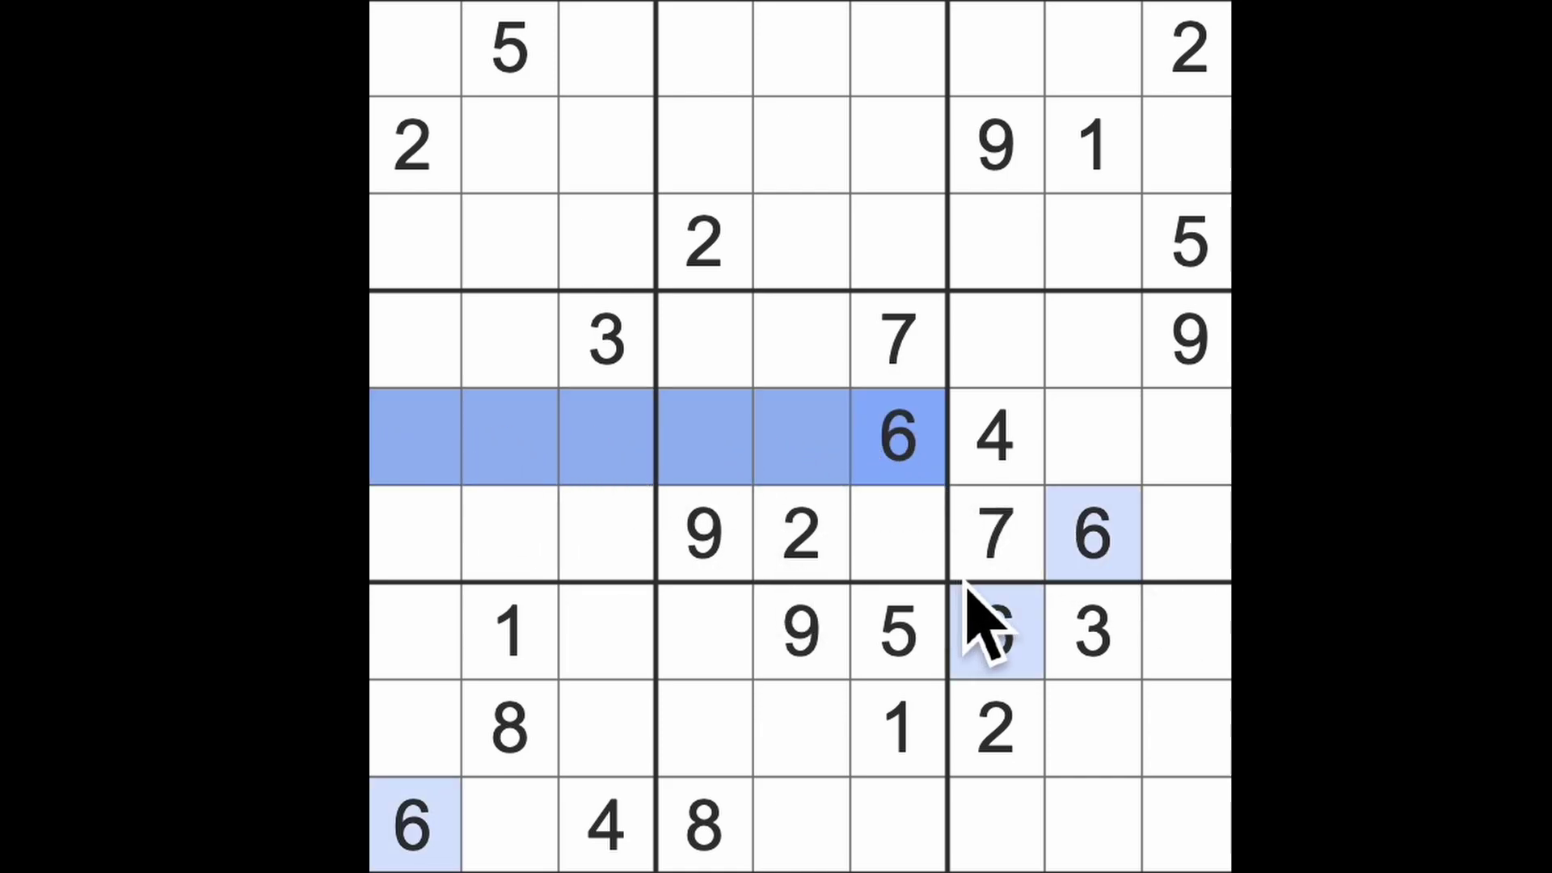
Scan the middle rows for 6s and enter 6 at row 4, column 2.
{"action": "left_click_drag", "start_coordinate": [1092, 534], "coordinate": [419, 534]}
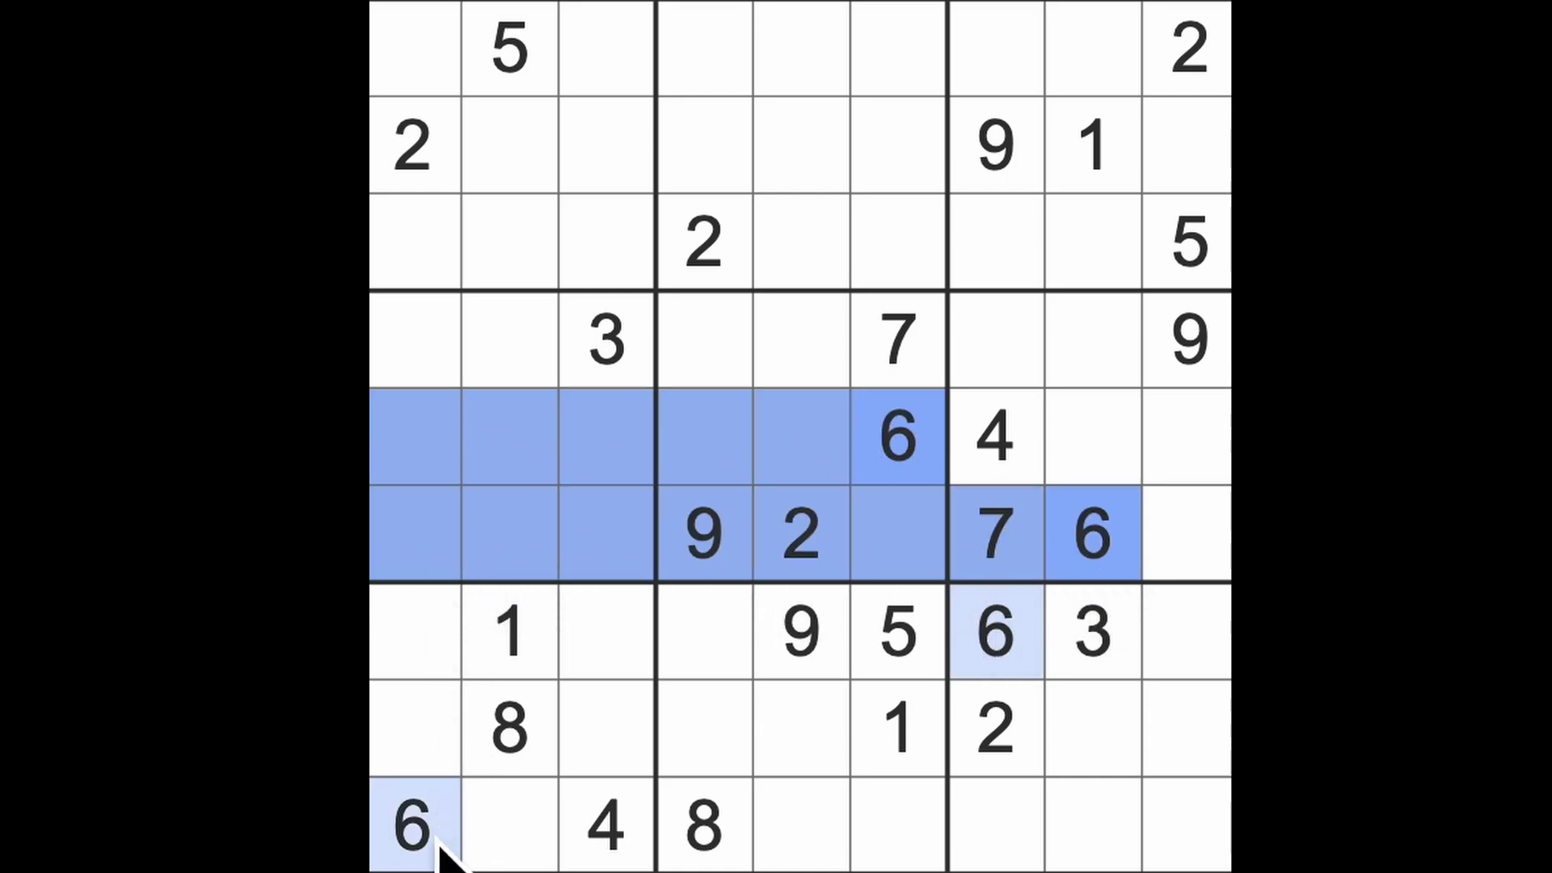
{"action": "left_click_drag", "start_coordinate": [412, 826], "coordinate": [413, 339]}
{"action": "left_click", "coordinate": [509, 351]}
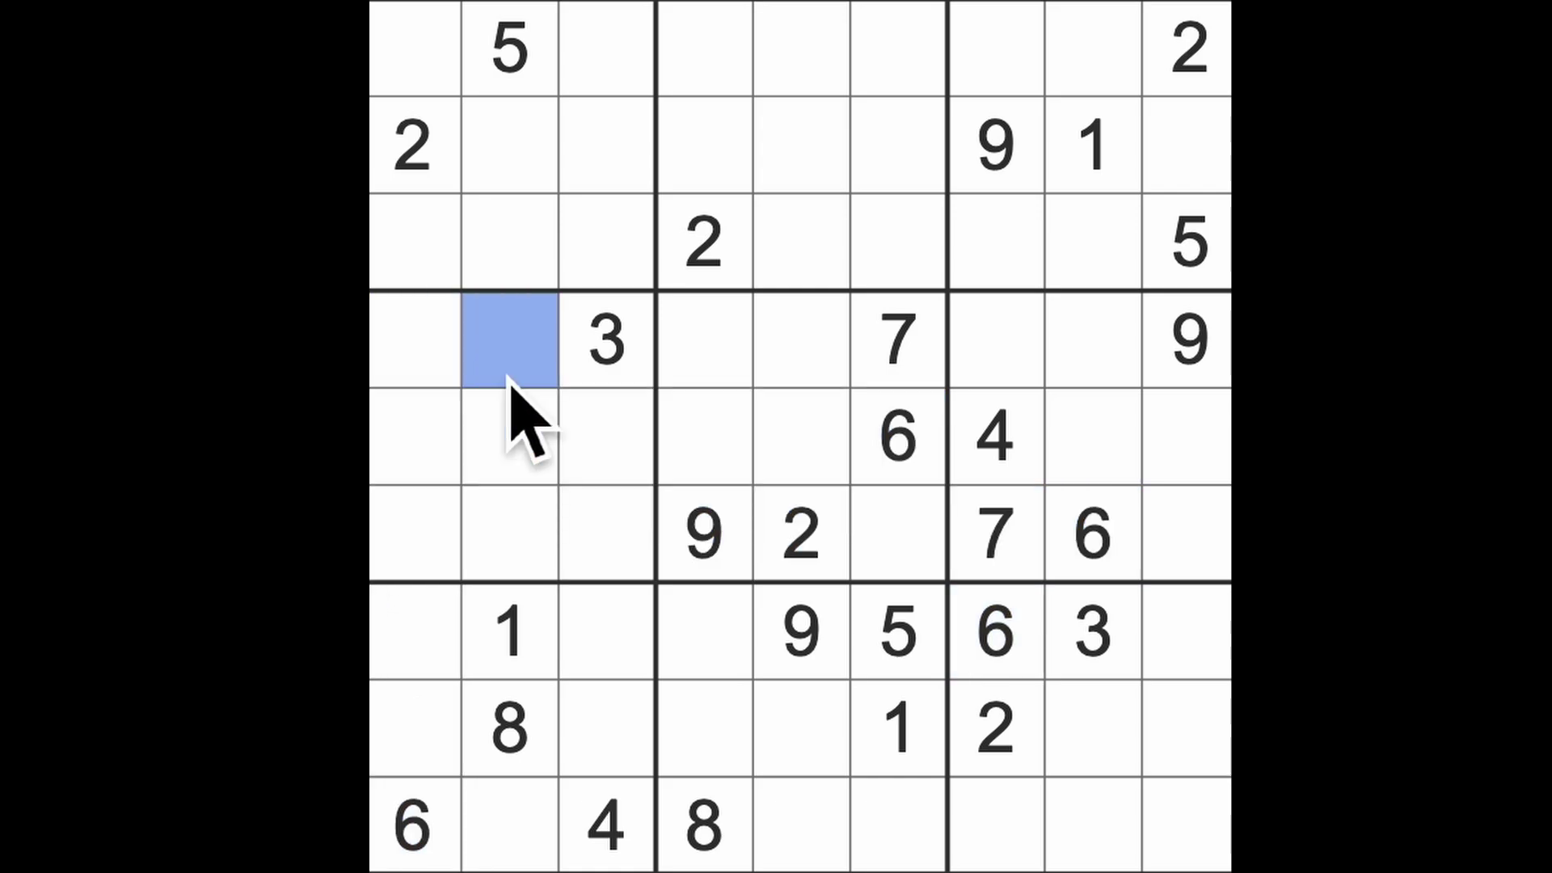
{"action": "type", "text": "6"}
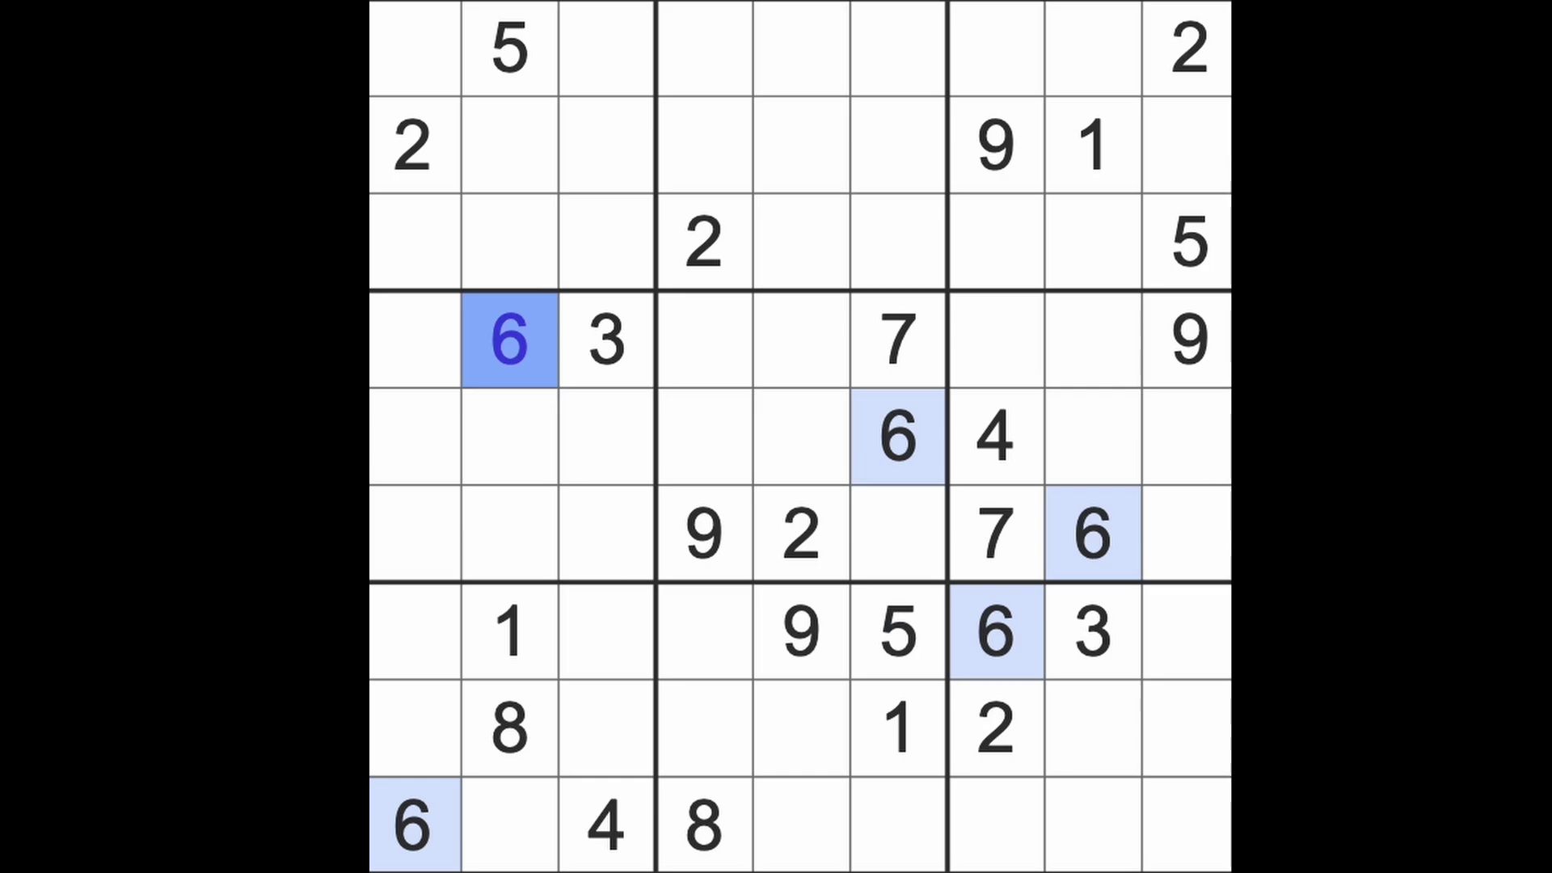
Highlight the 1s and 2s, then place a 2 at row 9, column 6.
{"action": "left_click", "coordinate": [1122, 195]}
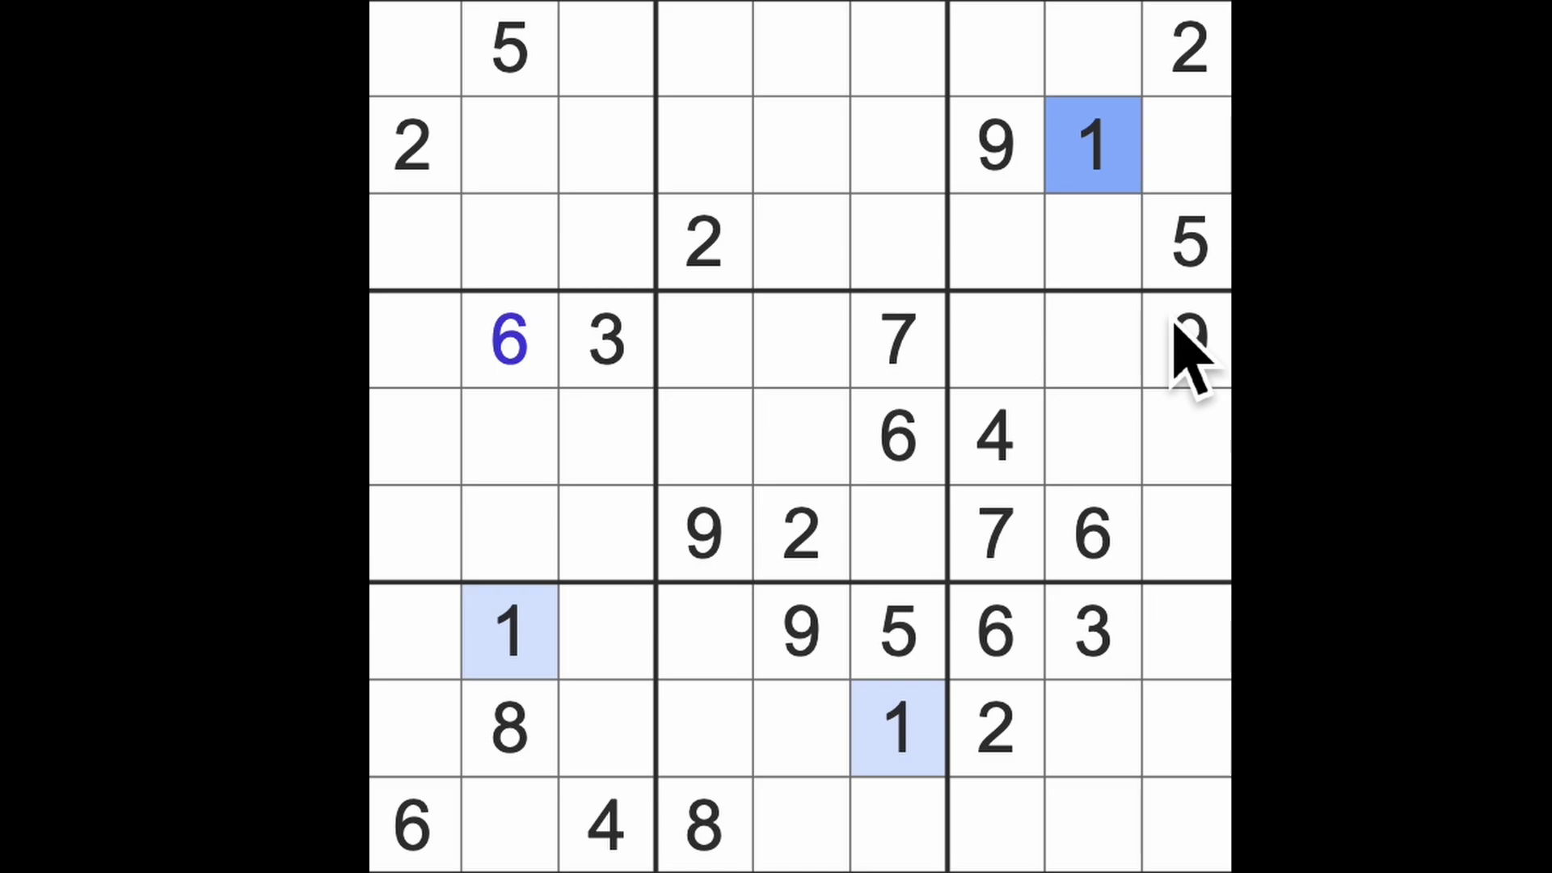
{"action": "left_click", "coordinate": [1189, 49]}
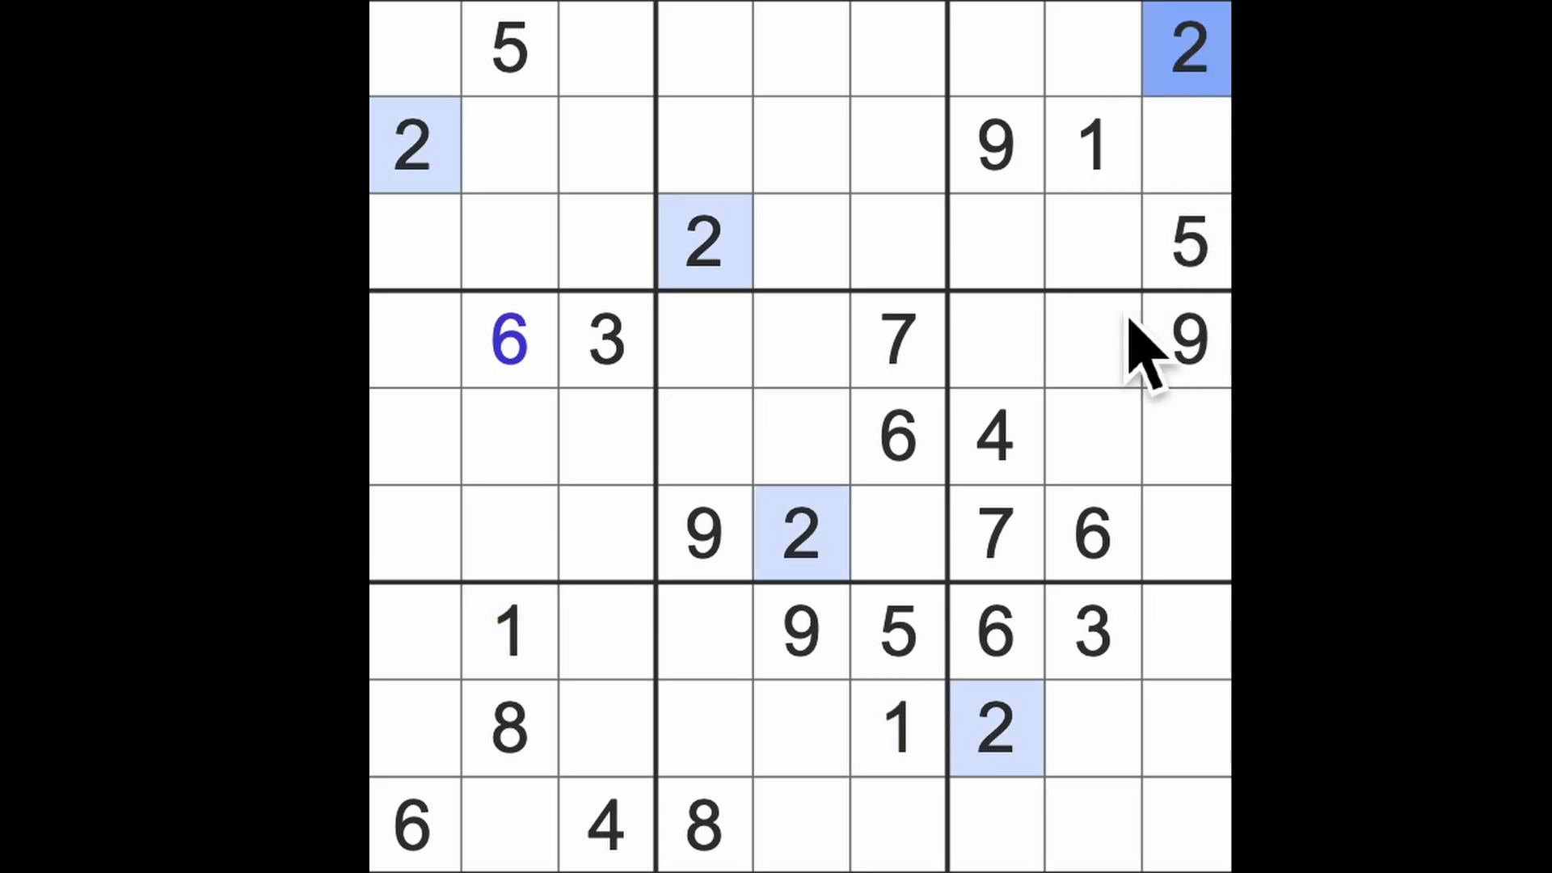
{"action": "left_click_drag", "start_coordinate": [803, 546], "coordinate": [801, 789]}
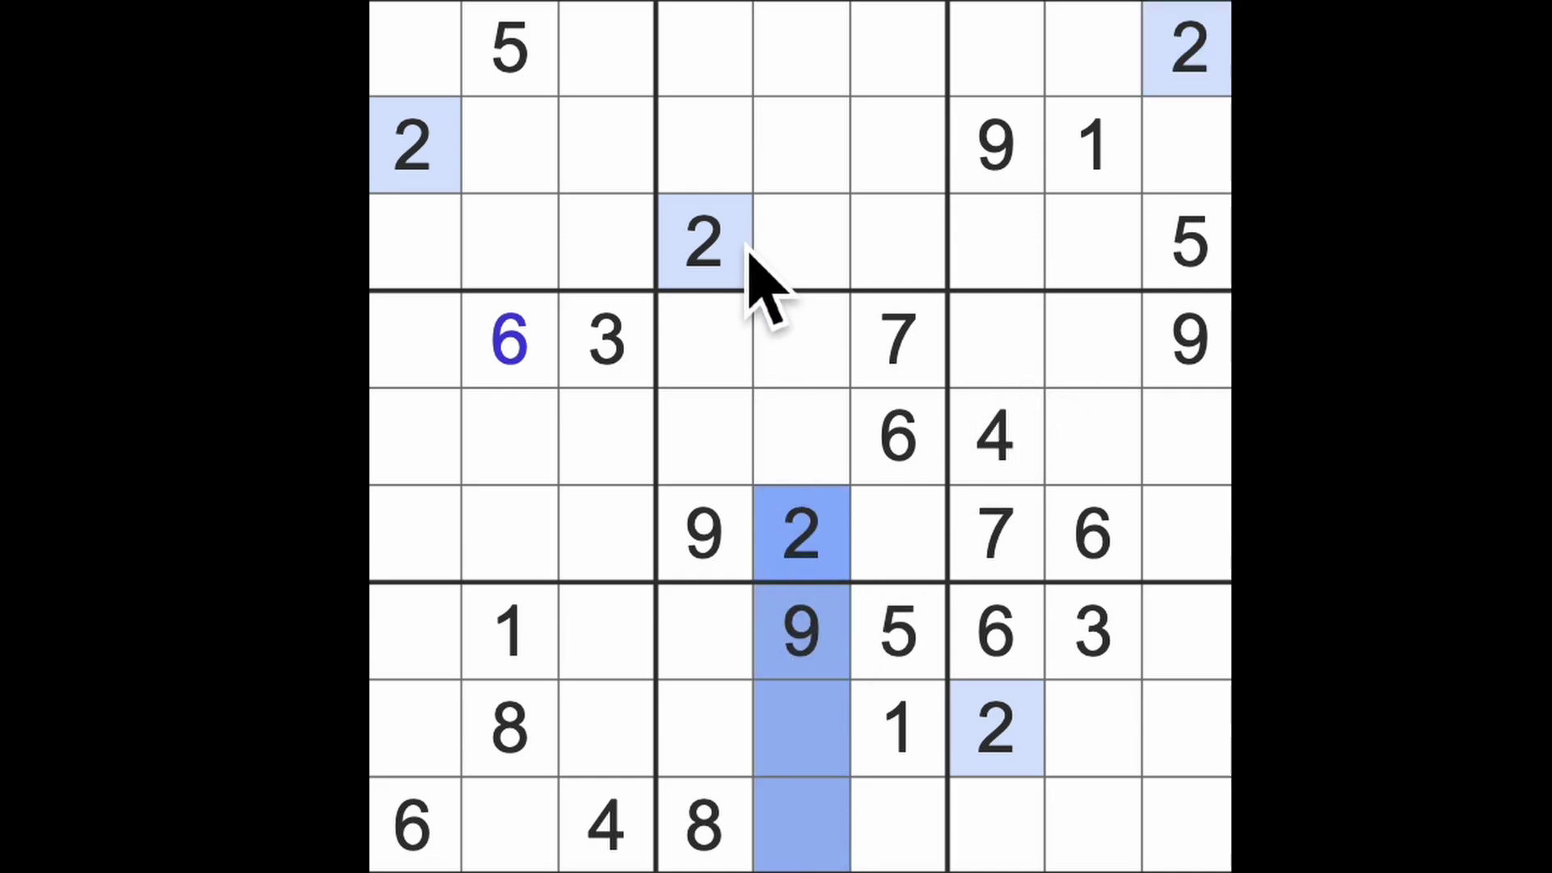
{"action": "left_click_drag", "start_coordinate": [704, 243], "coordinate": [746, 824]}
{"action": "left_click", "coordinate": [904, 826]}
{"action": "type", "text": "2"}
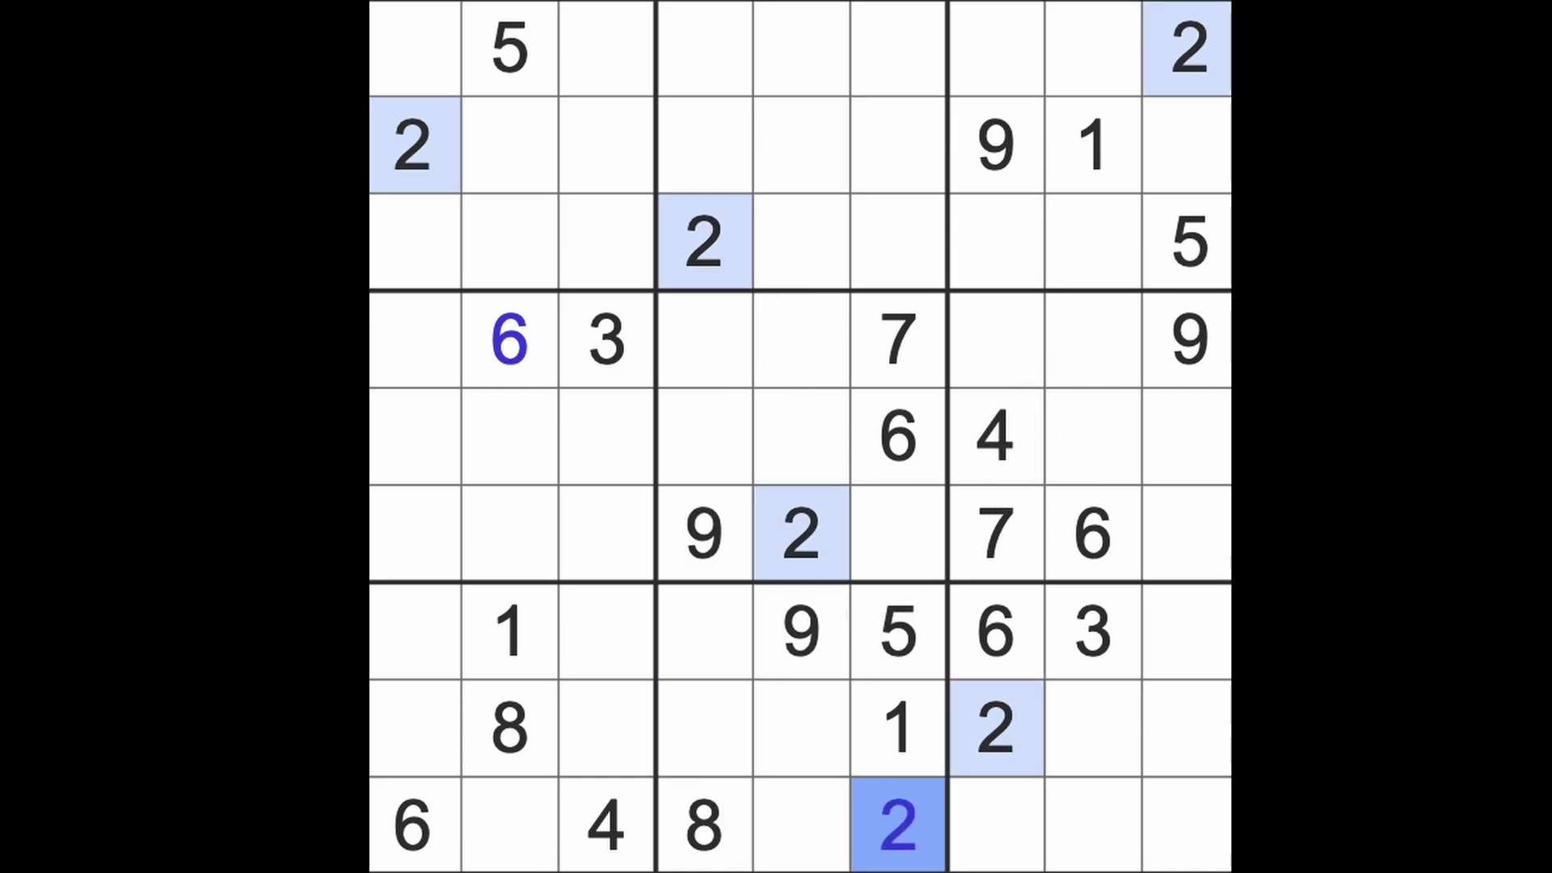
Check rows 8–9 and column 1, then place a 2 at row 7, column 3.
{"action": "left_click_drag", "start_coordinate": [903, 825], "coordinate": [540, 837]}
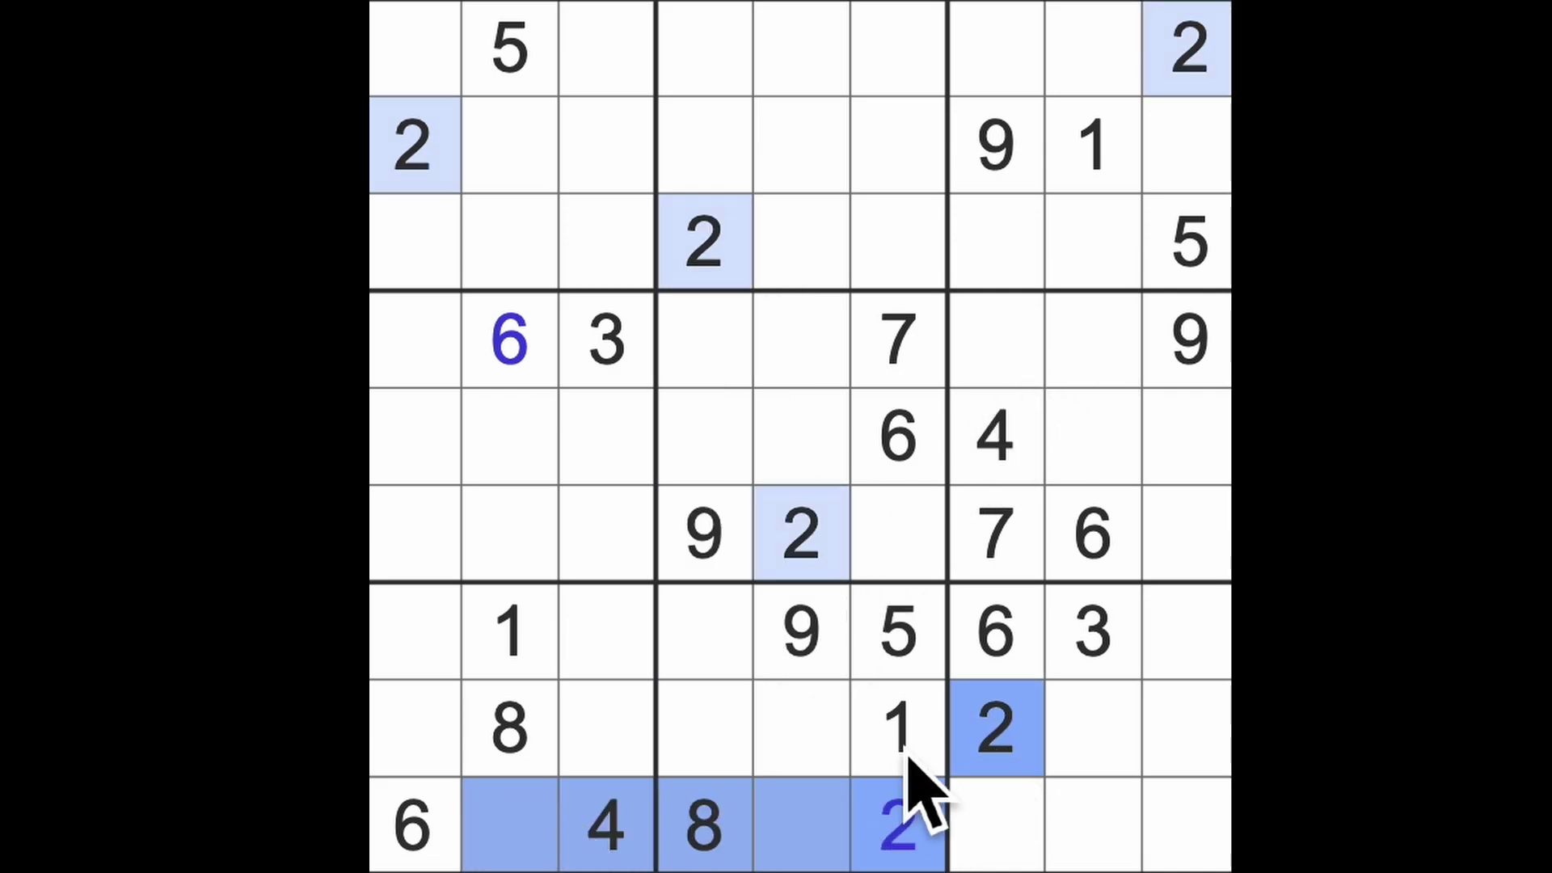
{"action": "left_click_drag", "start_coordinate": [995, 728], "coordinate": [419, 728]}
{"action": "left_click_drag", "start_coordinate": [413, 145], "coordinate": [492, 753]}
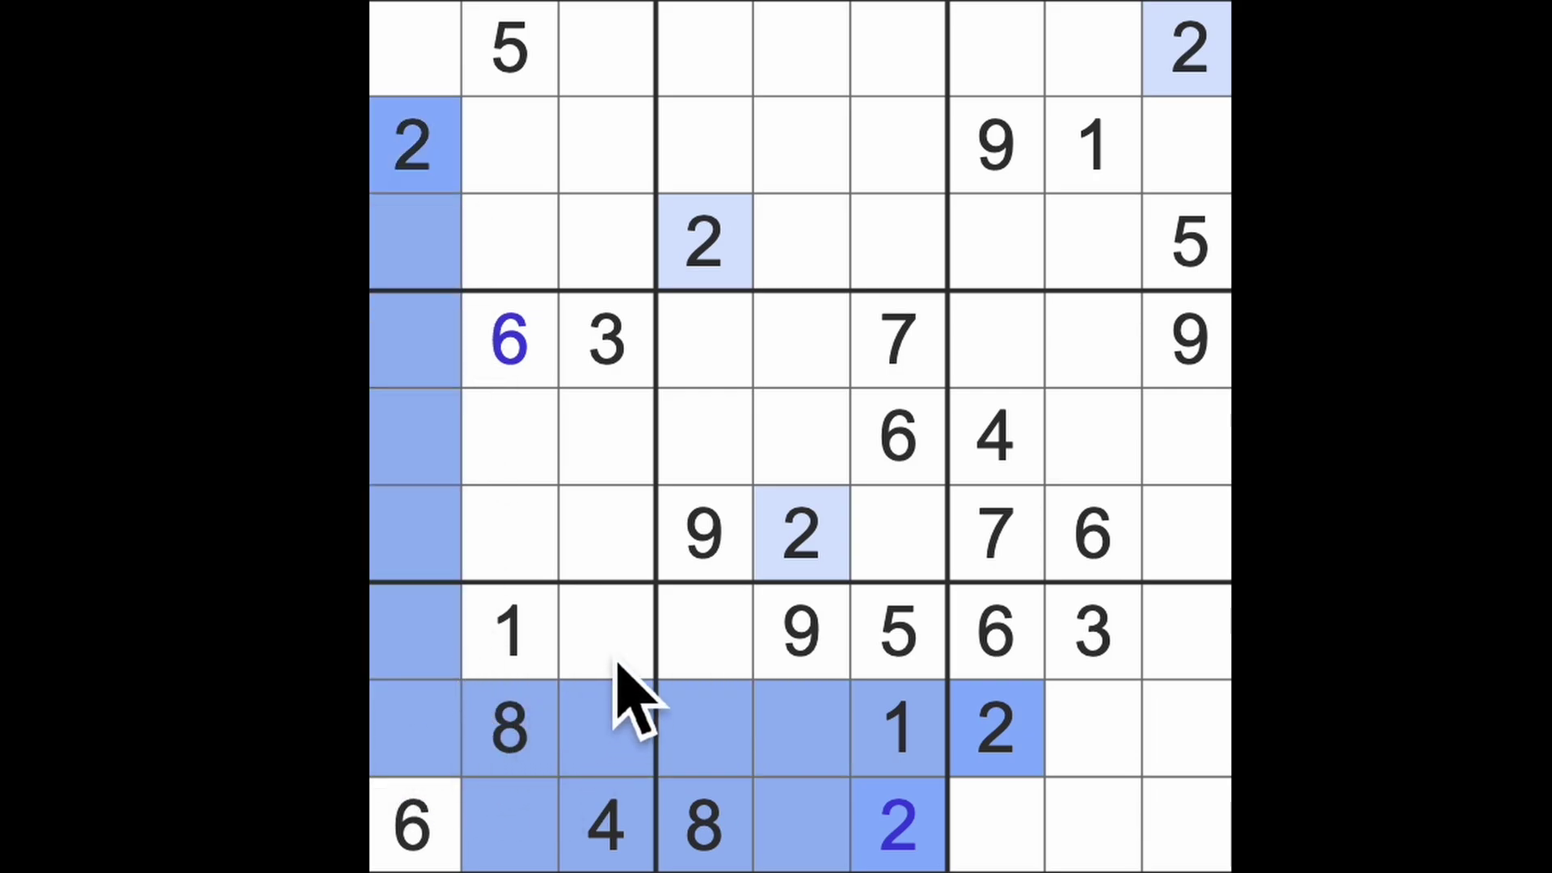
{"action": "left_click", "coordinate": [607, 631]}
{"action": "type", "text": "2"}
Place a 2 at row 5, column 2 after checking column 3 and row 6.
{"action": "left_click_drag", "start_coordinate": [606, 631], "coordinate": [625, 516]}
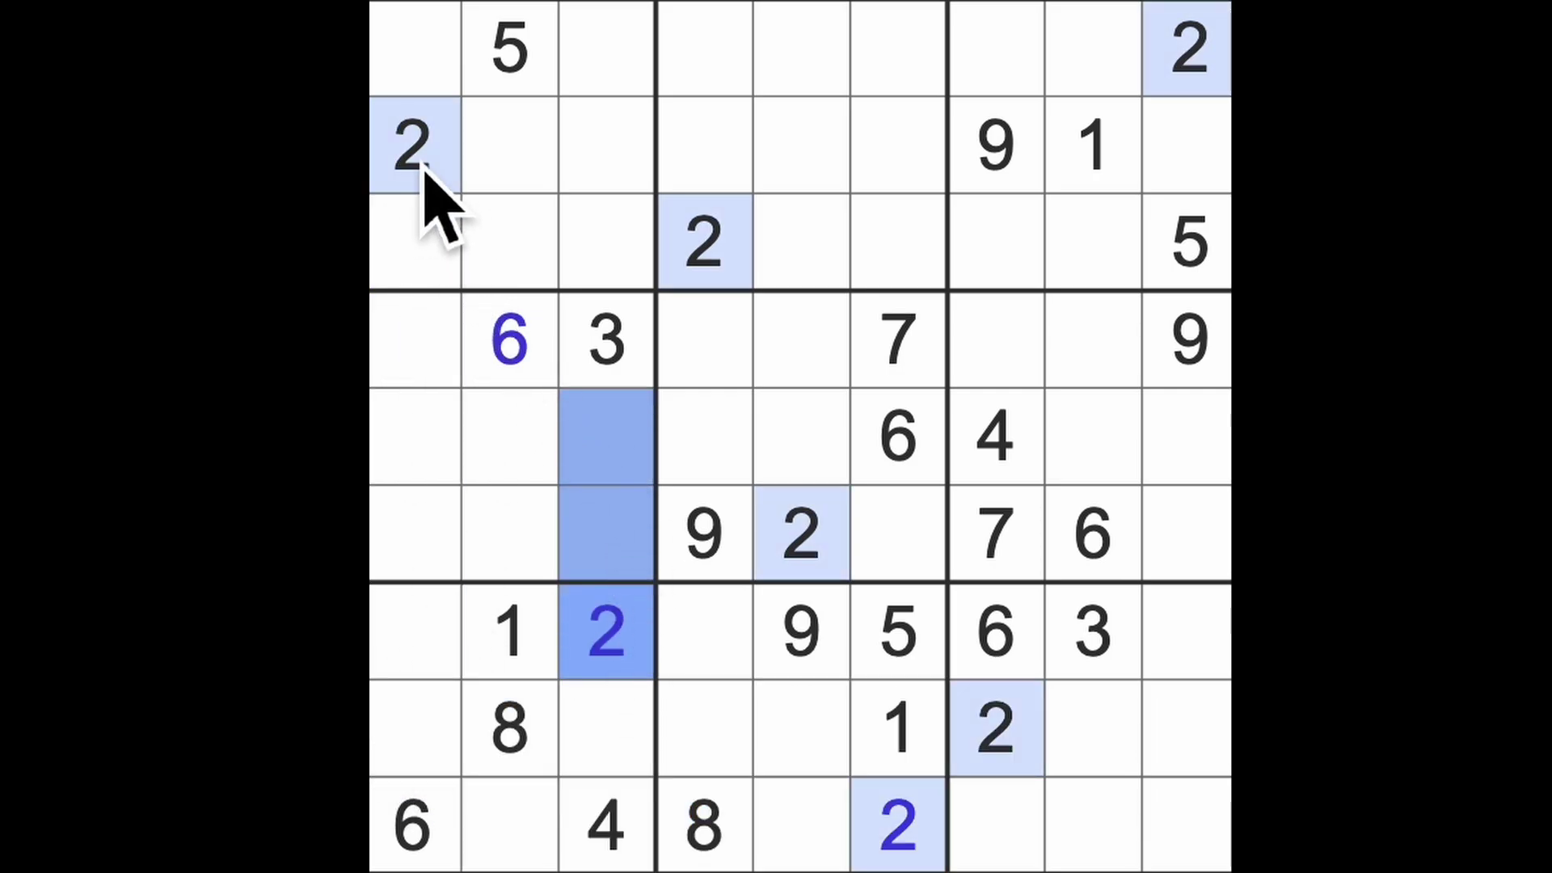
{"action": "left_click_drag", "start_coordinate": [412, 145], "coordinate": [467, 606]}
{"action": "left_click_drag", "start_coordinate": [795, 607], "coordinate": [656, 595]}
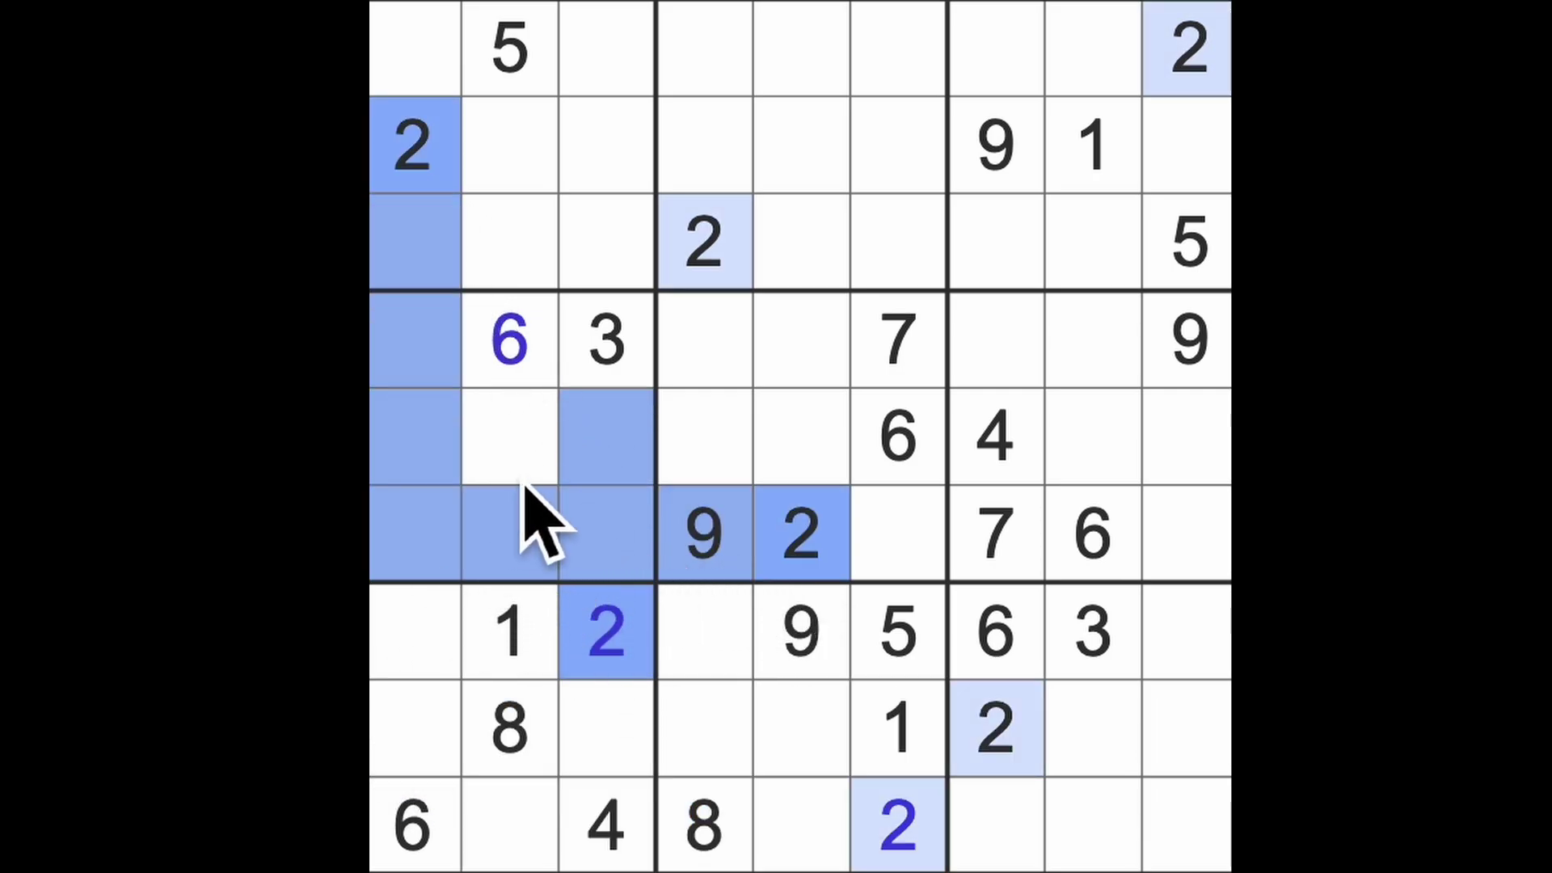
{"action": "left_click", "coordinate": [510, 437]}
{"action": "type", "text": "2"}
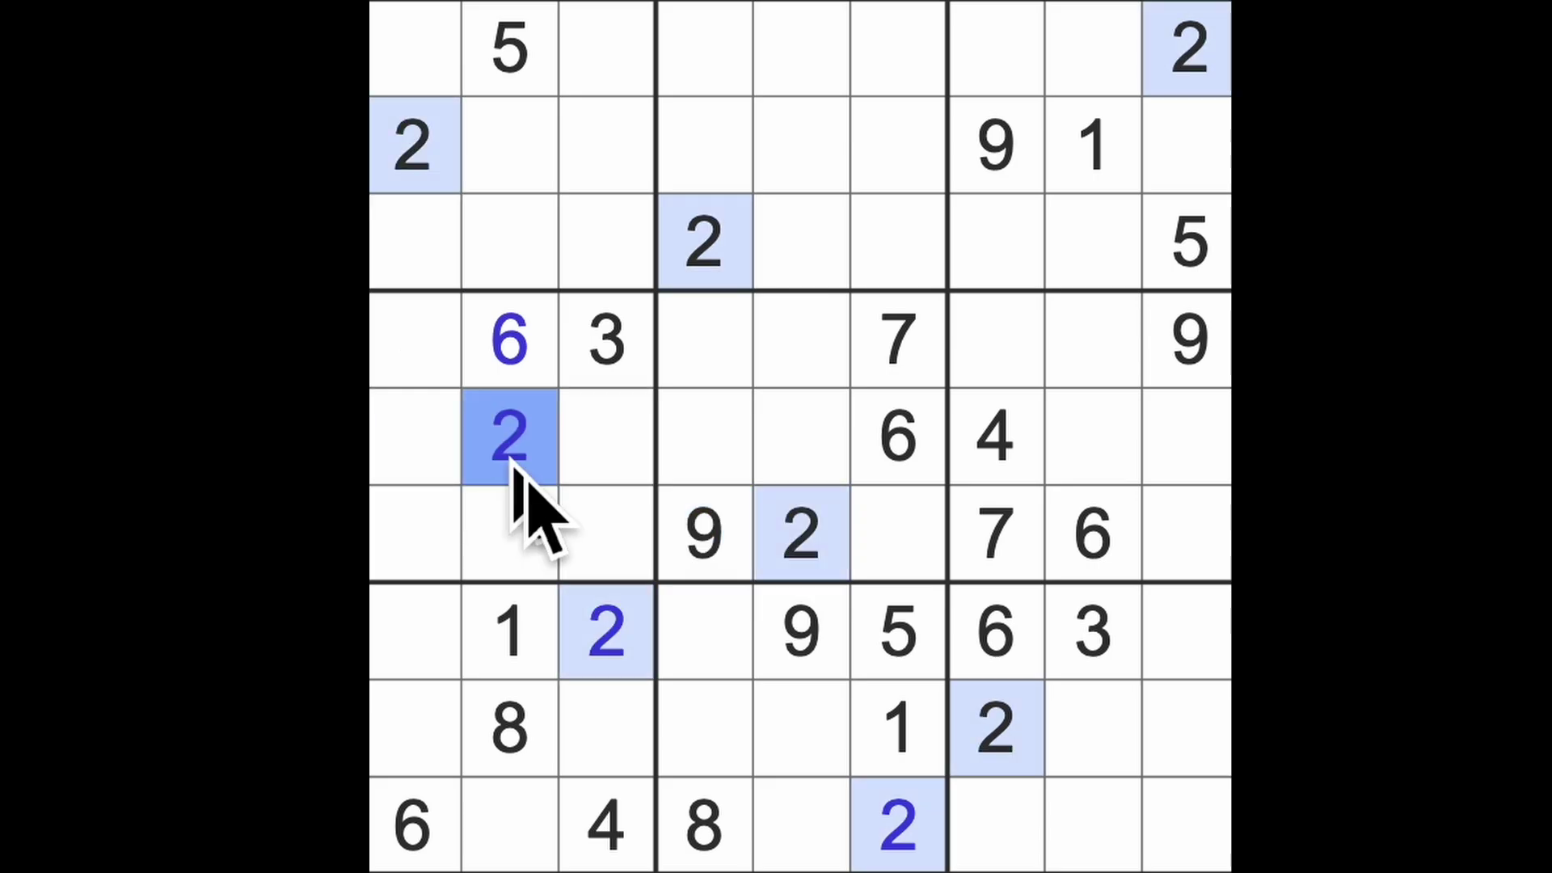
Place a 2 at row 4, column 8, then review the 1s and 3s.
{"action": "left_click_drag", "start_coordinate": [510, 437], "coordinate": [1189, 437]}
{"action": "left_click", "coordinate": [800, 534], "text": "ctrl"}
{"action": "left_click_drag", "start_coordinate": [897, 534], "coordinate": [1190, 534]}
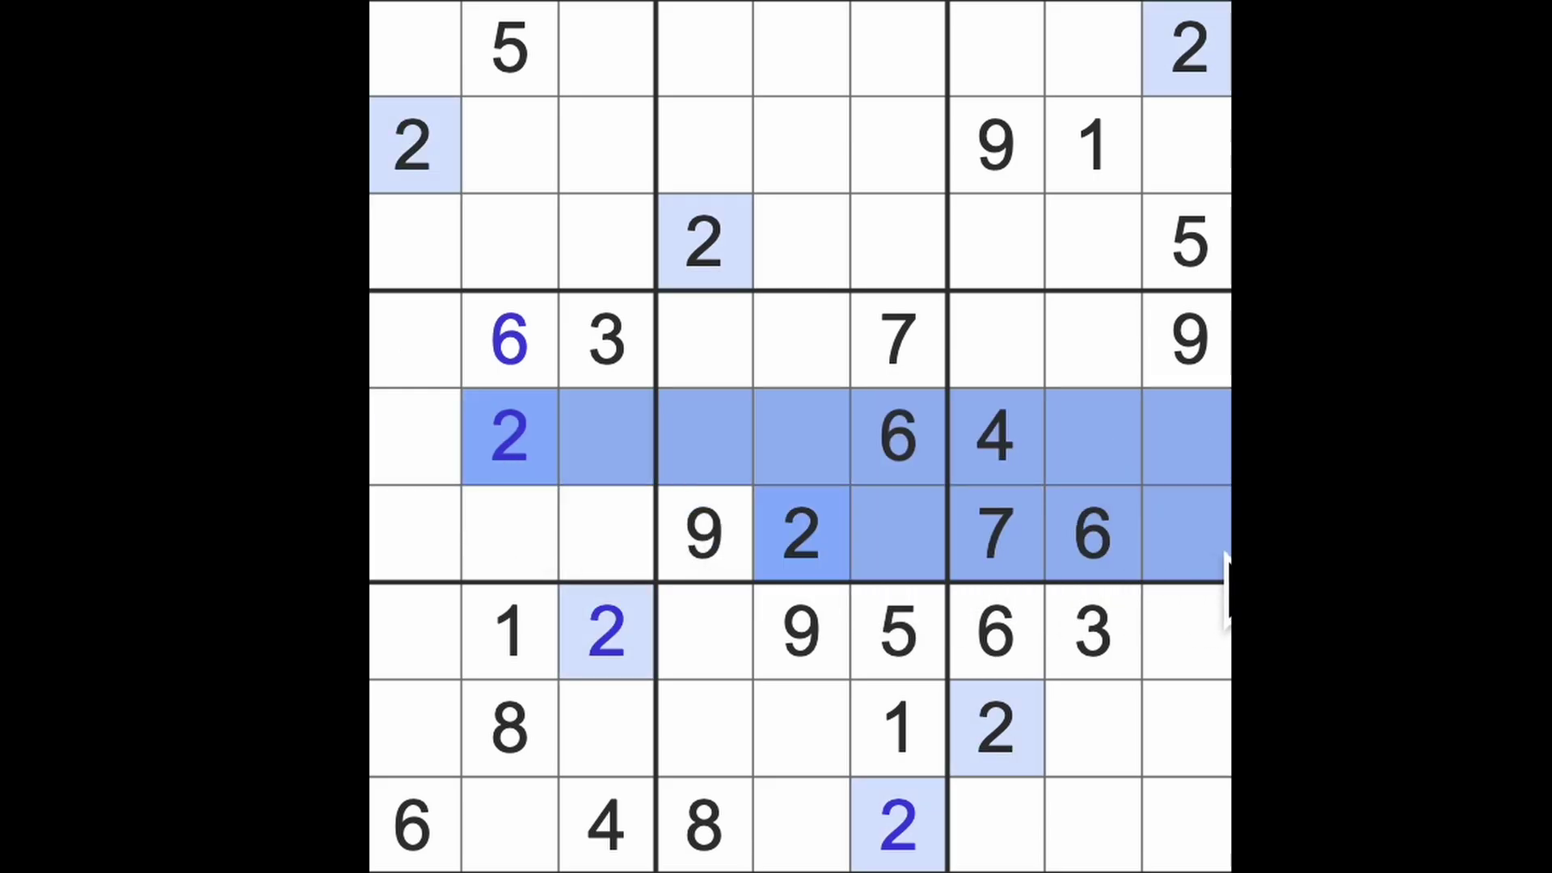
{"action": "left_click_drag", "start_coordinate": [994, 728], "coordinate": [994, 339]}
{"action": "left_click", "coordinate": [1091, 340]}
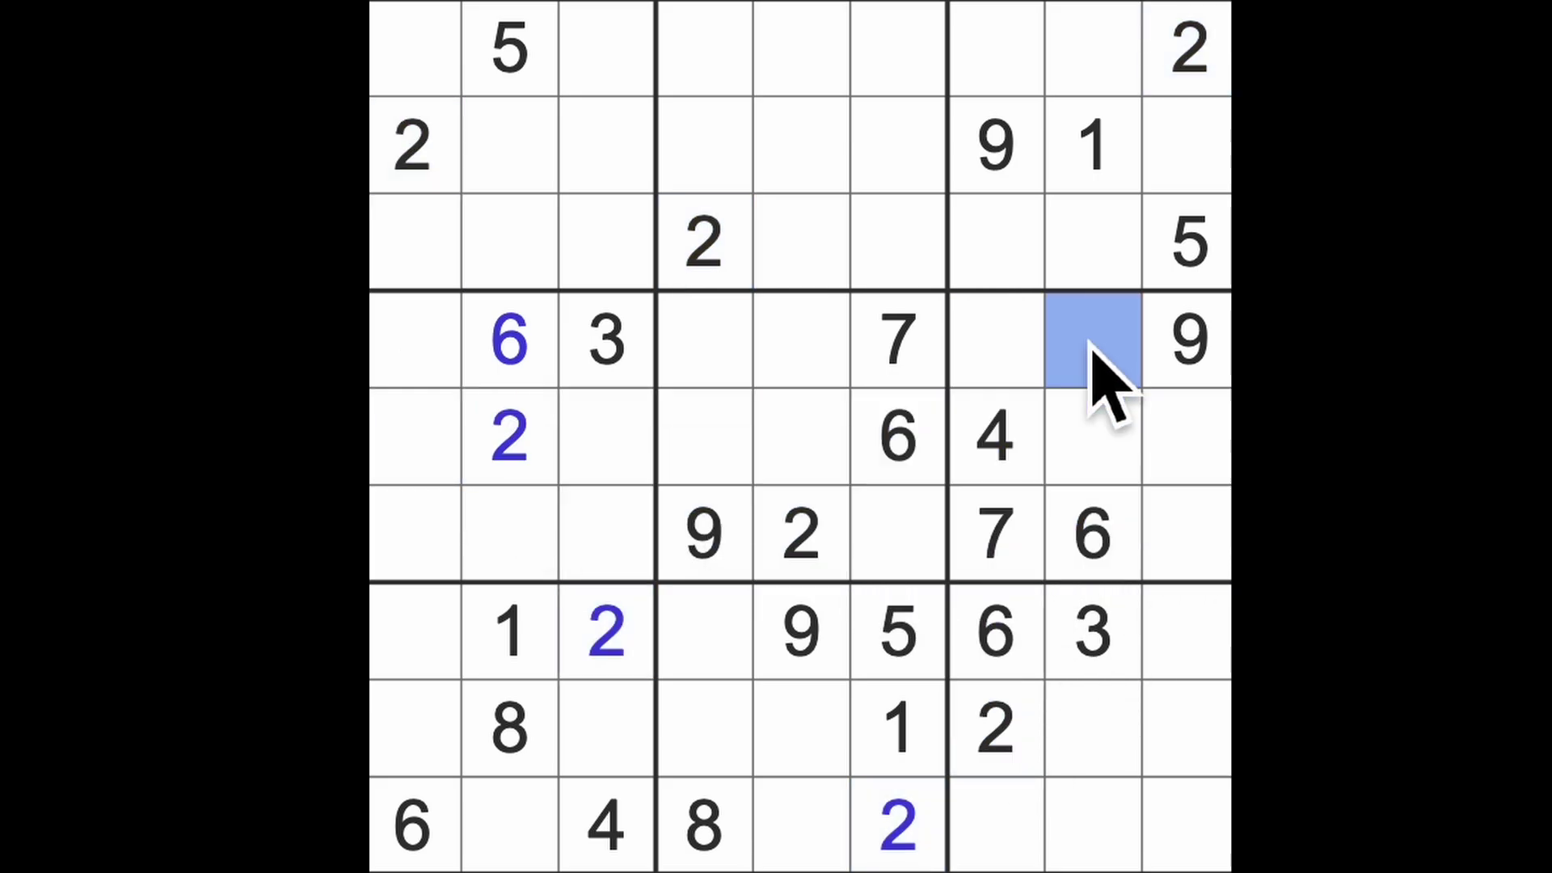
{"action": "type", "text": "2"}
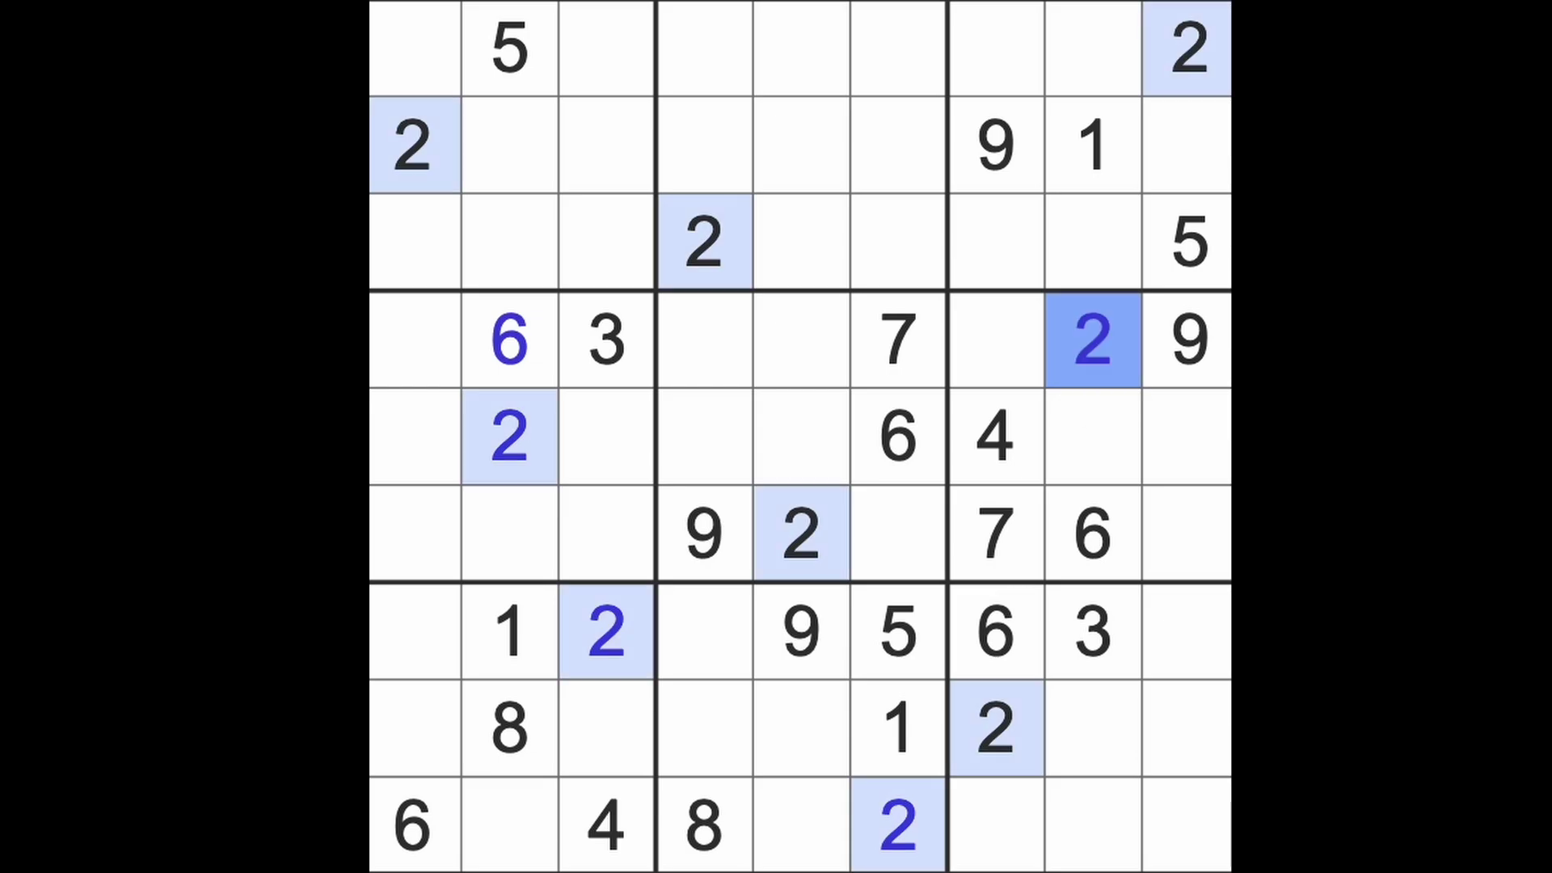
{"action": "left_click", "coordinate": [1091, 145]}
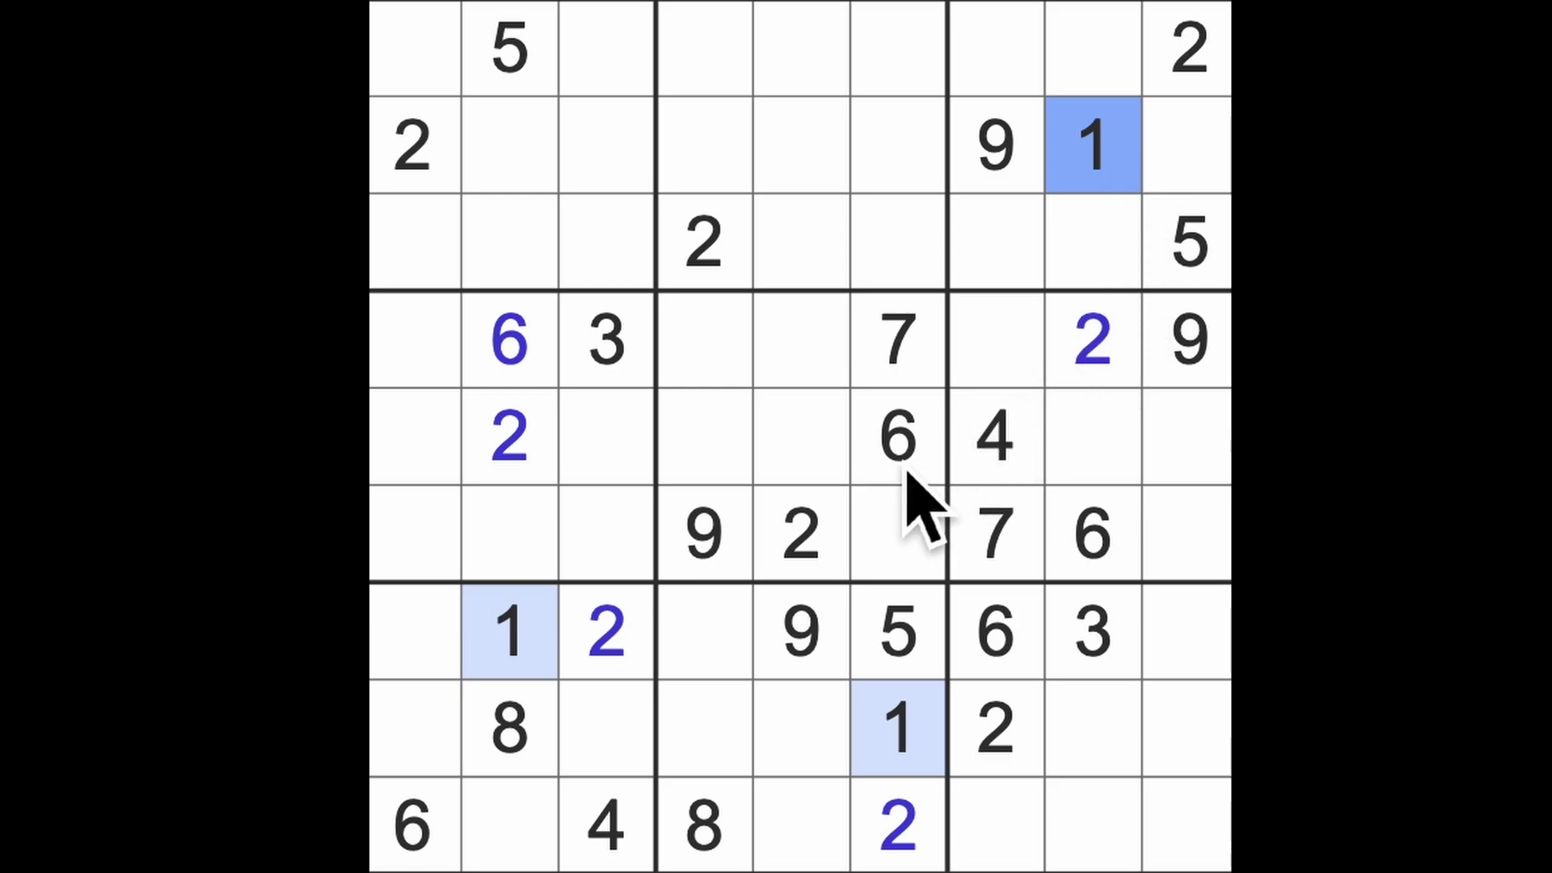
{"action": "left_click", "coordinate": [607, 339]}
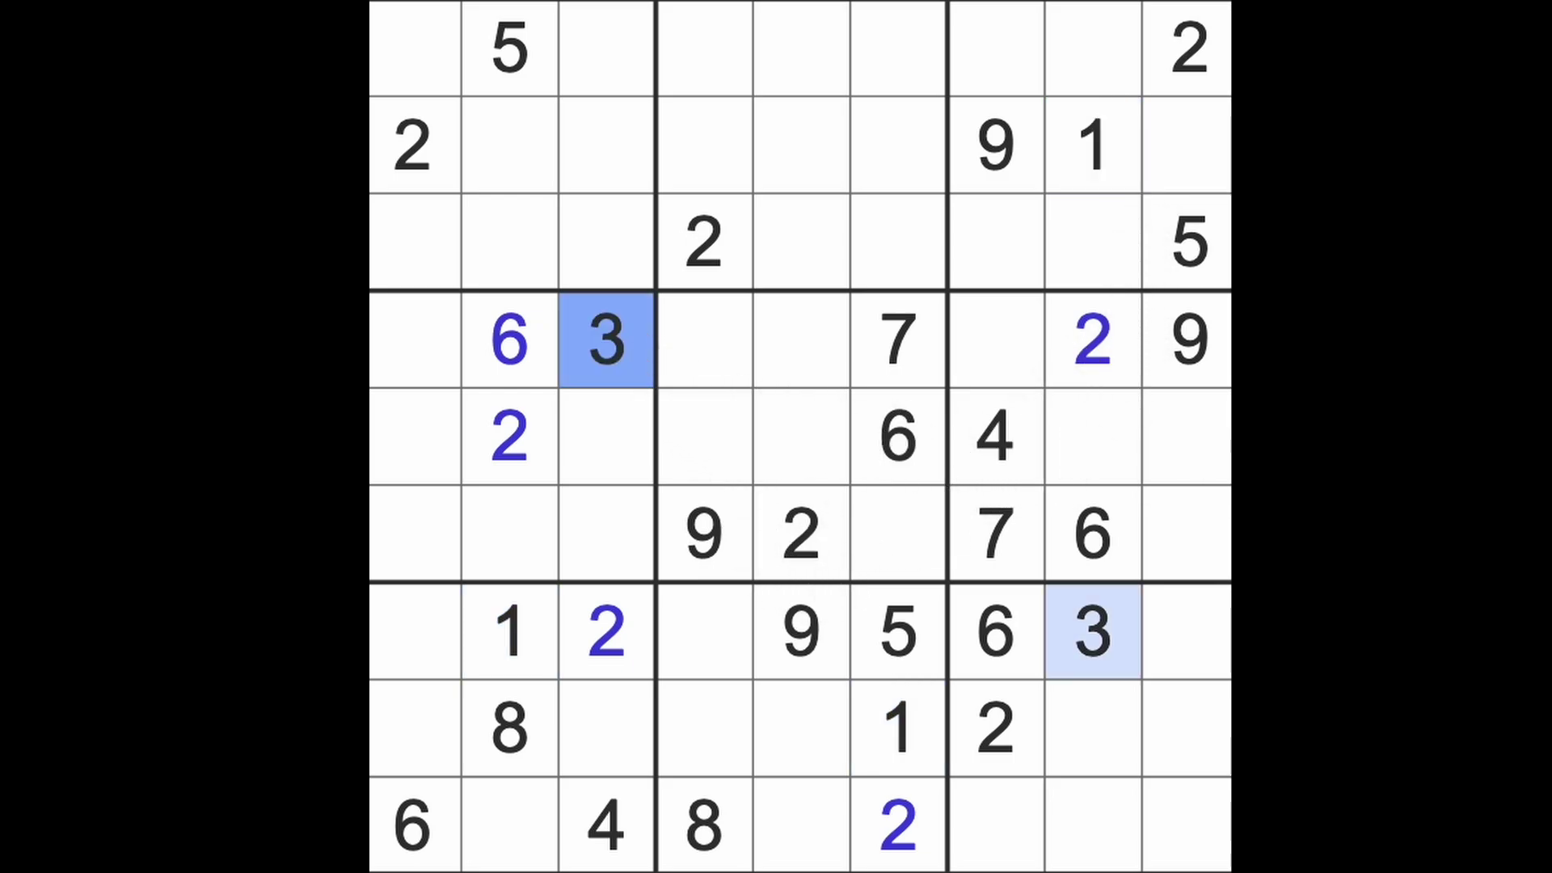
Mark candidate cells in column 7 and the top-right box, then enter 6 at row 2, column 9.
{"action": "left_click", "coordinate": [1093, 144]}
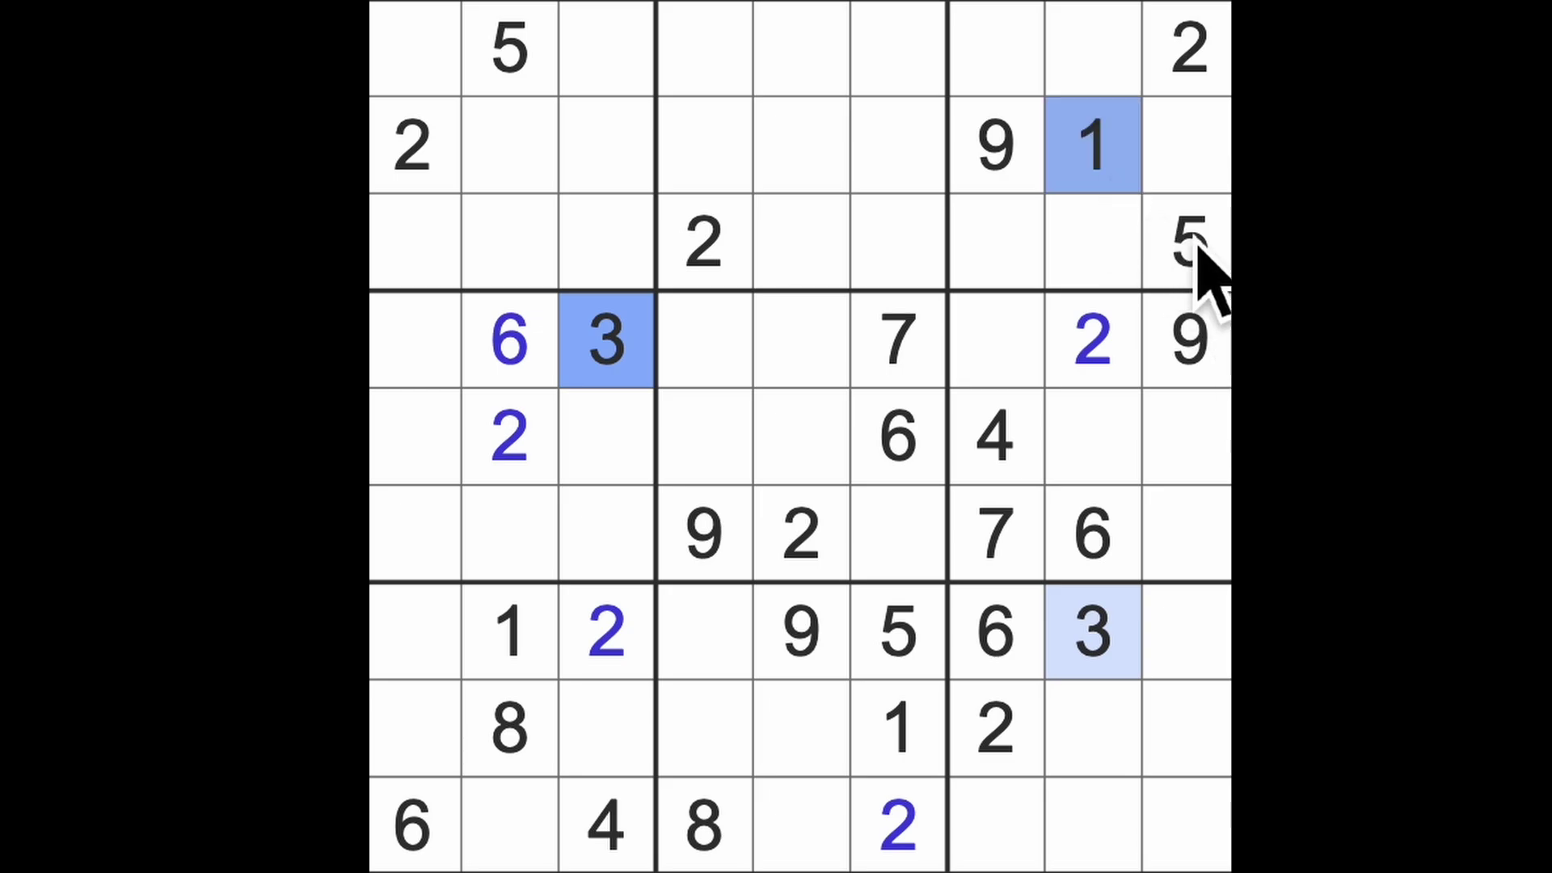
{"action": "left_click", "coordinate": [1188, 240]}
{"action": "left_click", "coordinate": [997, 244]}
{"action": "left_click", "coordinate": [997, 52]}
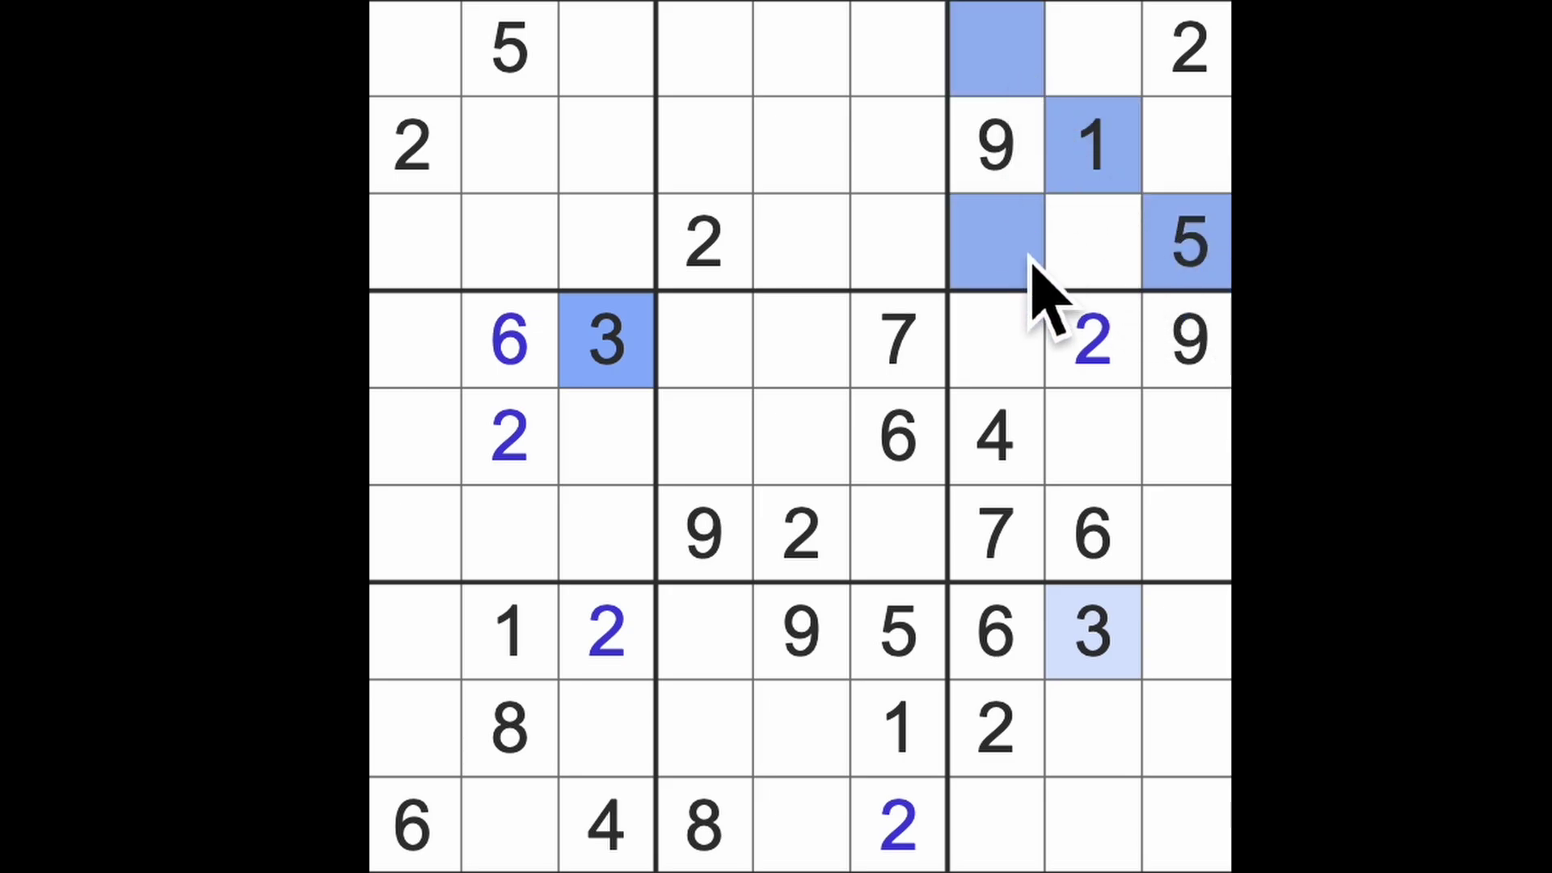
{"action": "left_click", "coordinate": [997, 340]}
{"action": "left_click", "coordinate": [1025, 830]}
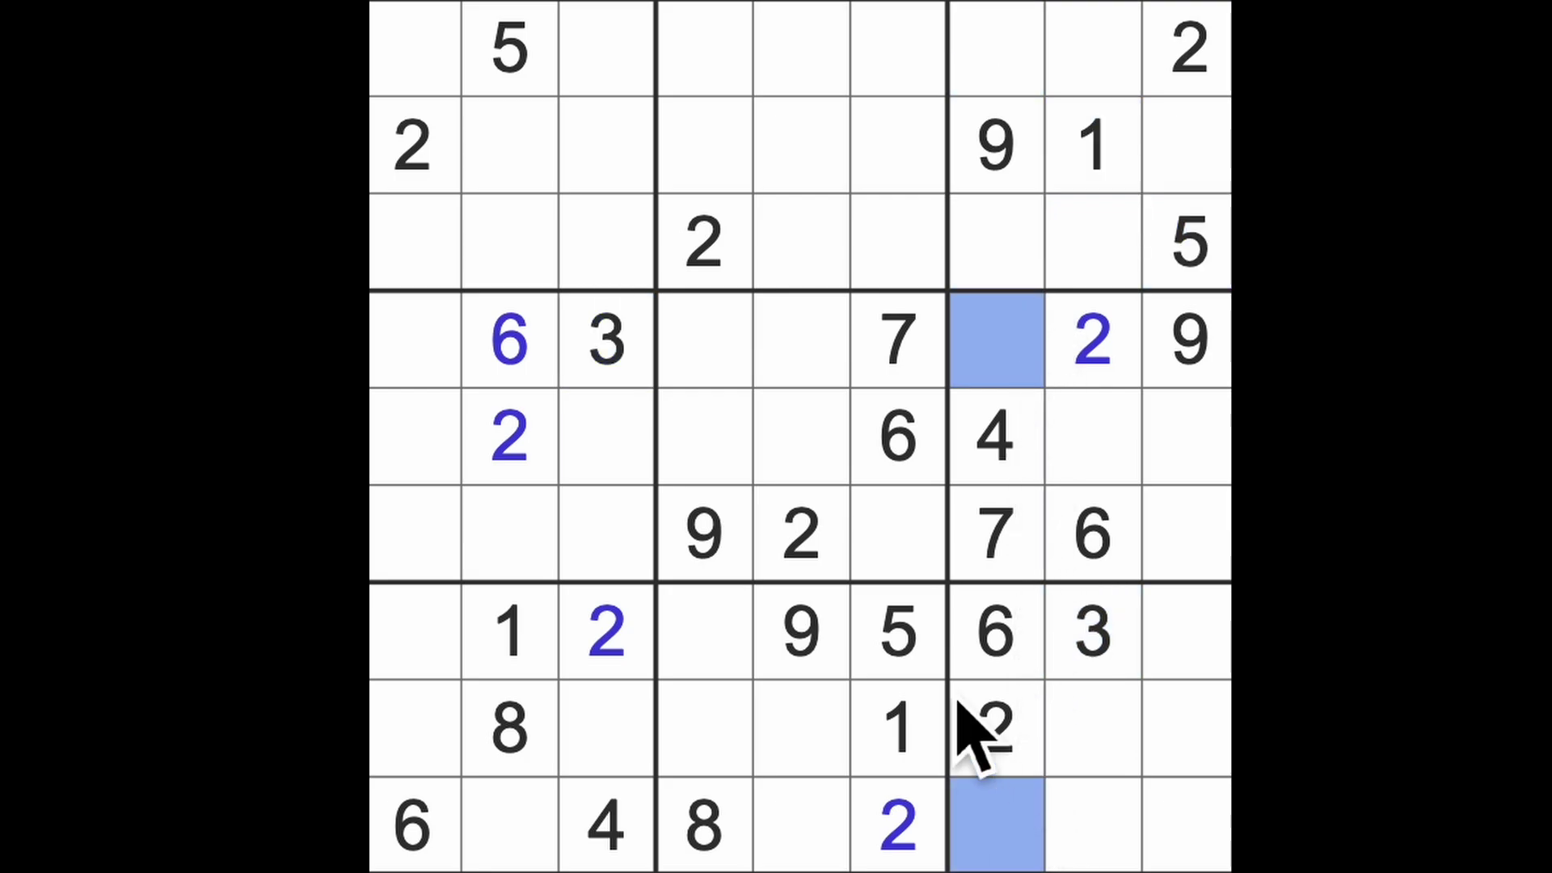
{"action": "left_click", "coordinate": [997, 243]}
{"action": "left_click", "coordinate": [997, 51]}
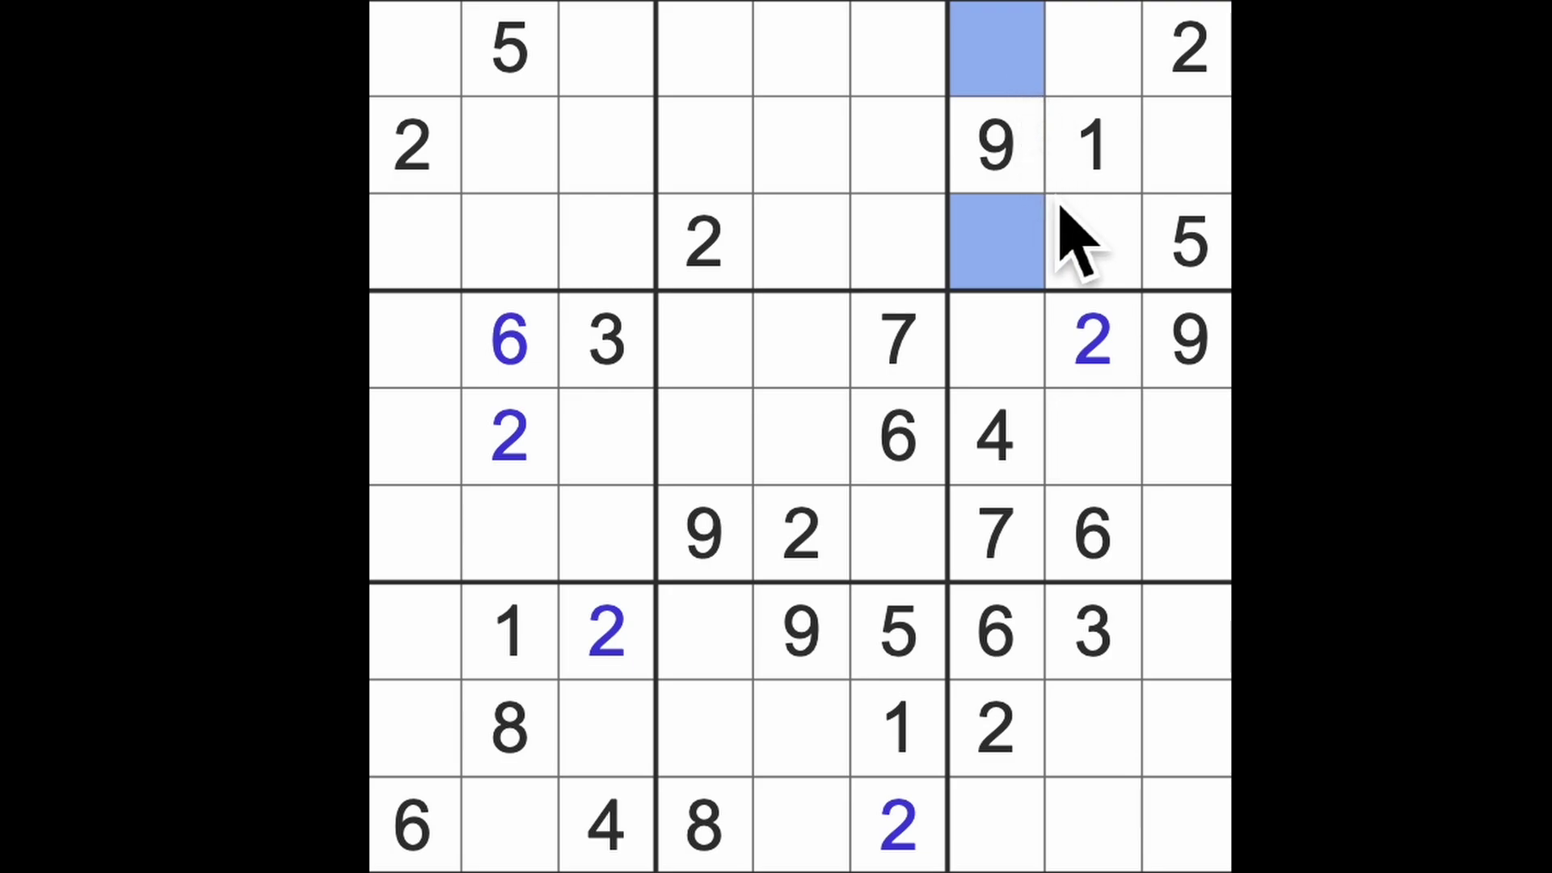
{"action": "left_click", "coordinate": [1093, 534]}
{"action": "left_click", "coordinate": [1094, 123]}
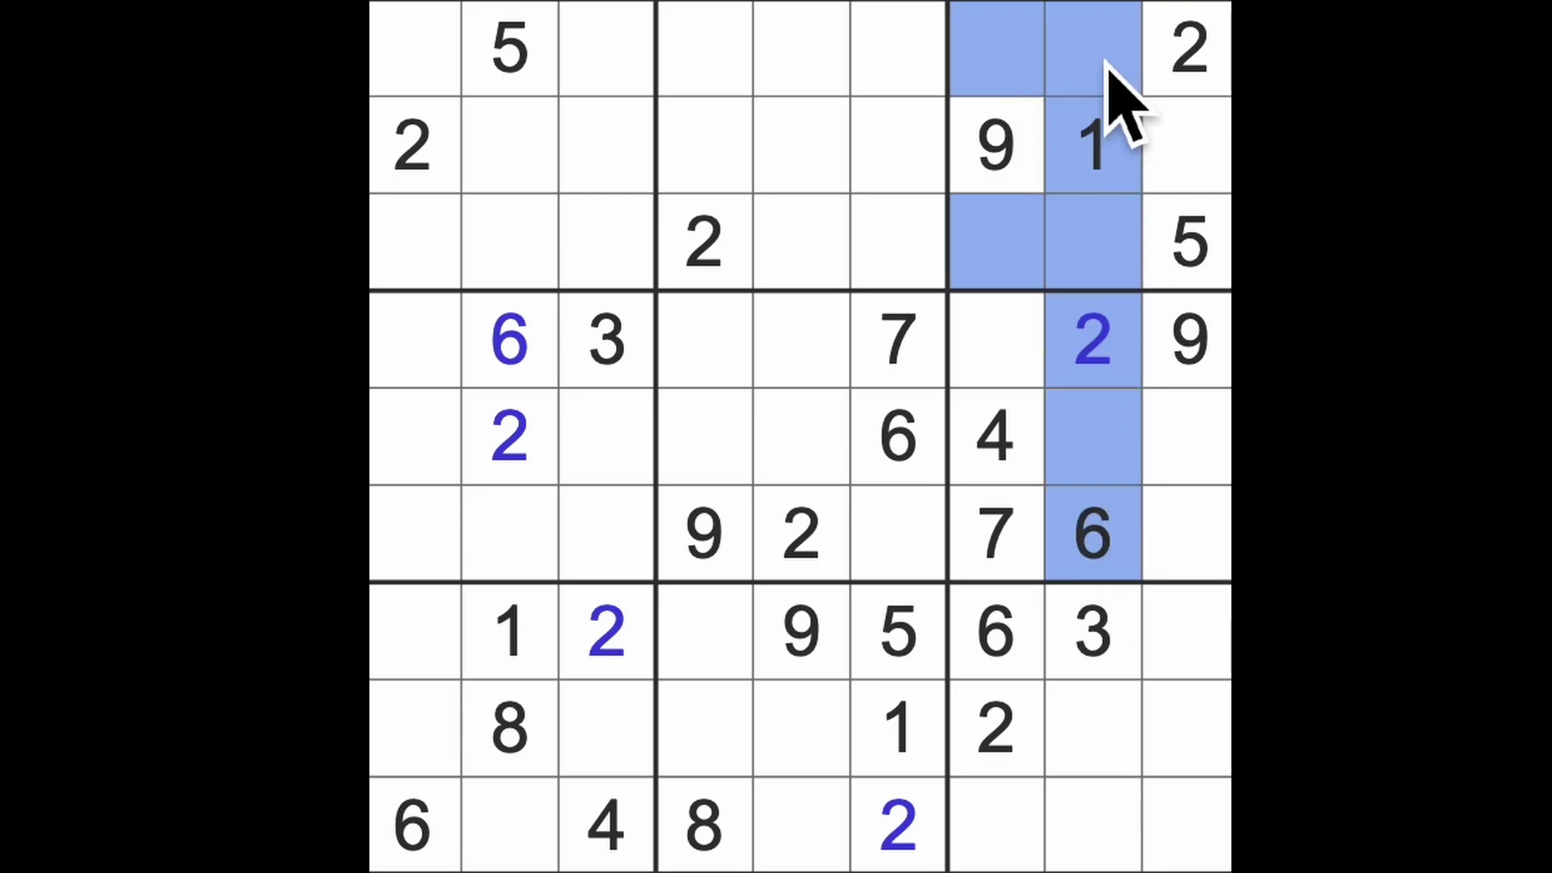
{"action": "left_click", "coordinate": [1186, 146]}
{"action": "type", "text": "6"}
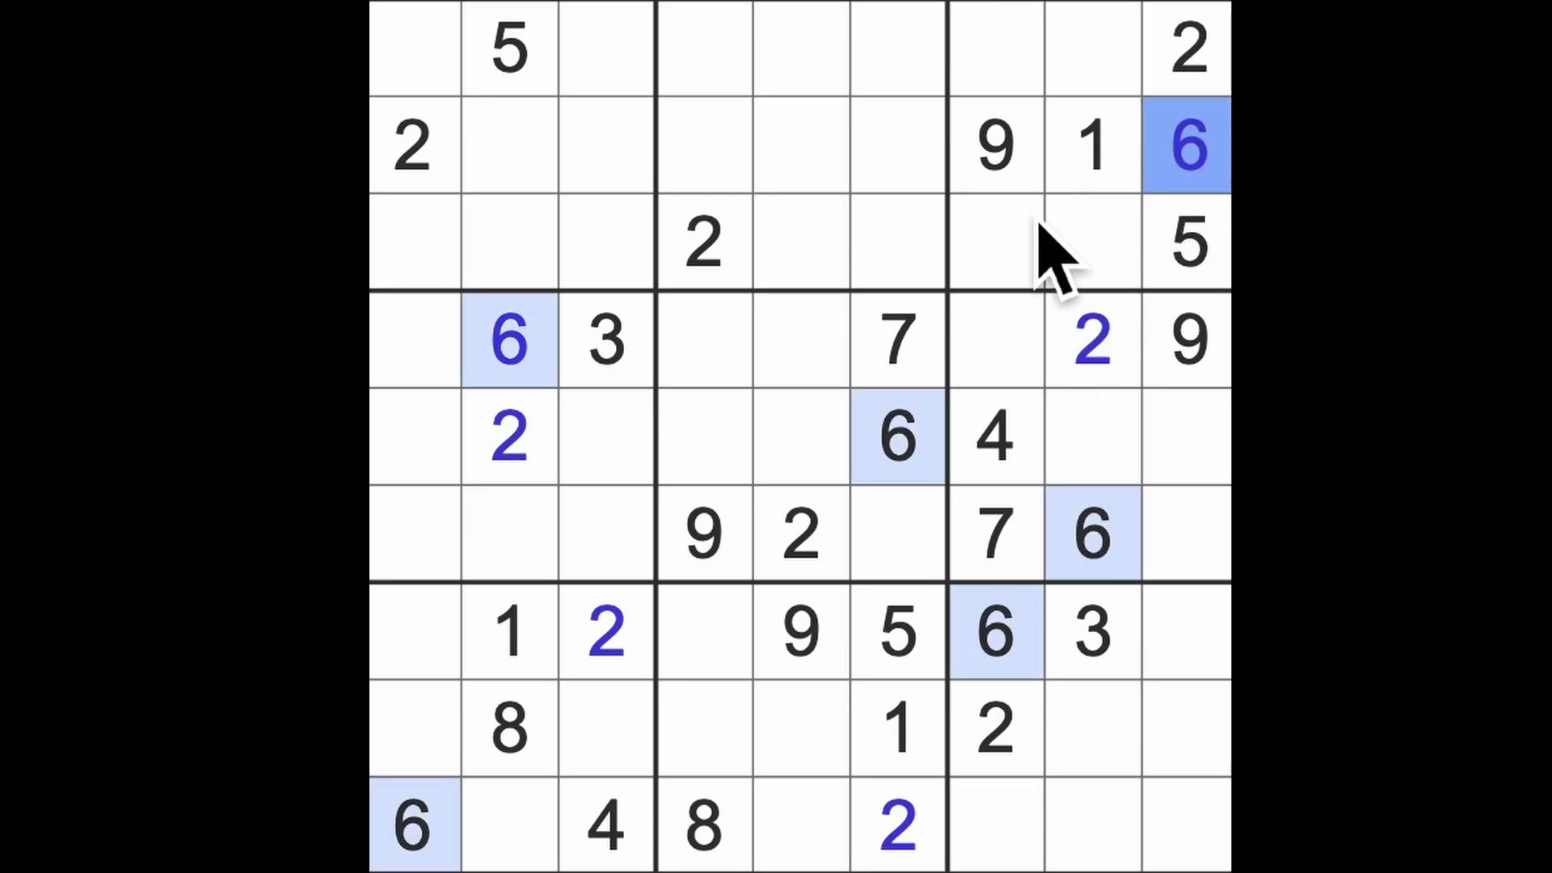
Mark the top-right box's empty cells and column 9's bottom three cells.
{"action": "left_click", "coordinate": [996, 243]}
{"action": "left_click", "coordinate": [997, 49]}
{"action": "left_click", "coordinate": [1094, 49]}
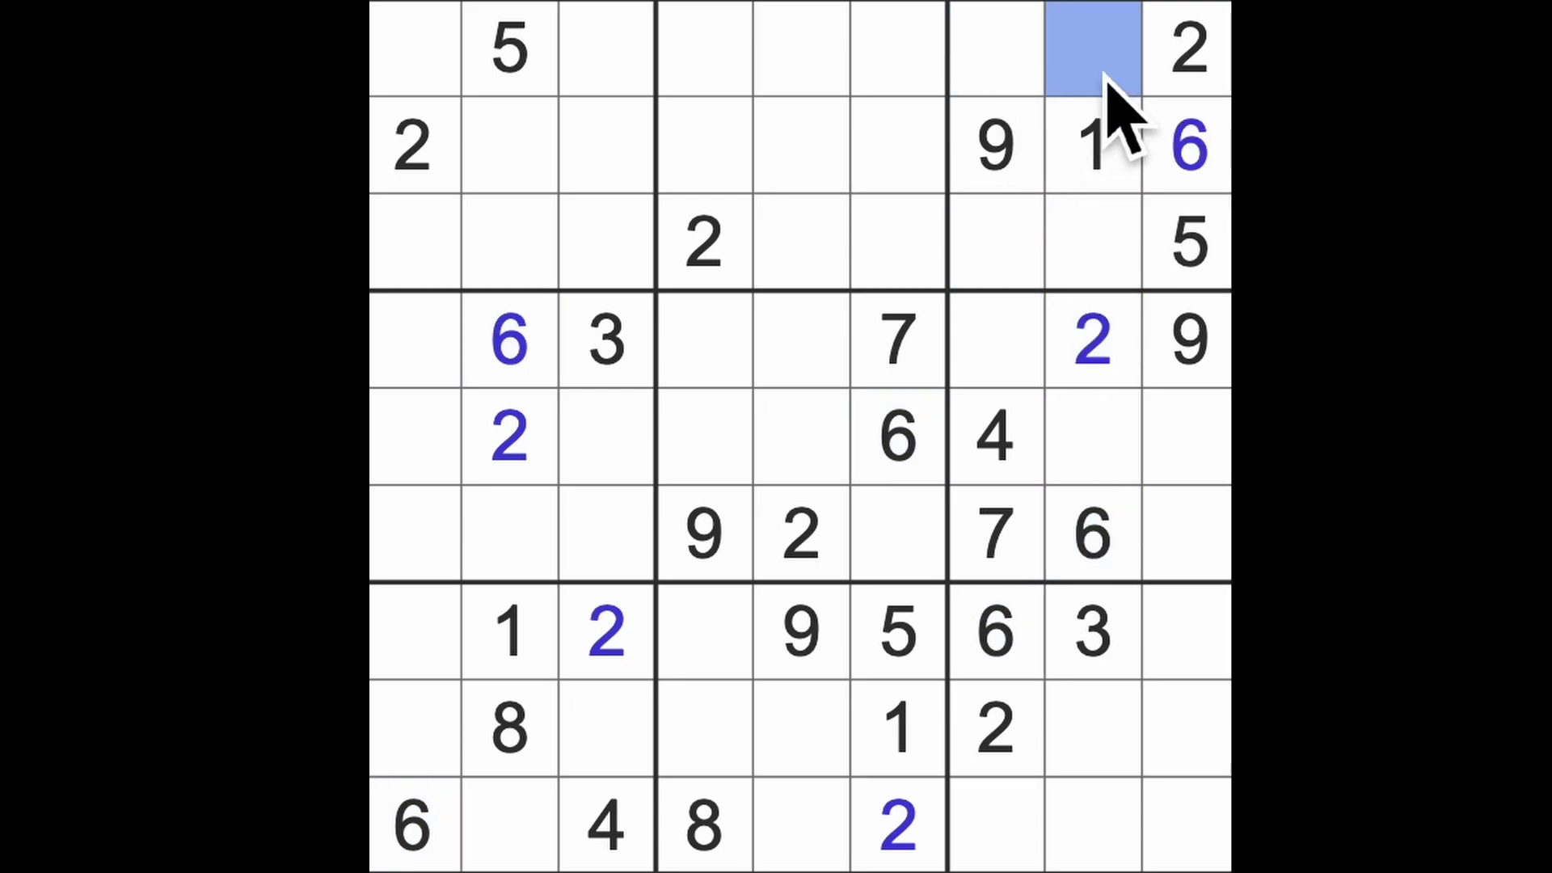
{"action": "left_click", "coordinate": [1094, 243], "text": "ctrl"}
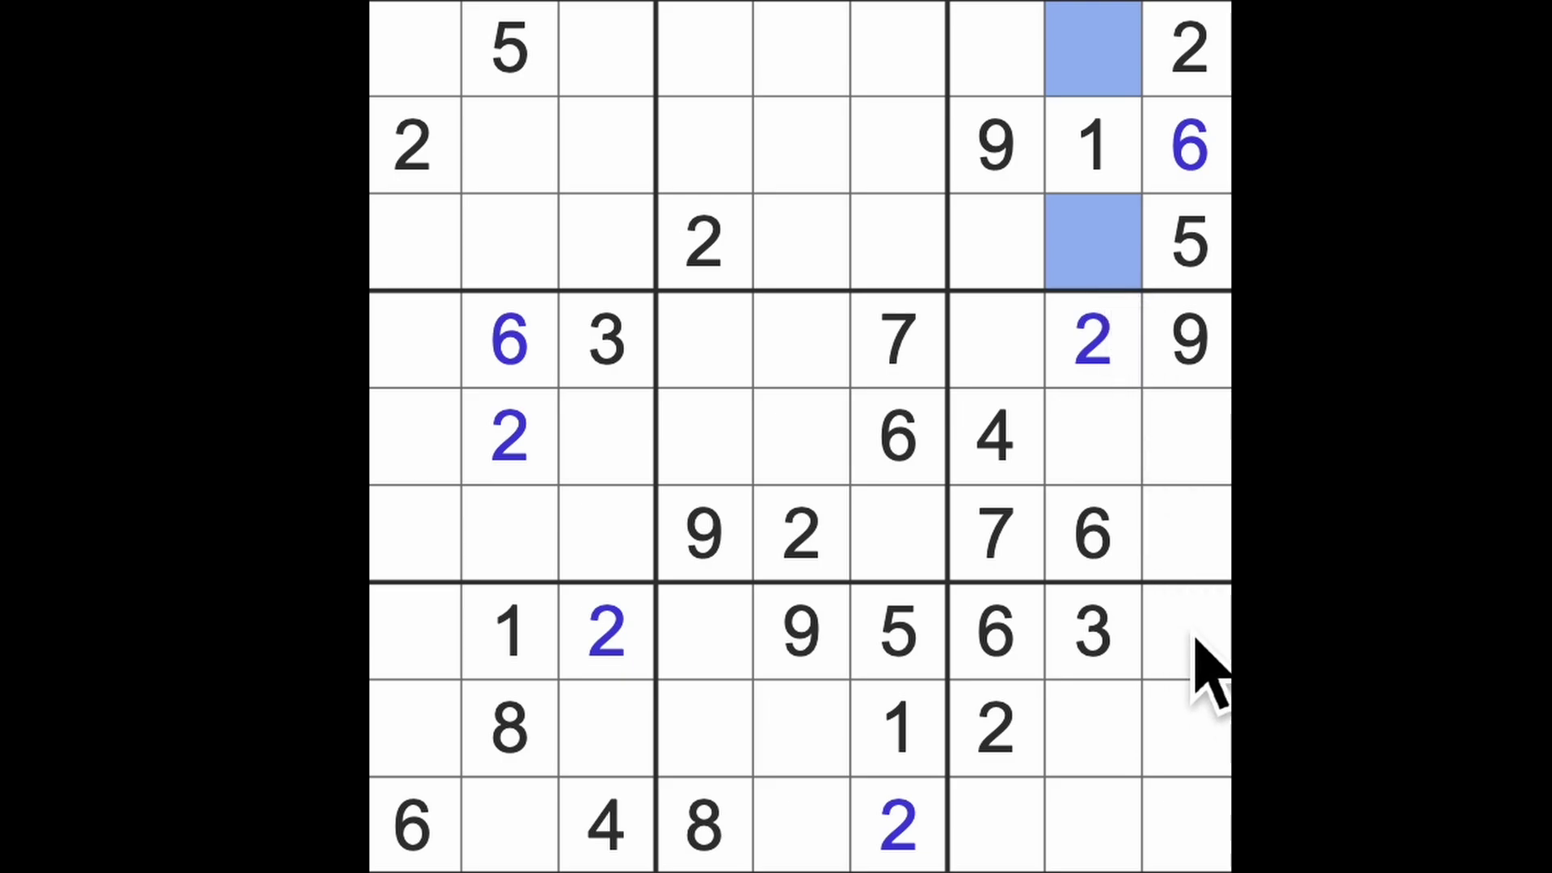
{"action": "left_click_drag", "start_coordinate": [1200, 631], "coordinate": [1212, 836]}
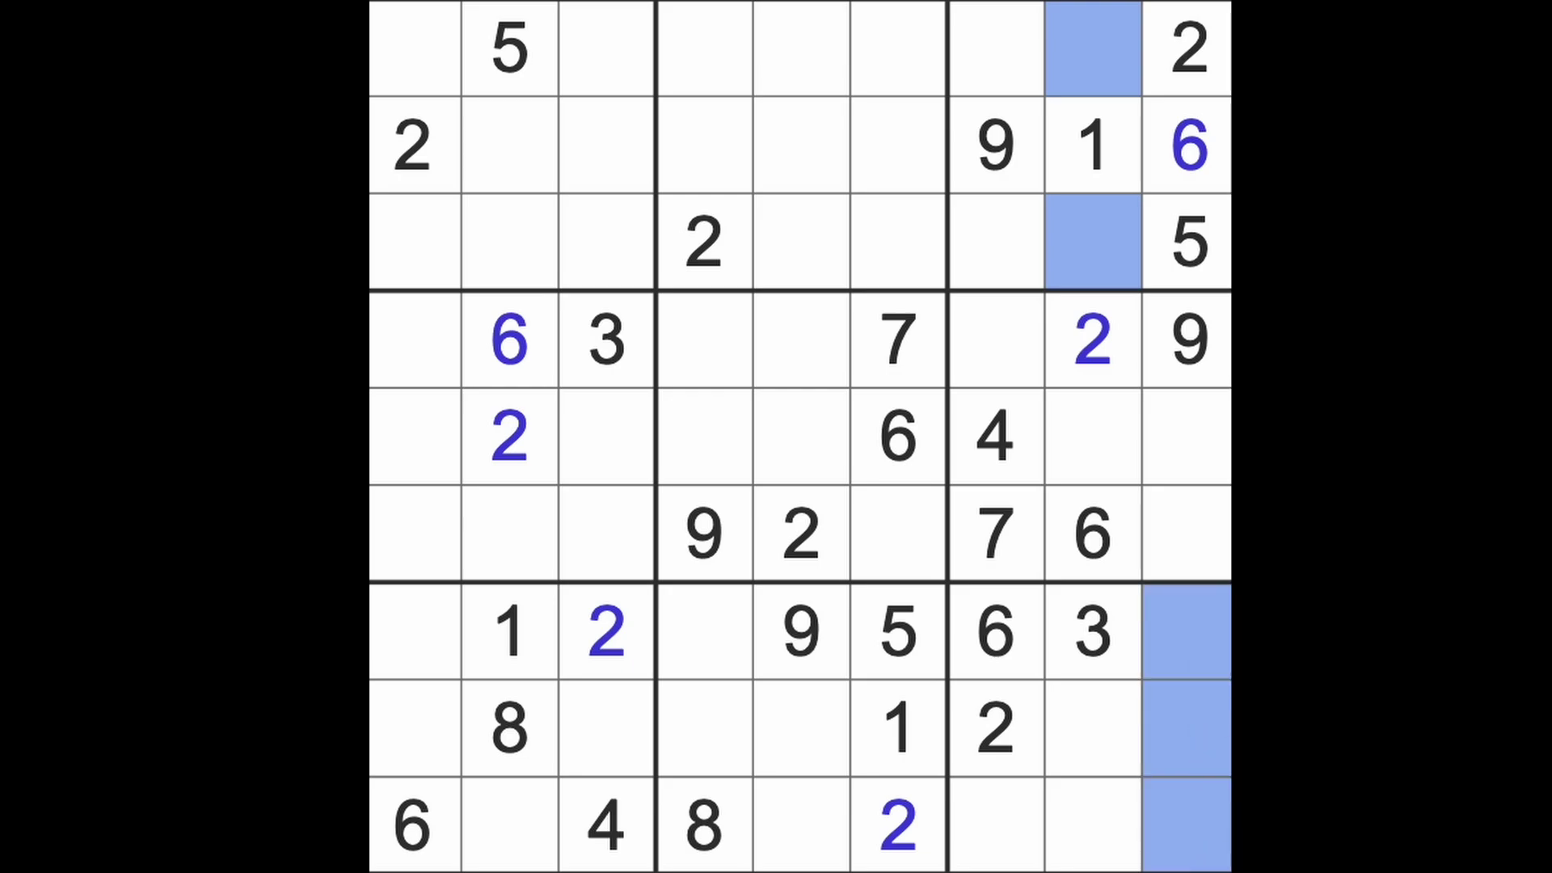
{"action": "key", "text": "Escape"}
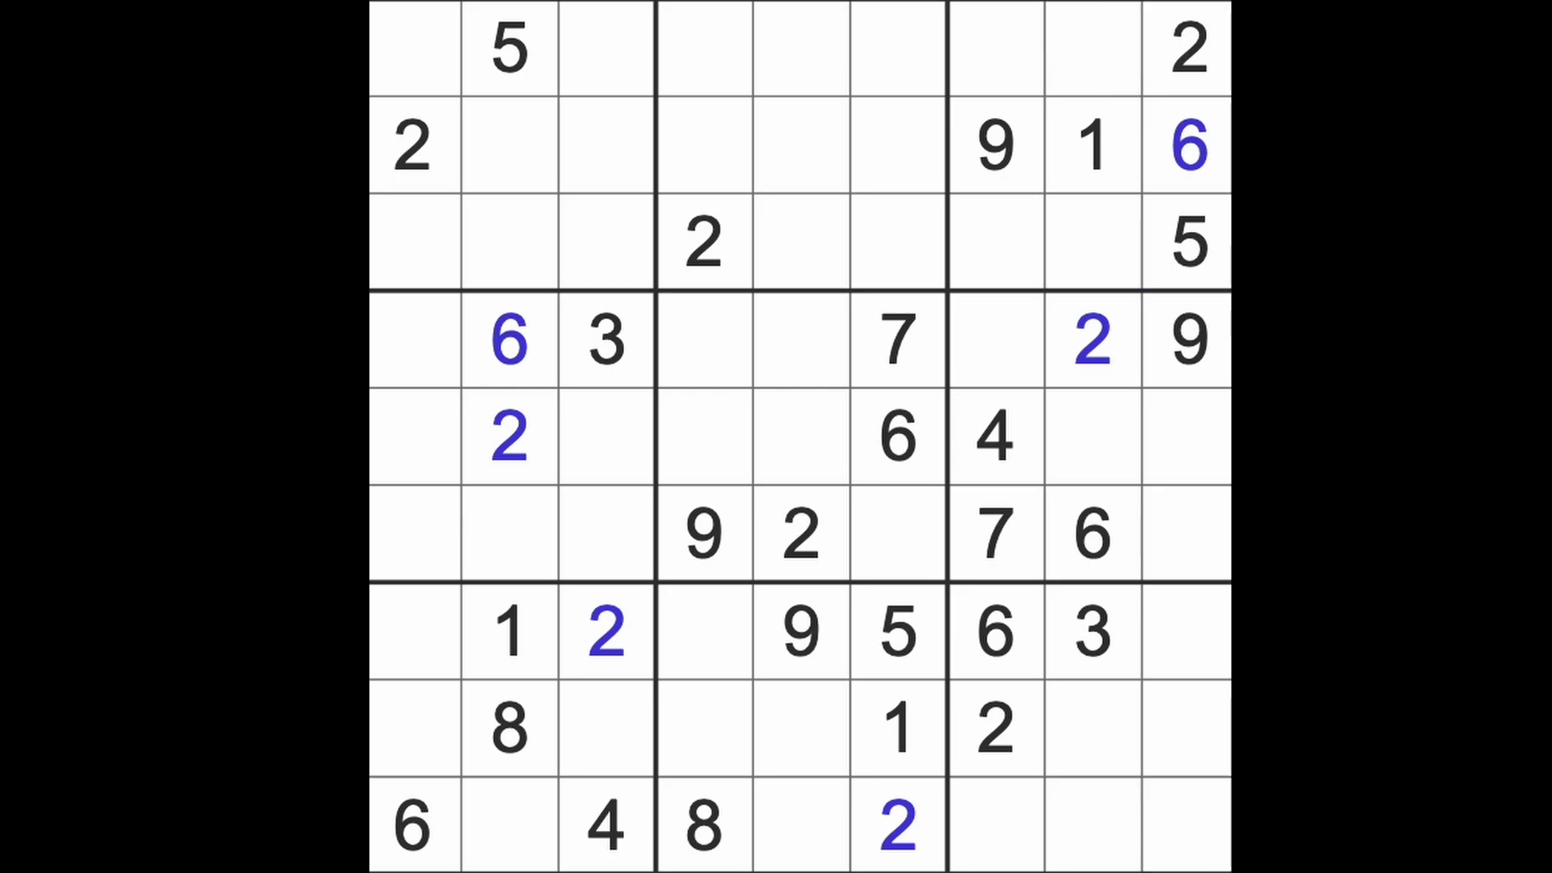
{"action": "left_click", "coordinate": [1094, 145]}
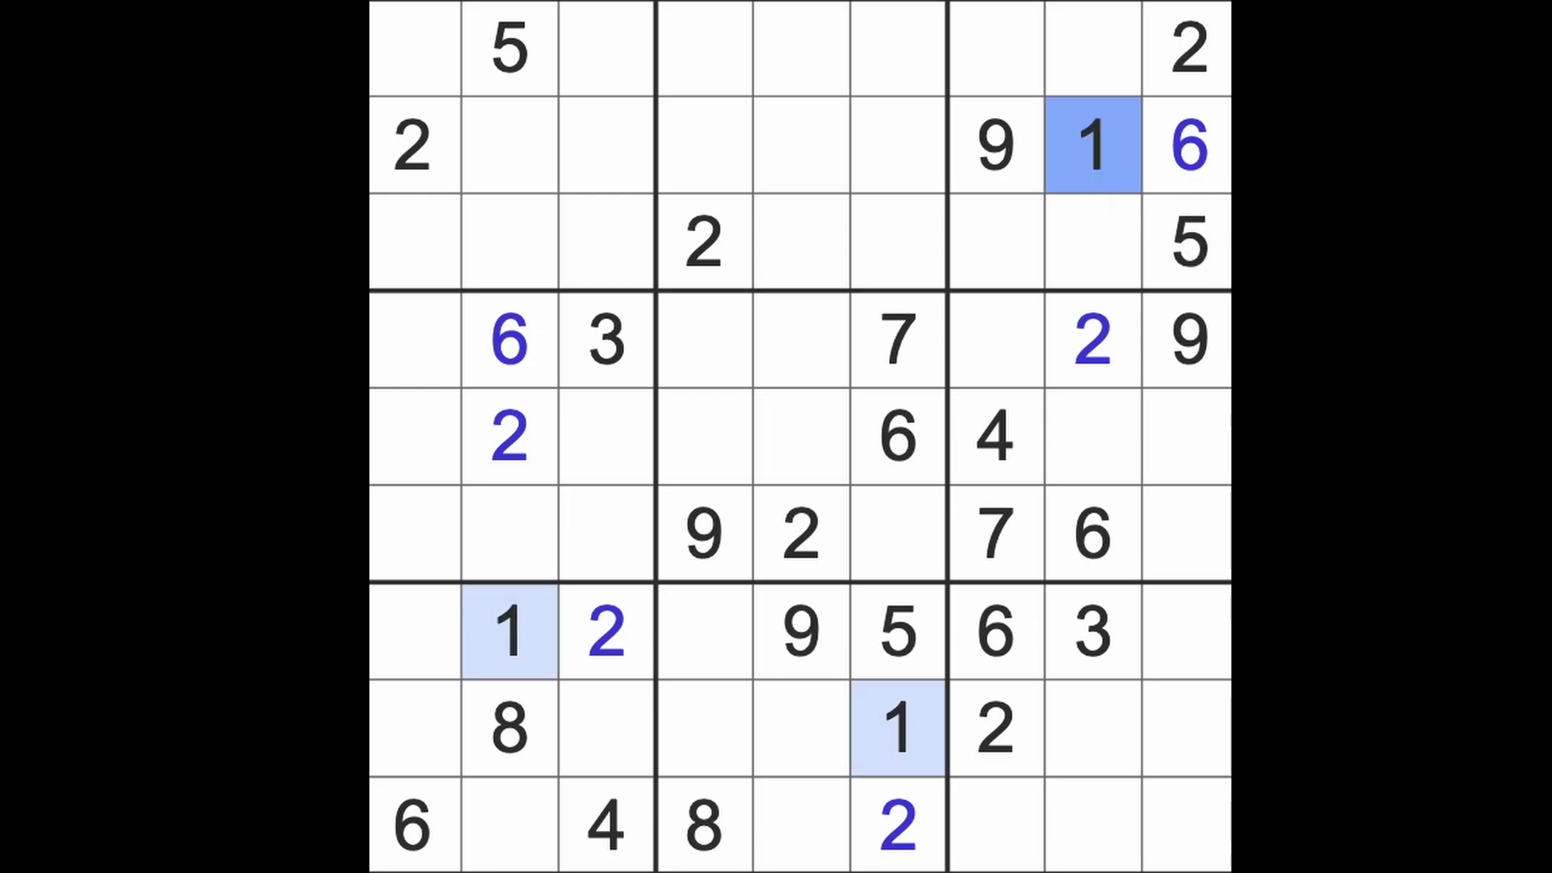
{"action": "left_click", "coordinate": [1188, 49]}
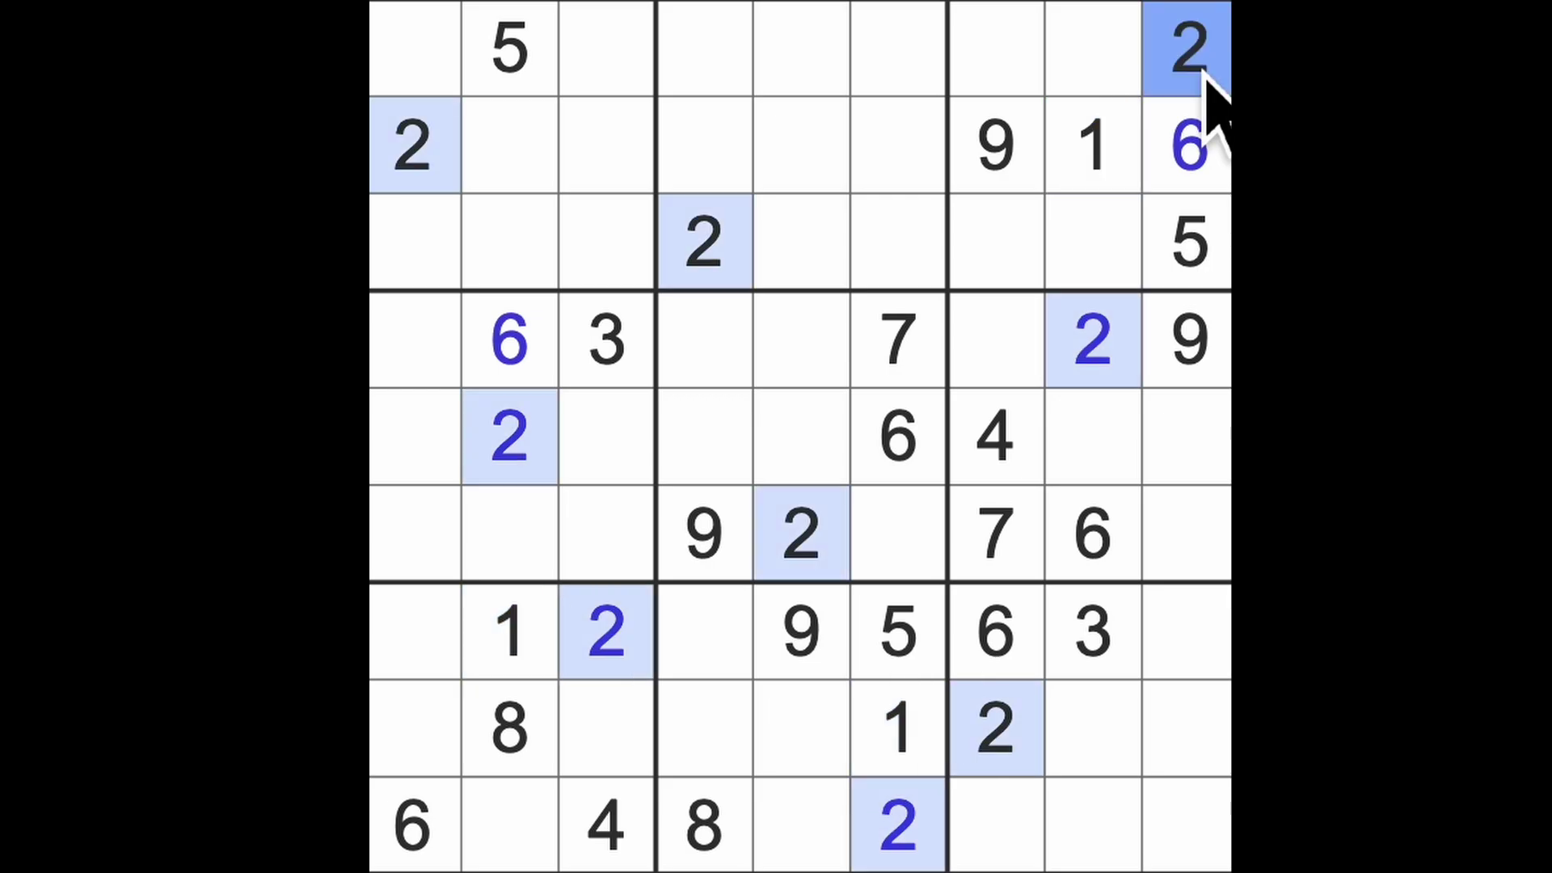
{"action": "left_click", "coordinate": [1095, 631]}
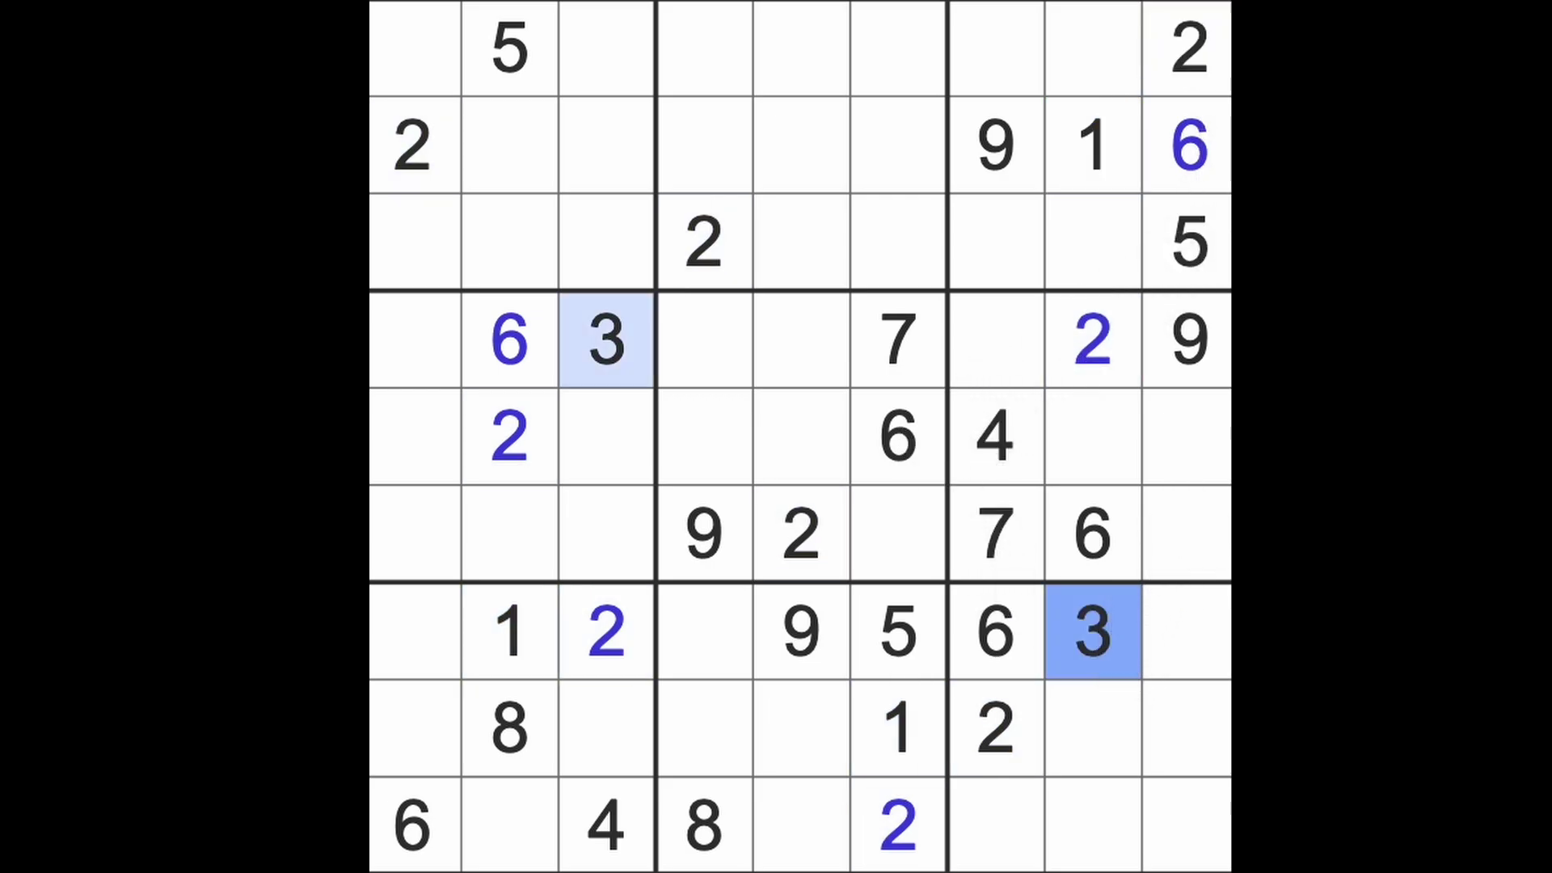
Highlight the 8s, enter 8 at row 7, column 9, and mark top-right empty cells.
{"action": "left_click", "coordinate": [509, 728]}
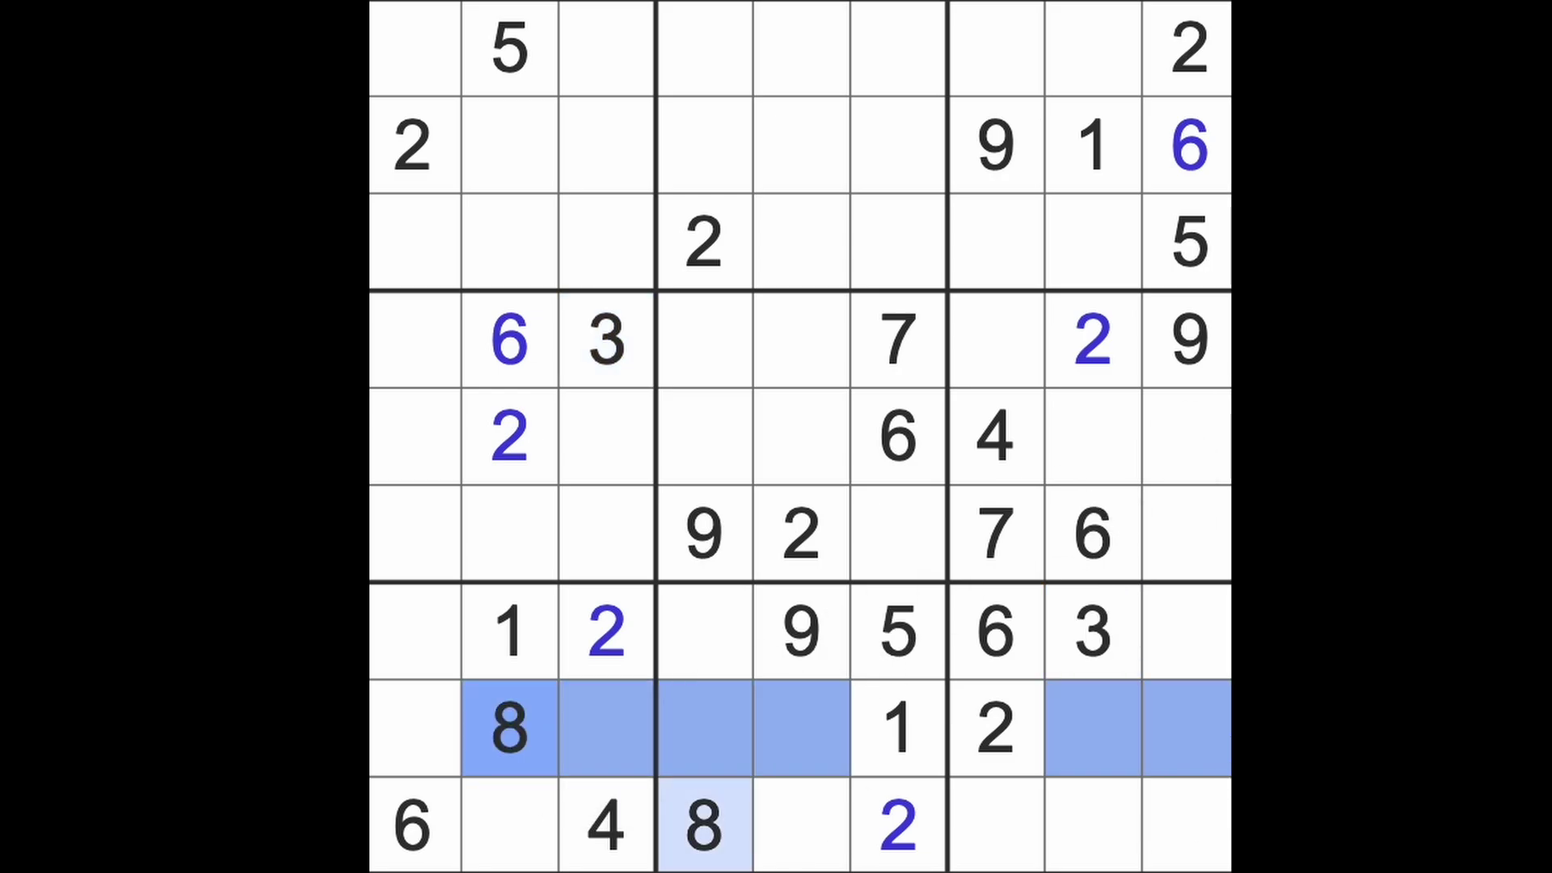
{"action": "left_click", "coordinate": [1195, 655]}
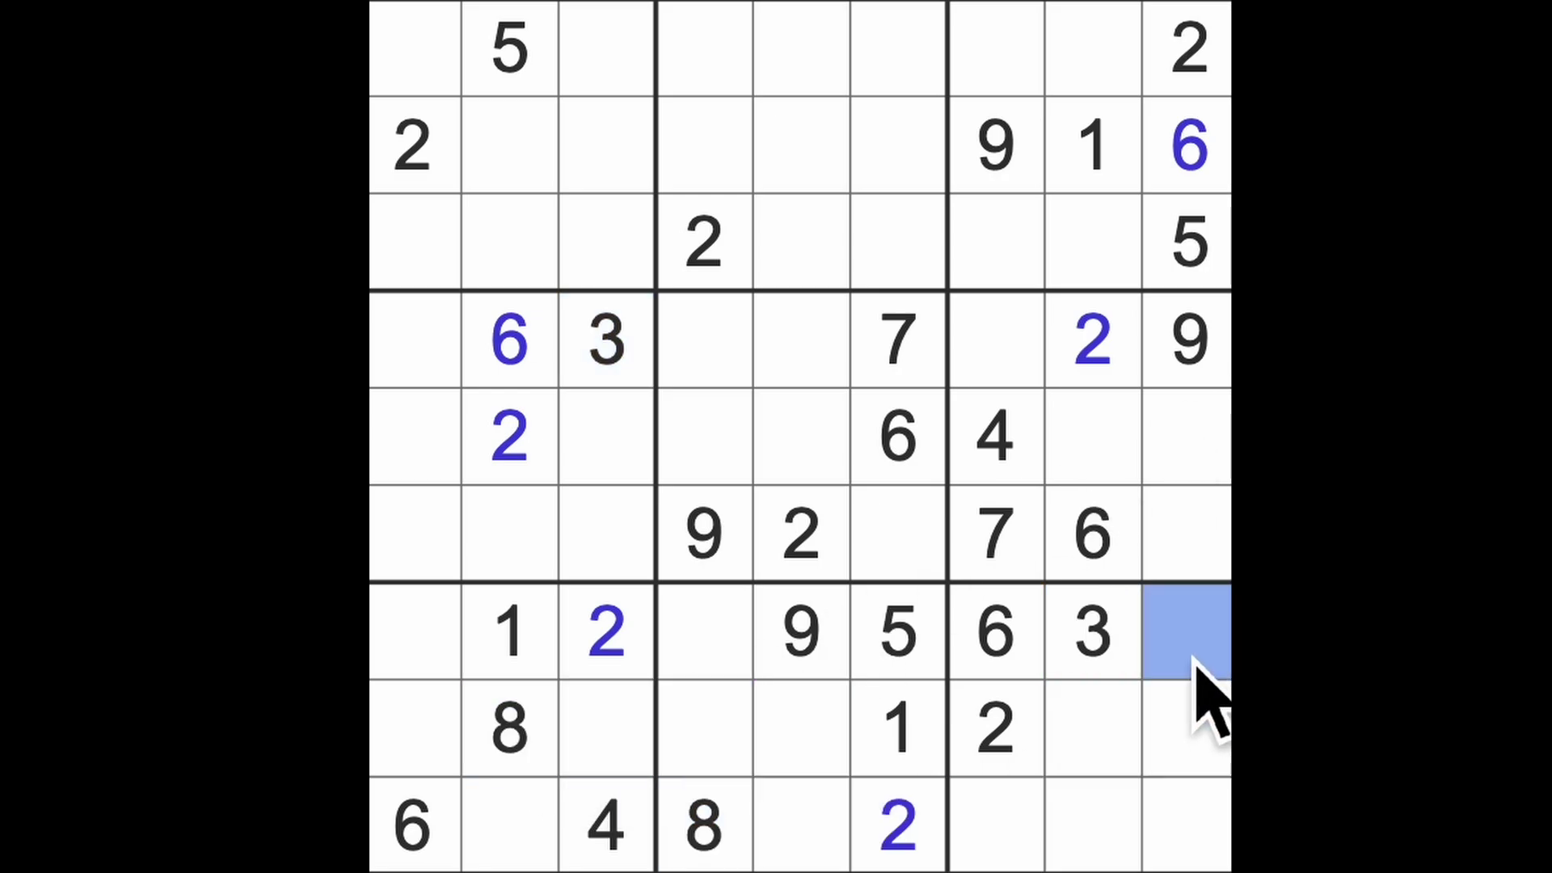
{"action": "type", "text": "8"}
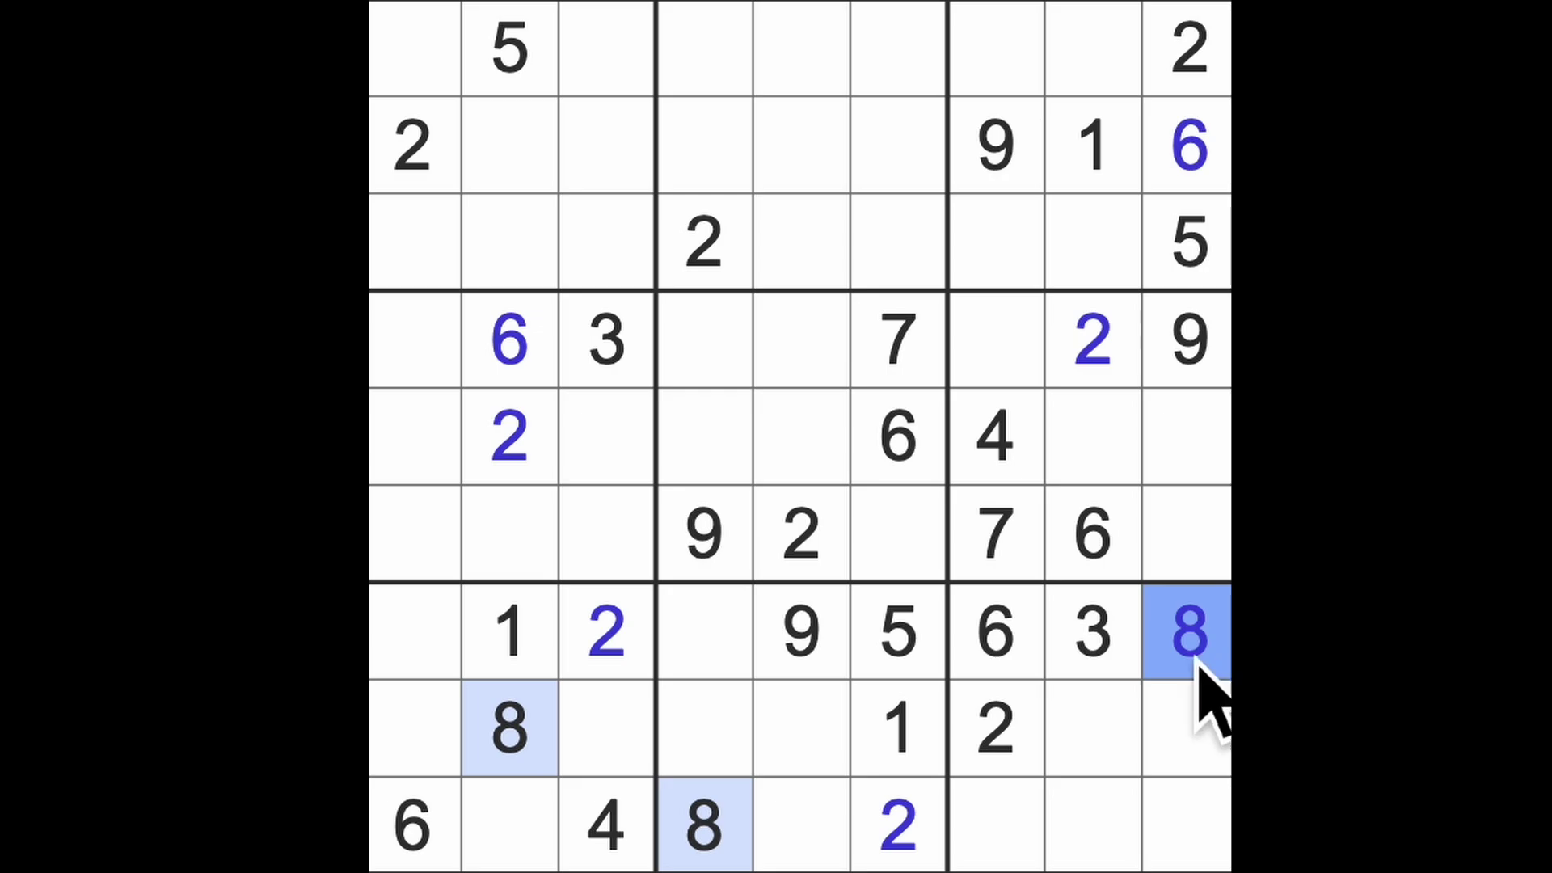
{"action": "left_click", "coordinate": [995, 244]}
{"action": "left_click", "coordinate": [995, 50], "text": "ctrl"}
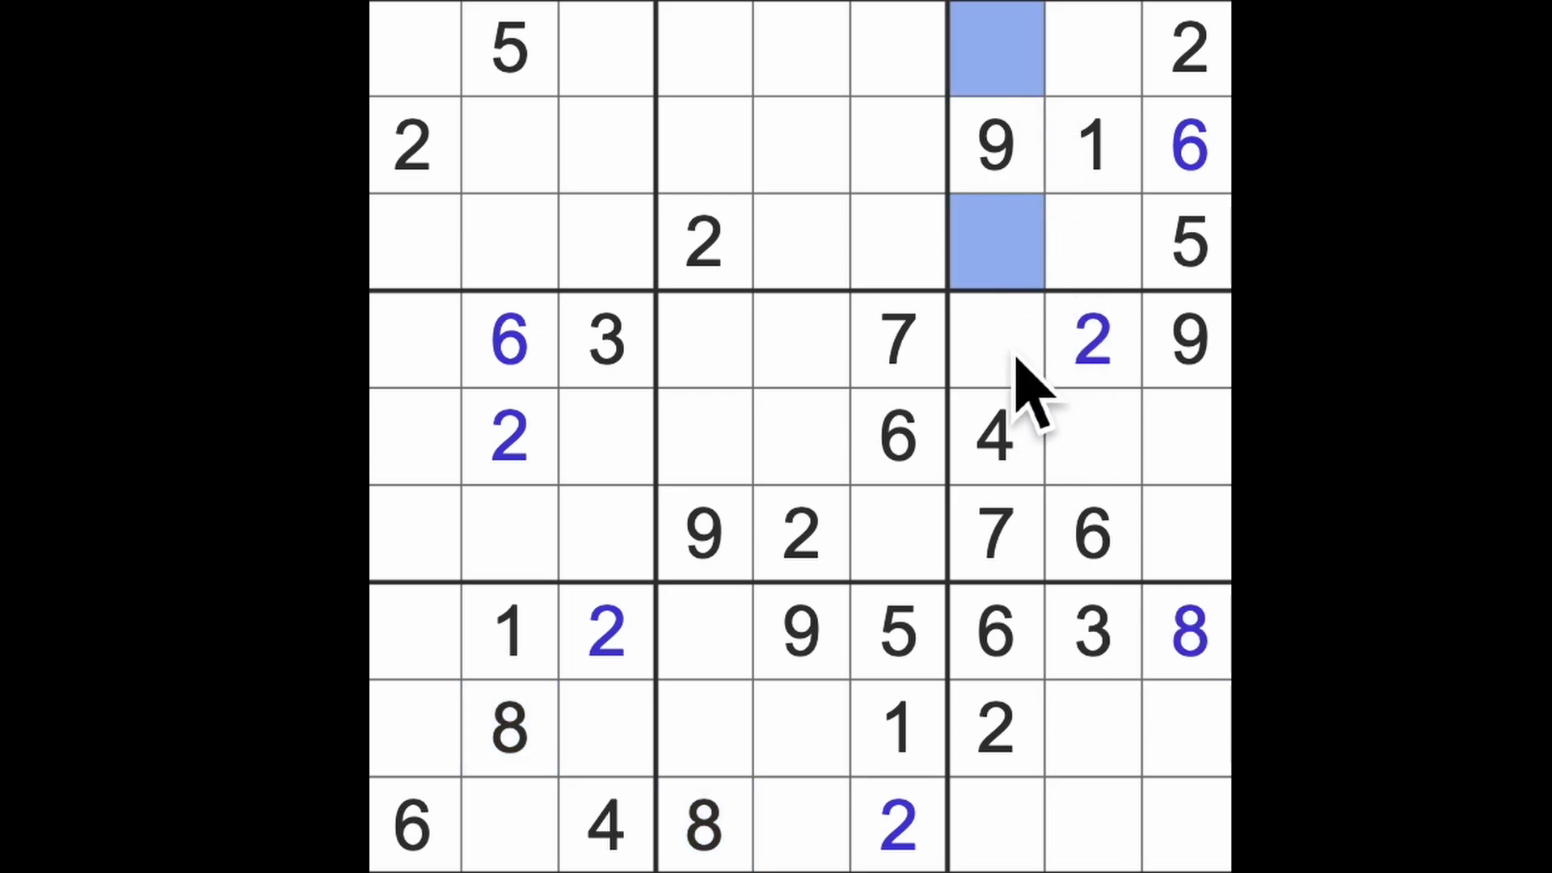
{"action": "left_click", "coordinate": [994, 340], "text": "ctrl"}
Enter 8 at row 5, column 8 and 5 at row 4, column 7.
{"action": "left_click", "coordinate": [1189, 631], "text": "ctrl"}
{"action": "left_click", "coordinate": [1189, 533], "text": "ctrl"}
{"action": "left_click", "coordinate": [1189, 436], "text": "ctrl"}
{"action": "left_click", "coordinate": [1091, 436]}
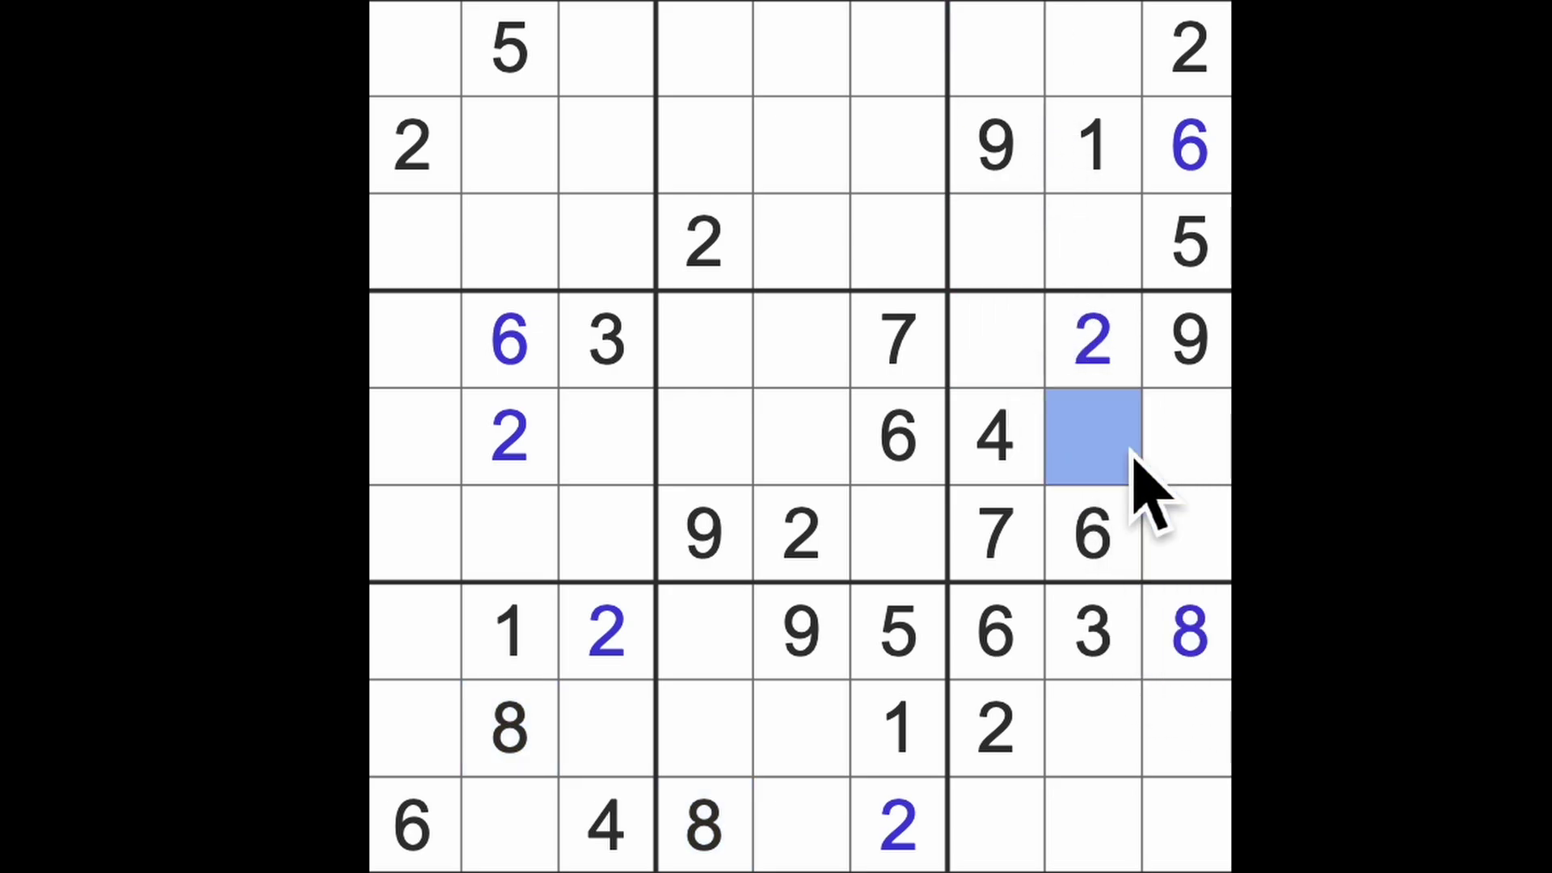
{"action": "type", "text": "8"}
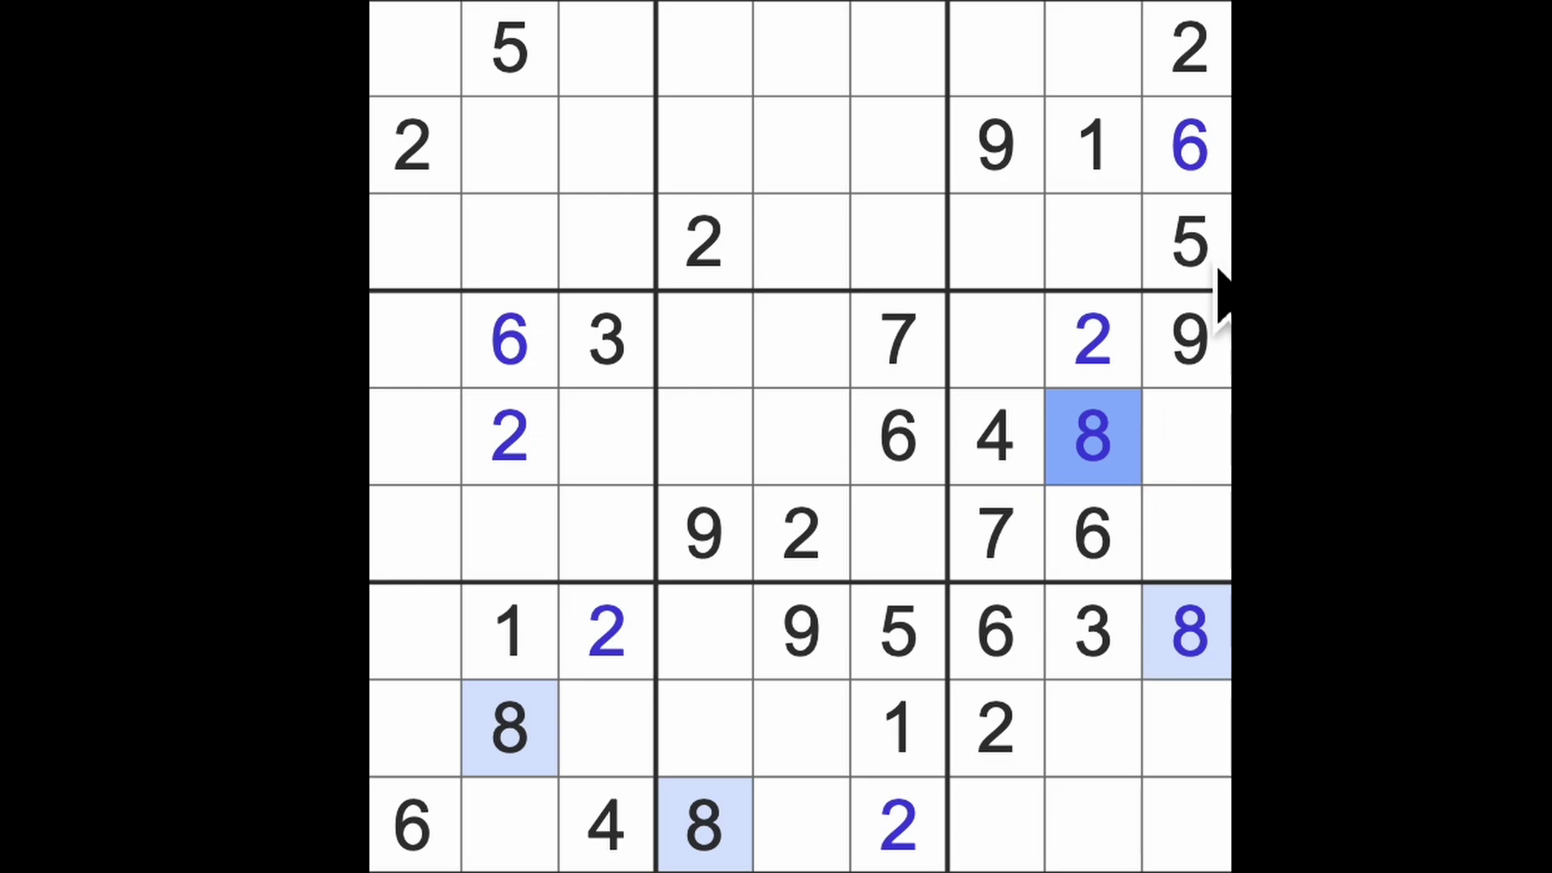
{"action": "left_click_drag", "start_coordinate": [1188, 242], "coordinate": [1188, 558]}
{"action": "left_click", "coordinate": [1001, 351]}
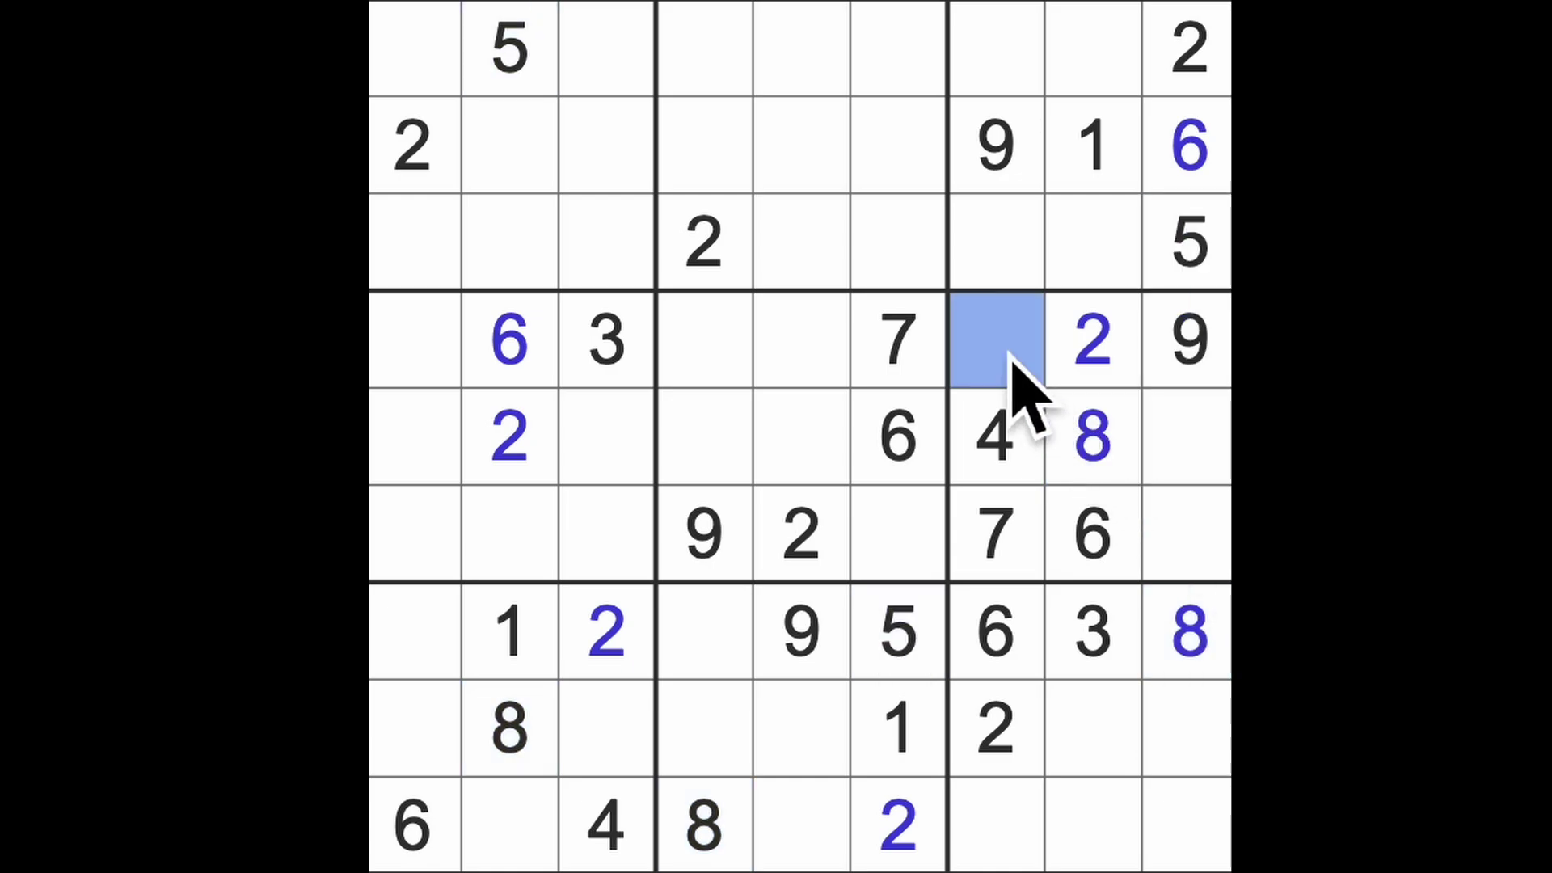
{"action": "type", "text": "5"}
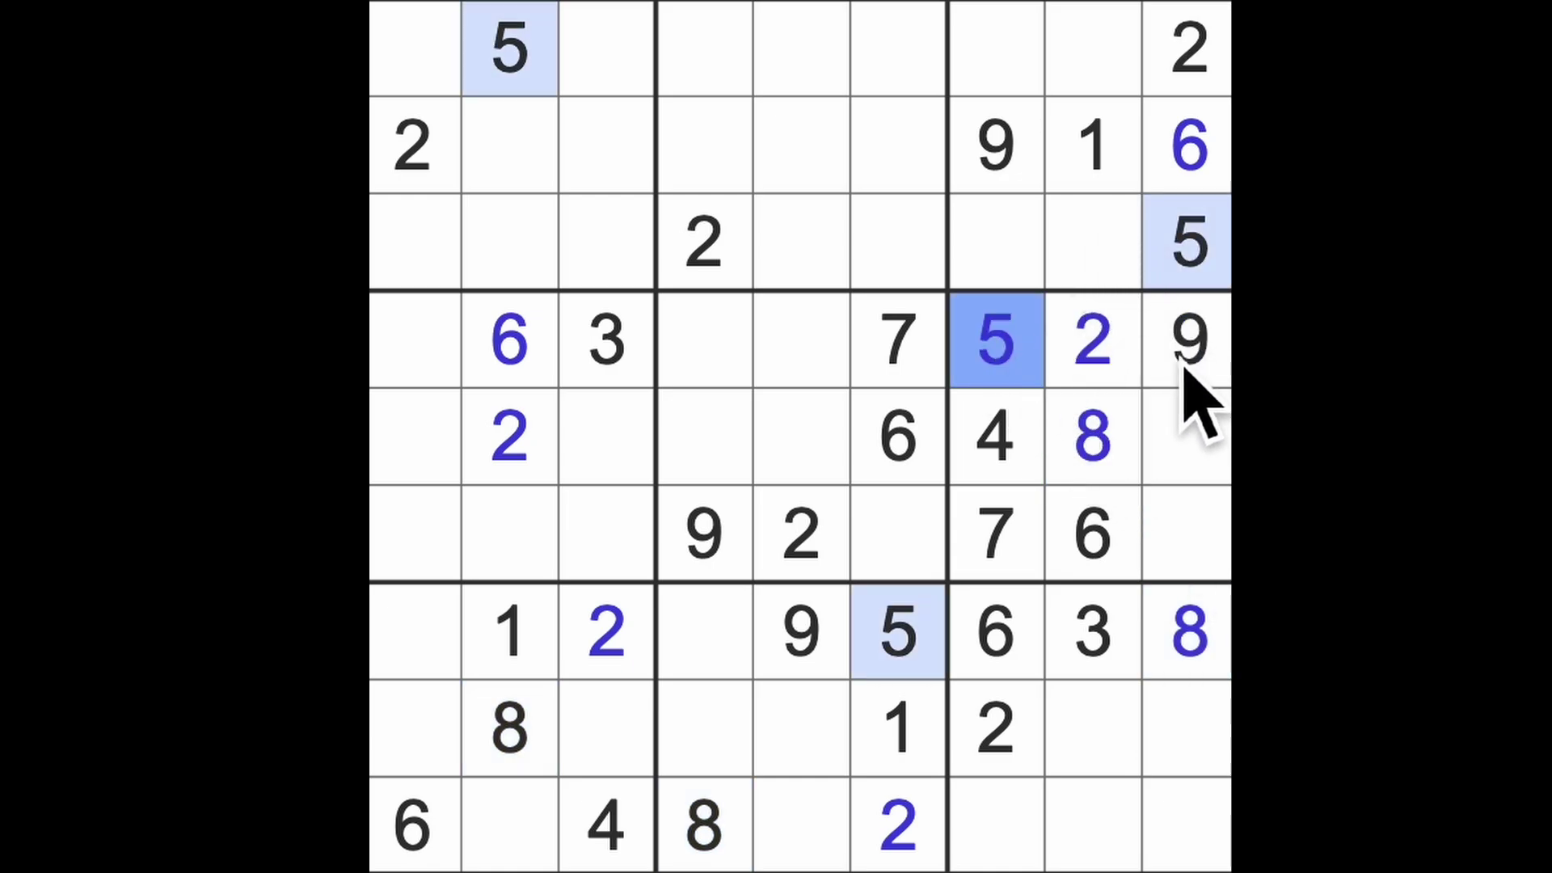
Check columns 8 and 9, then enter 1 at row 9, column 7.
{"action": "left_click_drag", "start_coordinate": [1188, 436], "coordinate": [1217, 834]}
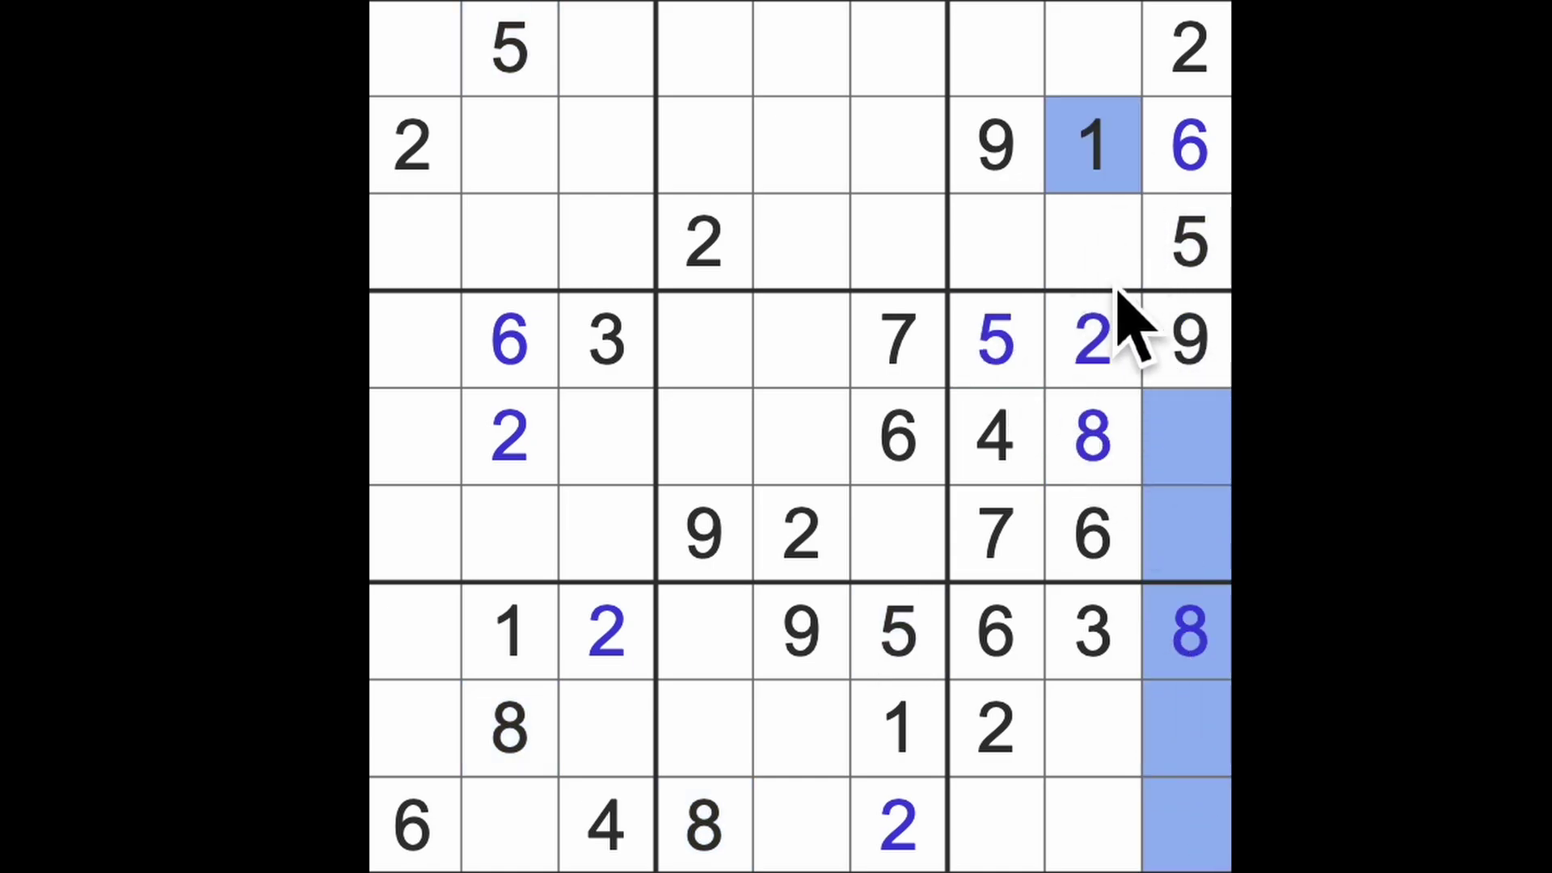
{"action": "left_click_drag", "start_coordinate": [1091, 146], "coordinate": [1092, 838]}
{"action": "left_click", "coordinate": [1012, 835]}
{"action": "type", "text": "1"}
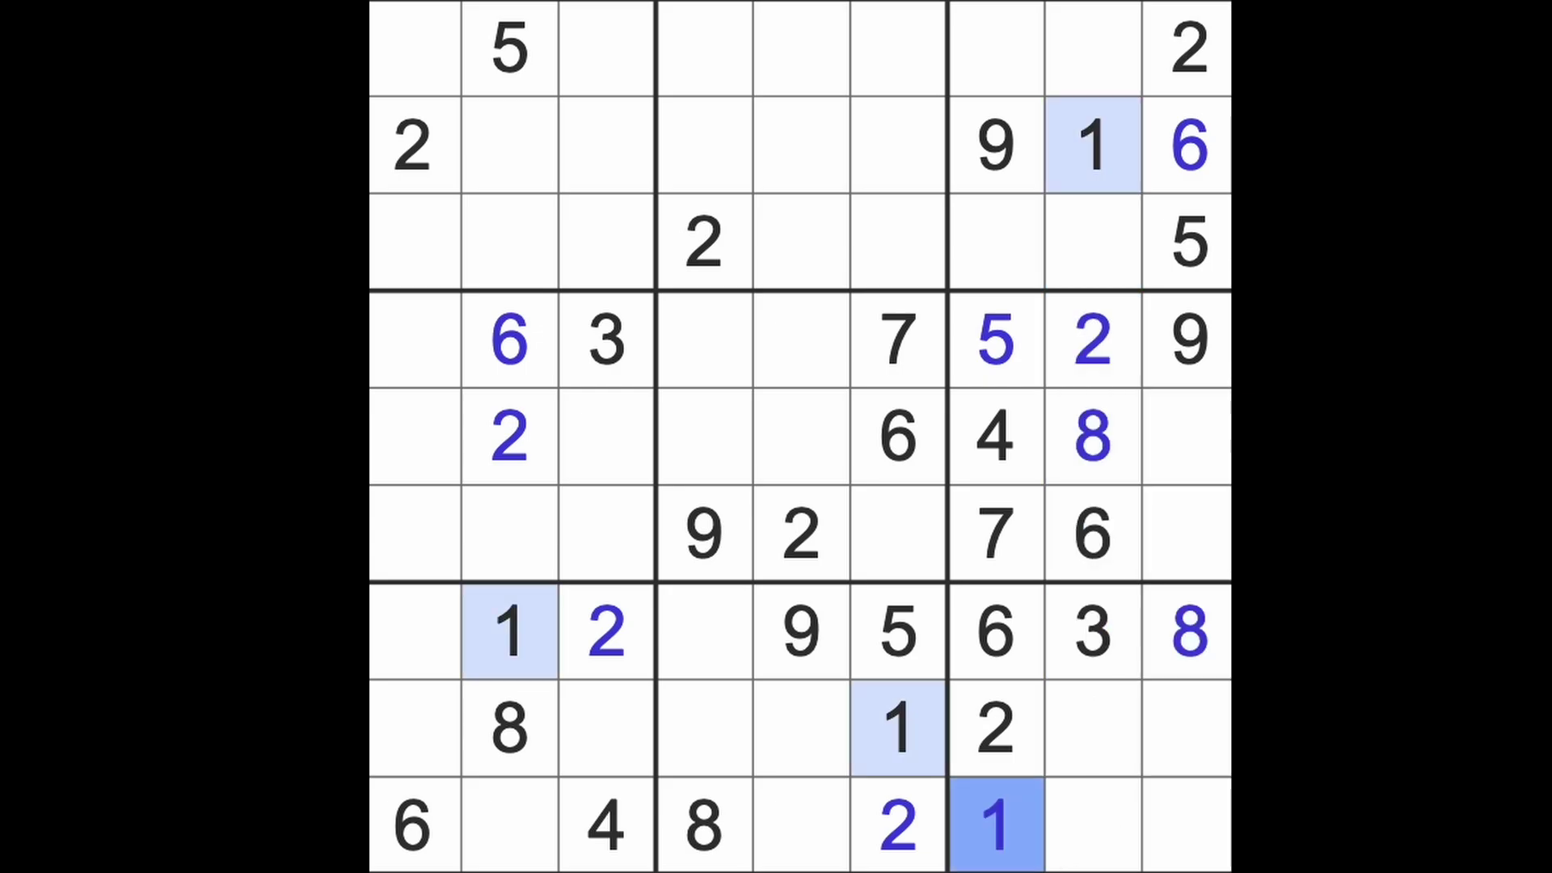
Check the bottom row and columns 7–8, then enter 4 at row 8, column 9.
{"action": "left_click_drag", "start_coordinate": [607, 838], "coordinate": [1133, 795]}
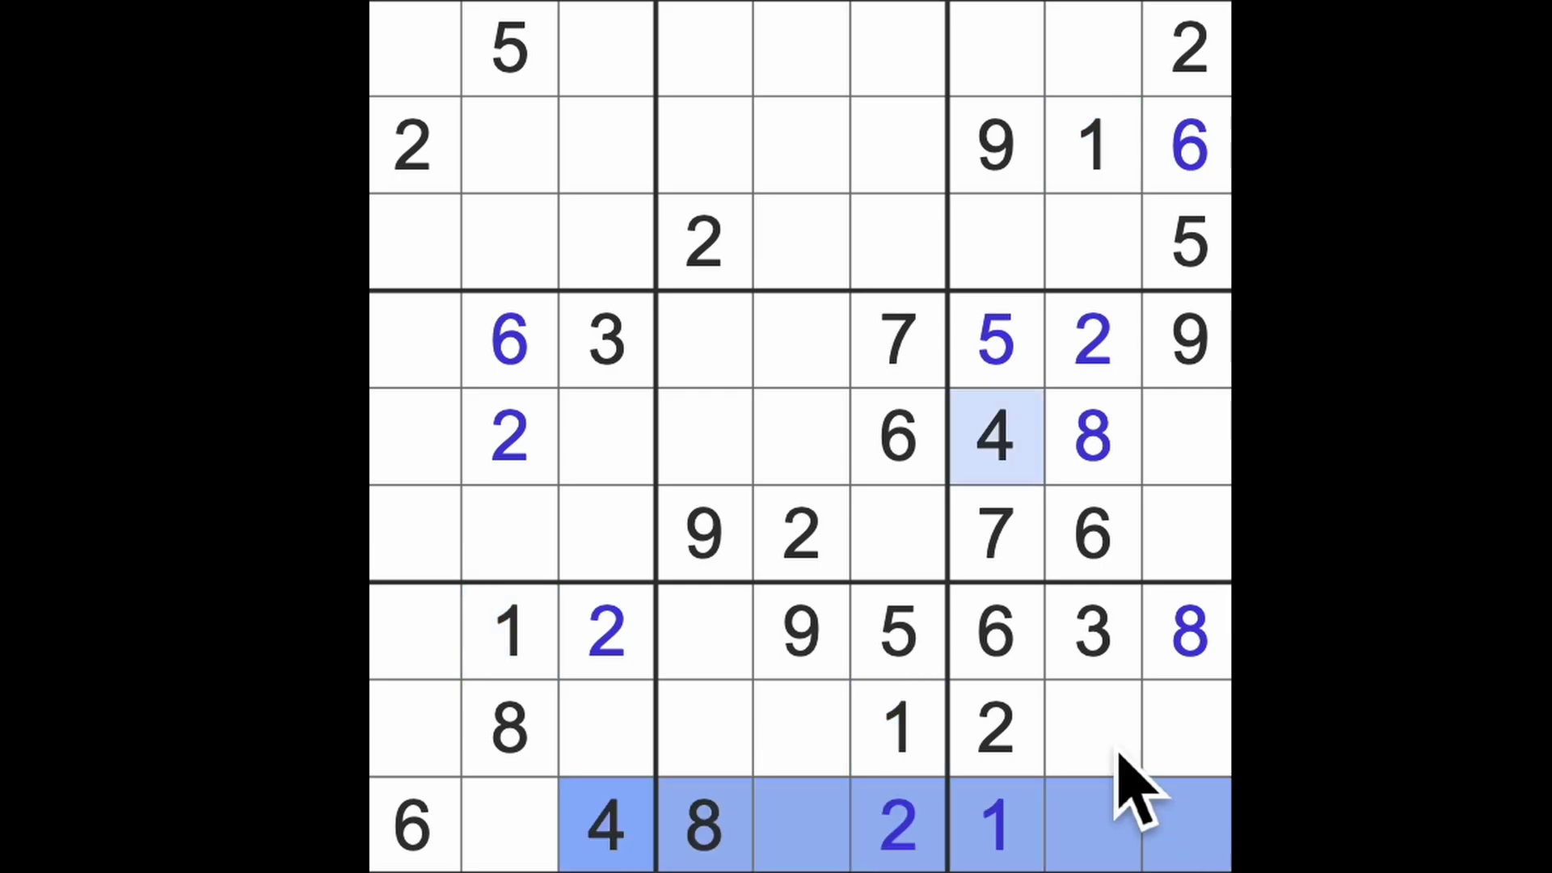
{"action": "left_click", "coordinate": [1000, 243], "text": "ctrl"}
{"action": "left_click", "coordinate": [1001, 48], "text": "ctrl"}
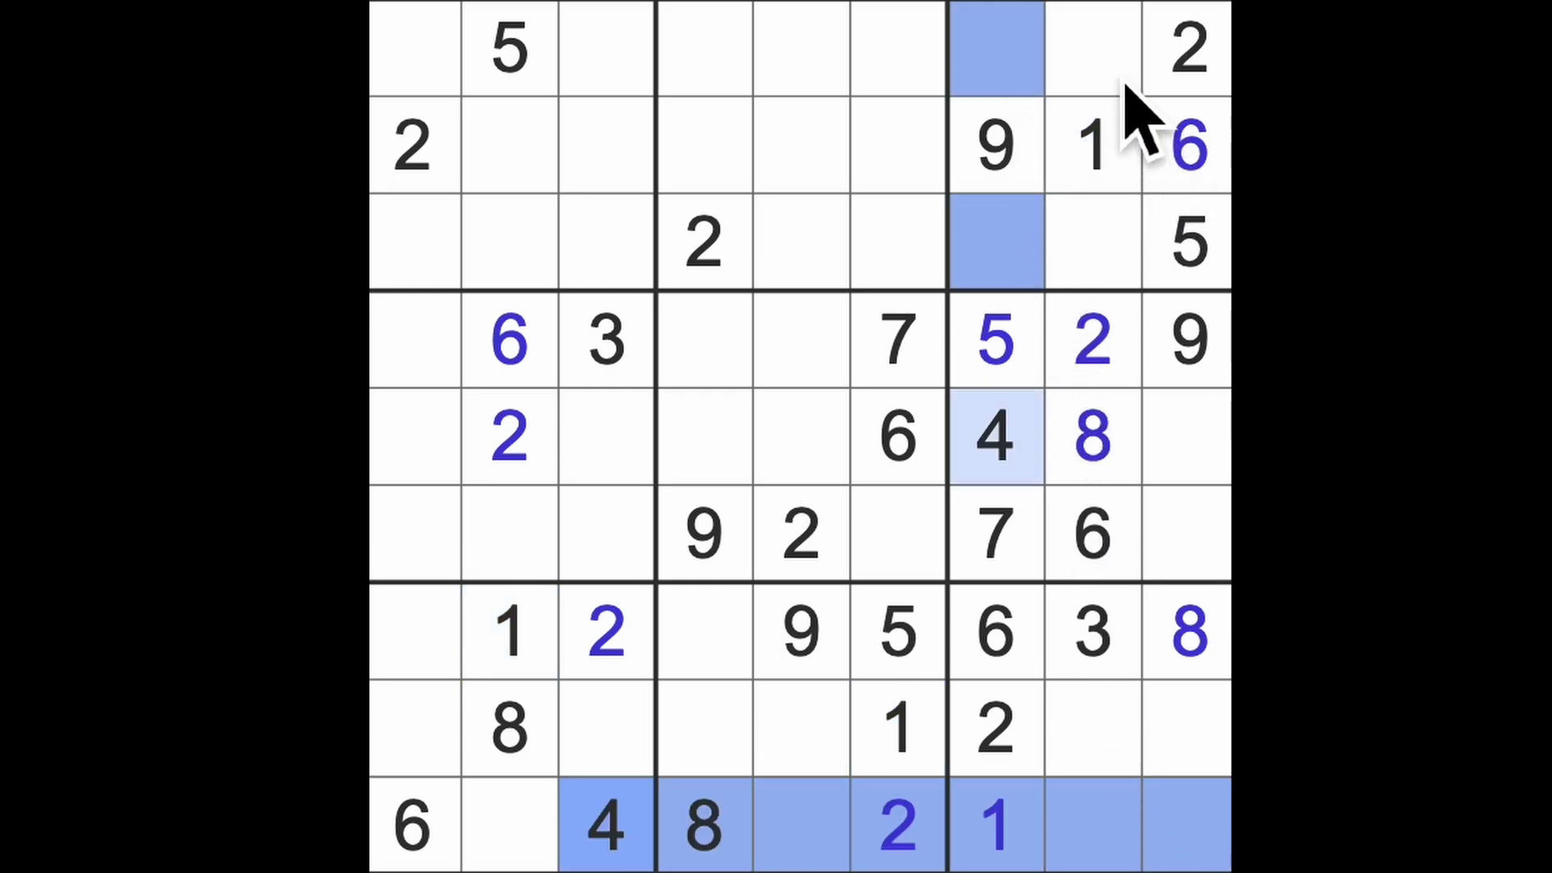
{"action": "left_click", "coordinate": [1092, 48], "text": "ctrl"}
{"action": "left_click", "coordinate": [1092, 243], "text": "ctrl"}
{"action": "left_click_drag", "start_coordinate": [1091, 341], "coordinate": [1091, 631]}
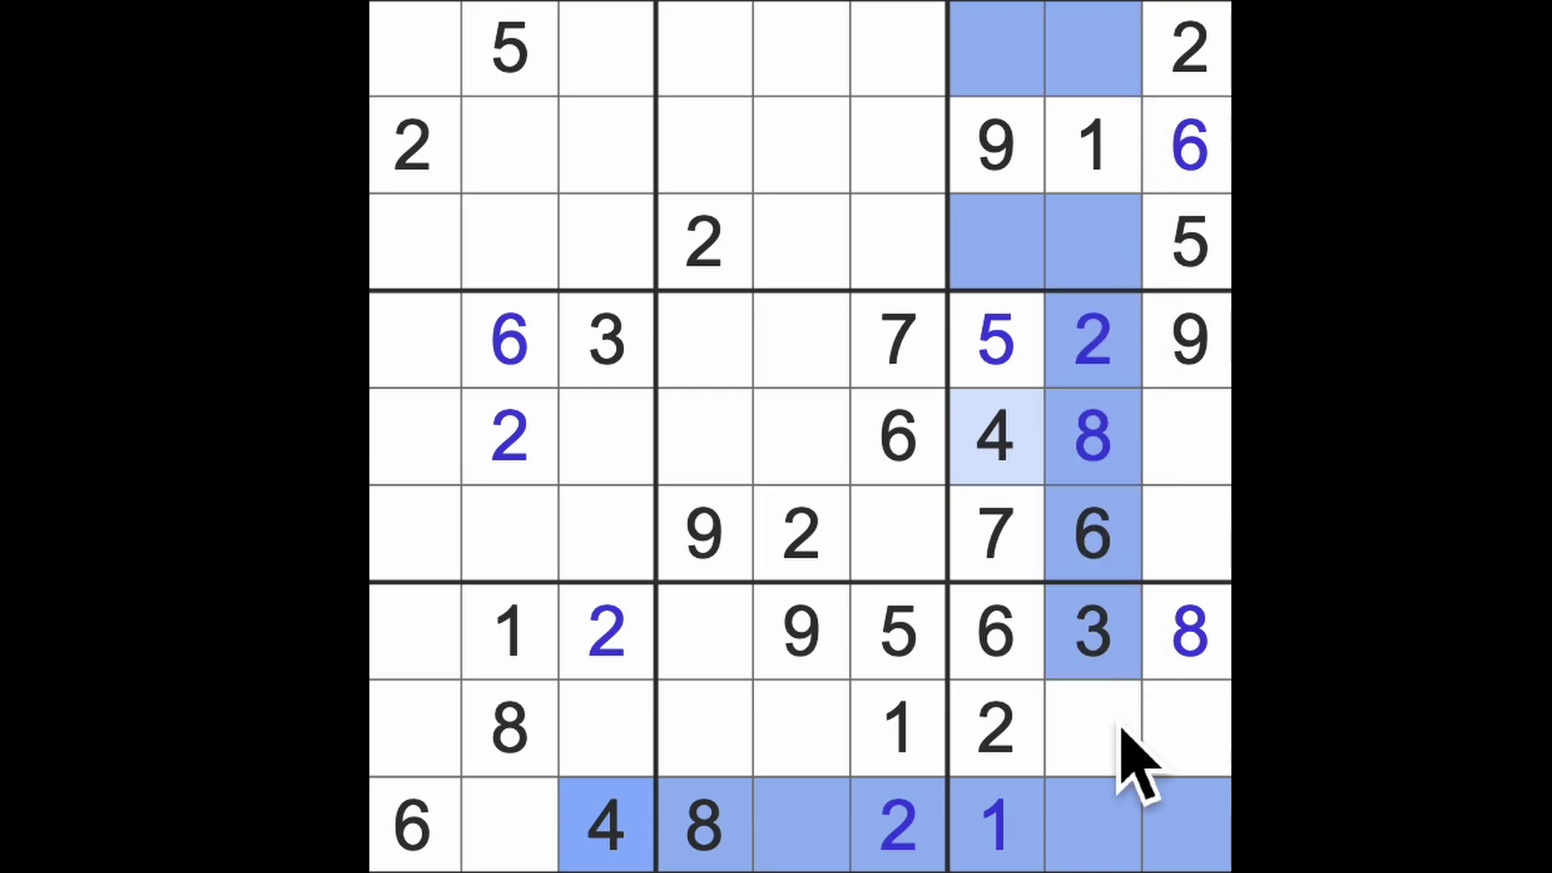
{"action": "left_click", "coordinate": [1194, 728]}
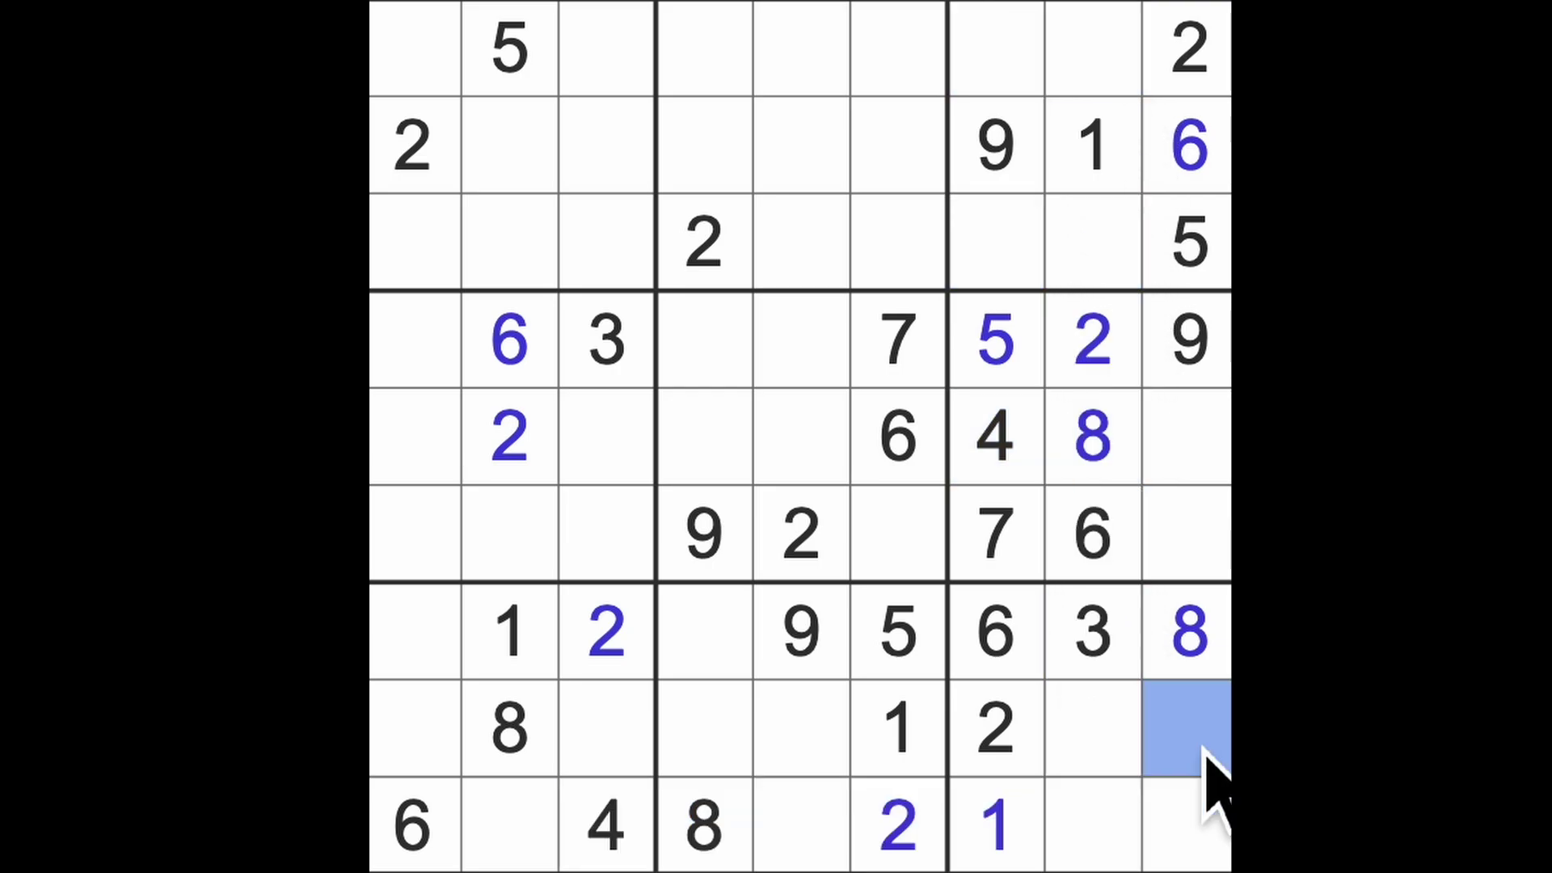
{"action": "type", "text": "4"}
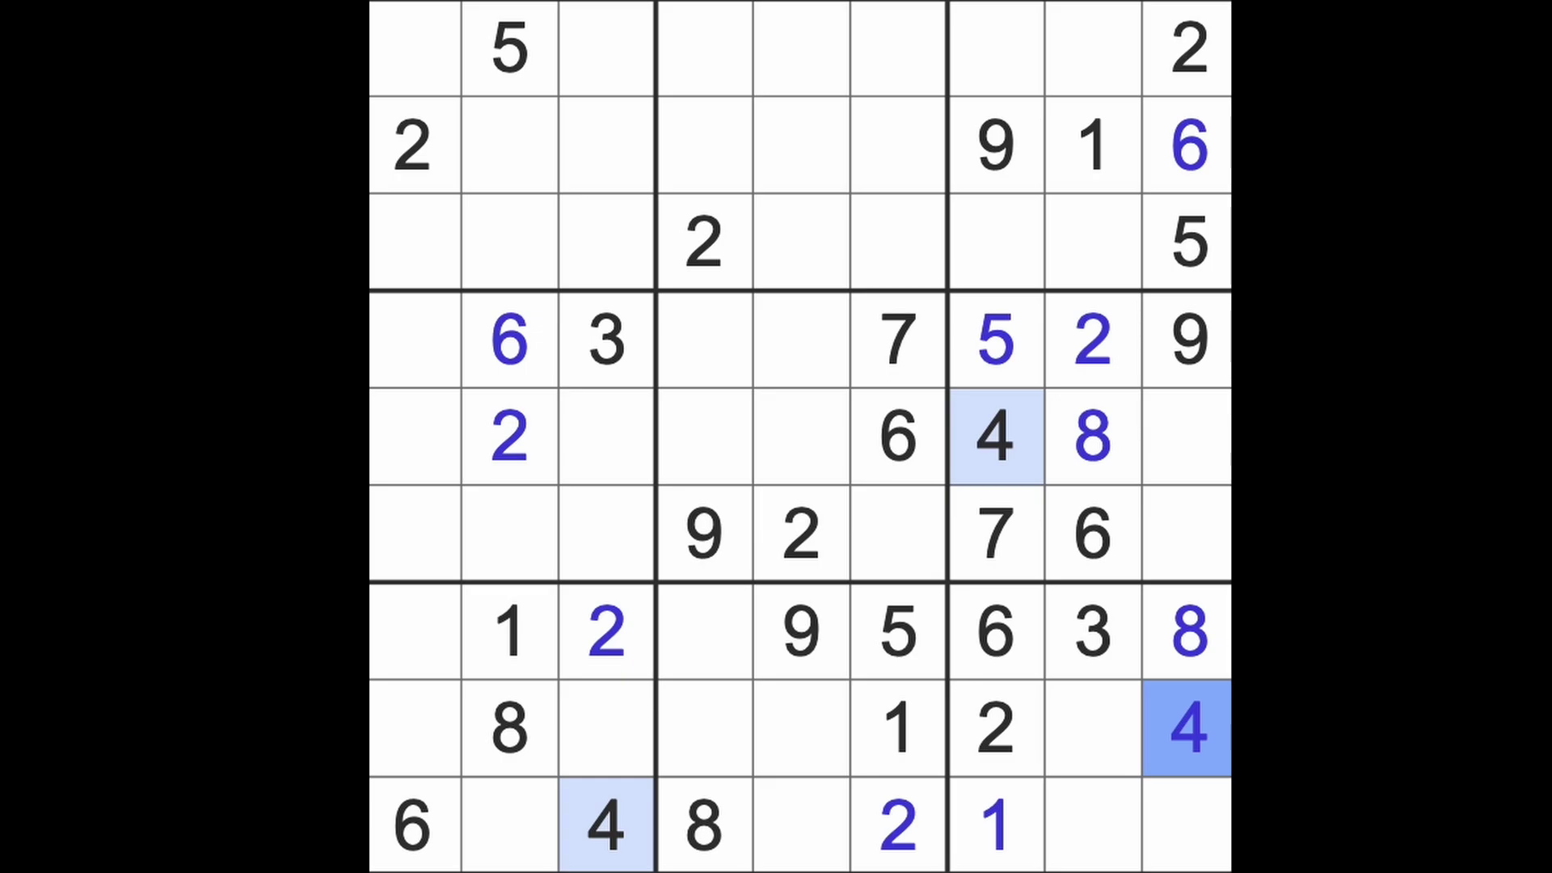
Check column 9 and enter 7 in the bottom-right cell.
{"action": "left_click_drag", "start_coordinate": [1186, 242], "coordinate": [1186, 836]}
{"action": "left_click", "coordinate": [1094, 728]}
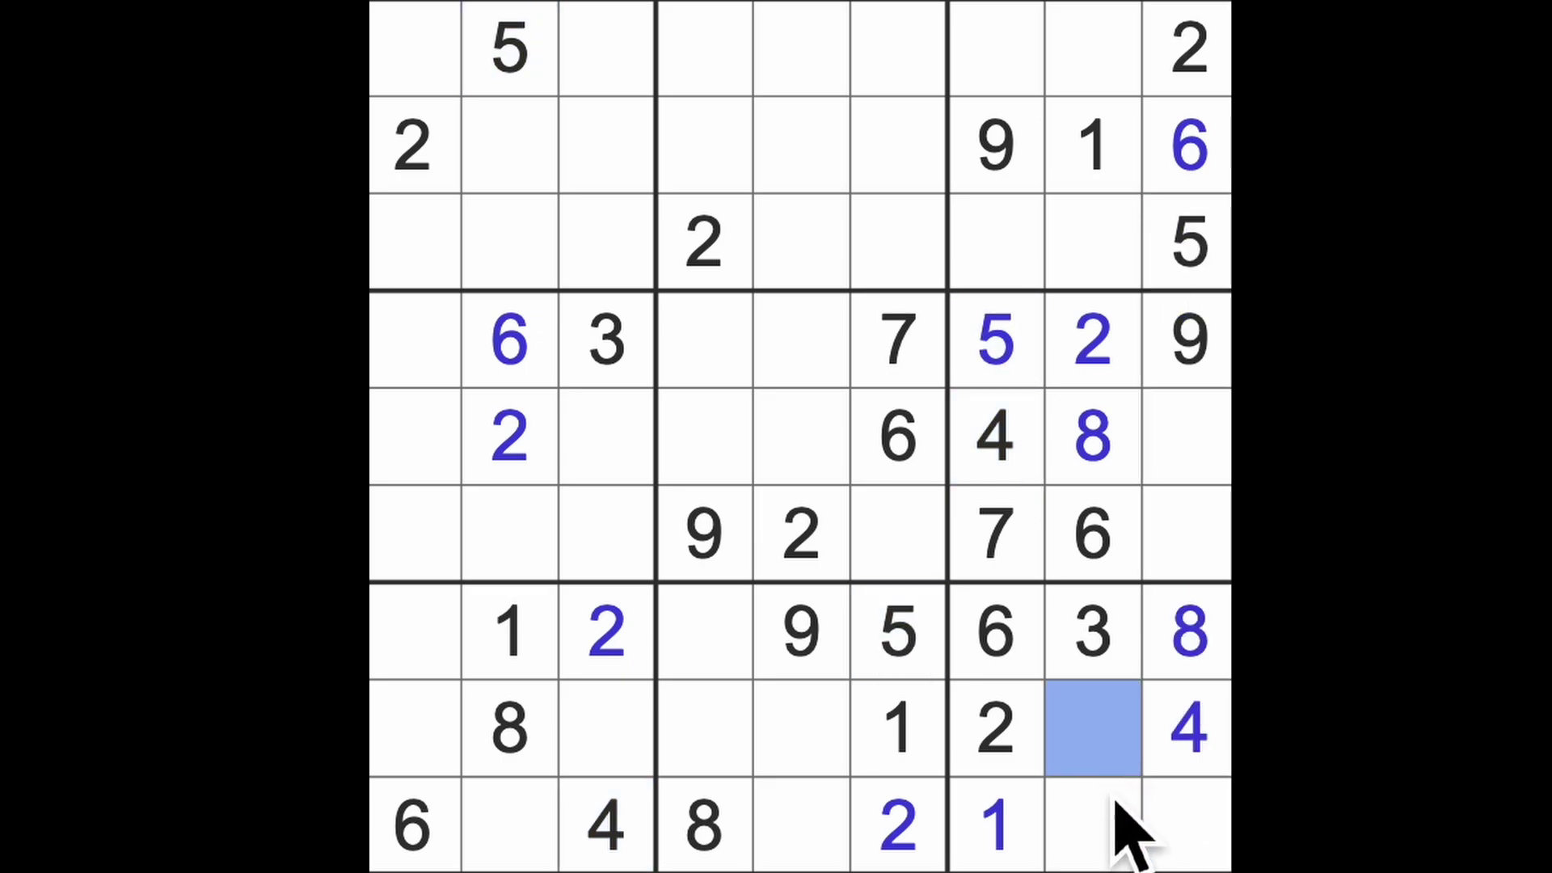
{"action": "left_click", "coordinate": [1186, 837]}
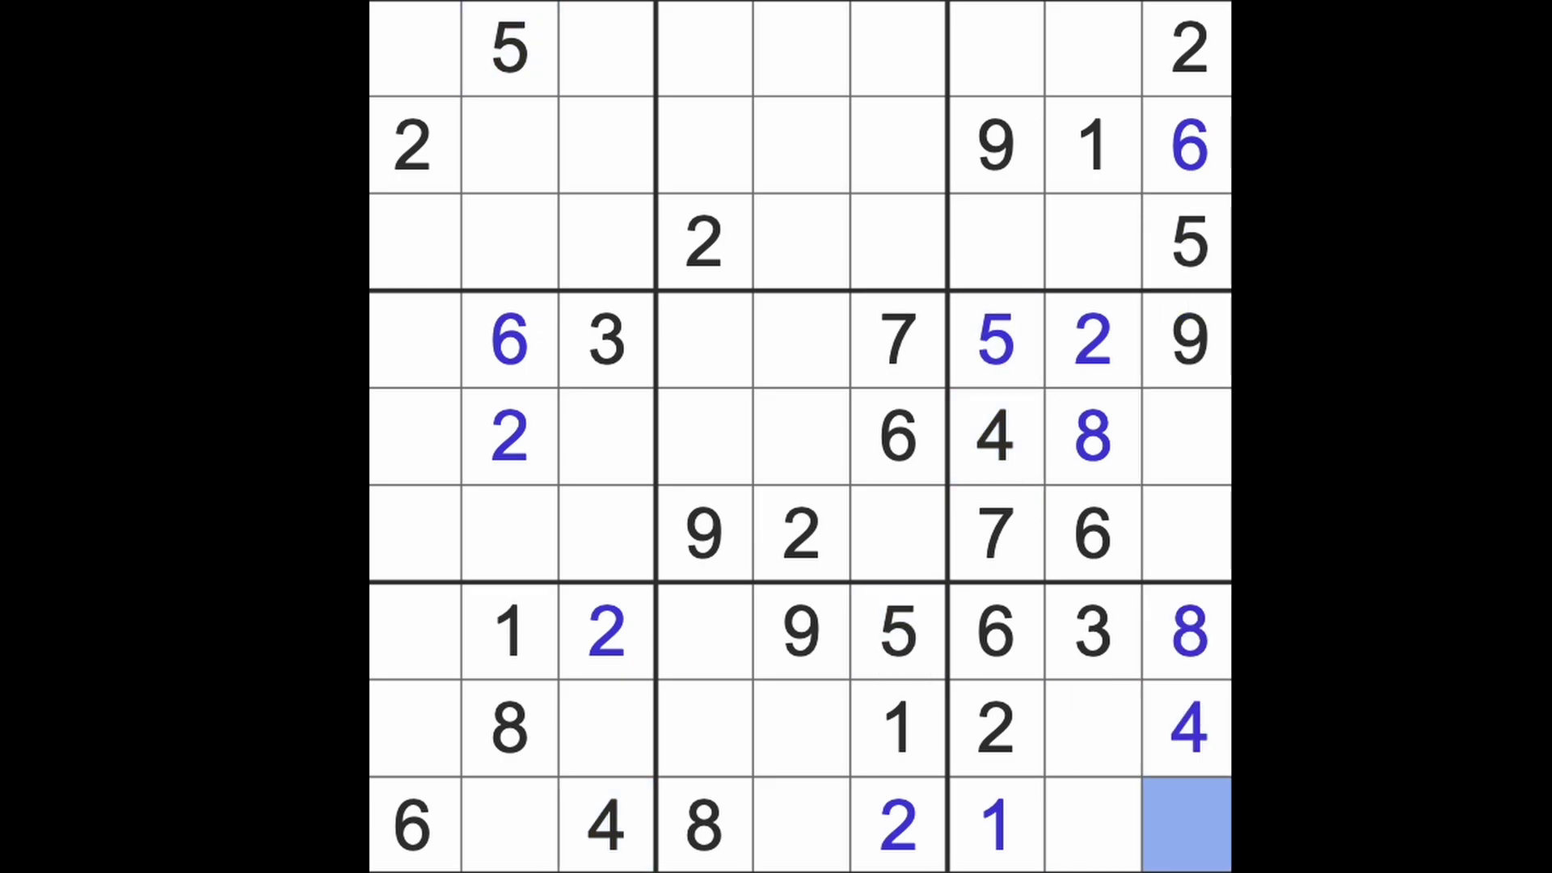
{"action": "type", "text": "7"}
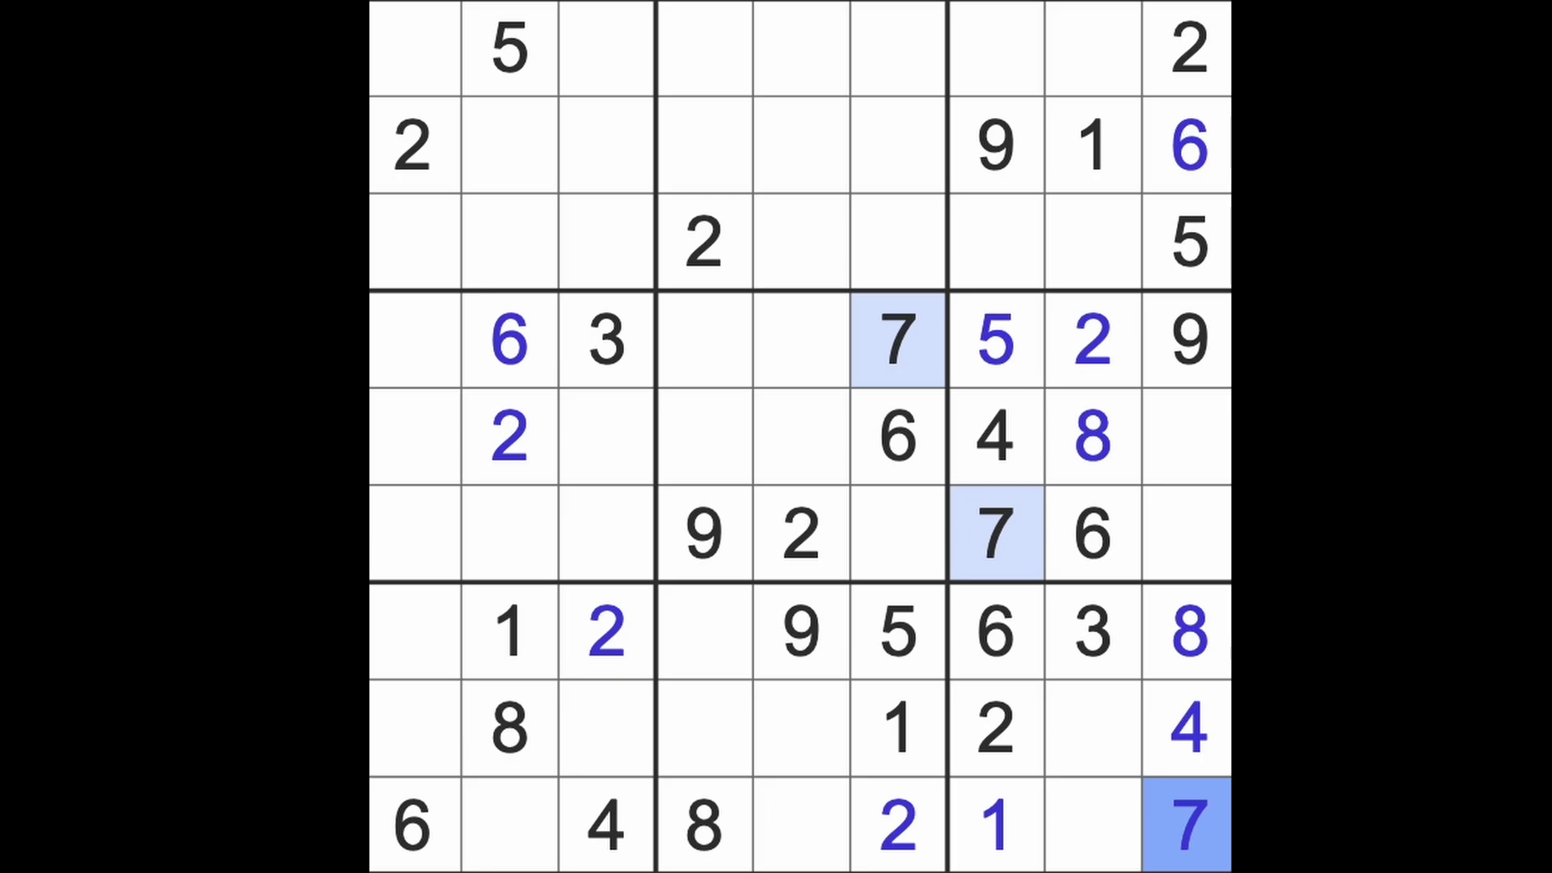
Enter 5 at row 9, column 8 and 9 at row 8, column 8.
{"action": "left_click_drag", "start_coordinate": [513, 70], "coordinate": [509, 825]}
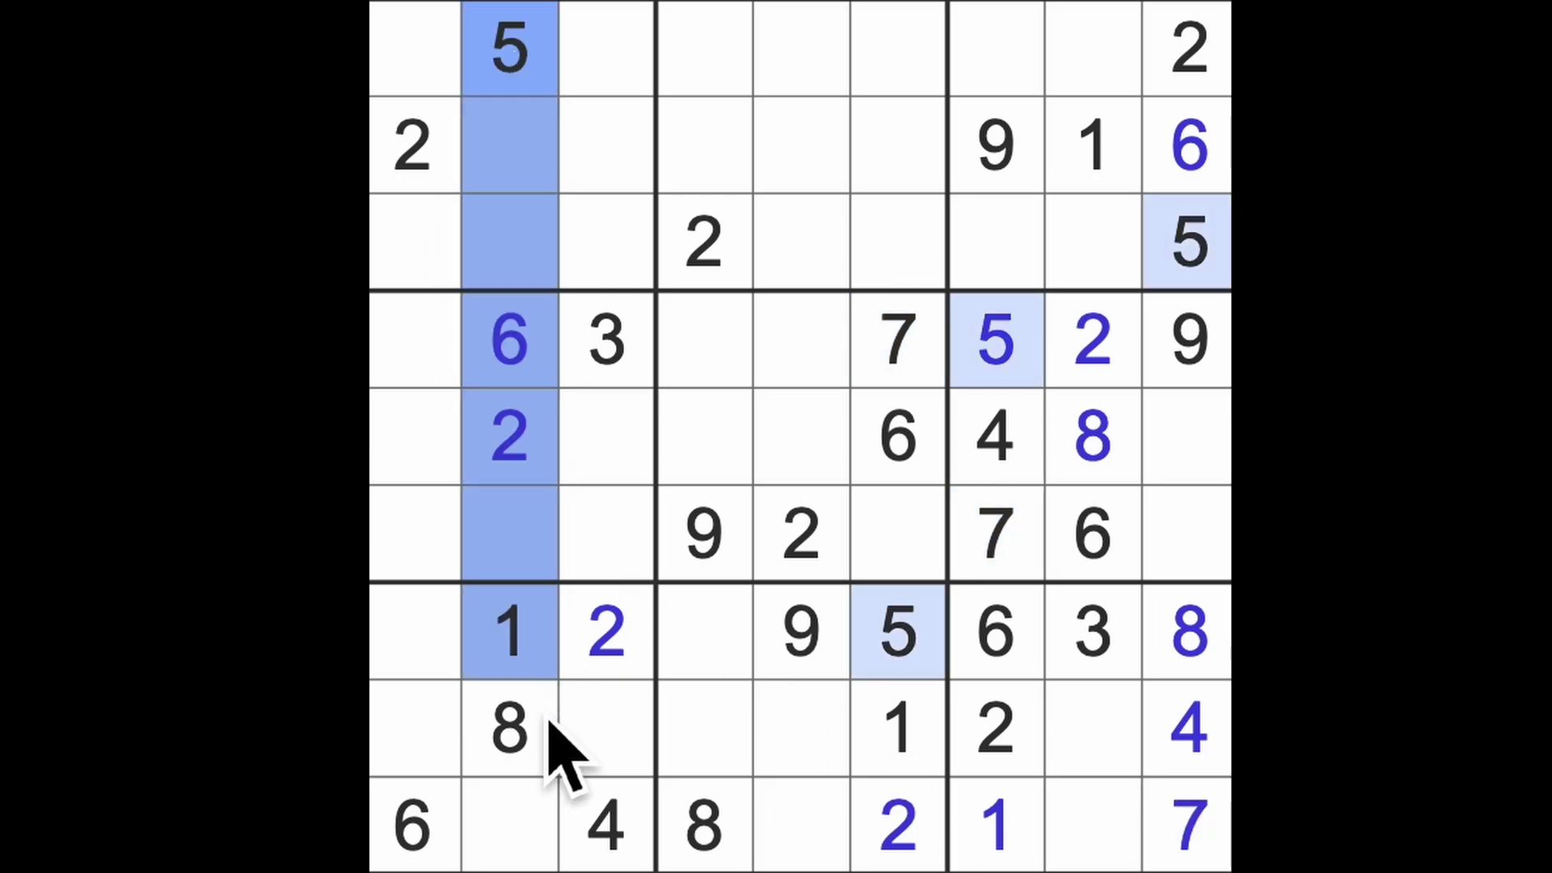
{"action": "left_click", "coordinate": [900, 631]}
{"action": "left_click", "coordinate": [800, 825]}
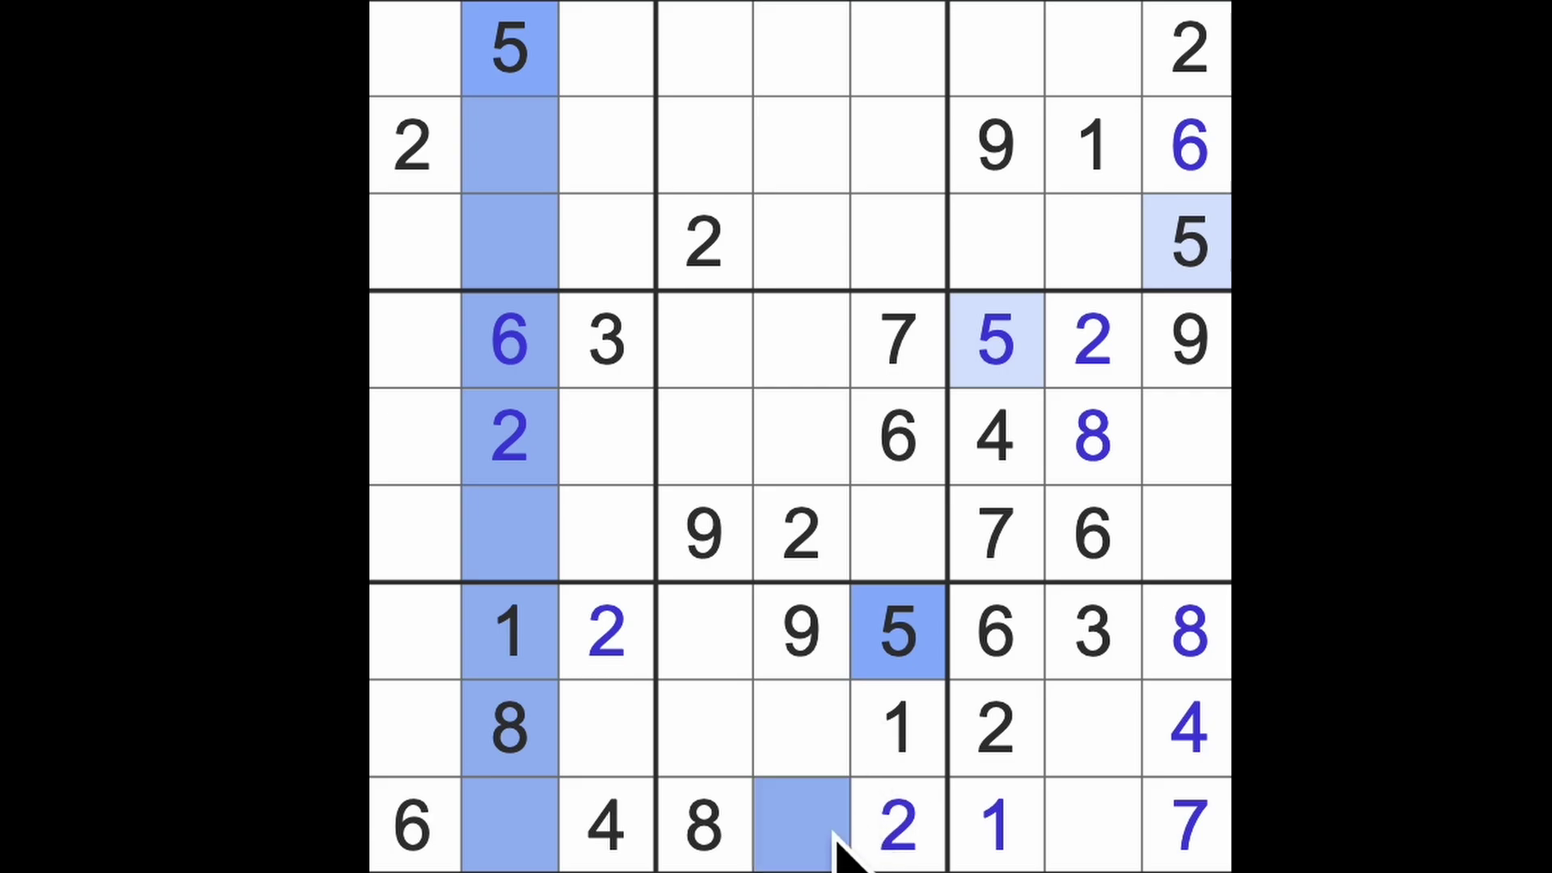
{"action": "left_click", "coordinate": [1091, 837]}
{"action": "type", "text": "5"}
{"action": "left_click", "coordinate": [1094, 728]}
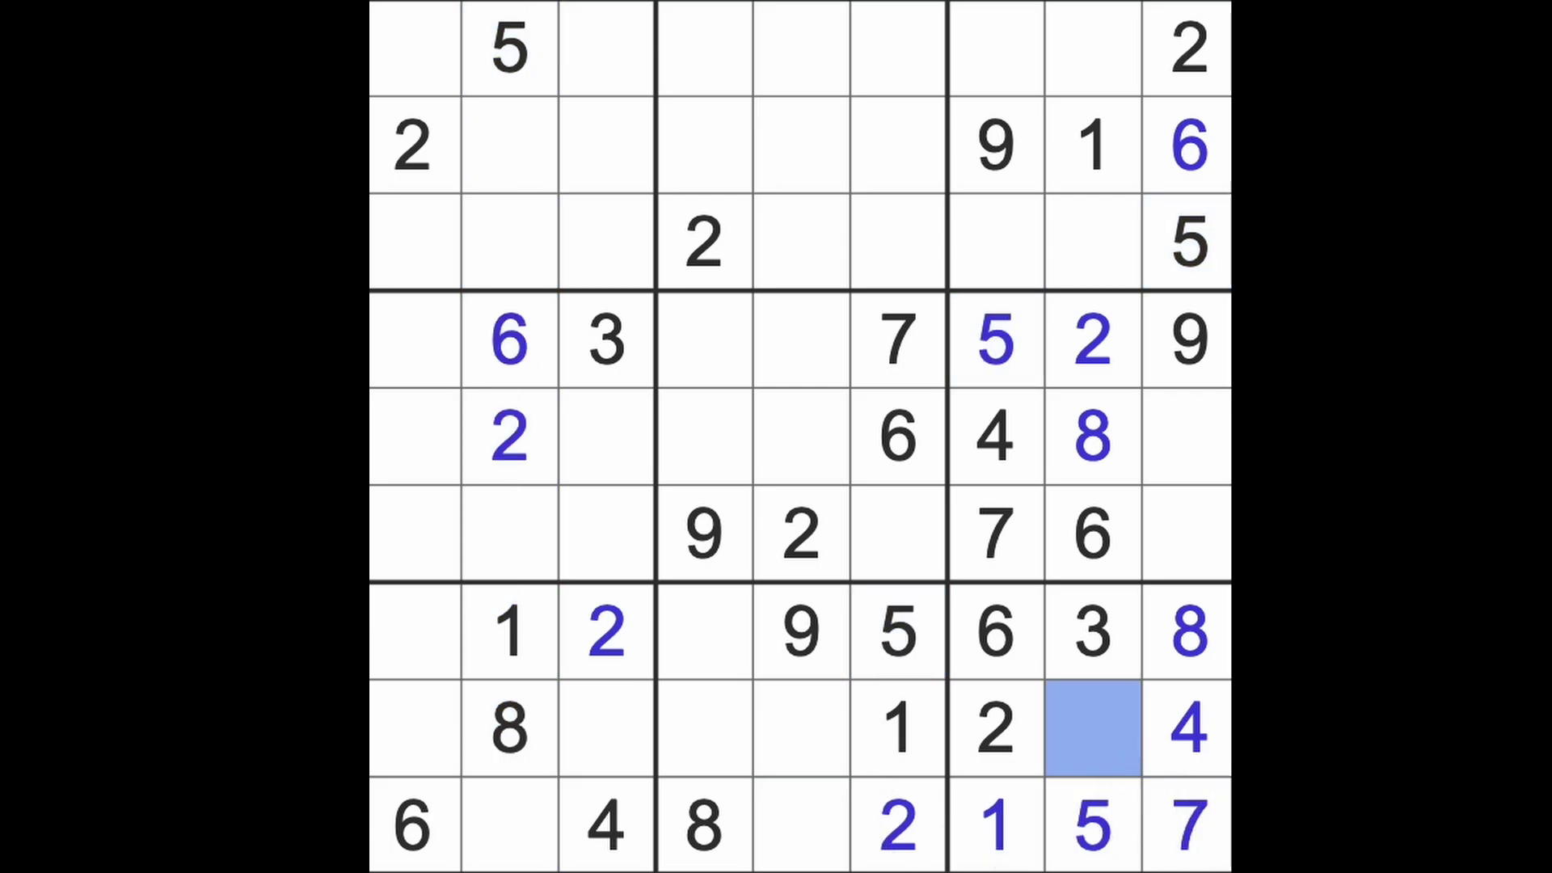
{"action": "type", "text": "9"}
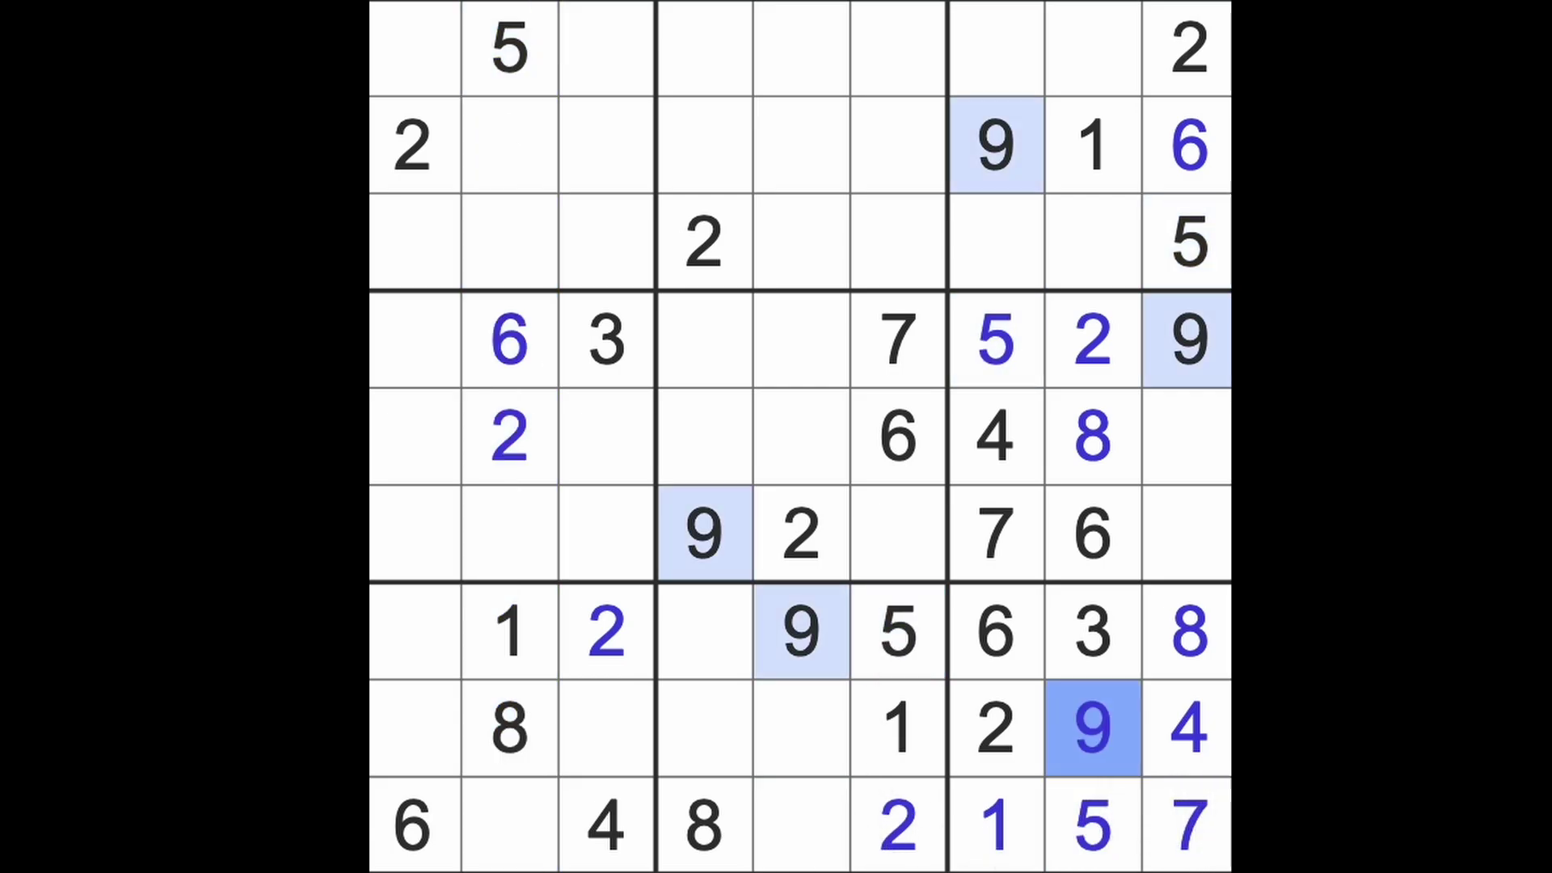
Enter 9 at row 9, column 2 and 3 at row 9, column 5.
{"action": "left_click_drag", "start_coordinate": [1097, 741], "coordinate": [491, 746]}
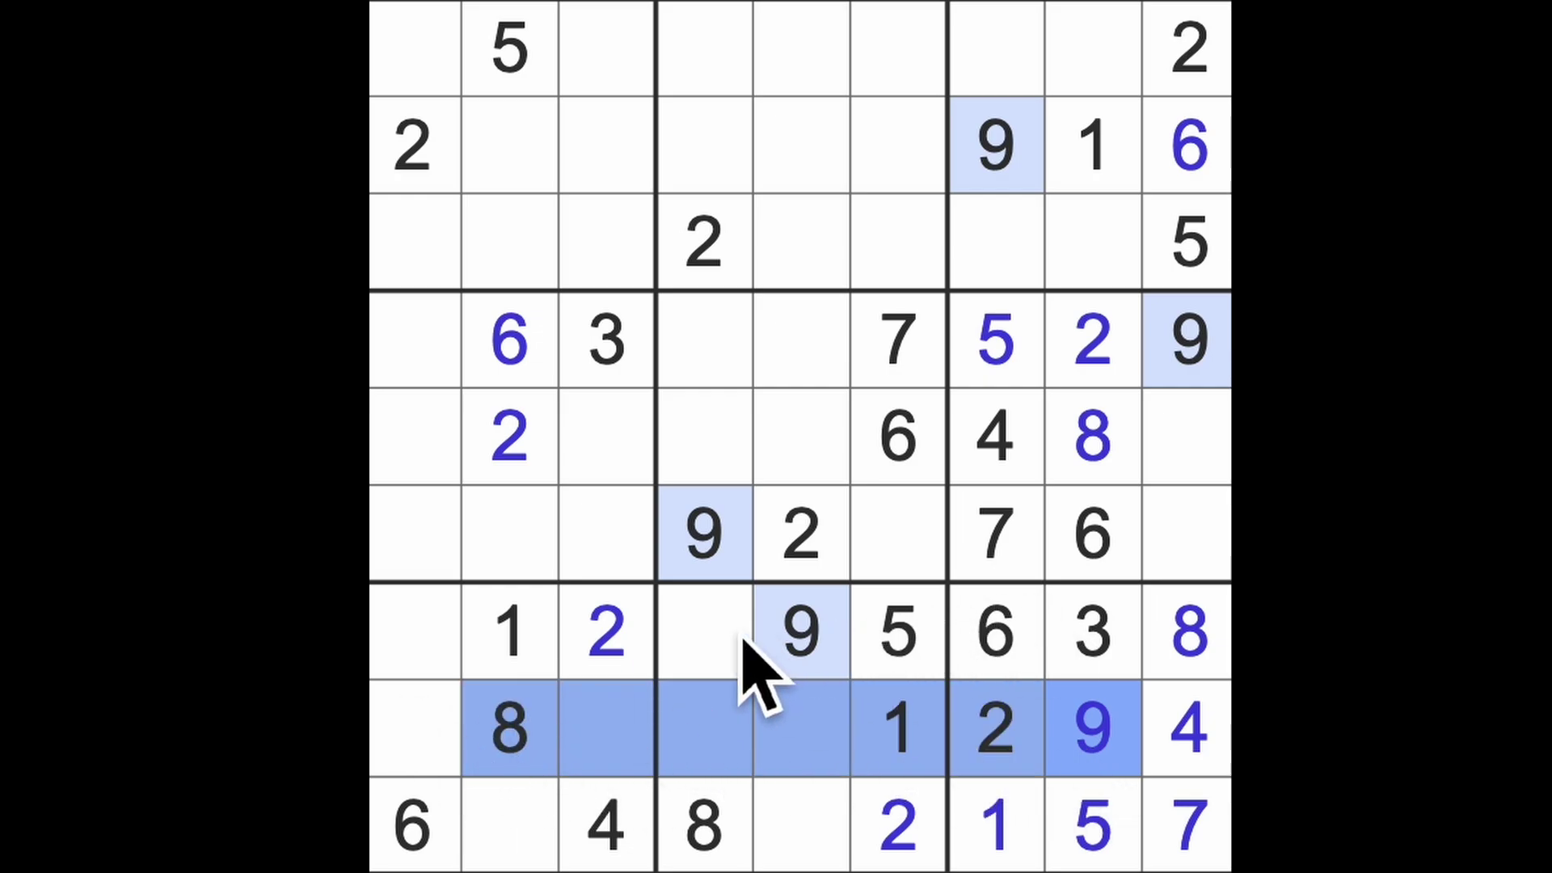
{"action": "left_click_drag", "start_coordinate": [752, 661], "coordinate": [382, 727]}
{"action": "left_click", "coordinate": [509, 825]}
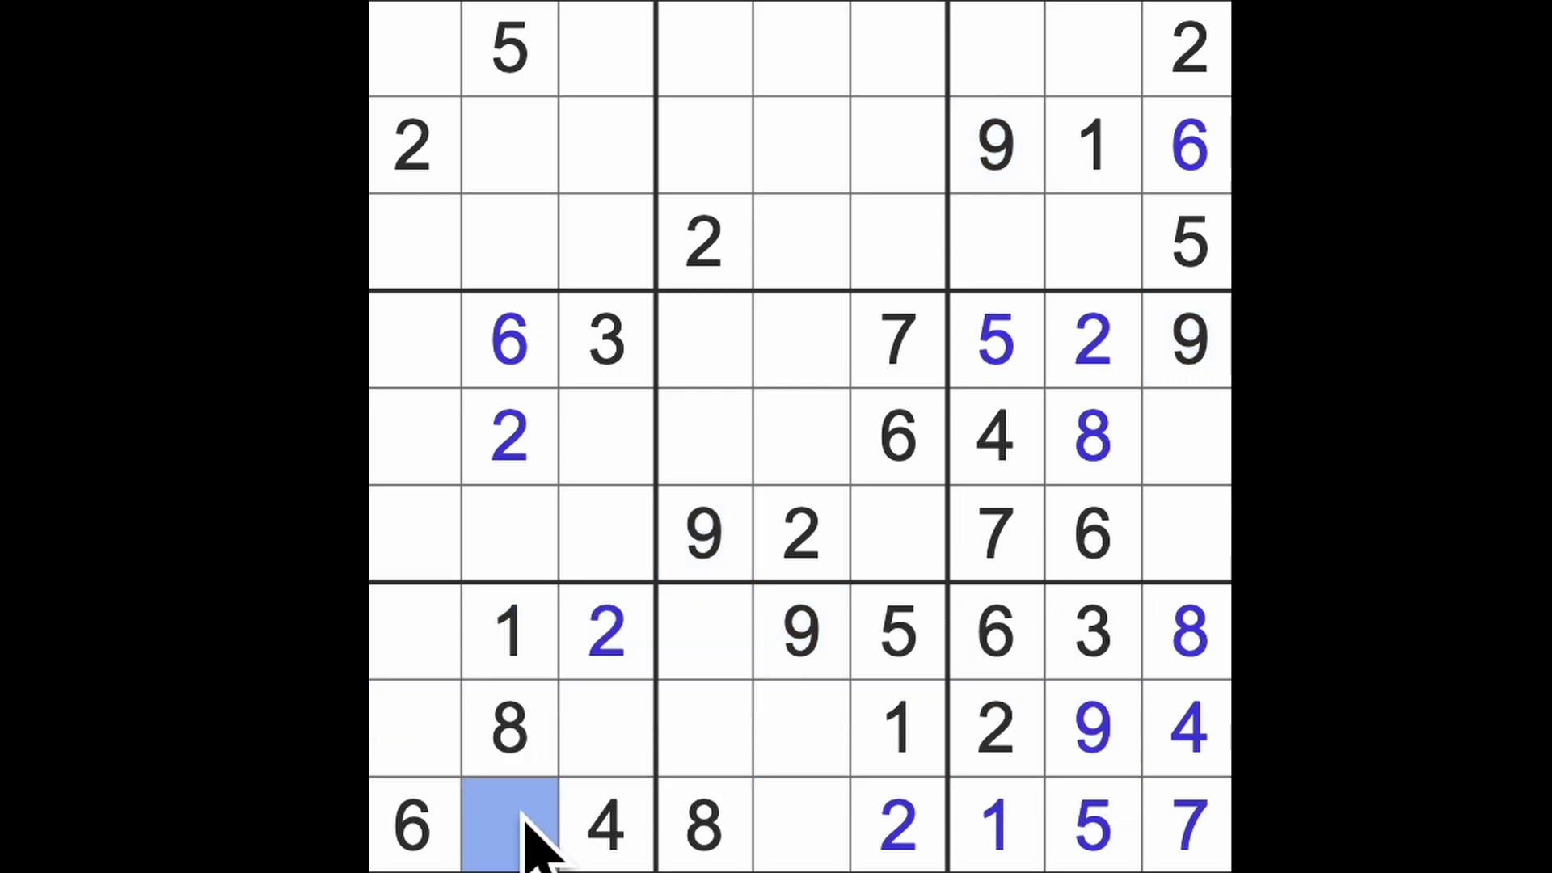
{"action": "type", "text": "9"}
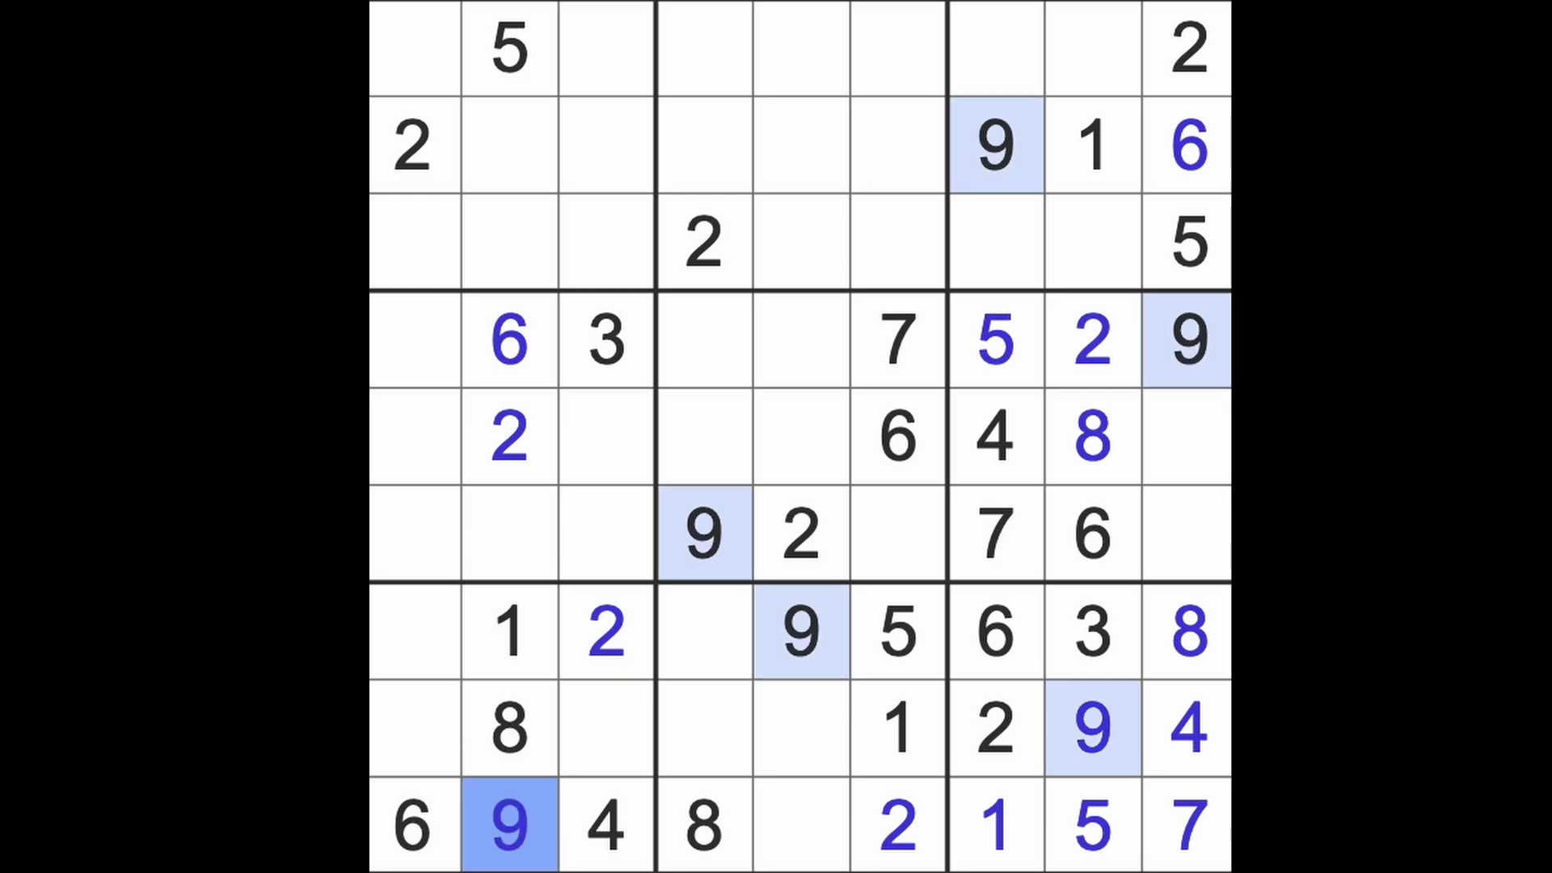
{"action": "left_click", "coordinate": [801, 837]}
{"action": "type", "text": "3"}
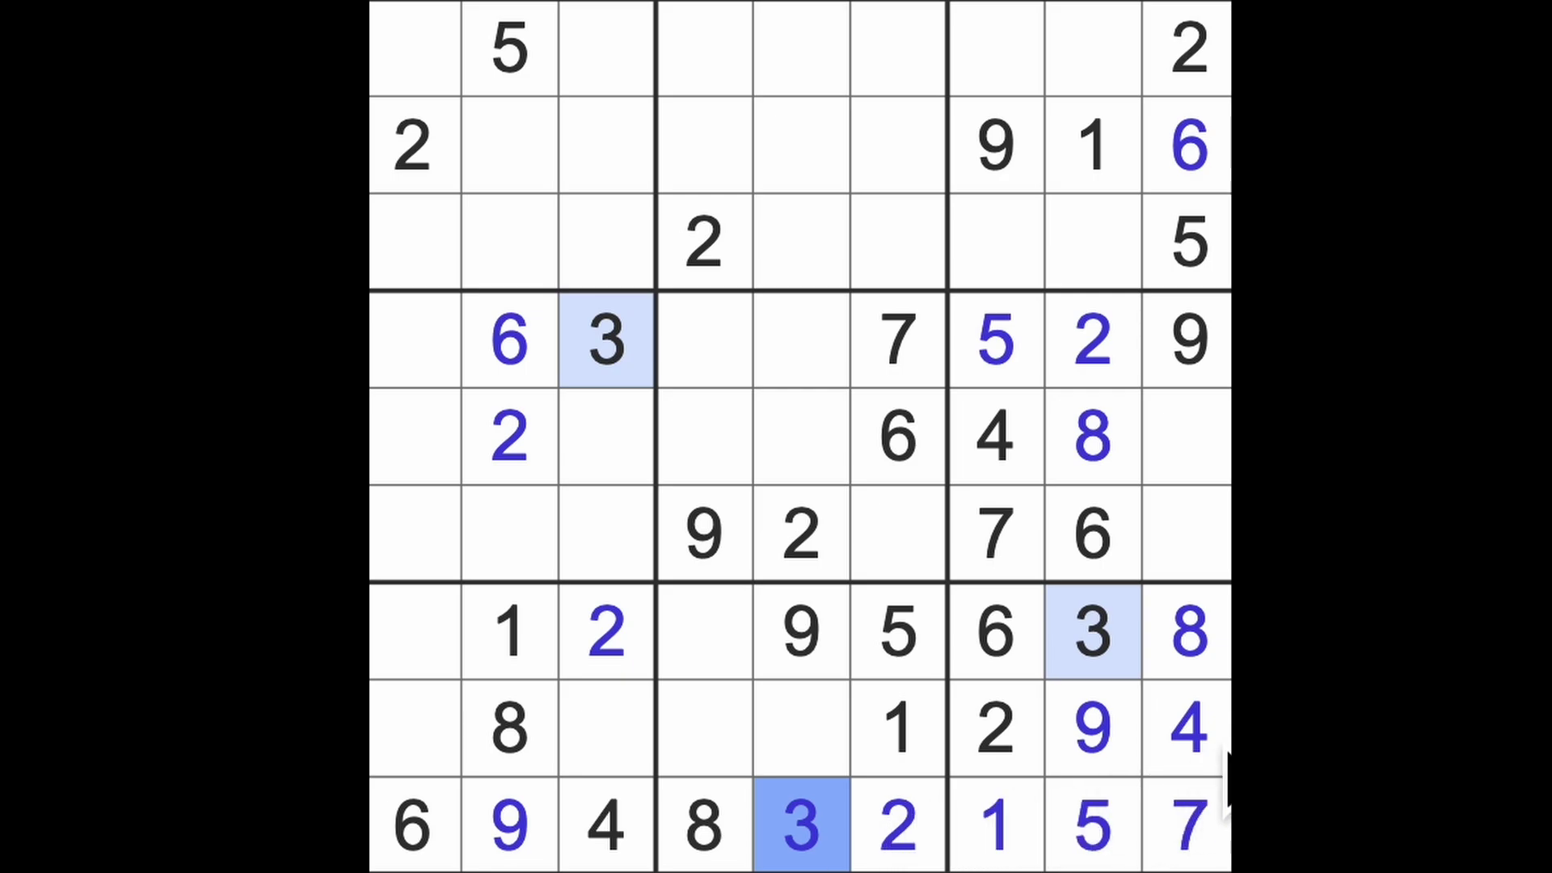
Complete row 7 by entering its missing 7.
{"action": "left_click", "coordinate": [710, 755]}
{"action": "left_click", "coordinate": [716, 643]}
{"action": "type", "text": "4"}
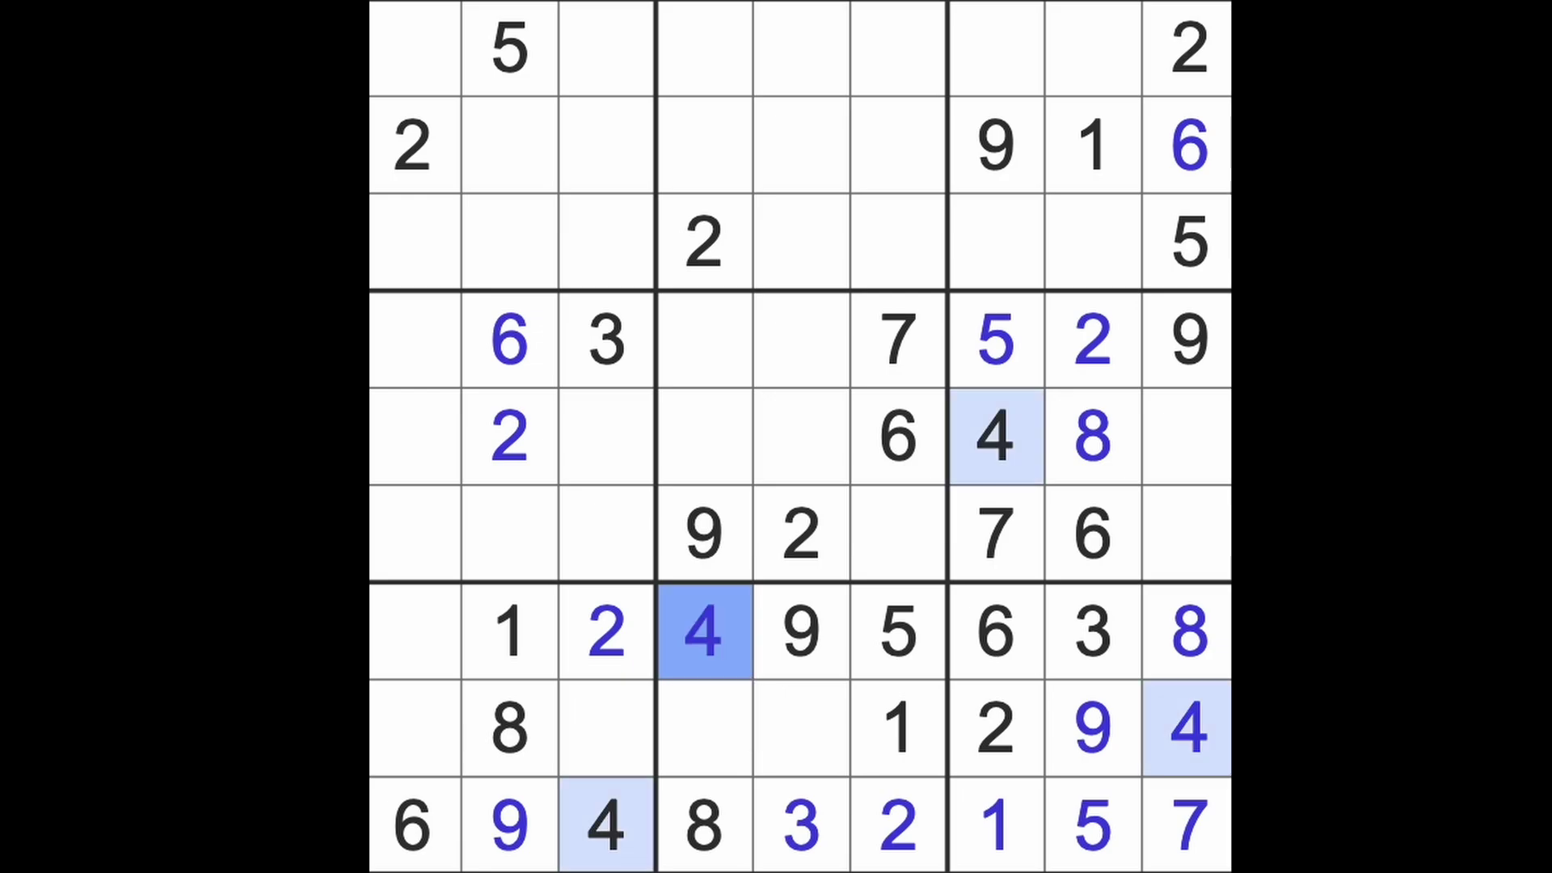
{"action": "left_click", "coordinate": [418, 630]}
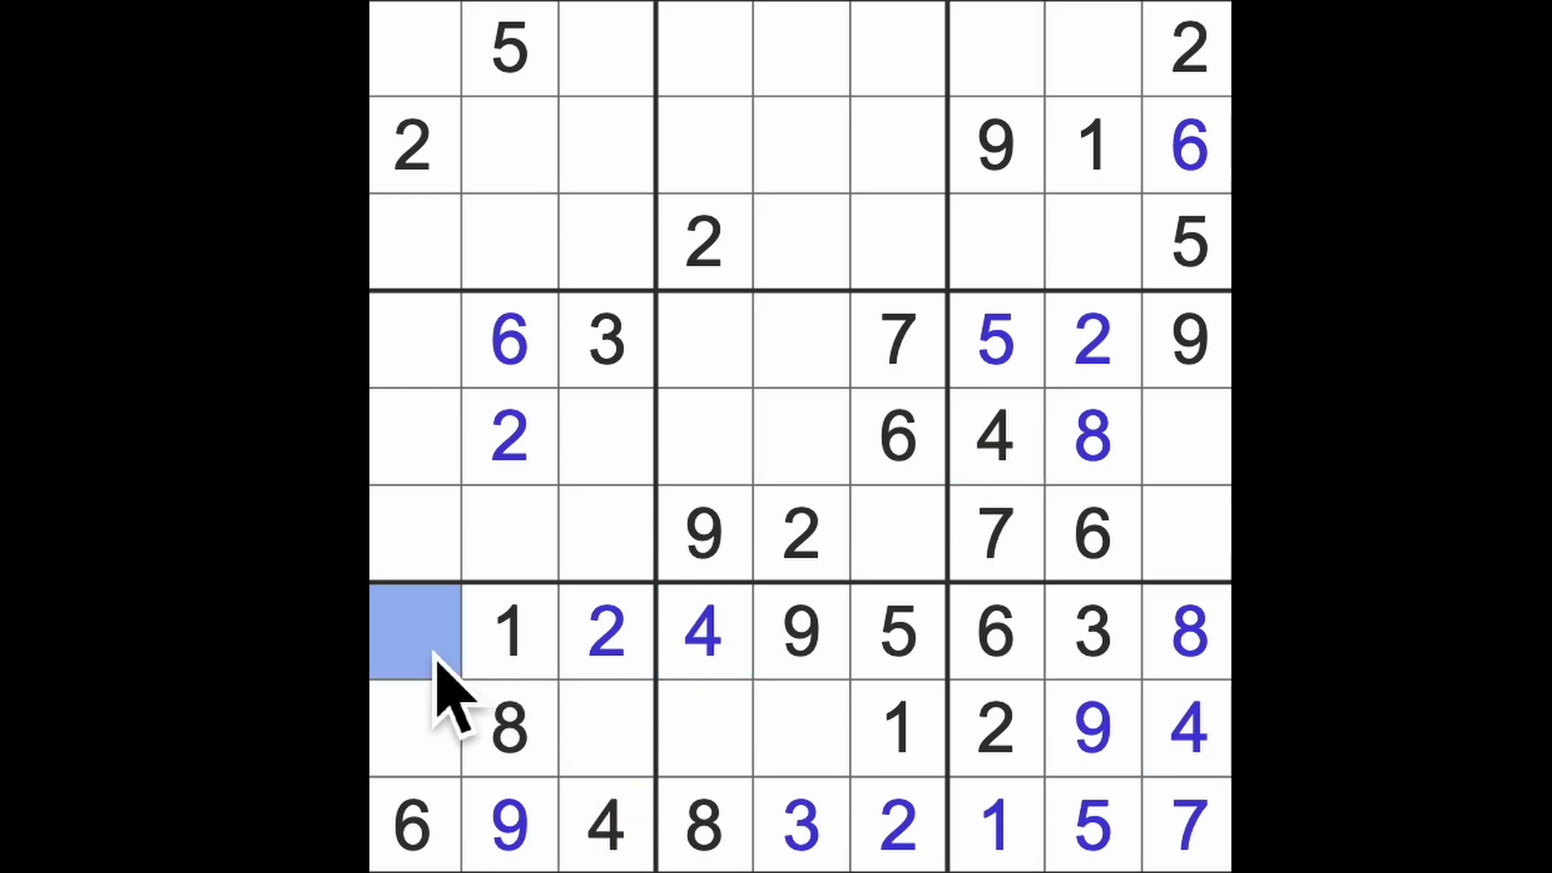
{"action": "type", "text": "7"}
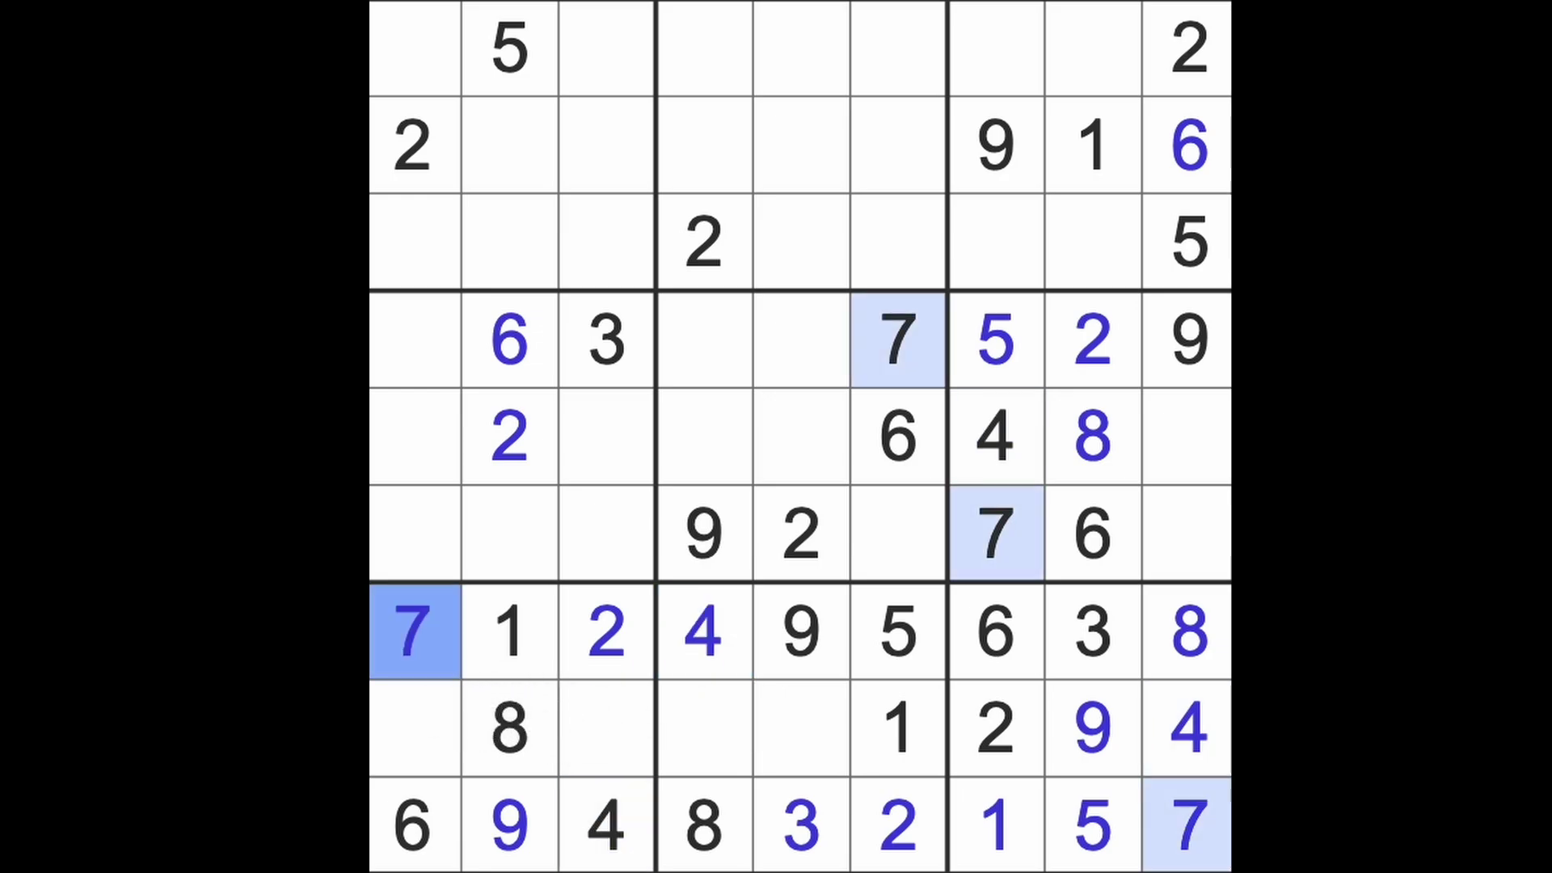
Enter 3 at row 8, column 1 and 5 at row 8, column 3, then highlight the 1s.
{"action": "left_click_drag", "start_coordinate": [606, 339], "coordinate": [608, 752]}
{"action": "left_click", "coordinate": [418, 727]}
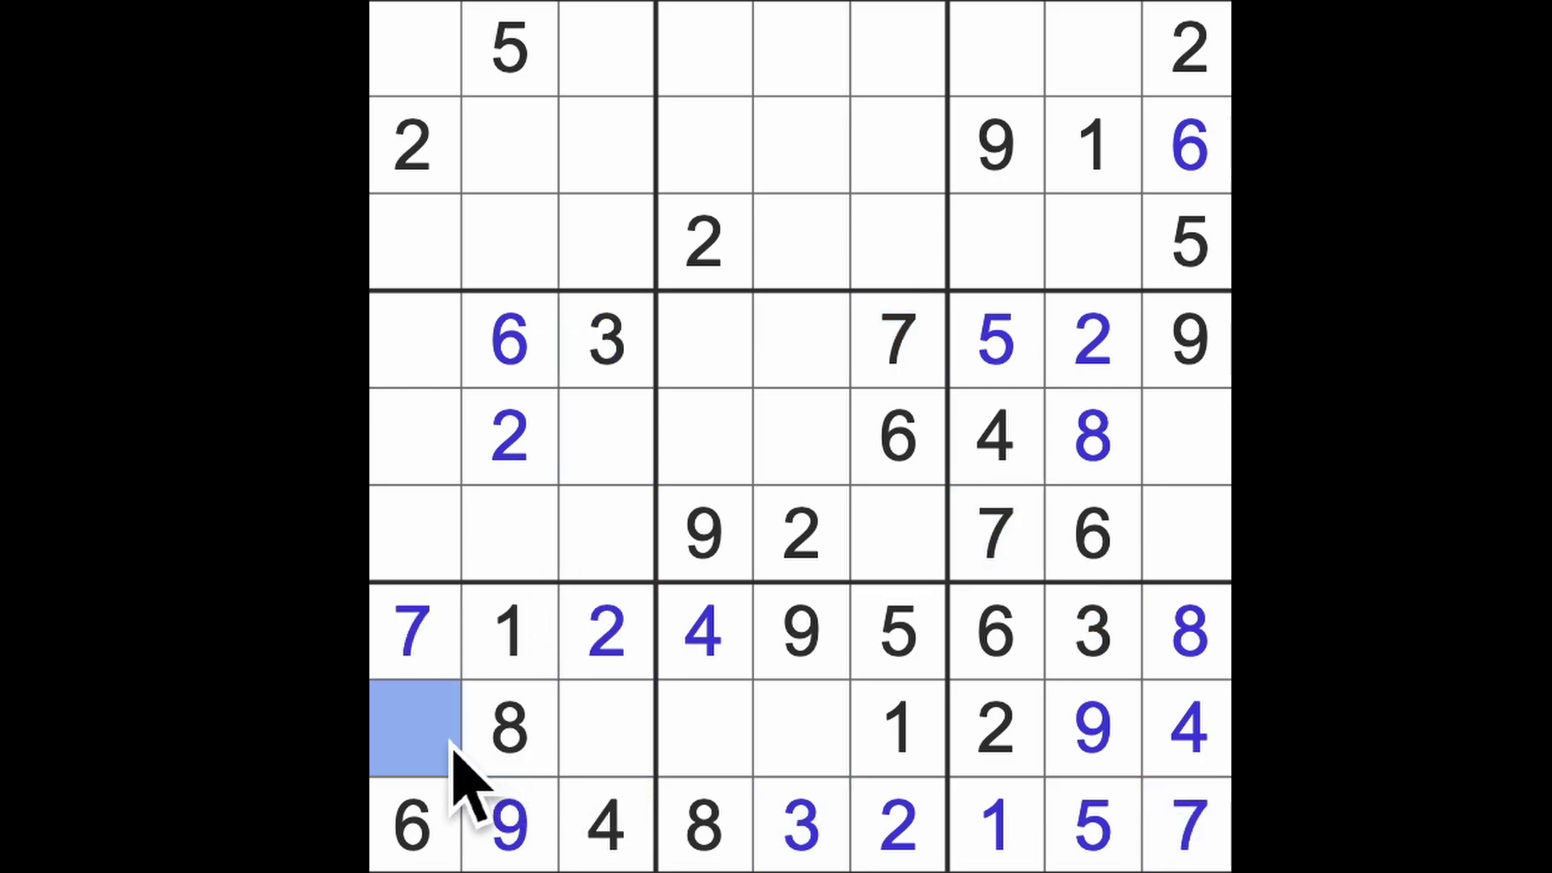
{"action": "type", "text": "3"}
{"action": "left_click", "coordinate": [607, 728]}
{"action": "type", "text": "5"}
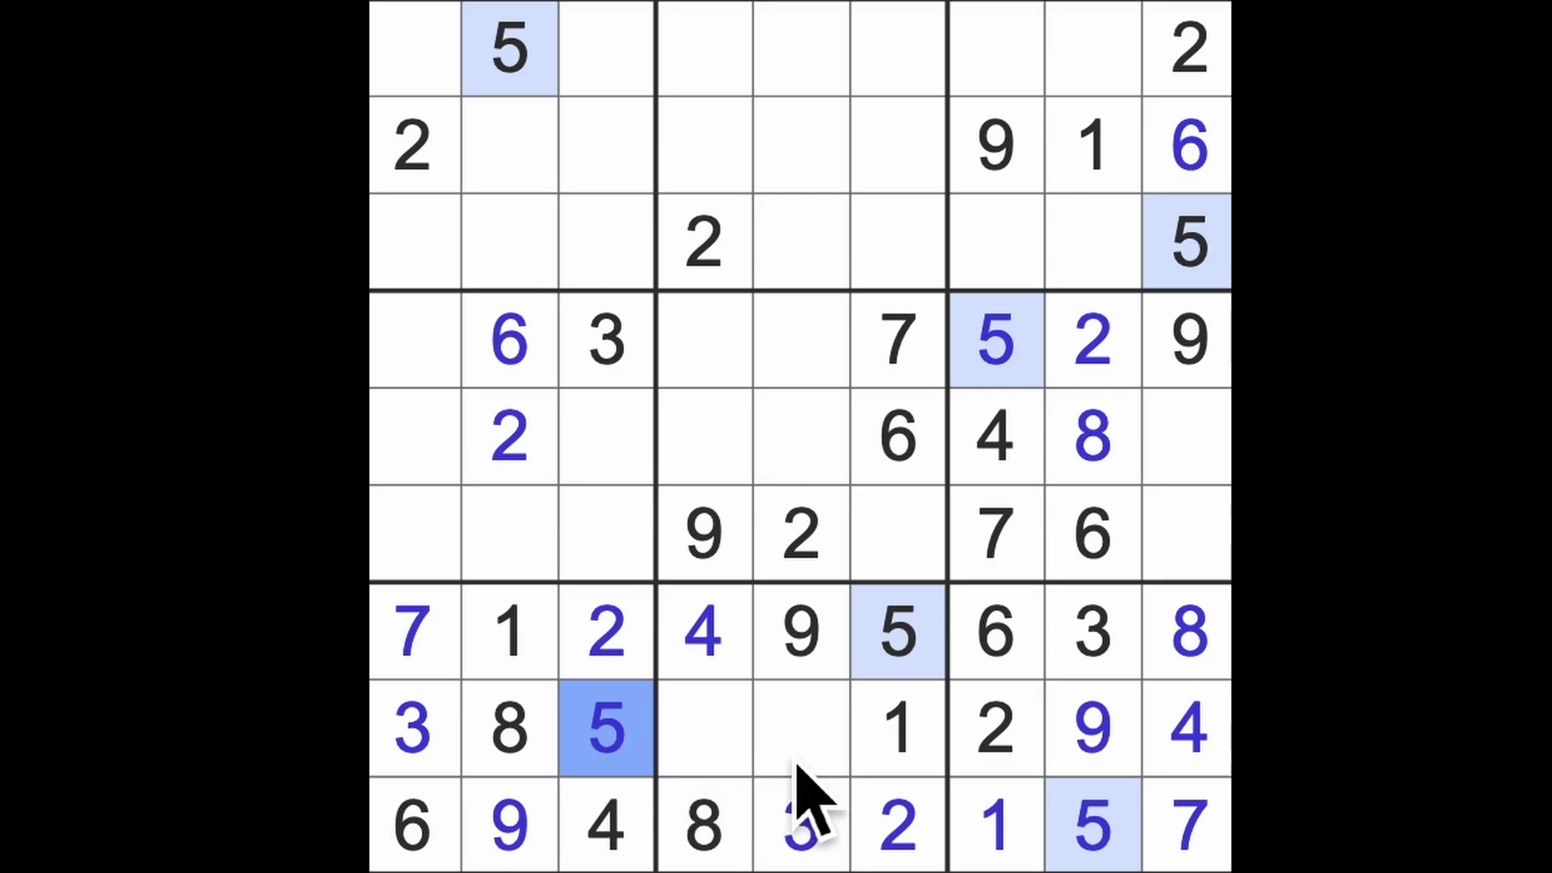
{"action": "left_click_drag", "start_coordinate": [801, 727], "coordinate": [728, 740]}
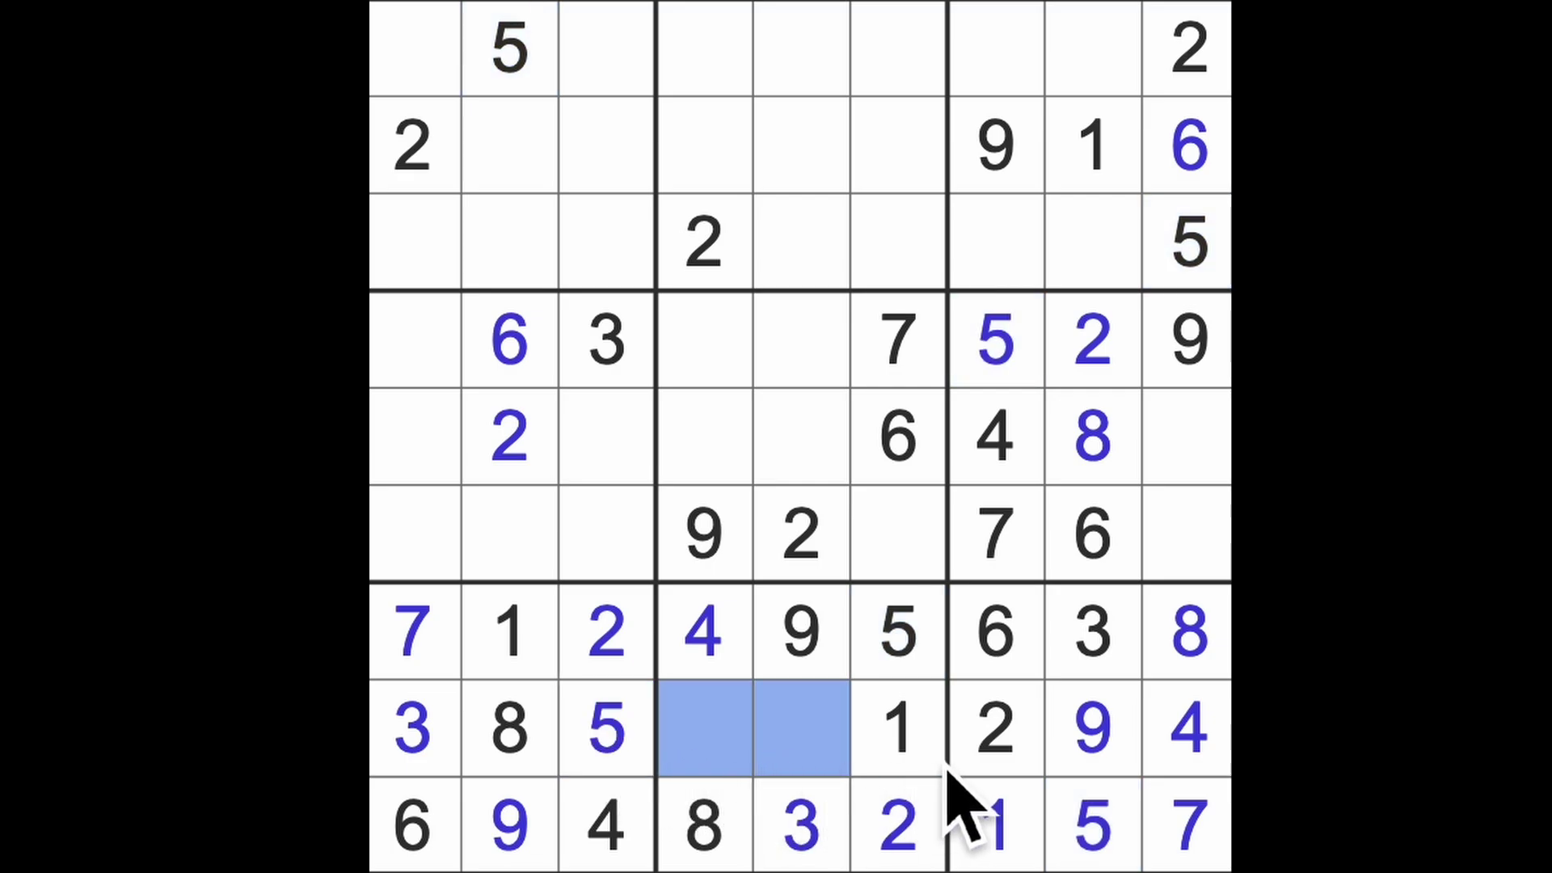
{"action": "left_click", "coordinate": [903, 741]}
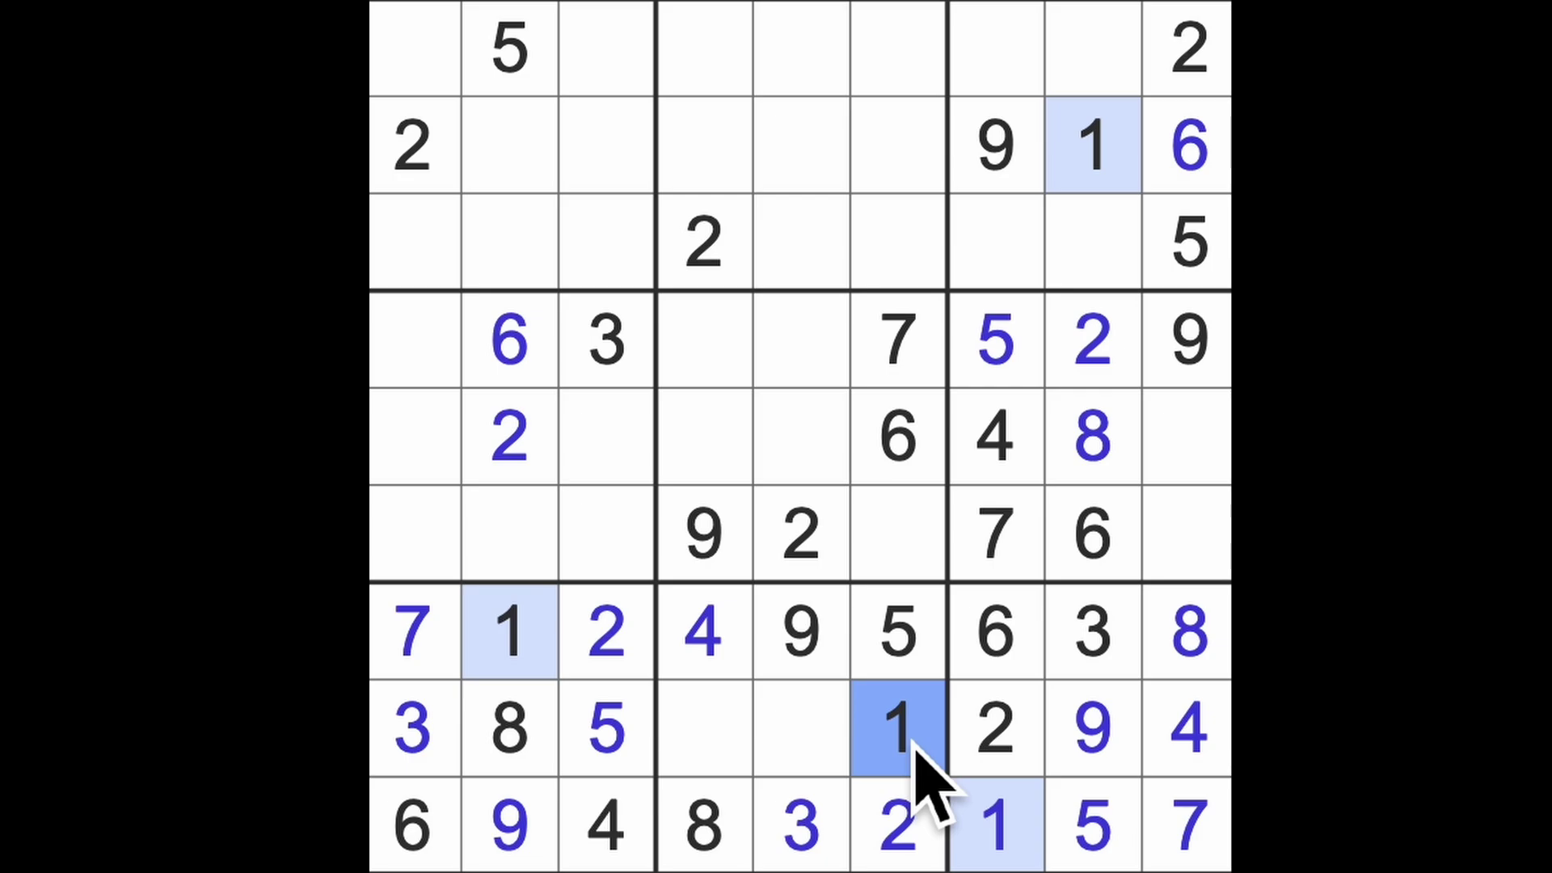
{"action": "left_click", "coordinate": [1116, 643]}
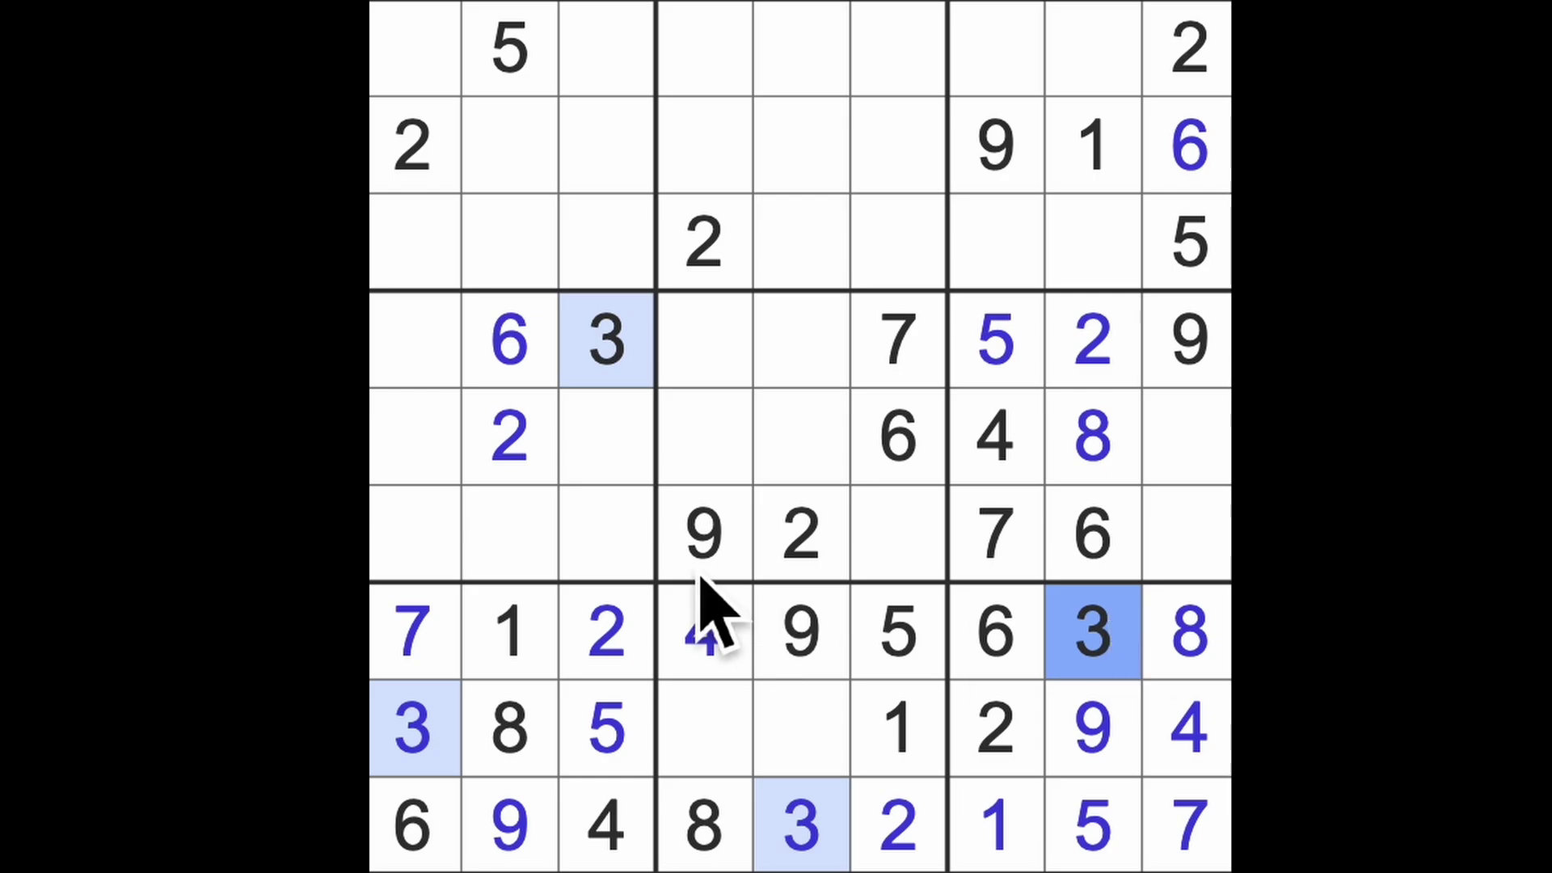
Check column 2 and row 6, then enter 4 at row 6, column 2.
{"action": "left_click_drag", "start_coordinate": [534, 195], "coordinate": [547, 260]}
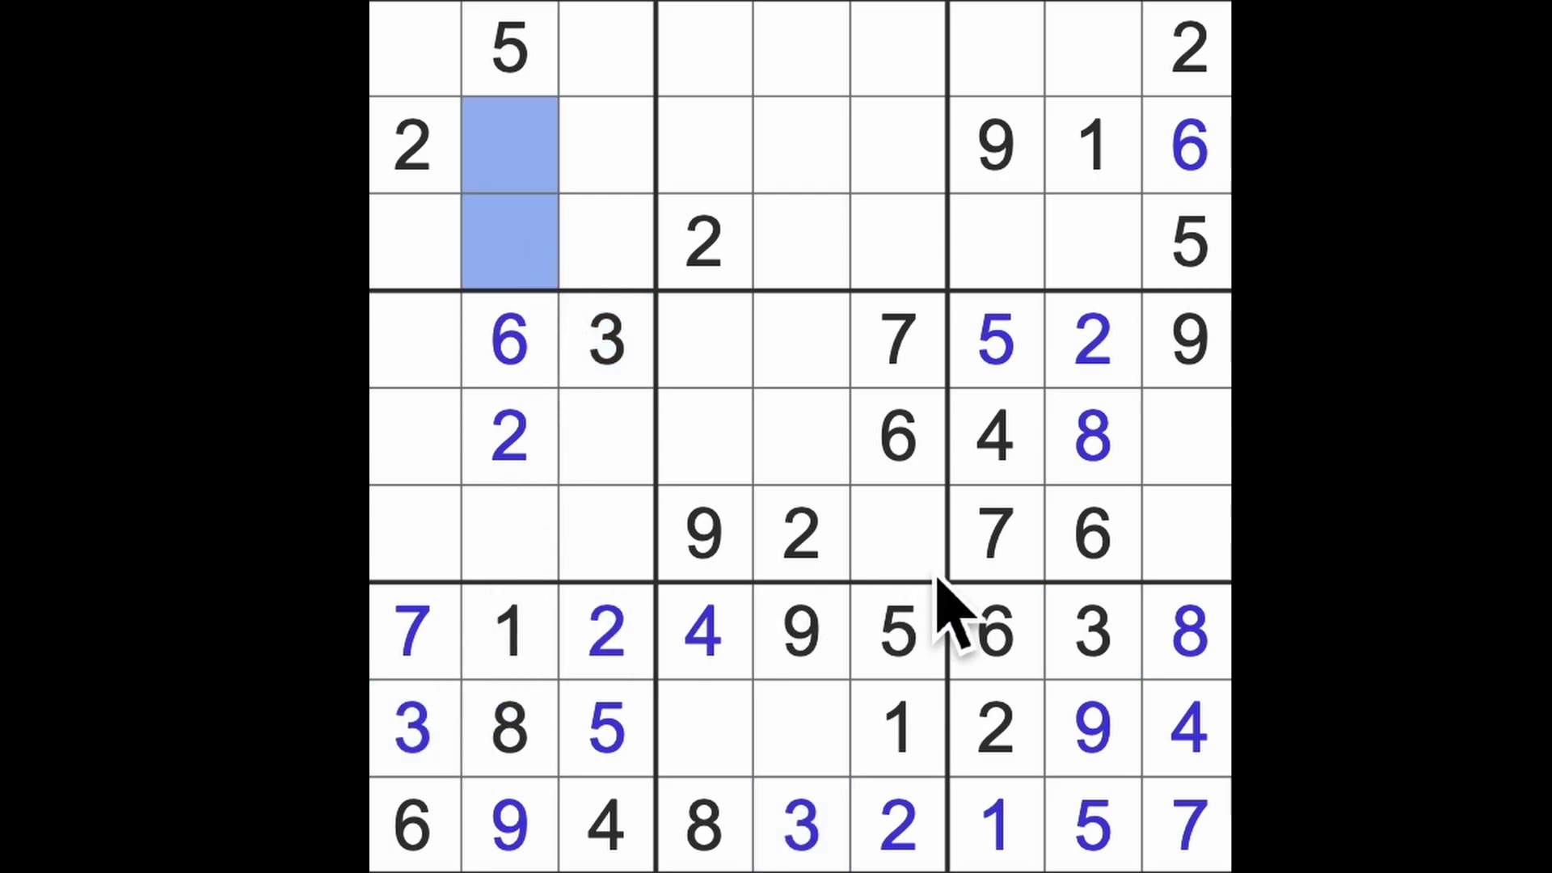
{"action": "left_click_drag", "start_coordinate": [922, 533], "coordinate": [539, 545]}
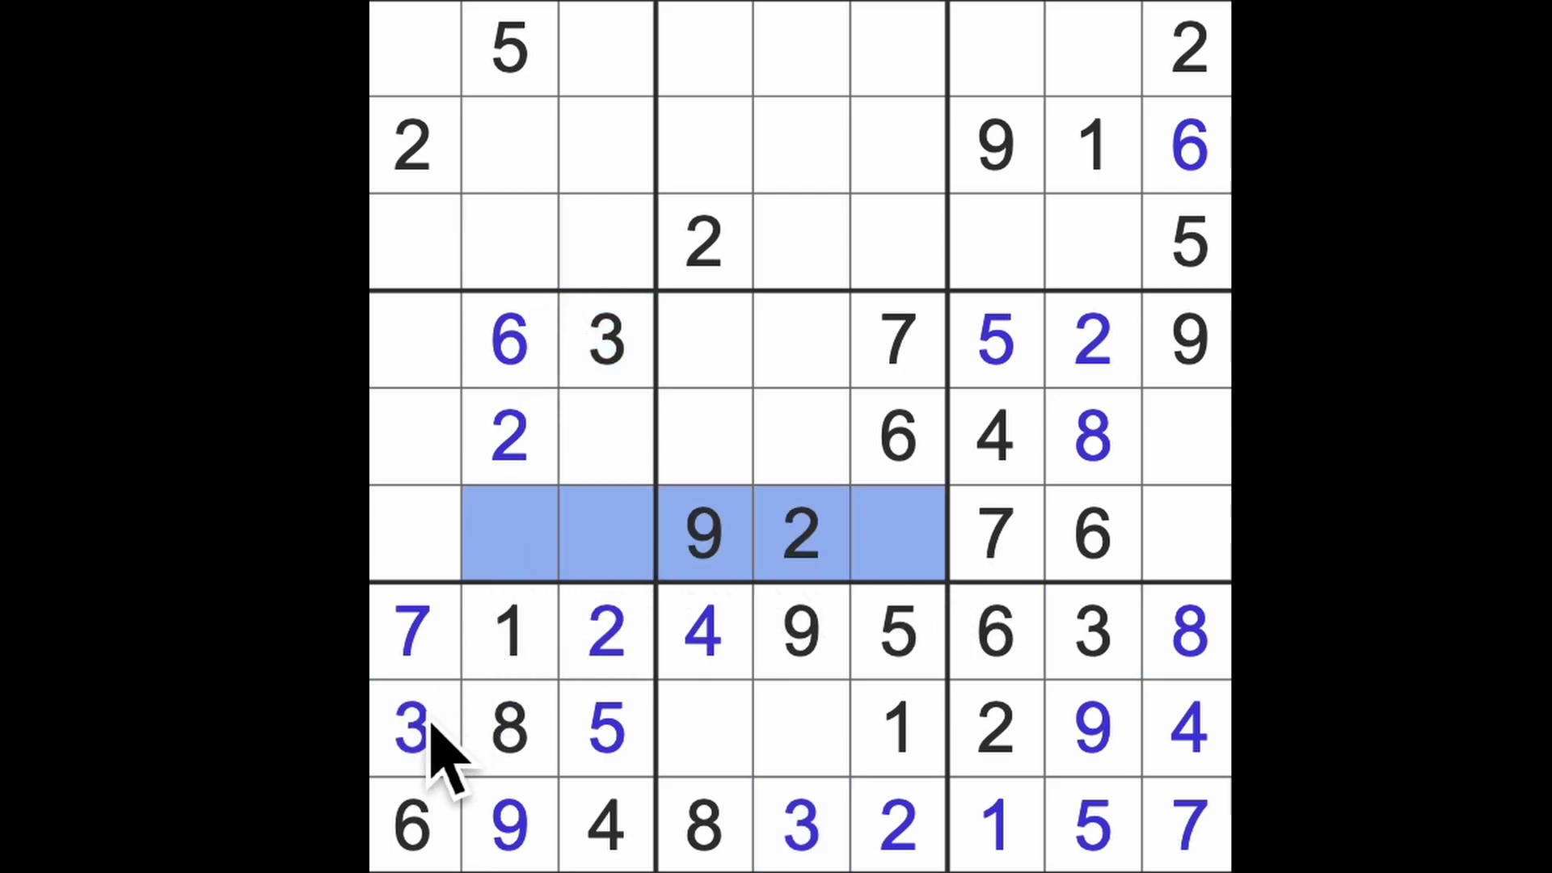
{"action": "left_click", "coordinate": [602, 341]}
{"action": "left_click", "coordinate": [510, 534]}
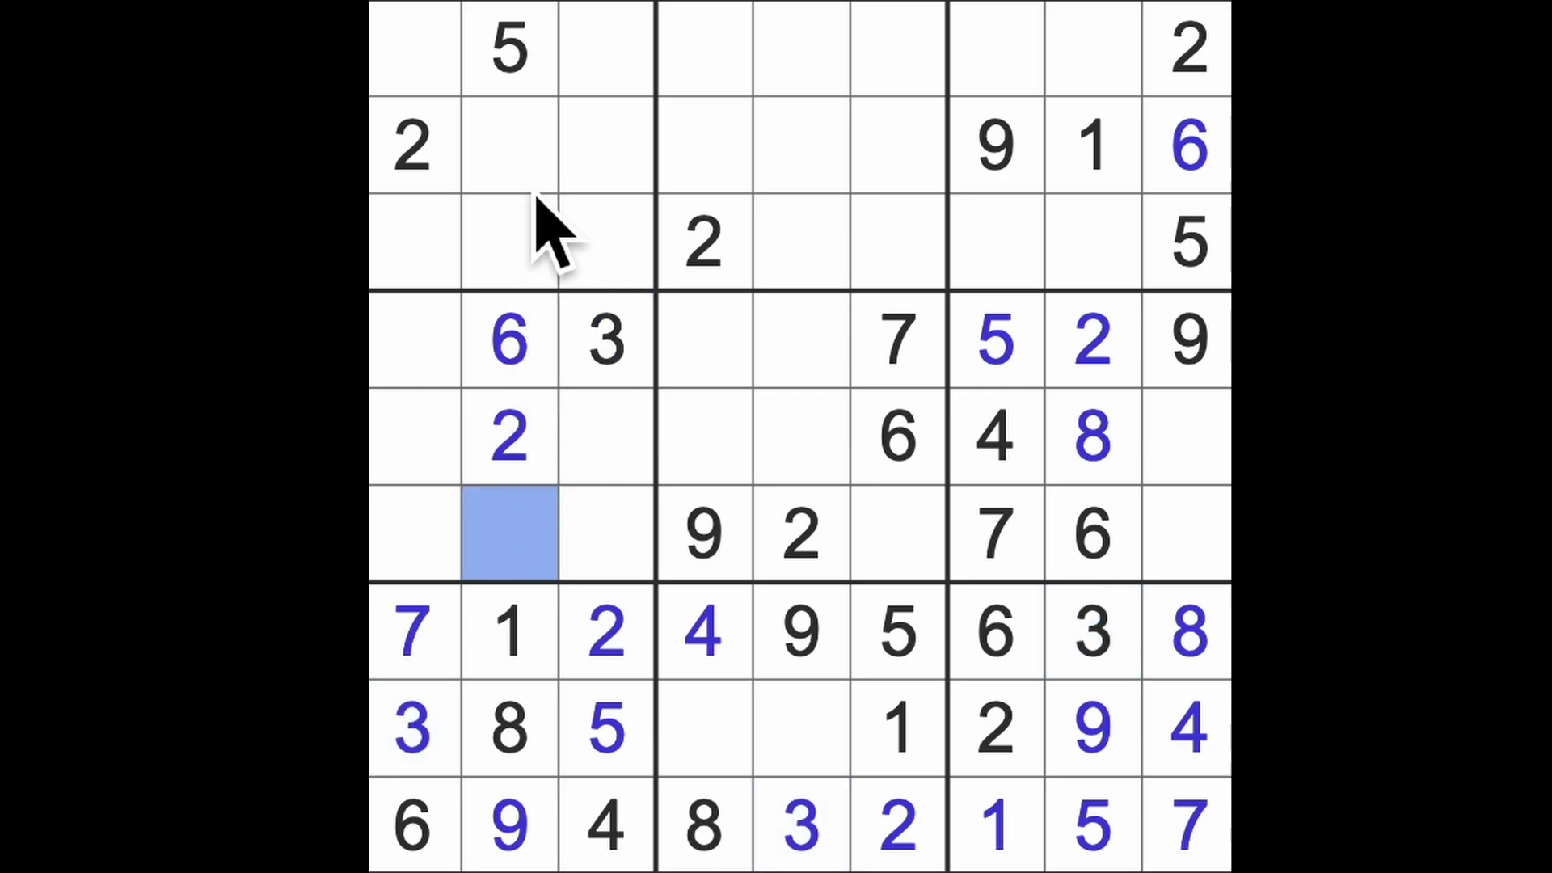
{"action": "left_click_drag", "start_coordinate": [509, 145], "coordinate": [540, 261]}
{"action": "left_click", "coordinate": [521, 546]}
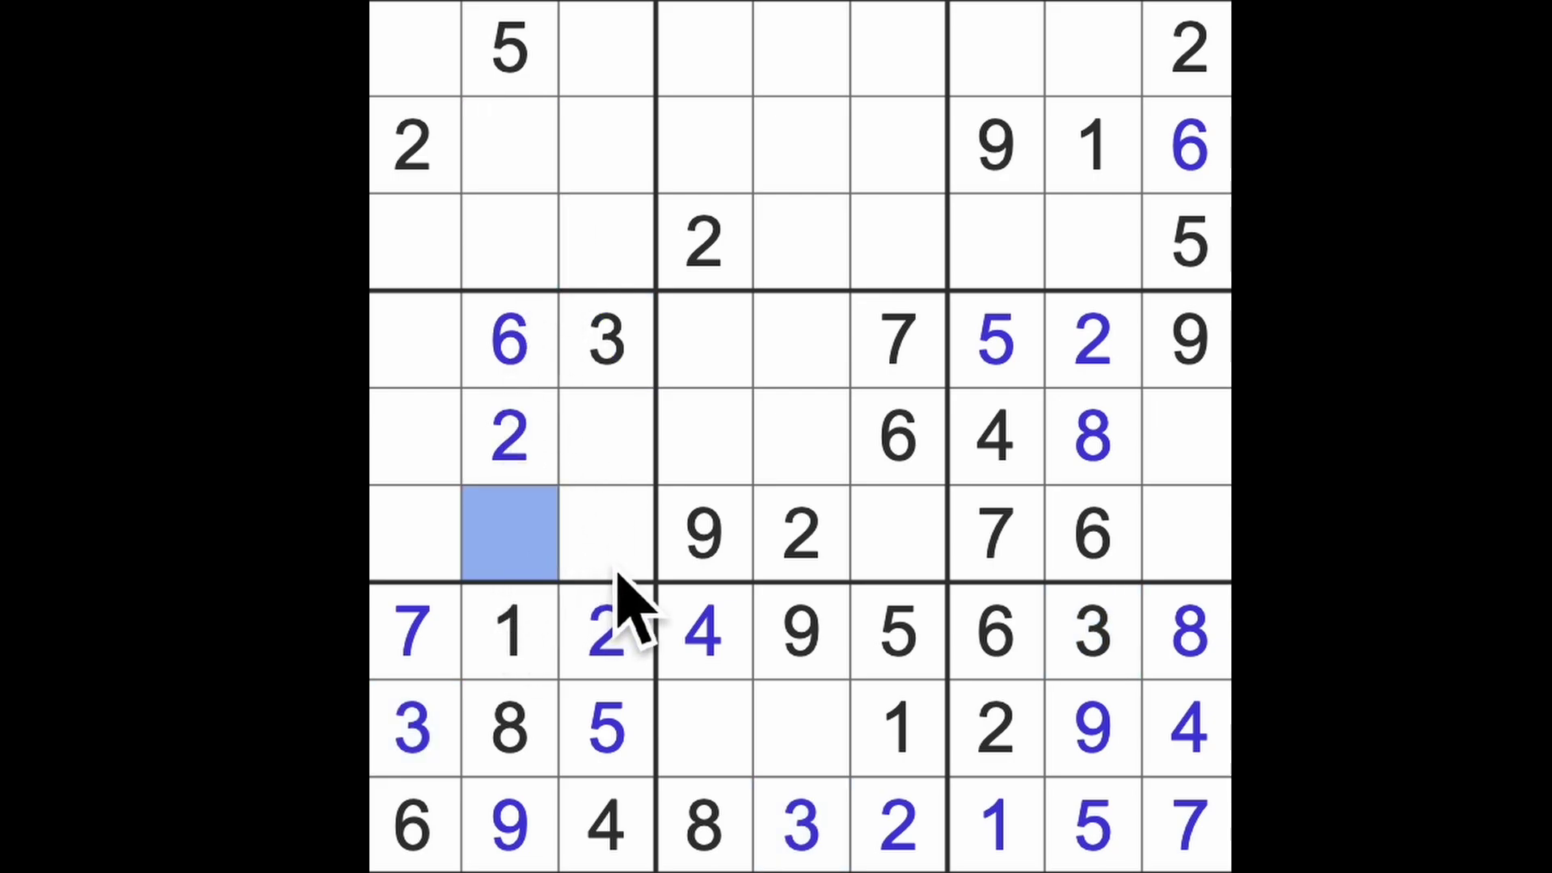
{"action": "type", "text": "4"}
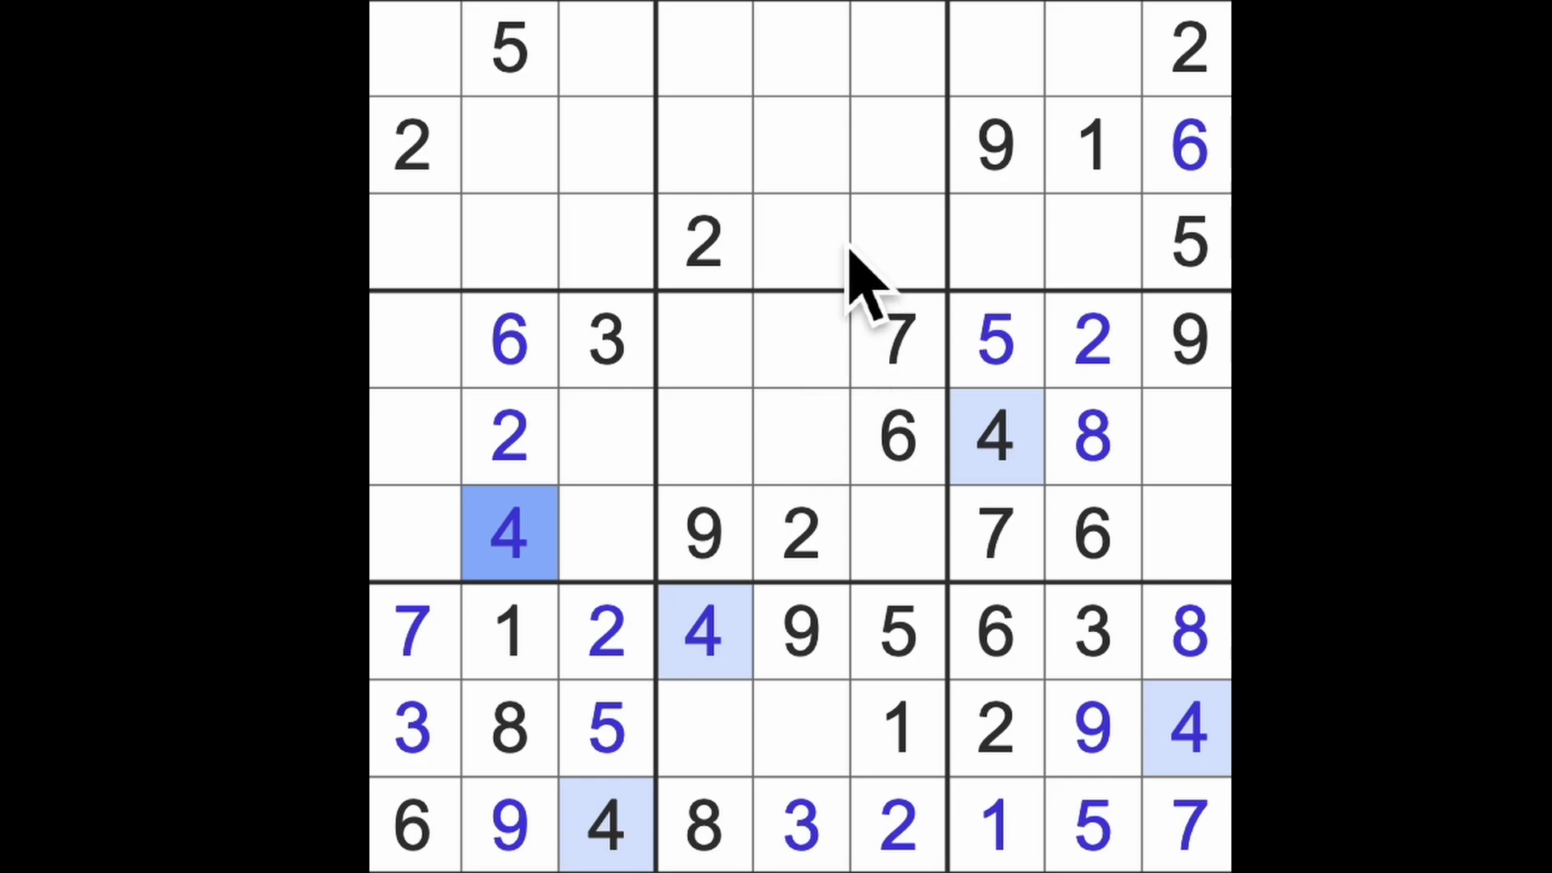
Clear highlights and check the 3s, 4s and 5s around the central box.
{"action": "left_click_drag", "start_coordinate": [800, 146], "coordinate": [898, 145]}
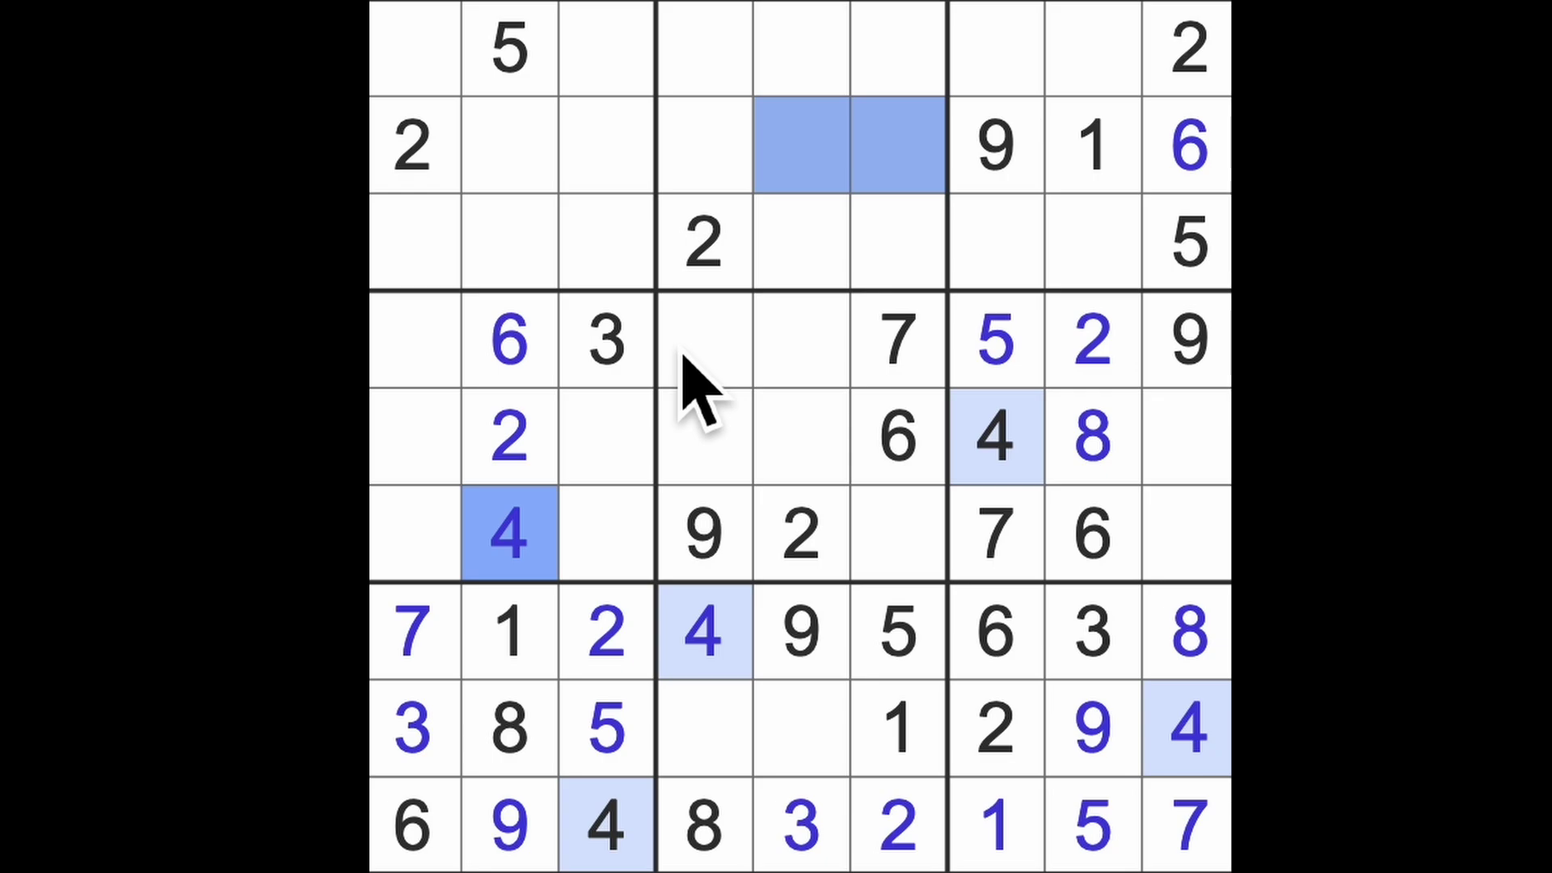
{"action": "key", "text": "Escape"}
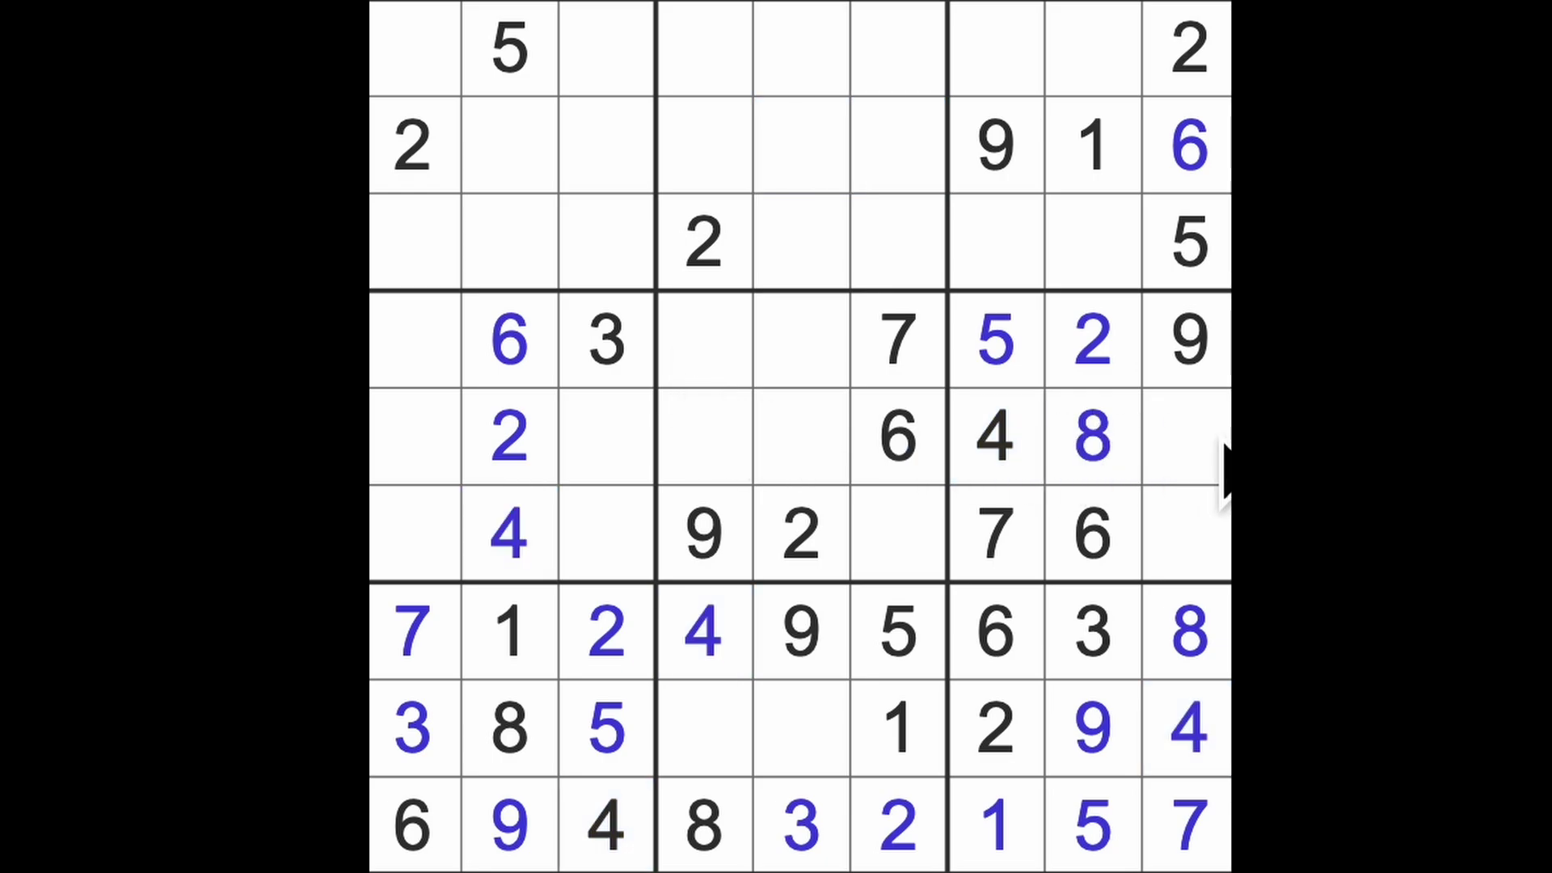
{"action": "left_click", "coordinate": [631, 357]}
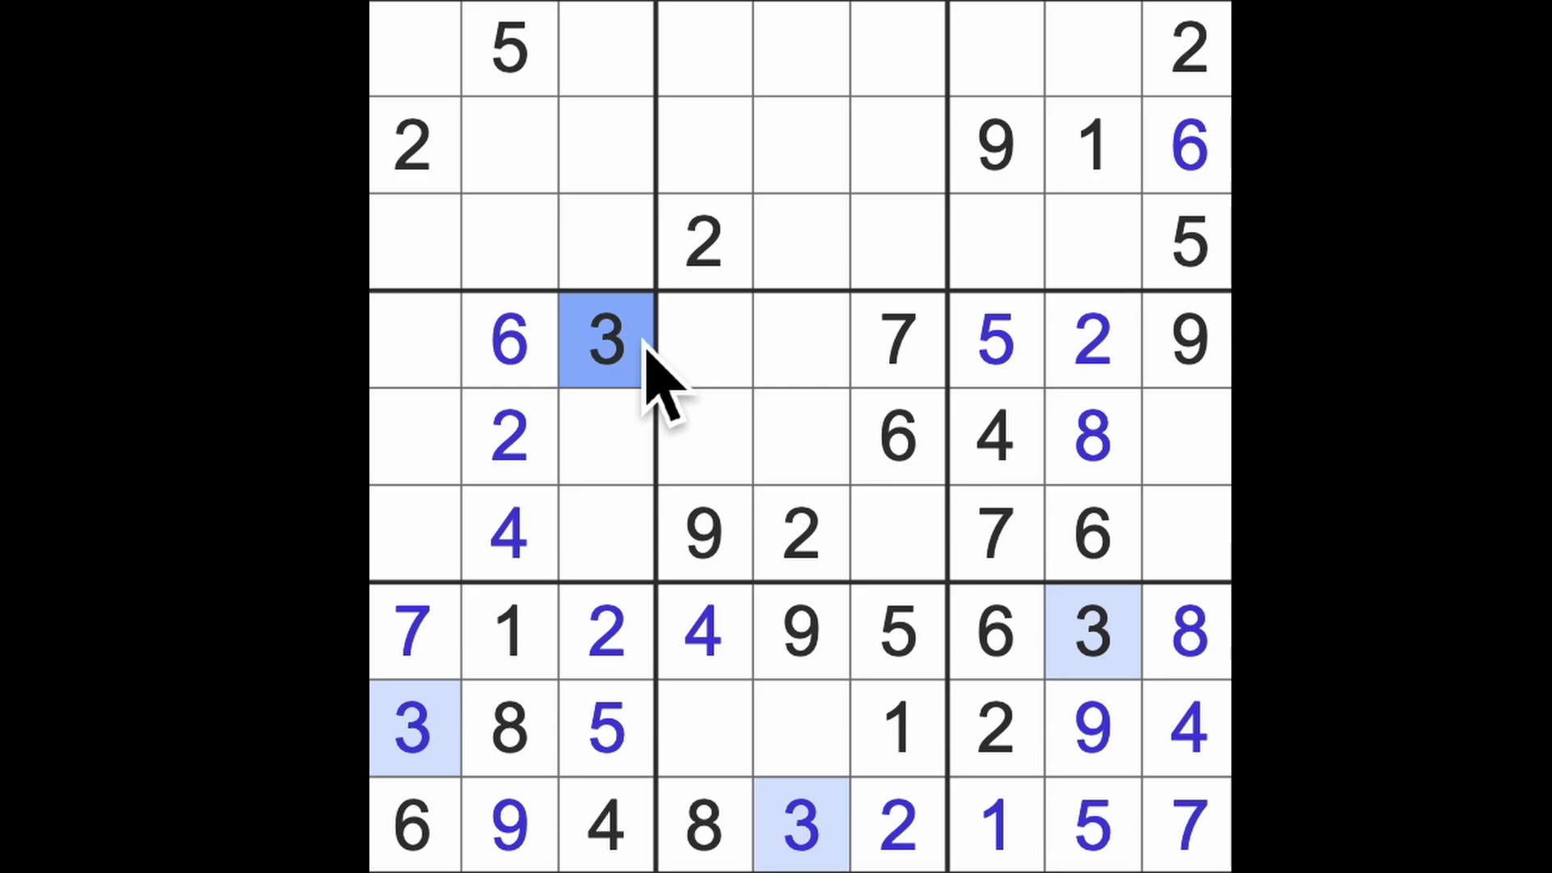
{"action": "left_click", "coordinate": [522, 552]}
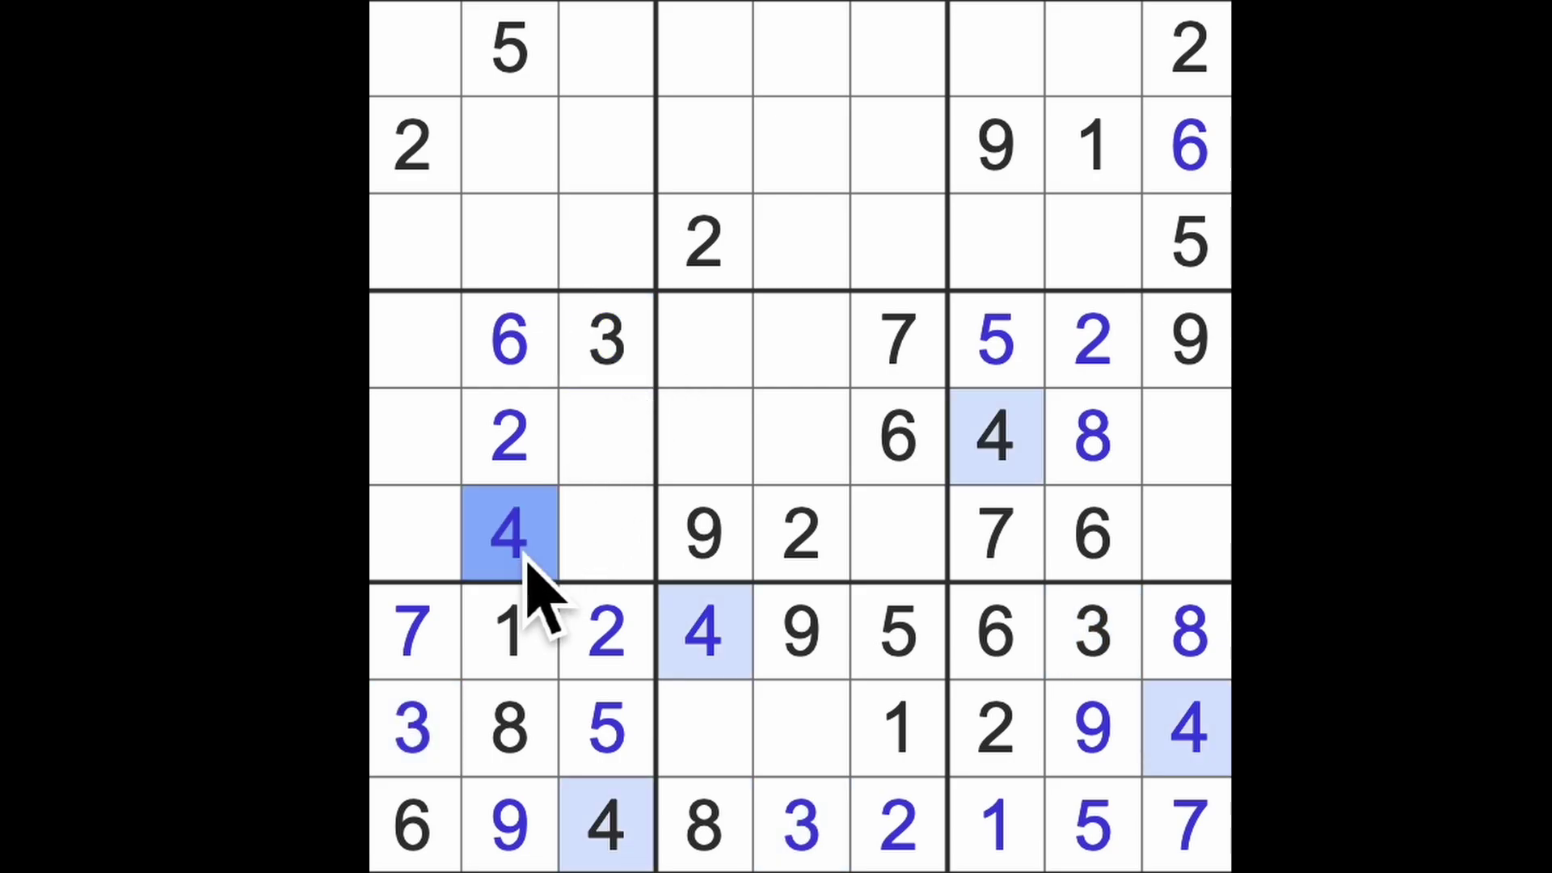
{"action": "left_click", "coordinate": [897, 631]}
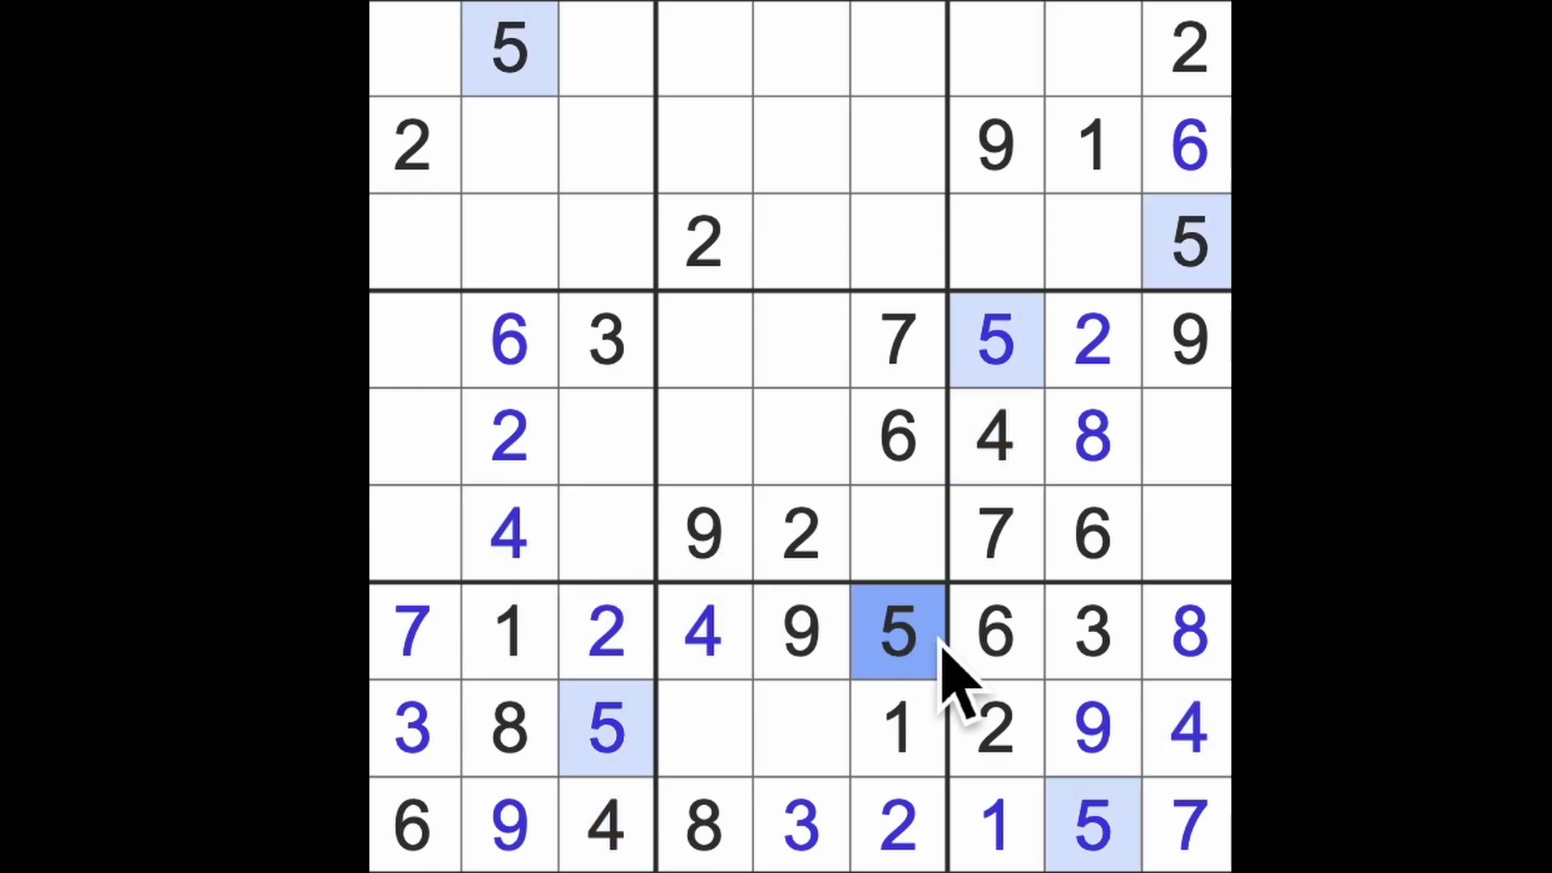
{"action": "mouse_move", "coordinate": [897, 534]}
{"action": "left_mouse_down"}
{"action": "mouse_move", "coordinate": [995, 340]}
{"action": "mouse_move", "coordinate": [703, 341]}
{"action": "left_mouse_up"}
{"action": "mouse_move", "coordinate": [801, 437]}
{"action": "left_mouse_down"}
{"action": "mouse_move", "coordinate": [704, 486]}
{"action": "mouse_move", "coordinate": [400, 480]}
{"action": "left_mouse_up"}
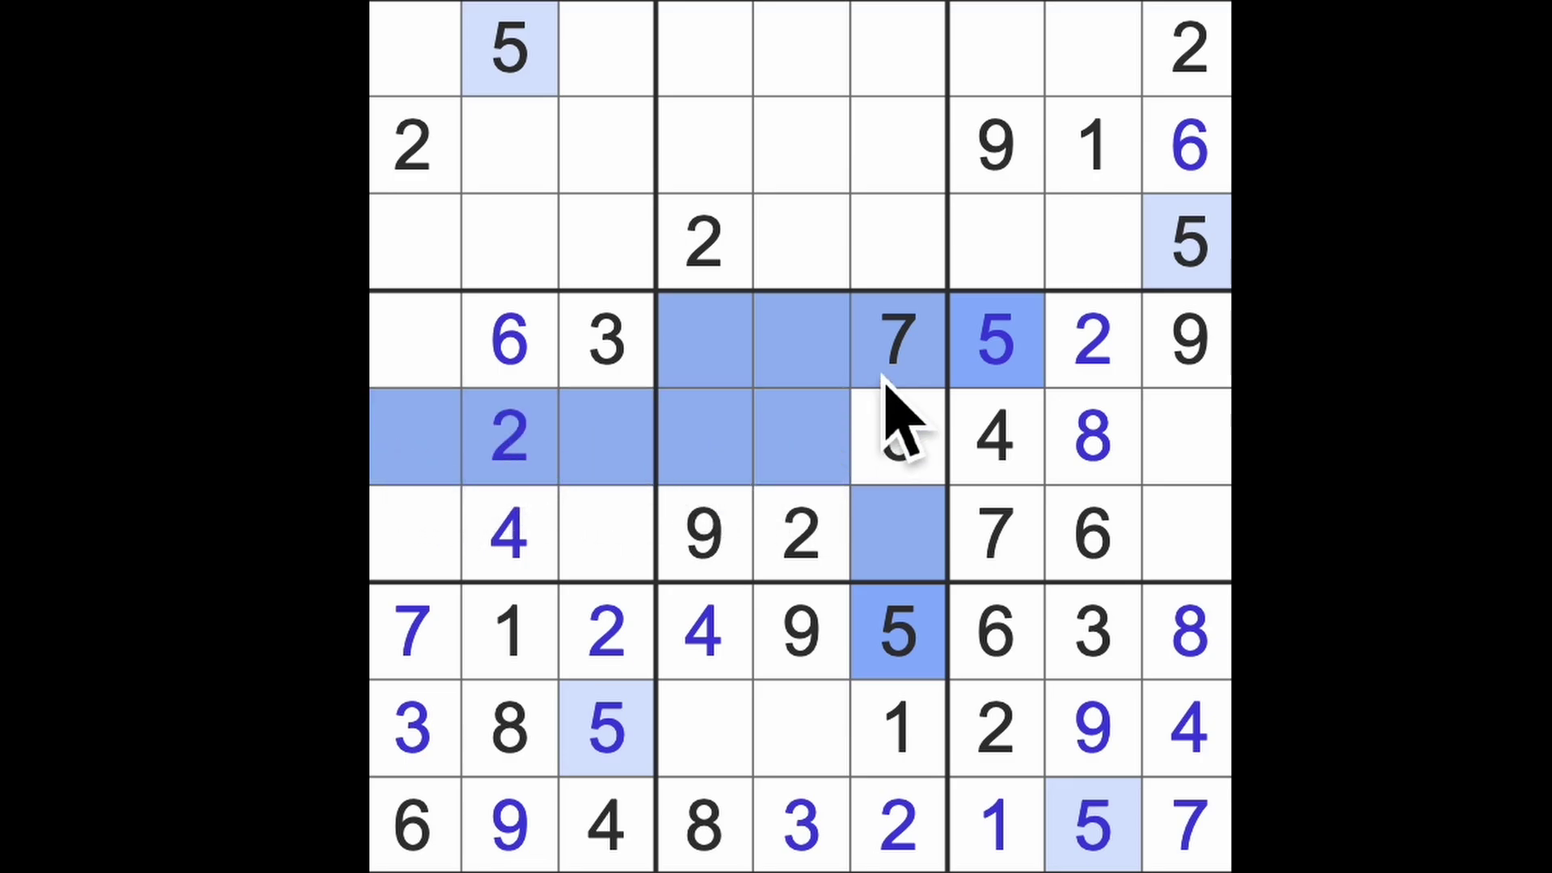
{"action": "left_click_drag", "start_coordinate": [679, 364], "coordinate": [412, 352]}
Enter 5 at row 6, column 1, then highlight the 6s.
{"action": "left_click_drag", "start_coordinate": [603, 728], "coordinate": [583, 546]}
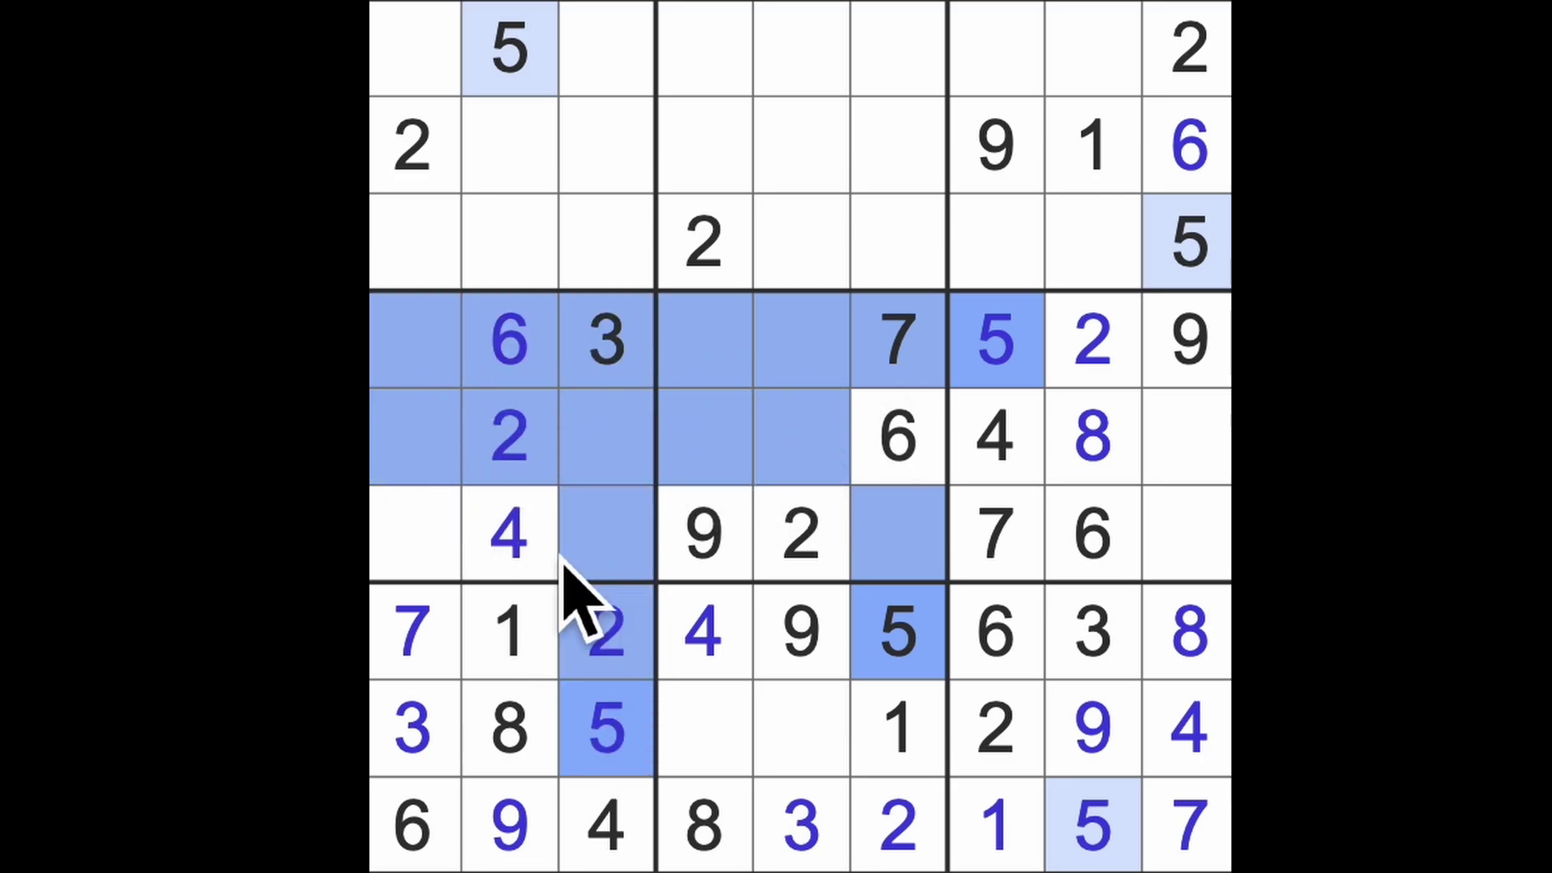
{"action": "left_click", "coordinate": [436, 546]}
{"action": "type", "text": "5"}
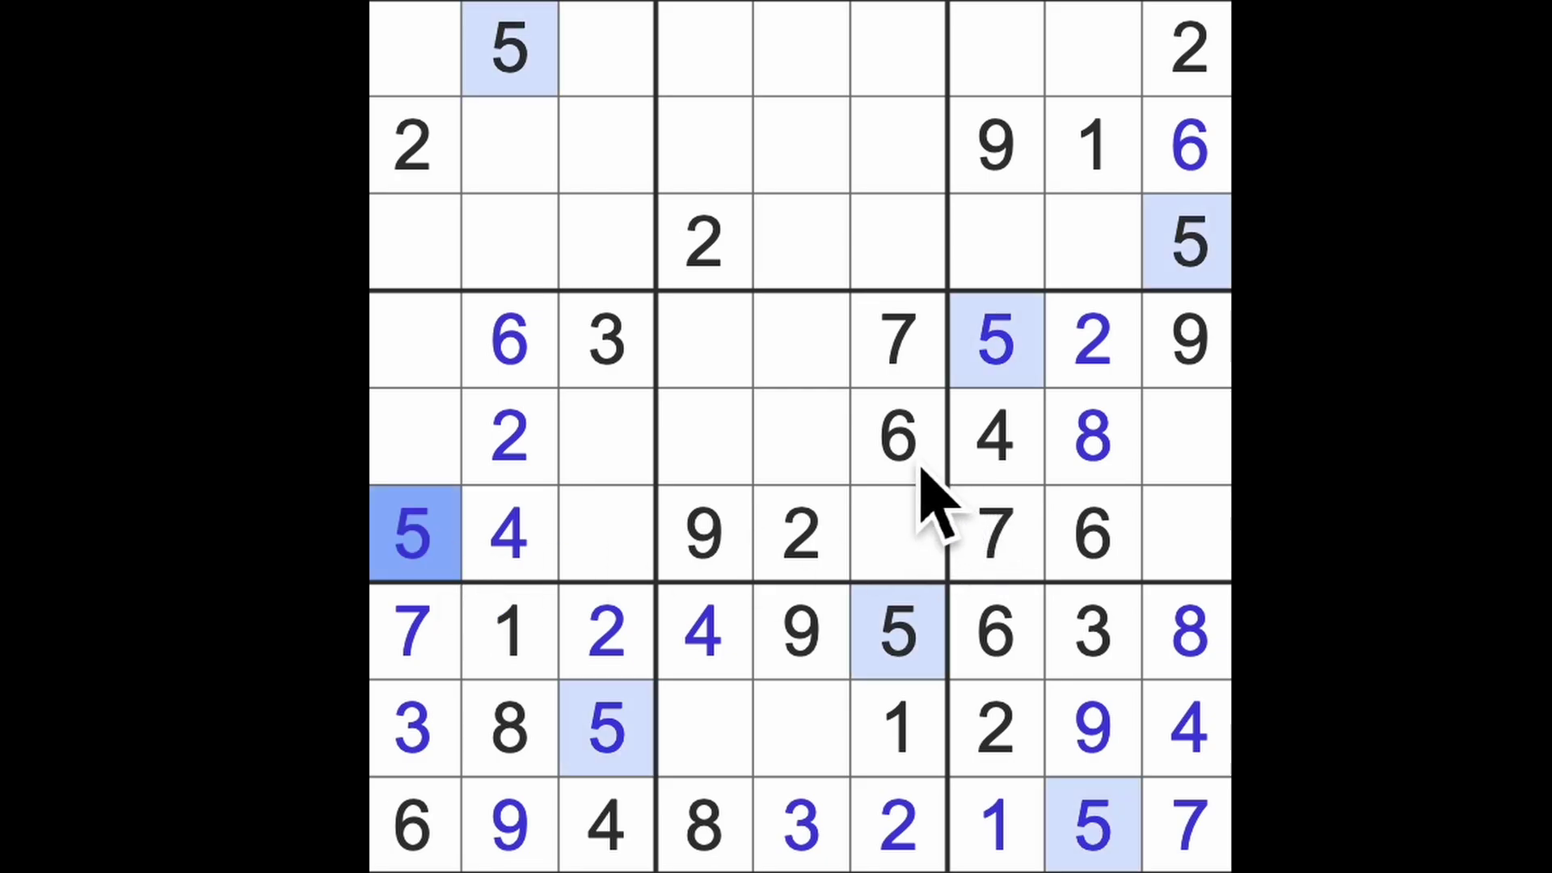
{"action": "left_click", "coordinate": [897, 438]}
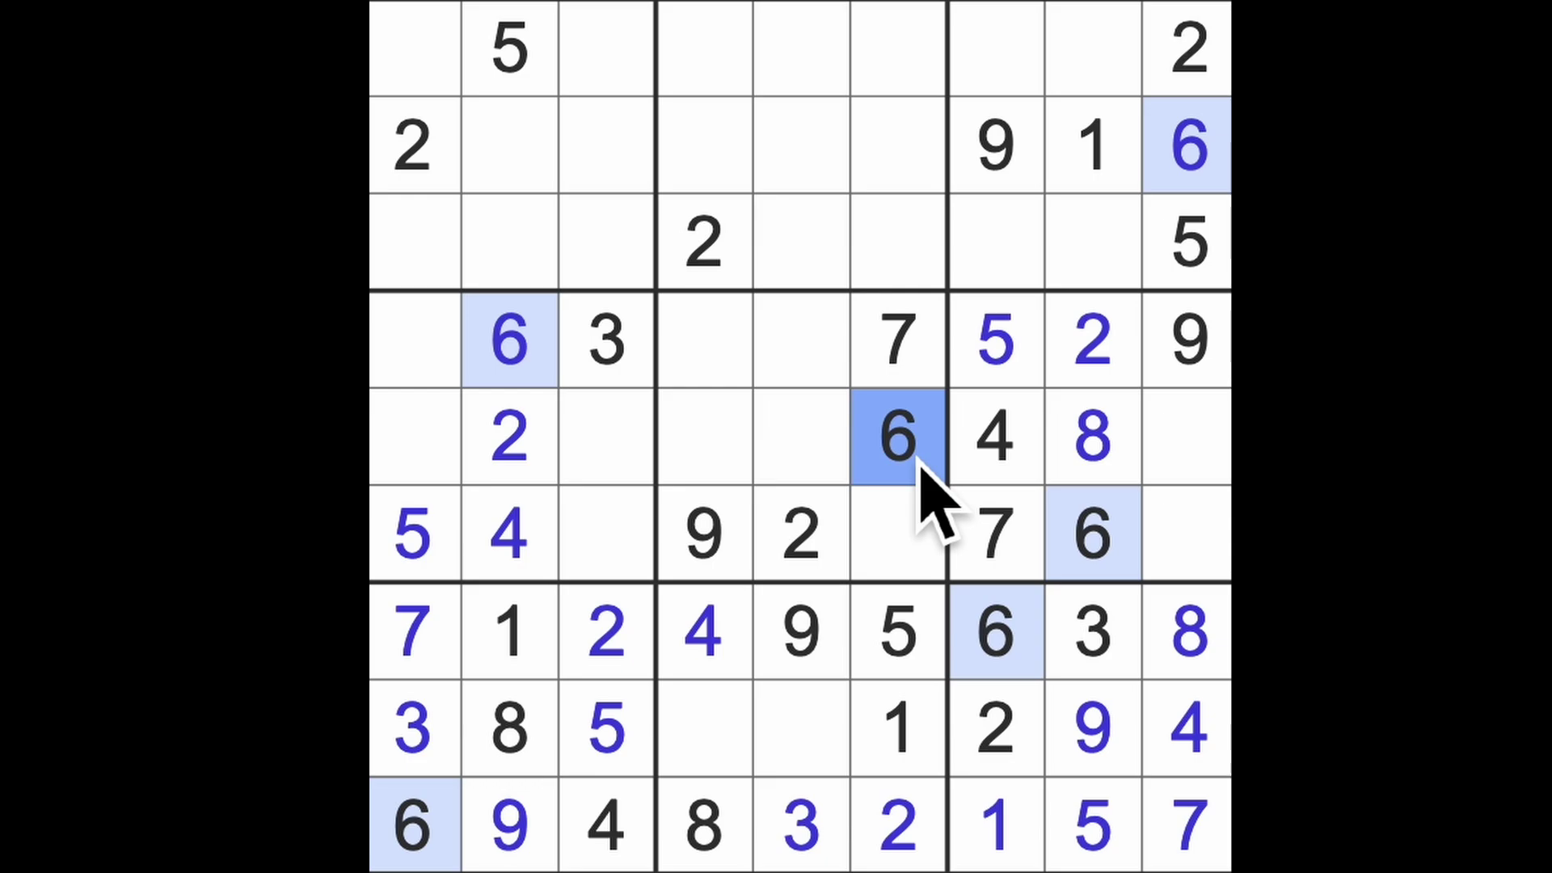
Highlight the 7s and enter 7 at row 5, column 3.
{"action": "left_click", "coordinate": [904, 364]}
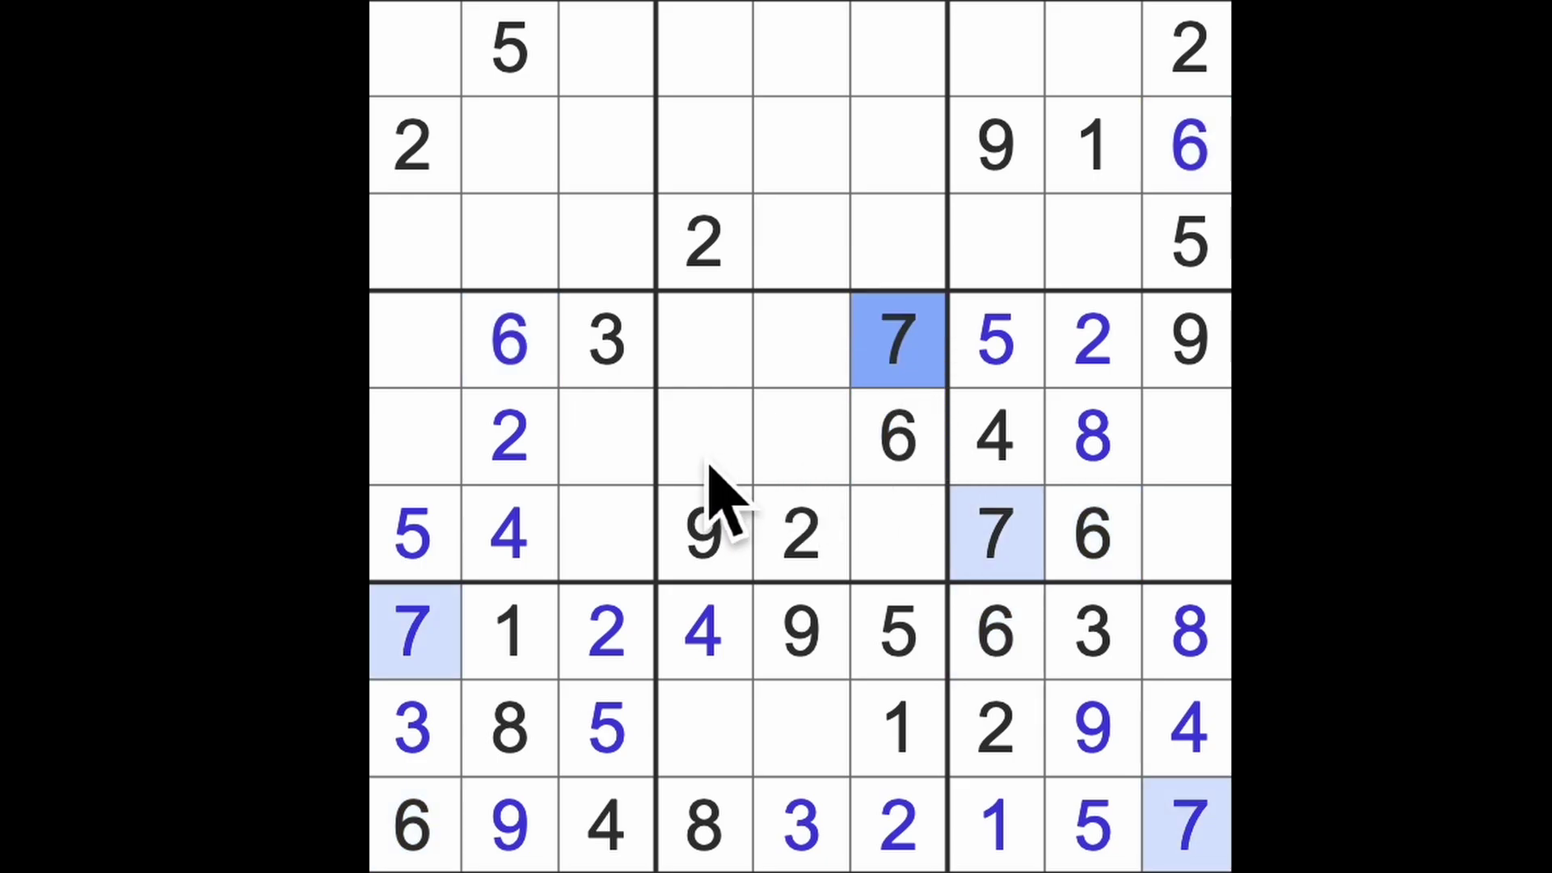
{"action": "left_click_drag", "start_coordinate": [997, 540], "coordinate": [455, 382]}
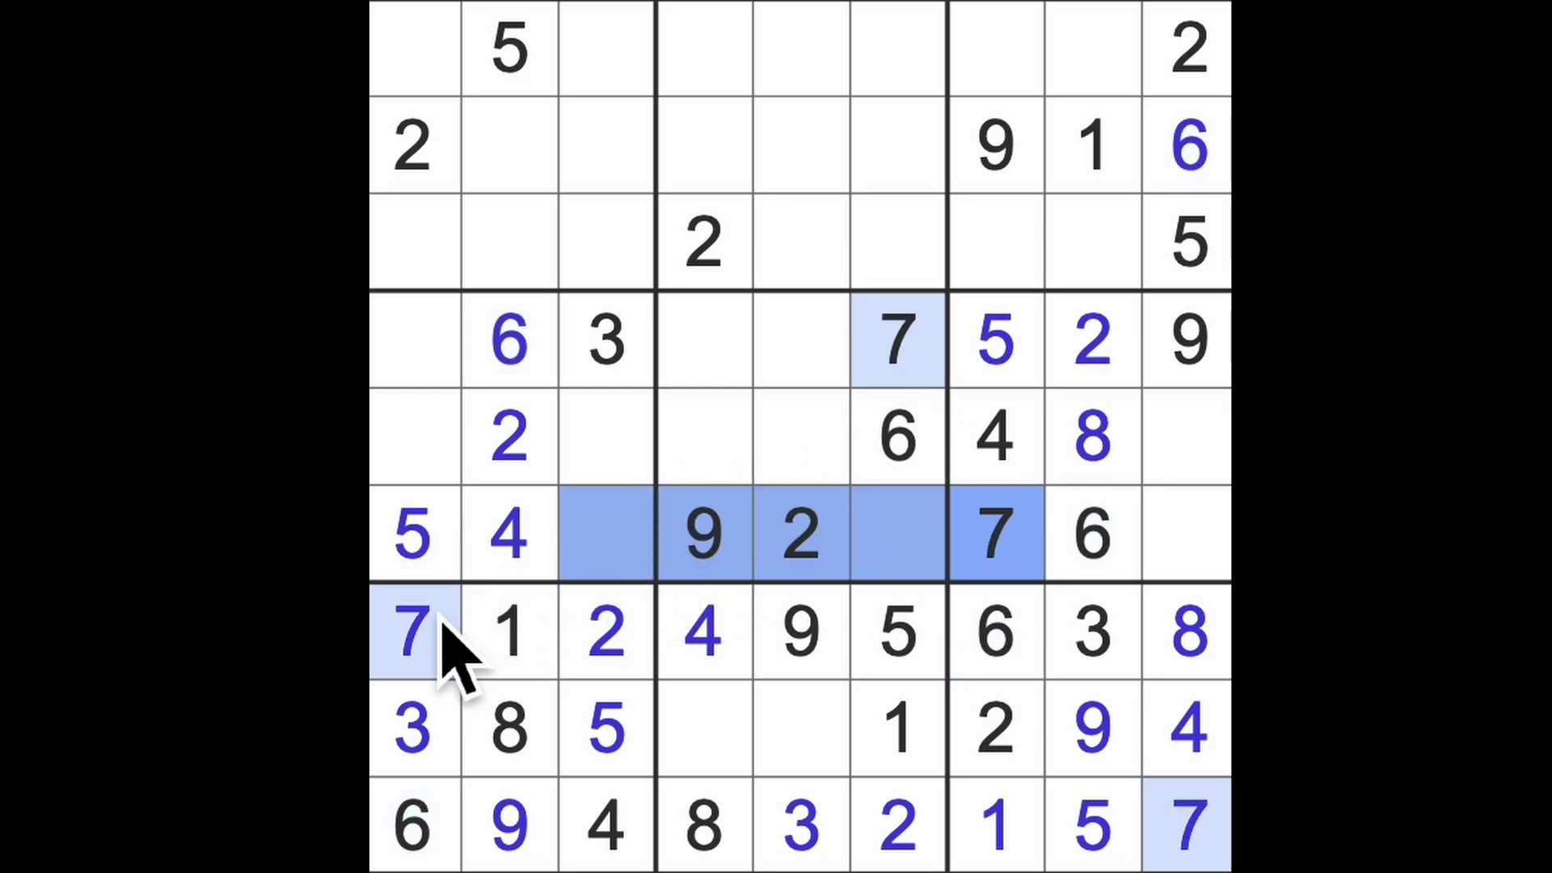
{"action": "left_click", "coordinate": [606, 455]}
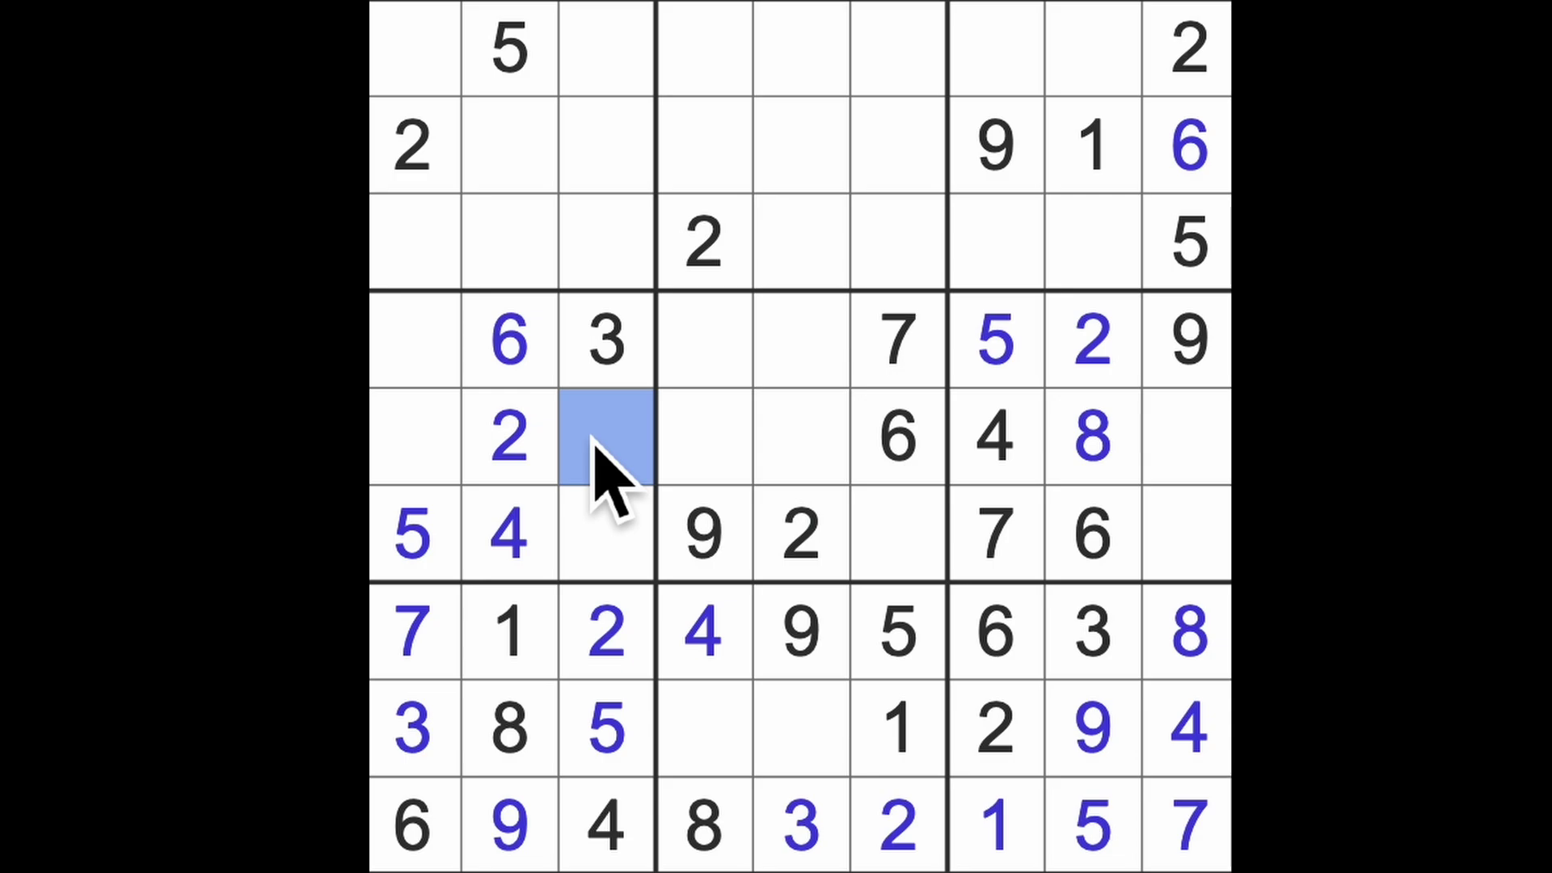
{"action": "type", "text": "7"}
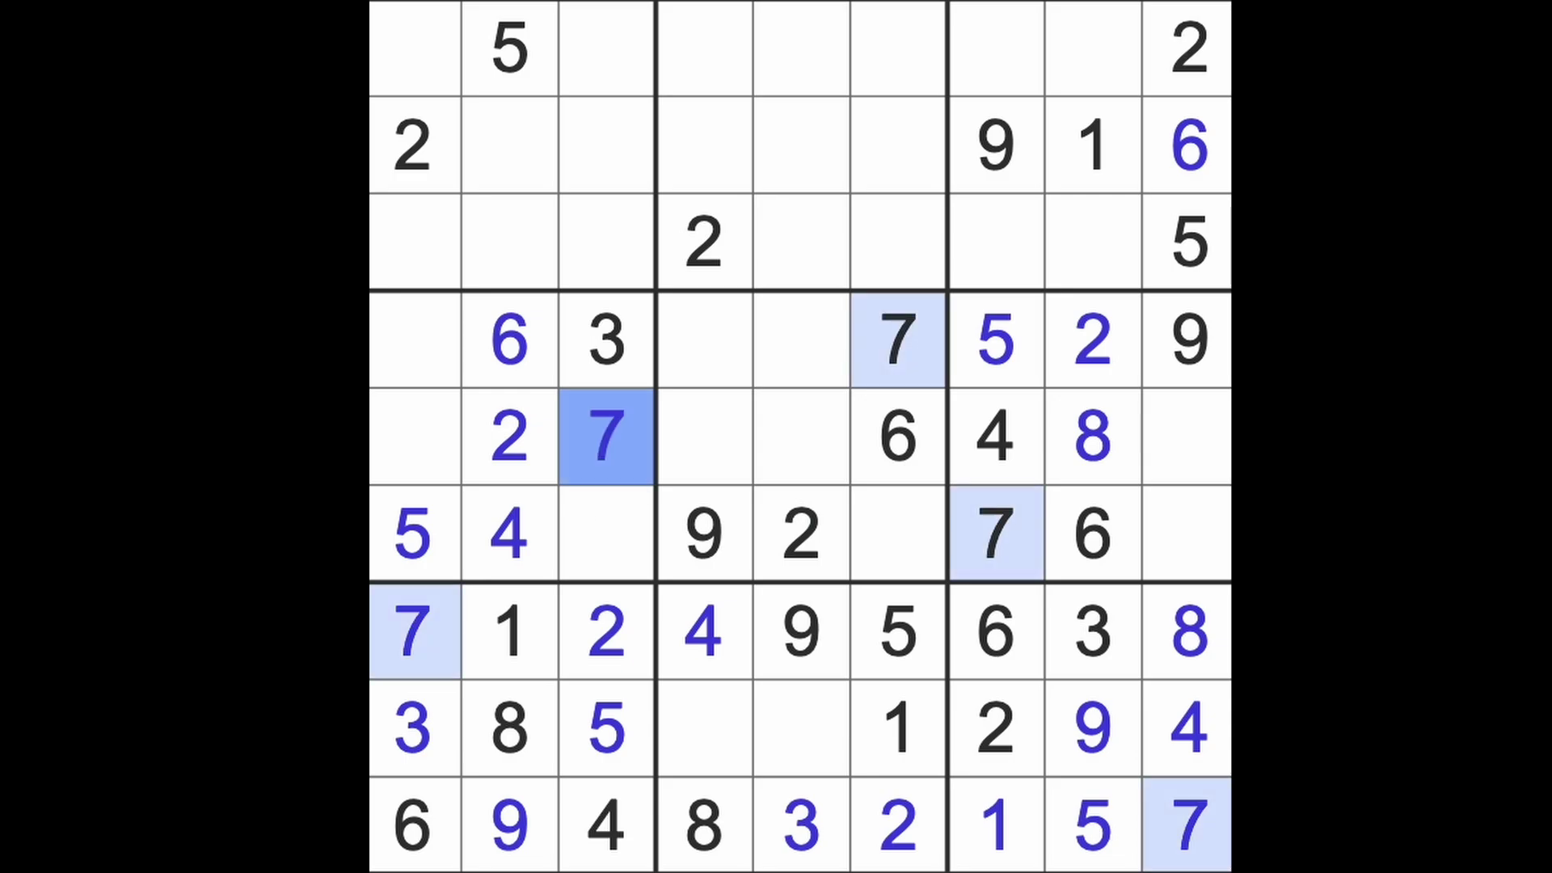
Check the 8s and 9s, then enter 9 at row 5, column 1.
{"action": "left_click", "coordinate": [710, 826]}
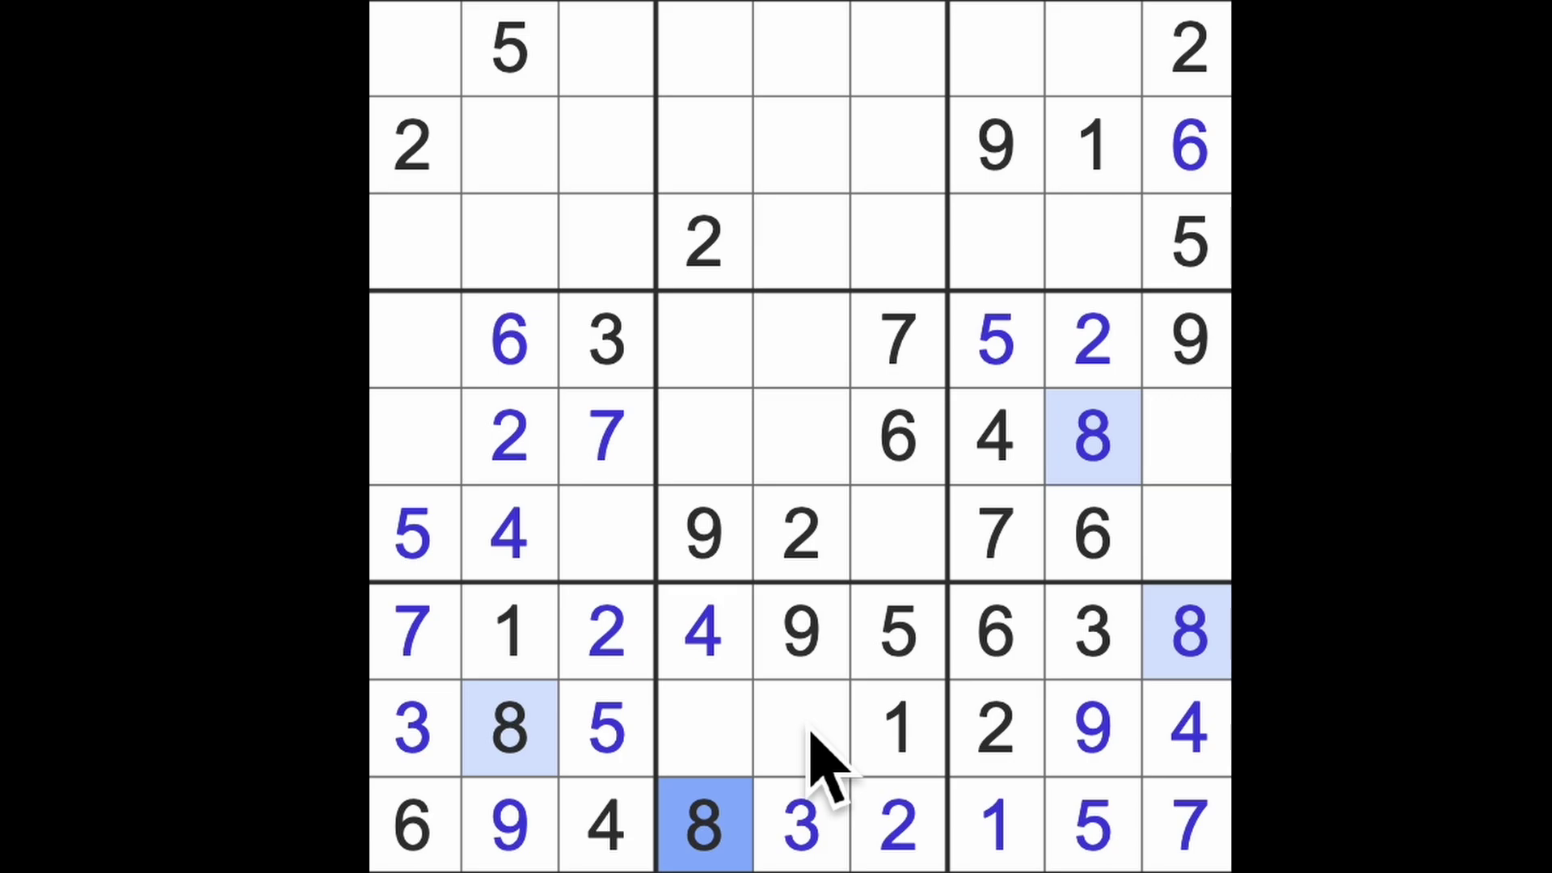
{"action": "left_click", "coordinate": [729, 571]}
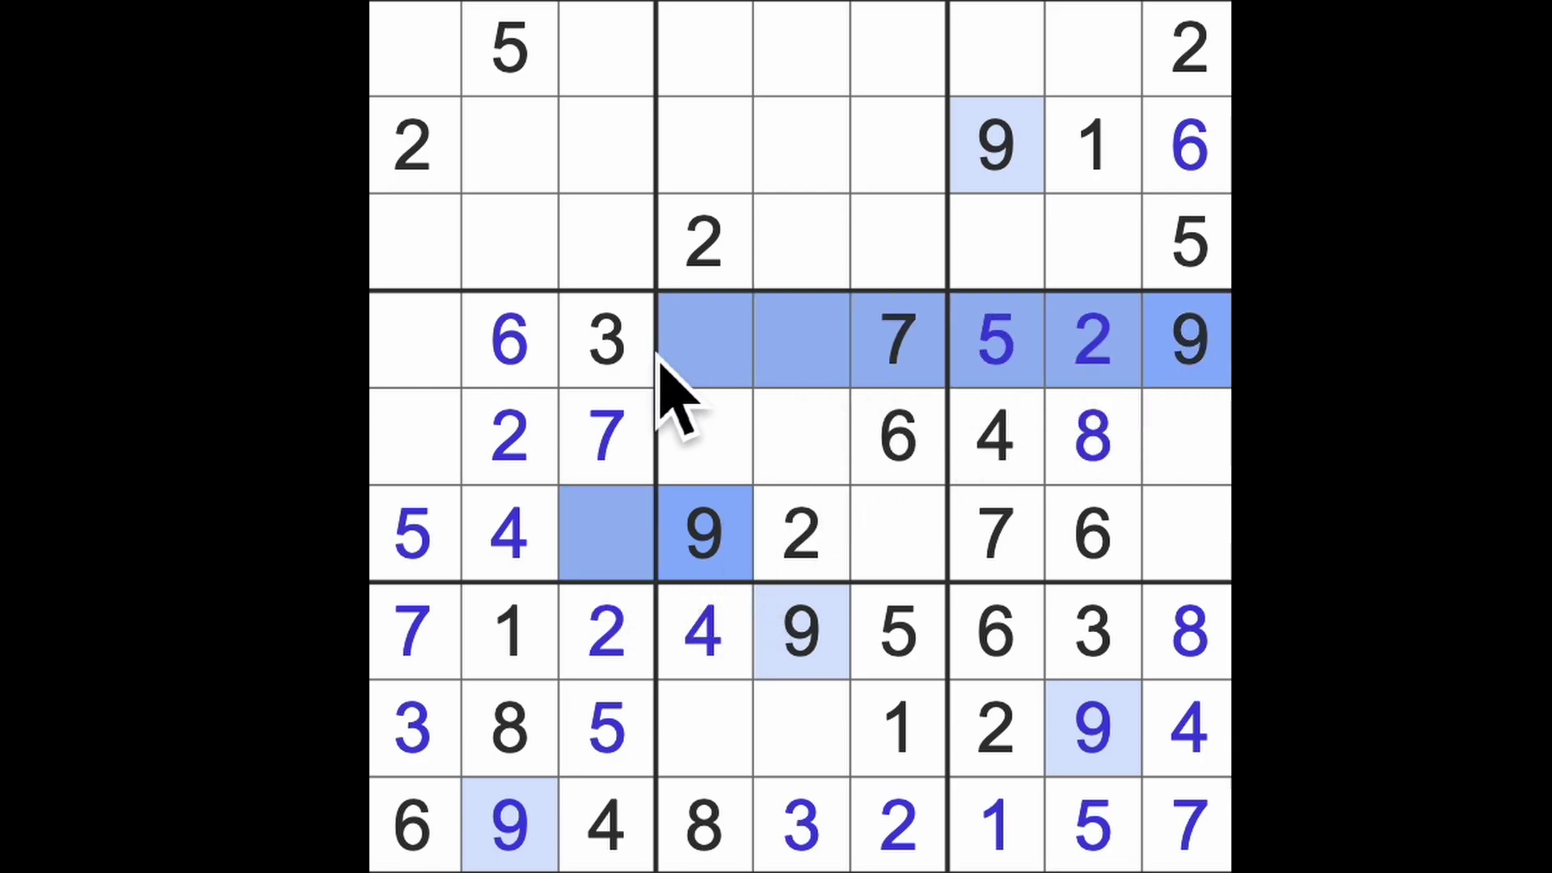
{"action": "left_click", "coordinate": [418, 443]}
{"action": "type", "text": "9"}
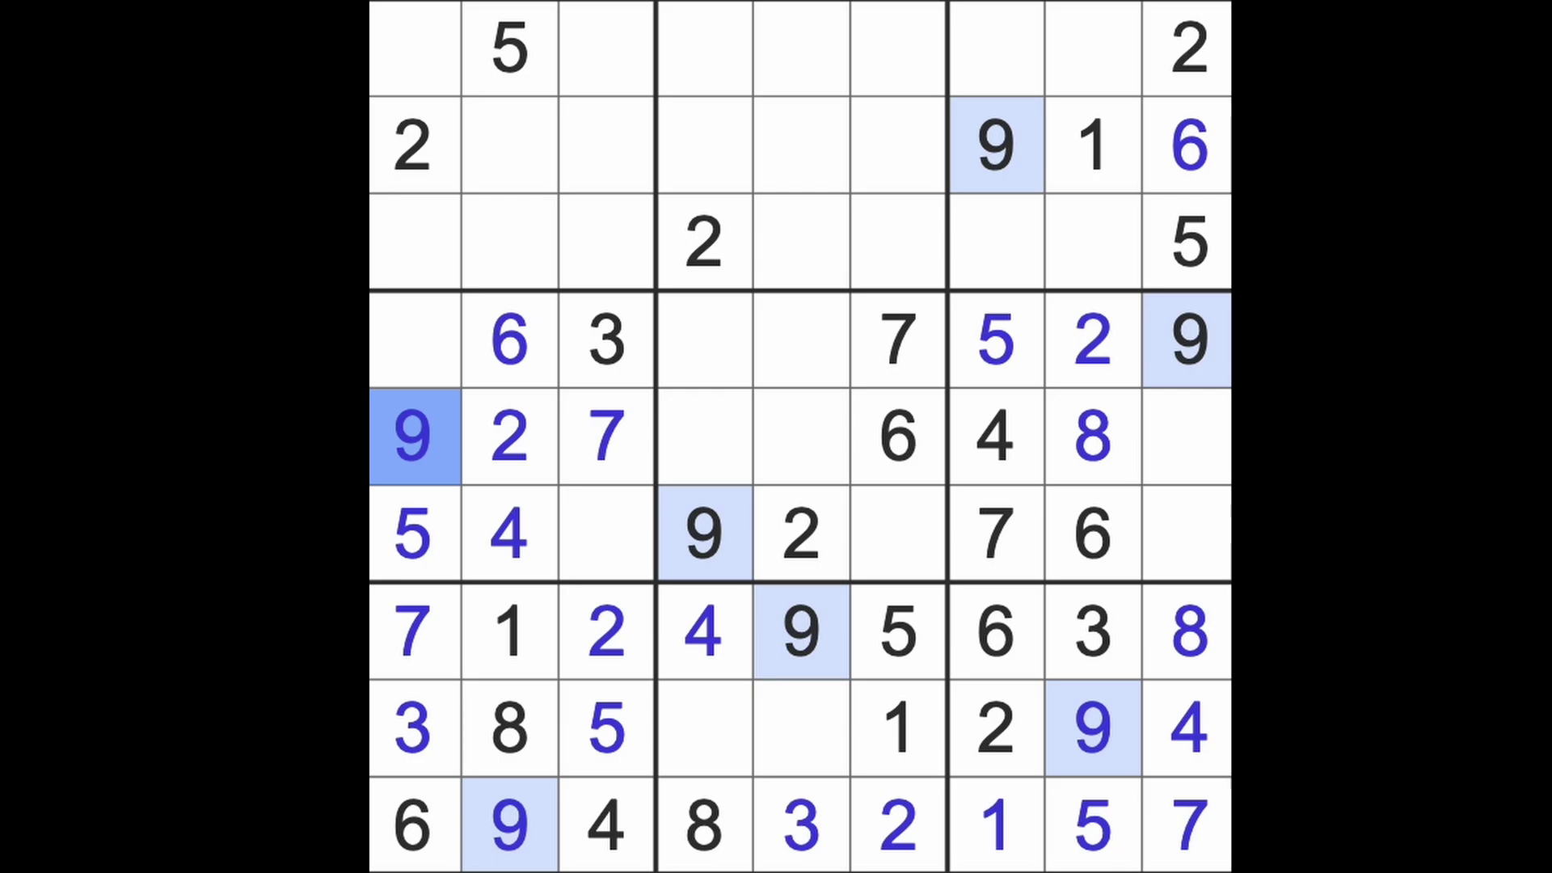
{"action": "left_click", "coordinate": [898, 728]}
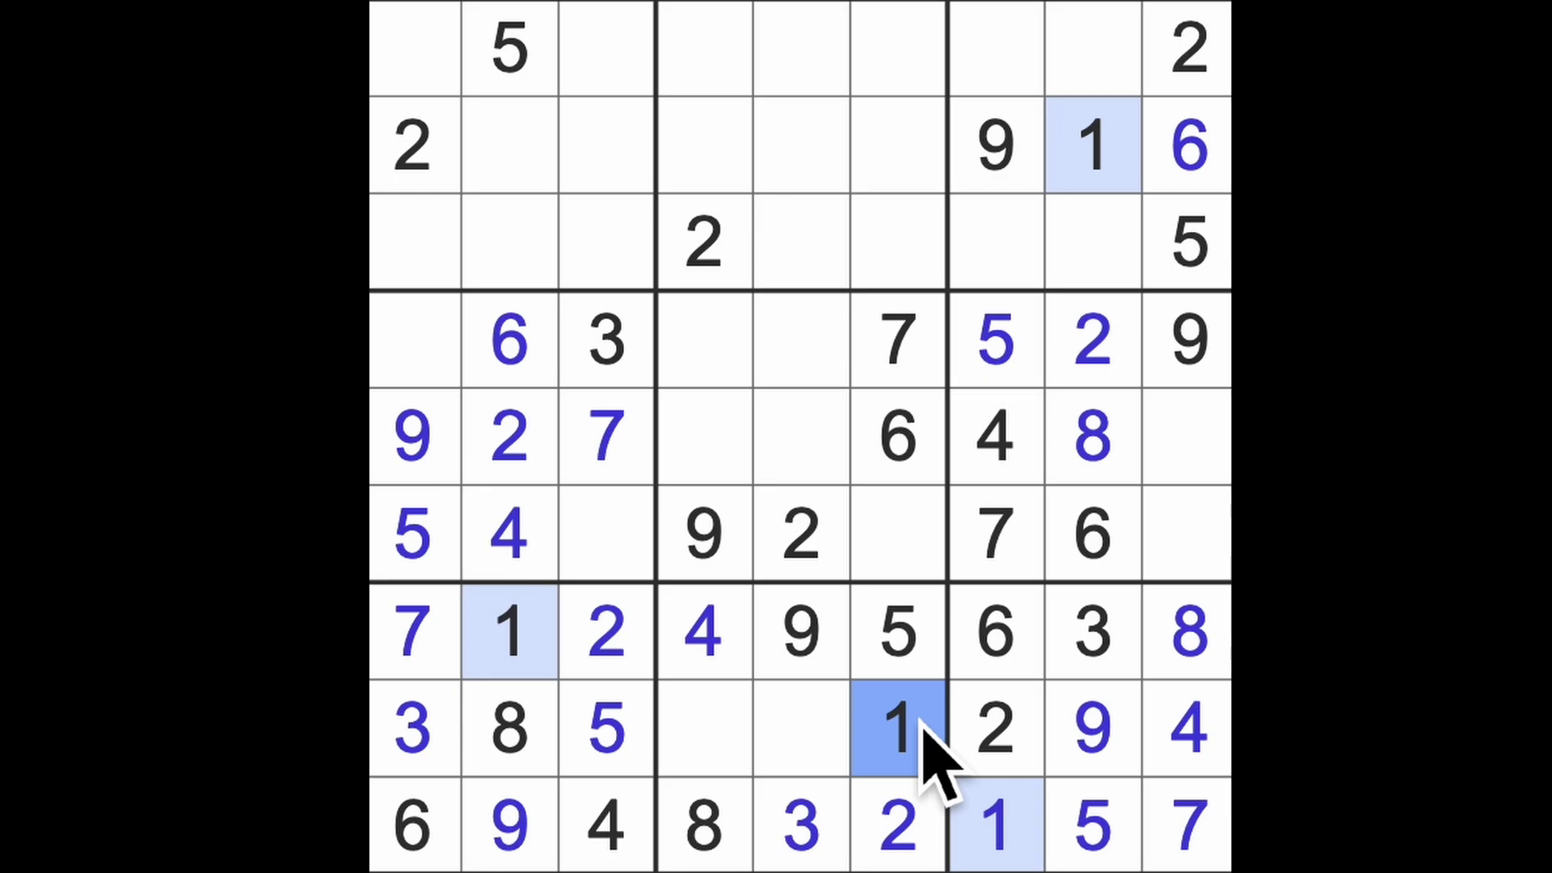
Check the 4s and enter 8 at row 4, column 5.
{"action": "left_click", "coordinate": [534, 547]}
{"action": "left_click", "coordinate": [431, 364]}
{"action": "left_click", "coordinate": [707, 619]}
{"action": "left_click", "coordinate": [727, 364]}
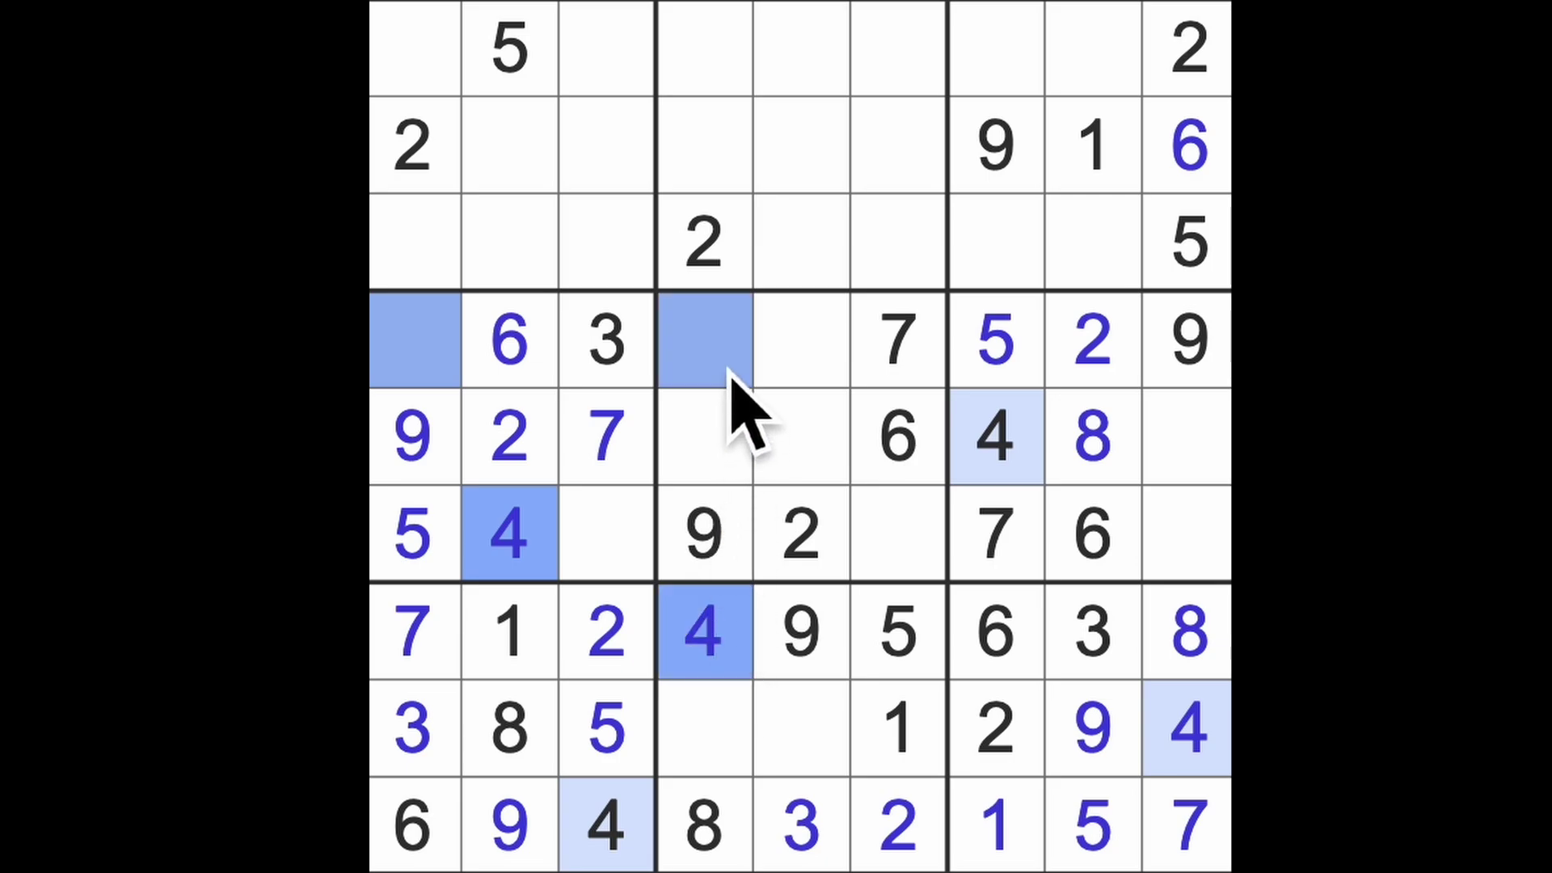
{"action": "left_click", "coordinate": [836, 376]}
{"action": "type", "text": "4"}
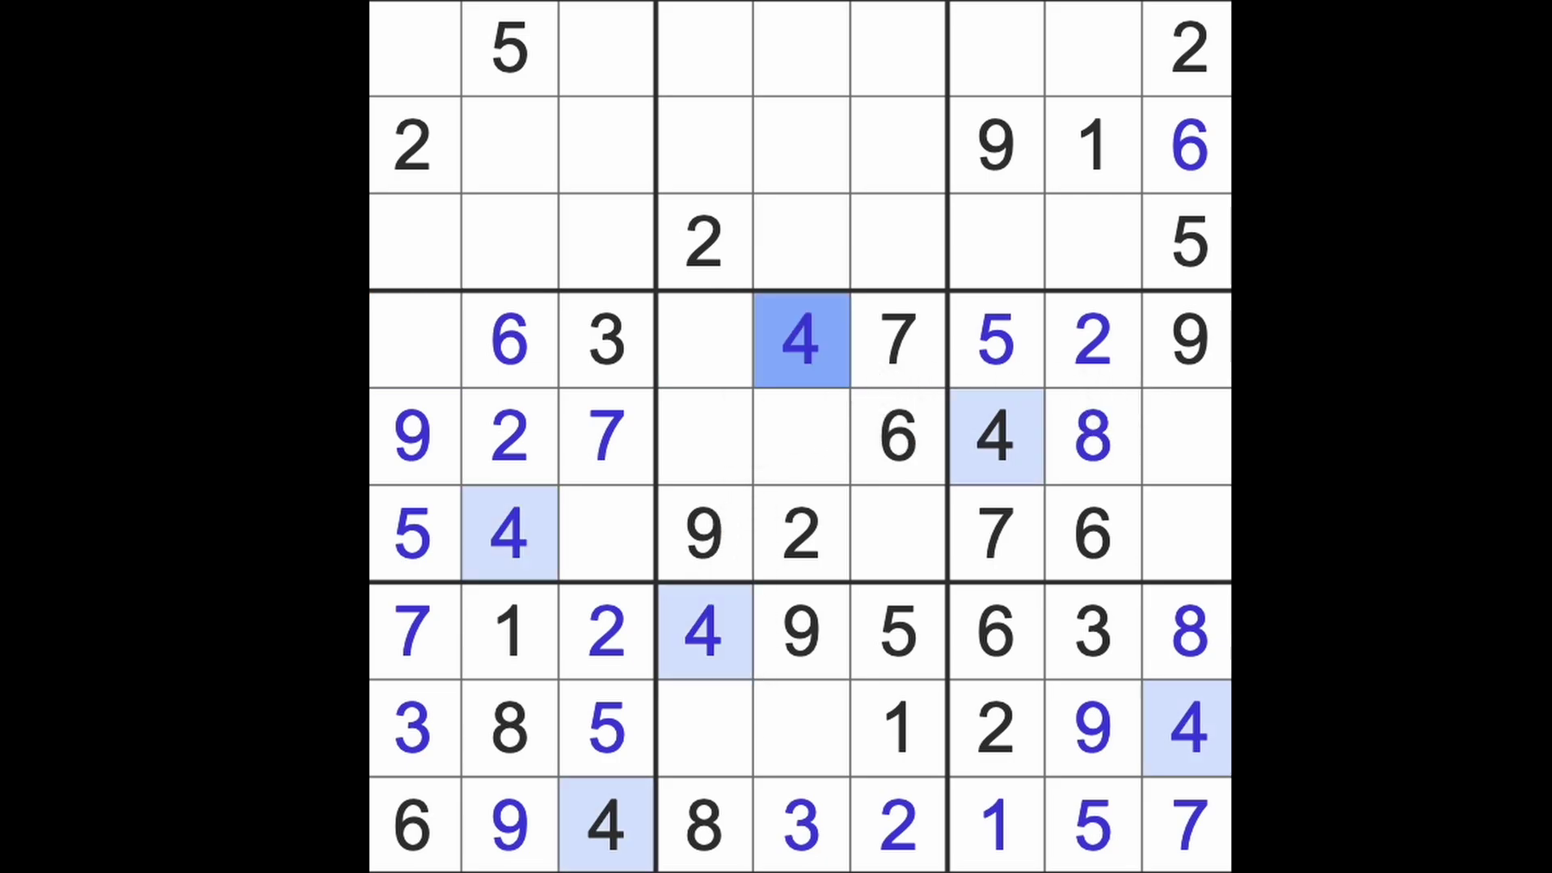
{"action": "left_click", "coordinate": [704, 824]}
{"action": "left_click_drag", "start_coordinate": [704, 825], "coordinate": [704, 365]}
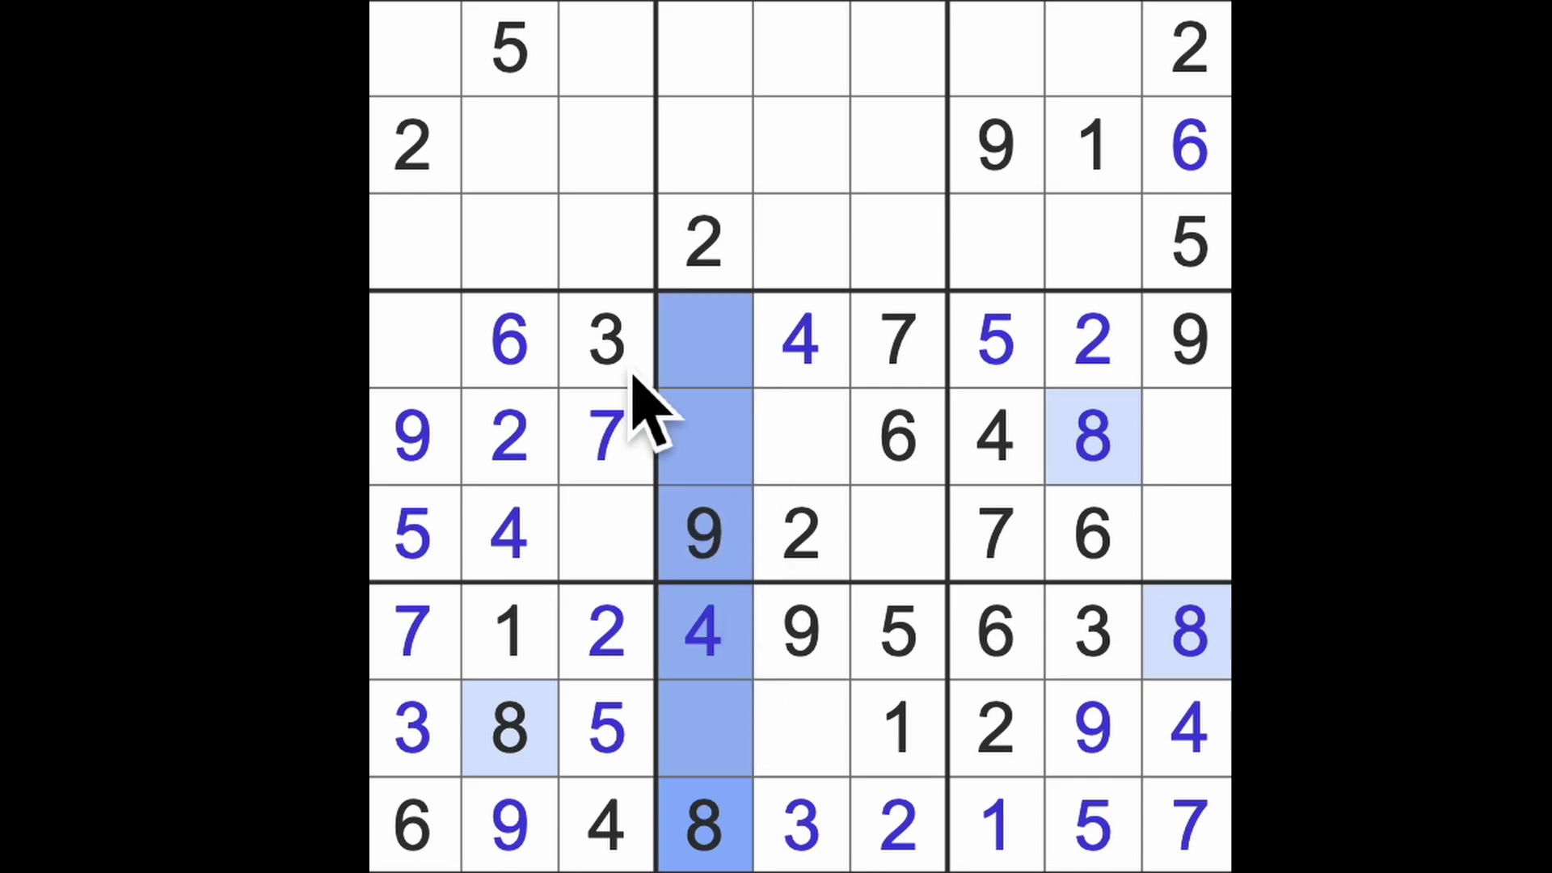
Fill row 4, column 1 and two more empty middle-row cells with 1s.
{"action": "left_click", "coordinate": [415, 352]}
{"action": "type", "text": "8"}
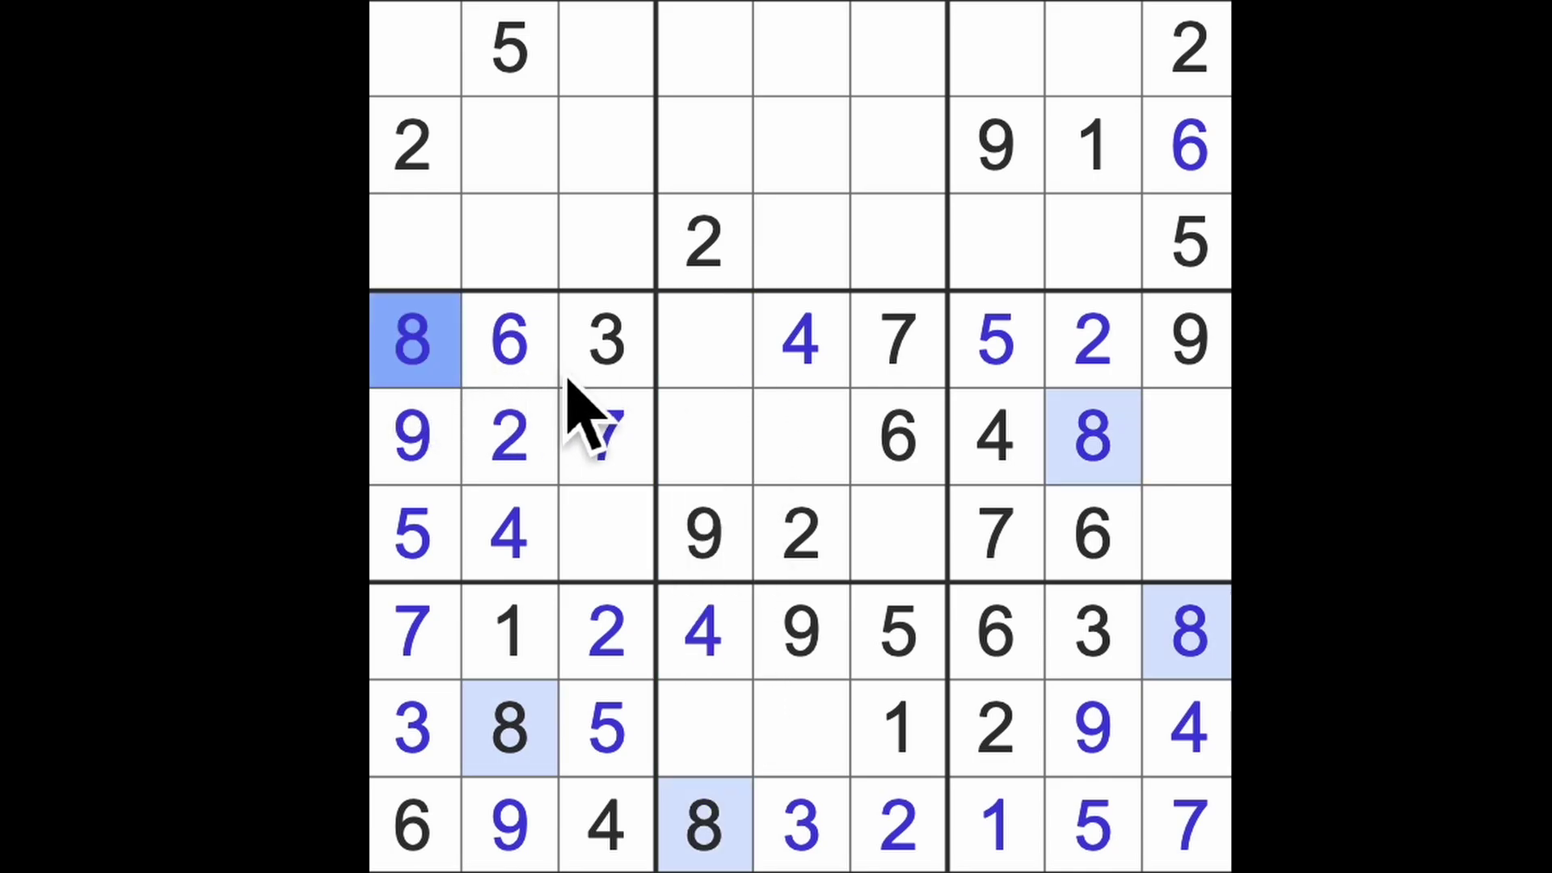
{"action": "left_click", "coordinate": [637, 570]}
{"action": "type", "text": "1"}
{"action": "left_click", "coordinate": [728, 364]}
{"action": "type", "text": "1"}
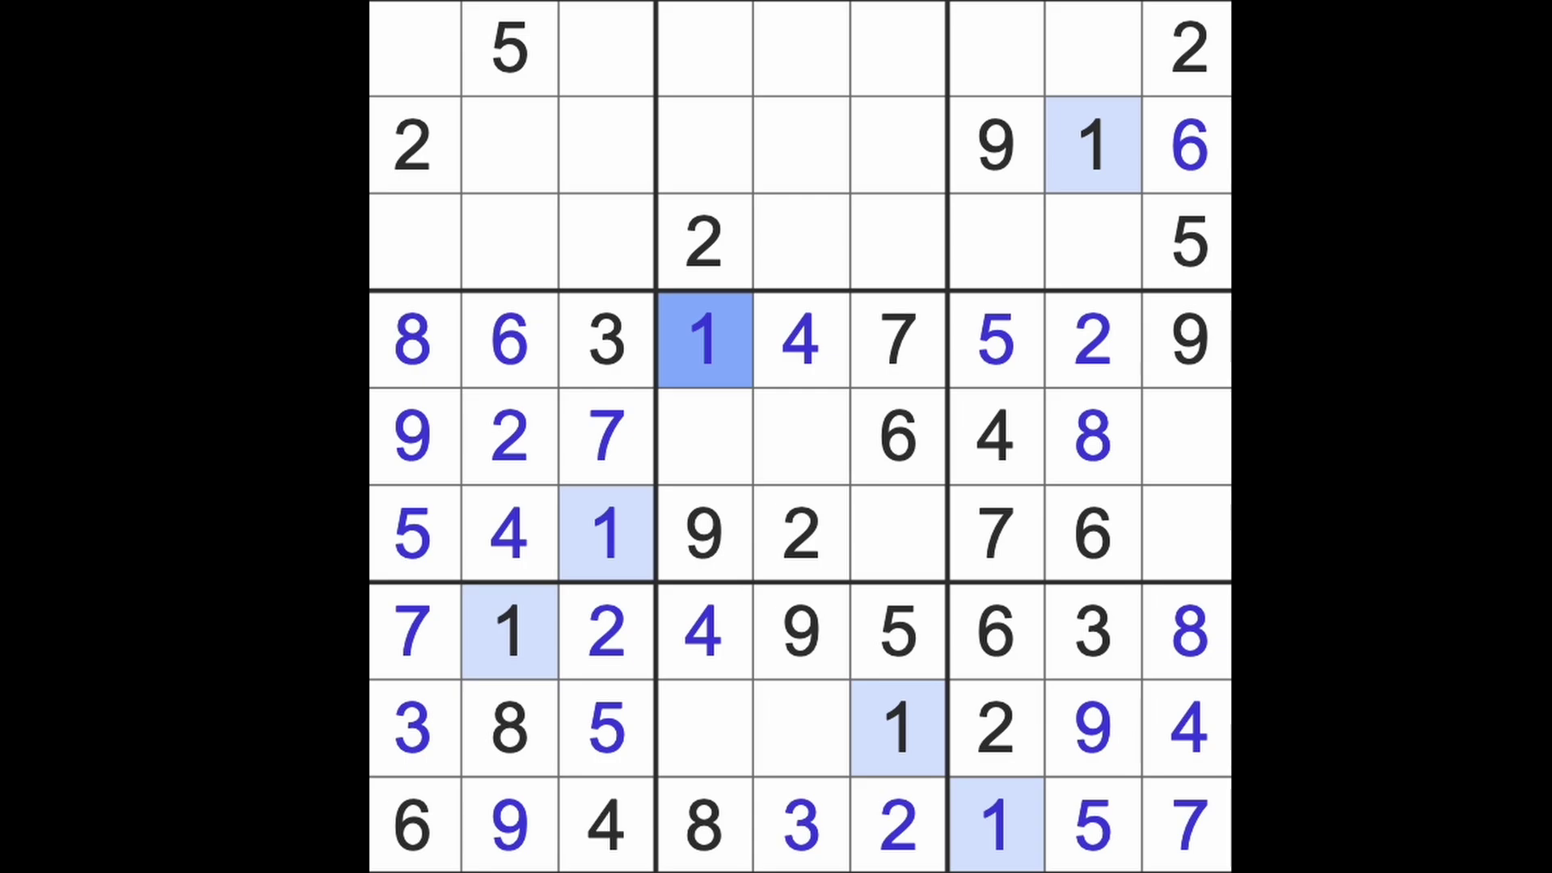
Enter 3s in the last cells of rows 5 and 6.
{"action": "left_click", "coordinate": [606, 534]}
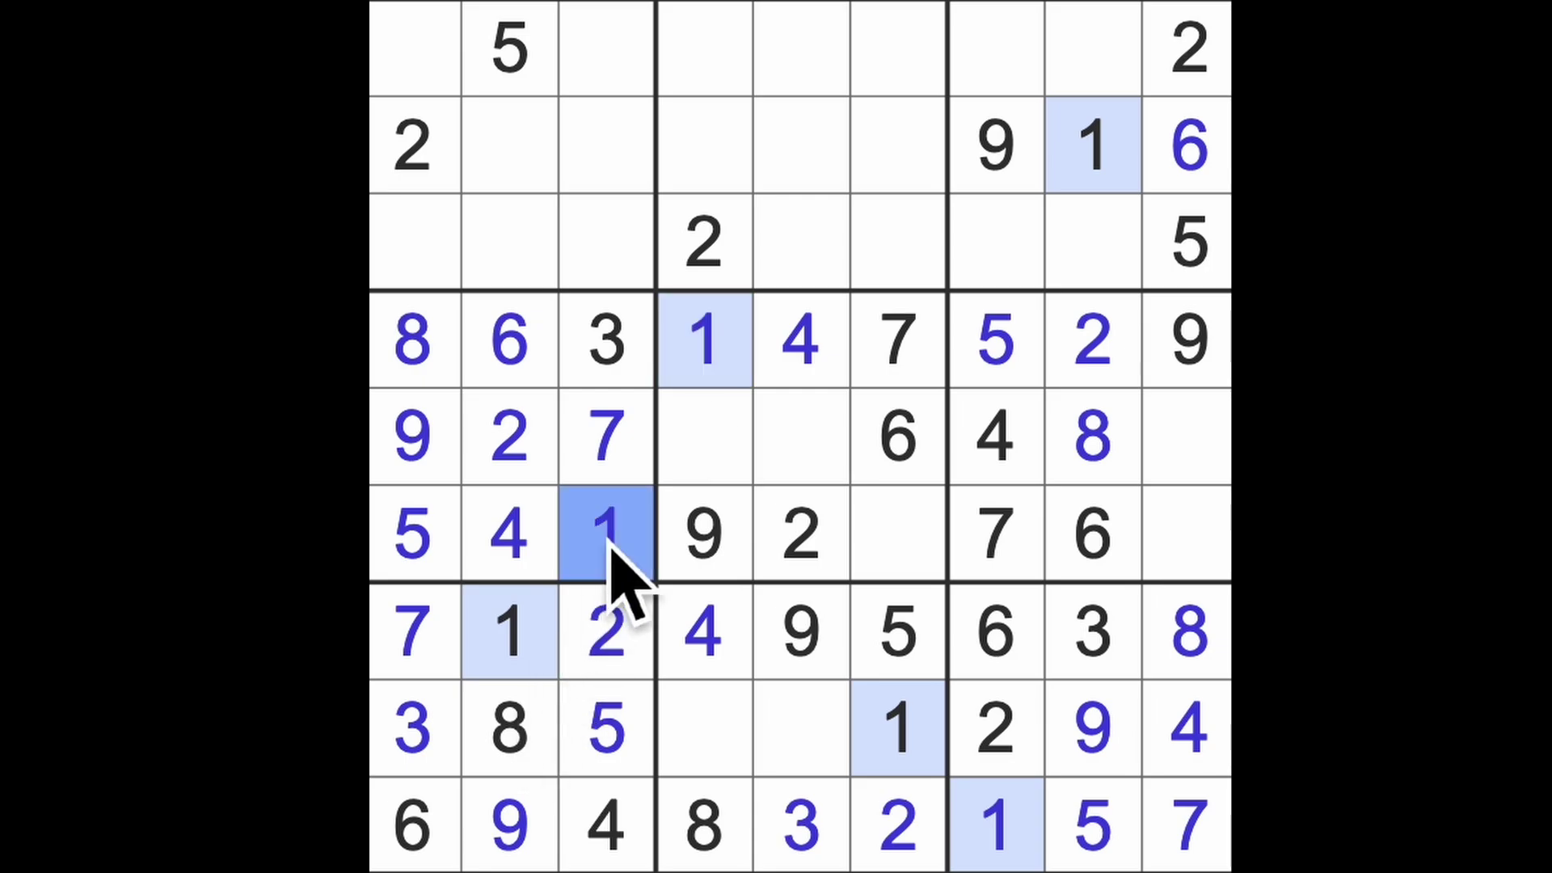
{"action": "left_click", "coordinate": [1186, 533]}
{"action": "left_click", "coordinate": [1187, 437]}
{"action": "type", "text": "1"}
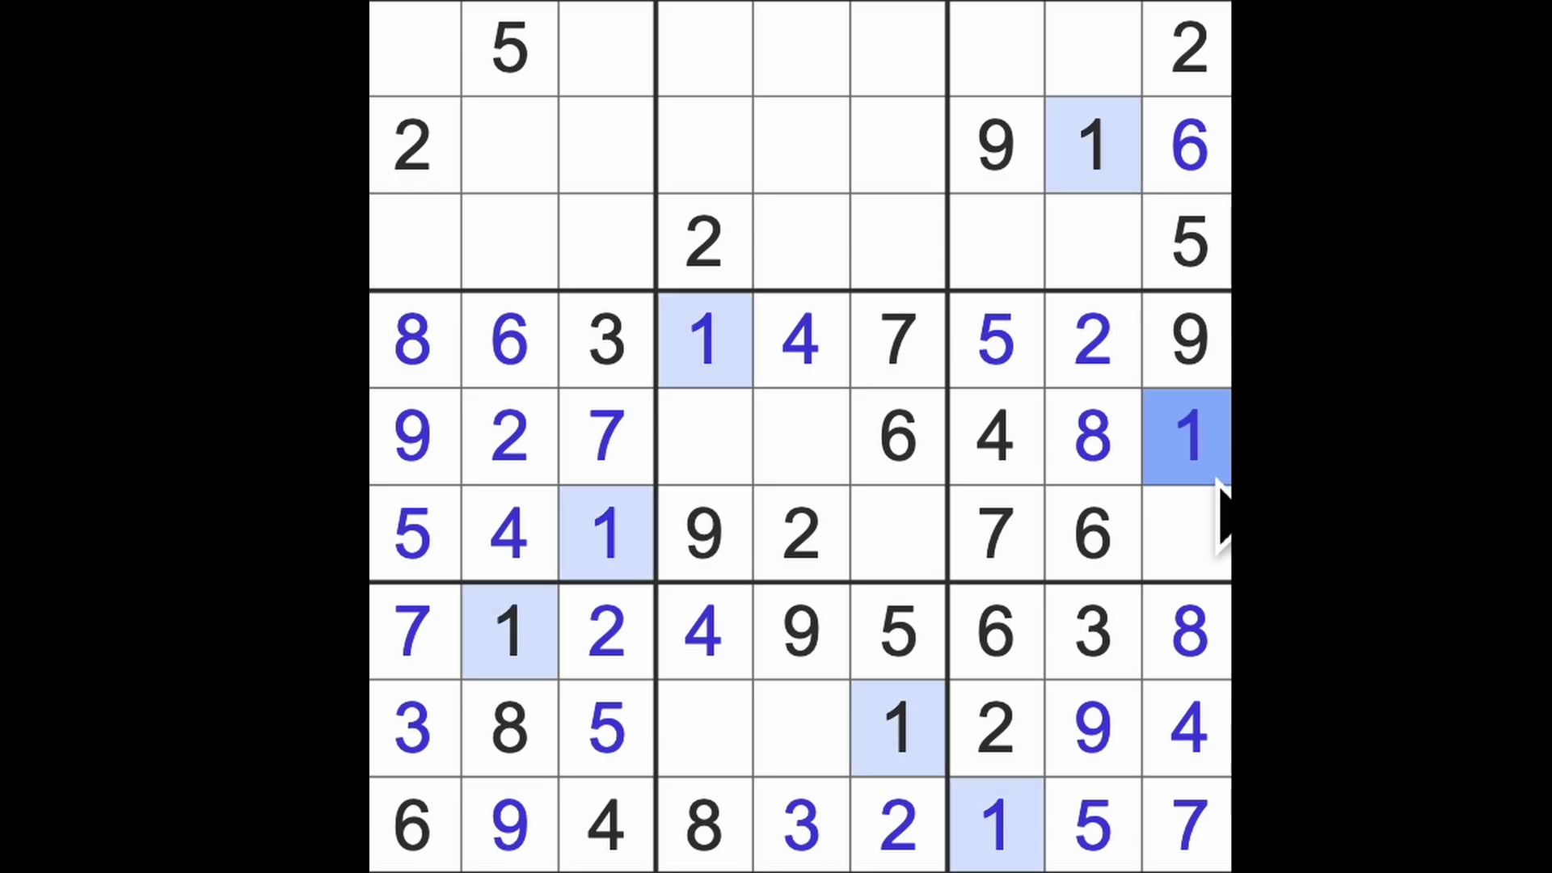
{"action": "left_click", "coordinate": [1194, 545]}
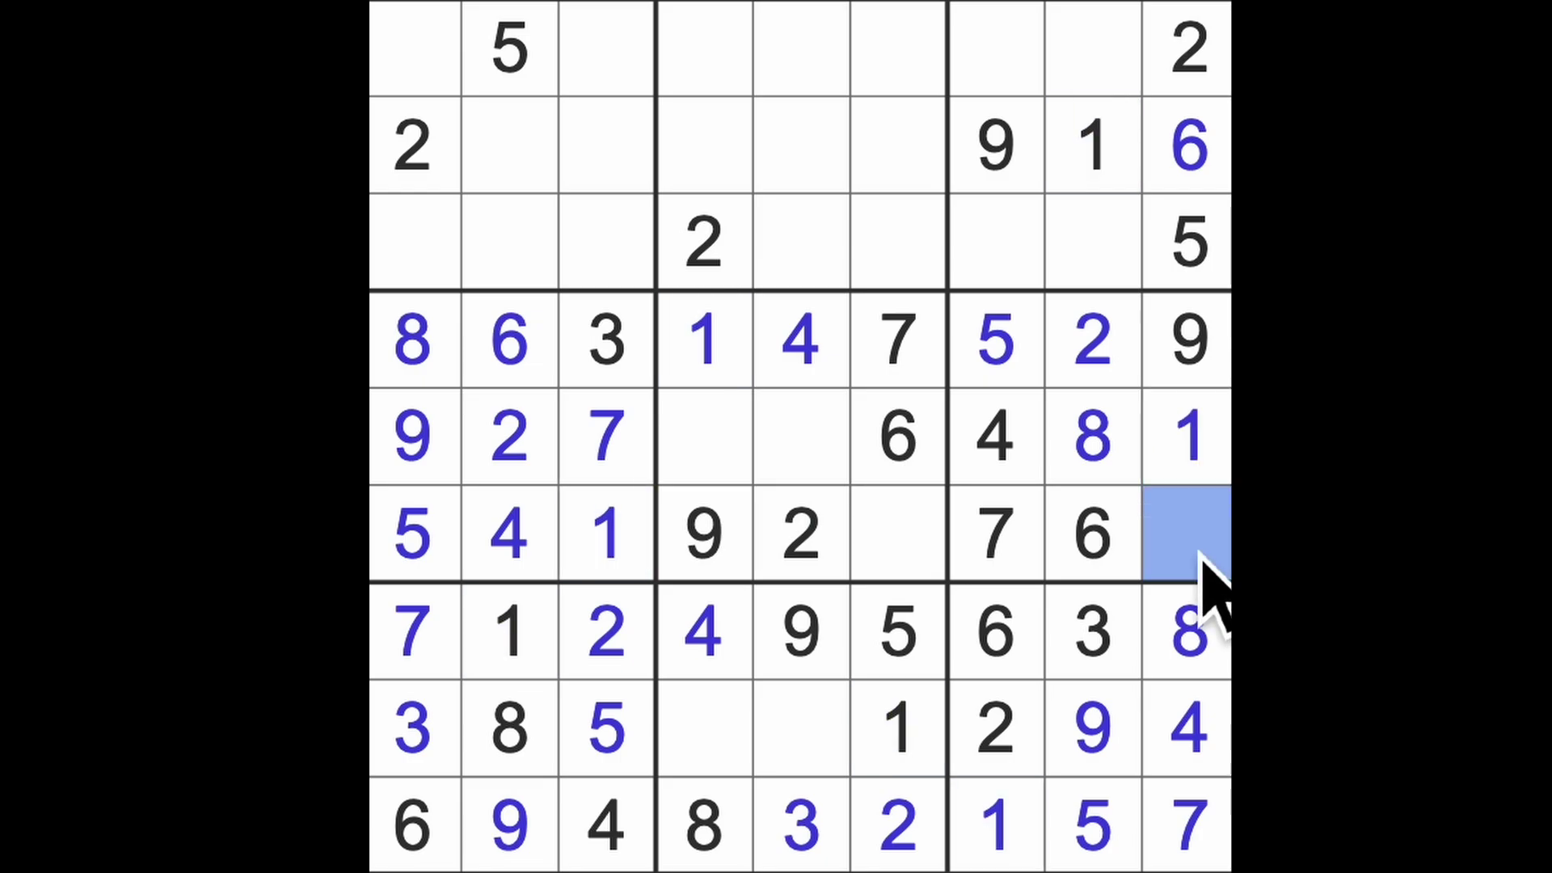
{"action": "type", "text": "3"}
Close the central box with 5 at row 5, column 4 and 8 at row 5, column 5.
{"action": "left_click_drag", "start_coordinate": [1091, 533], "coordinate": [898, 534]}
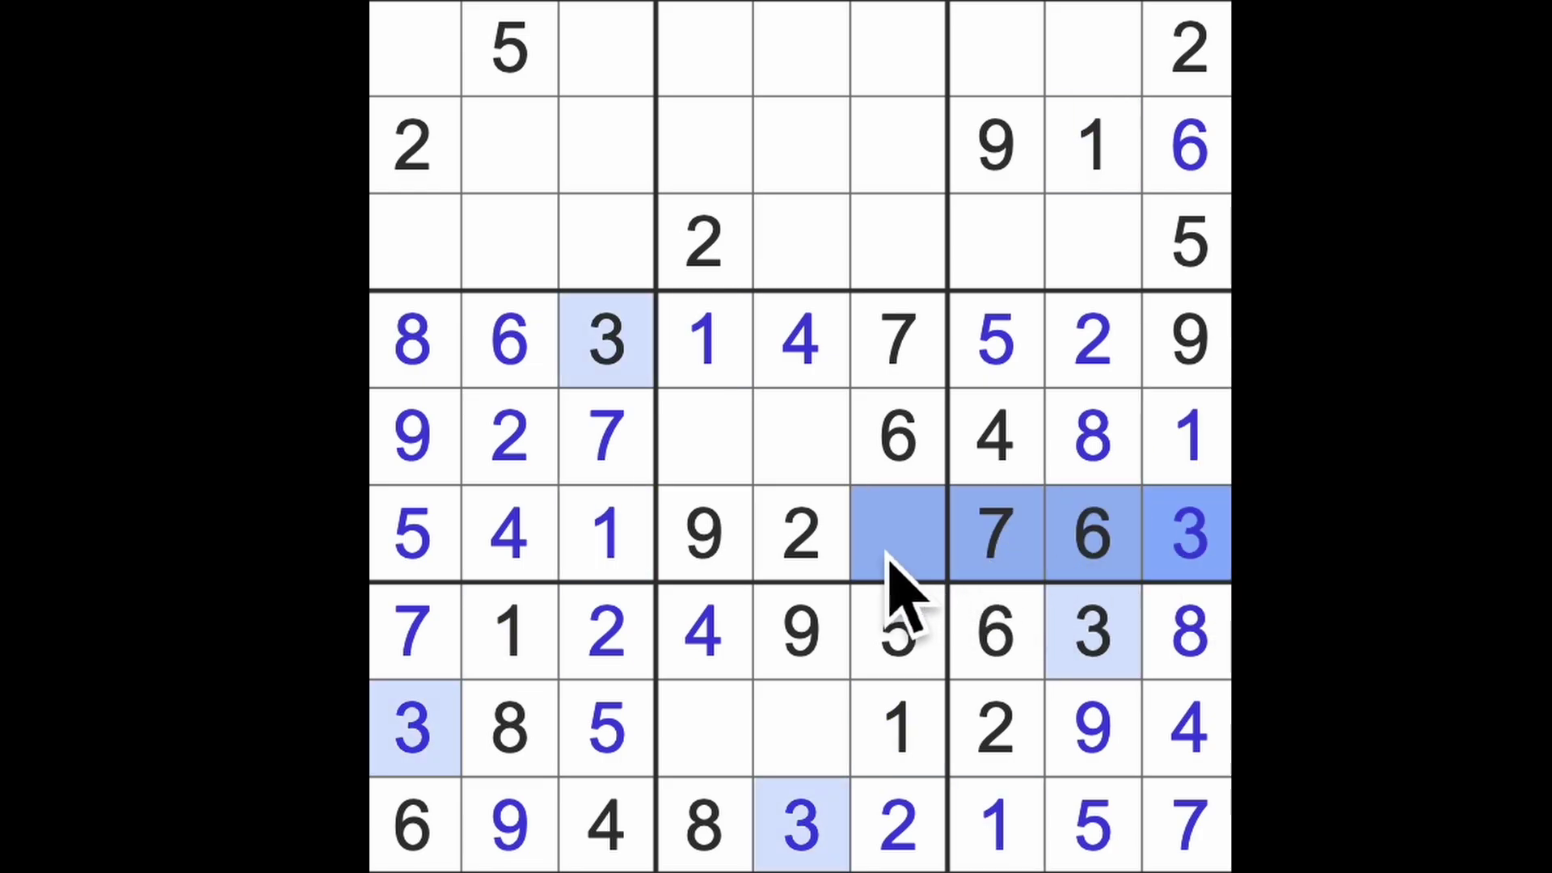
{"action": "left_click_drag", "start_coordinate": [800, 837], "coordinate": [801, 437]}
{"action": "left_click", "coordinate": [706, 437]}
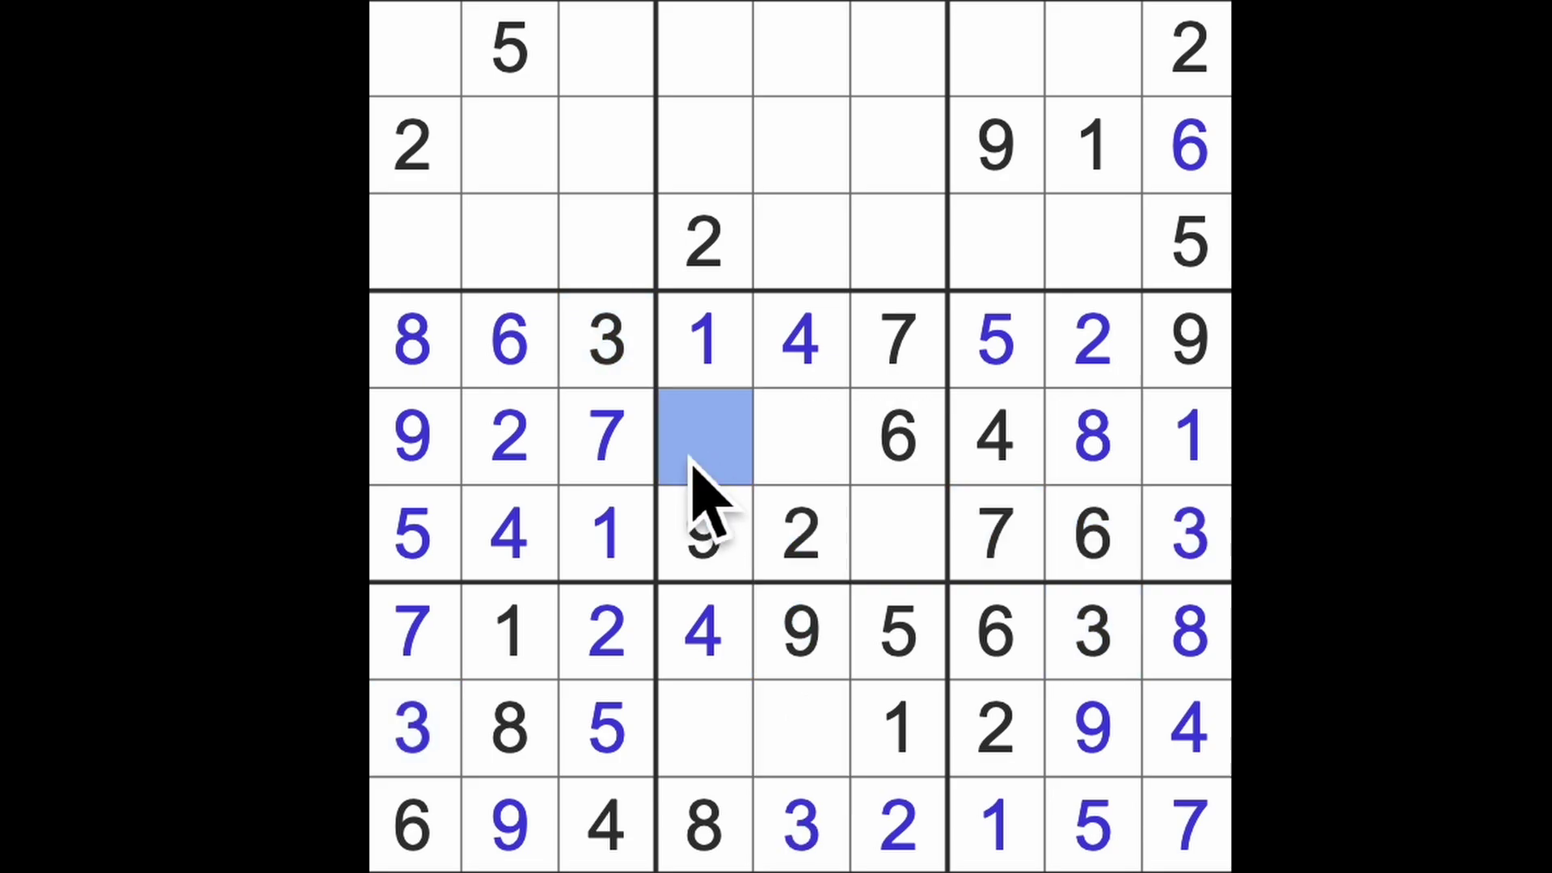
{"action": "type", "text": "3"}
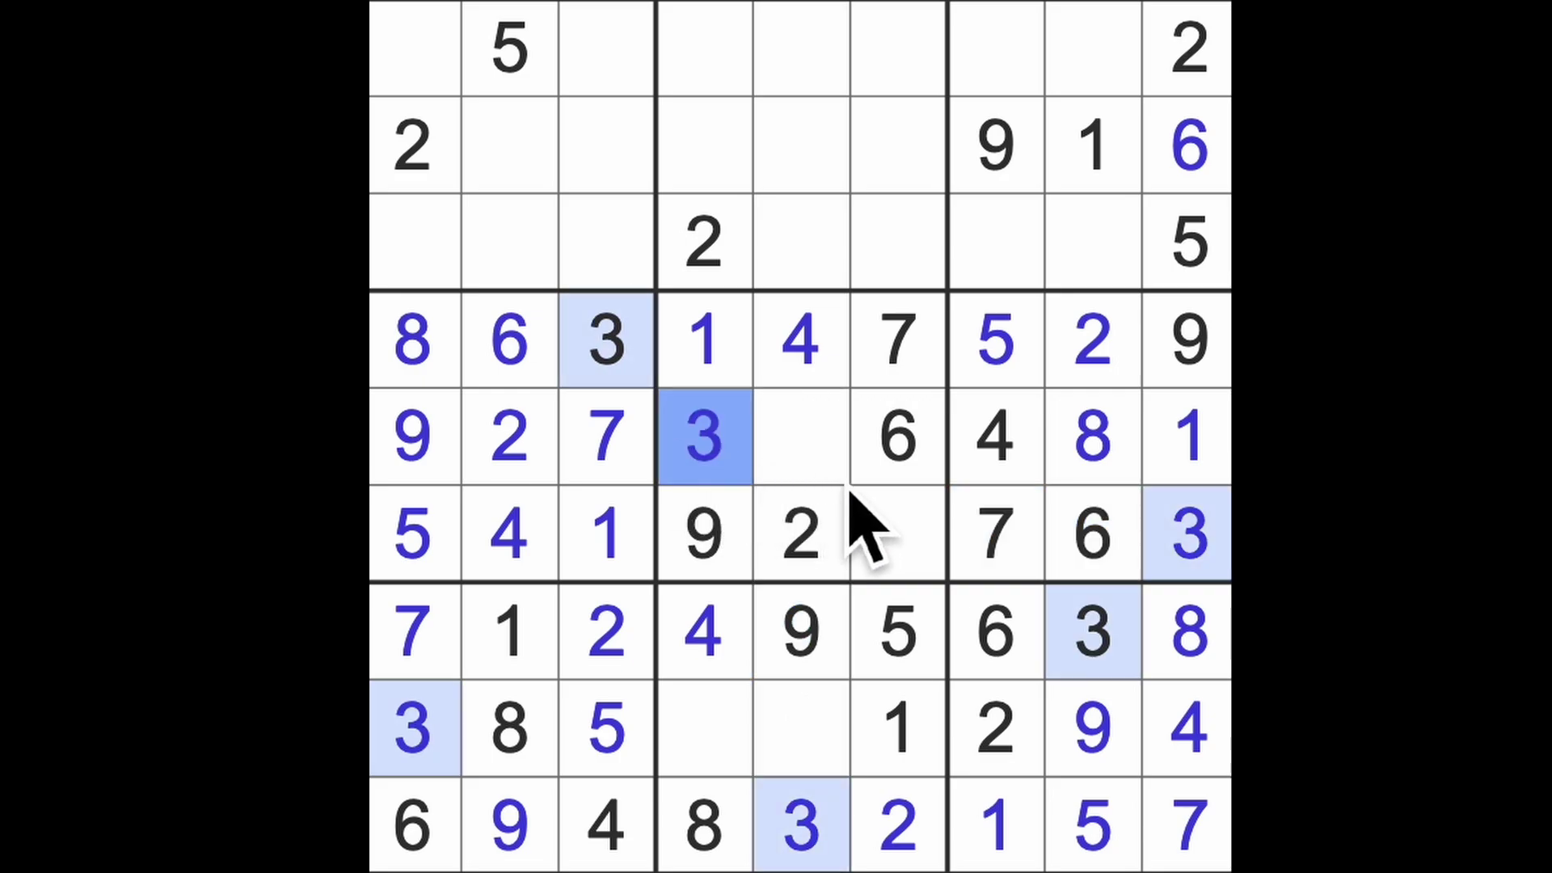
{"action": "left_click", "coordinate": [800, 456]}
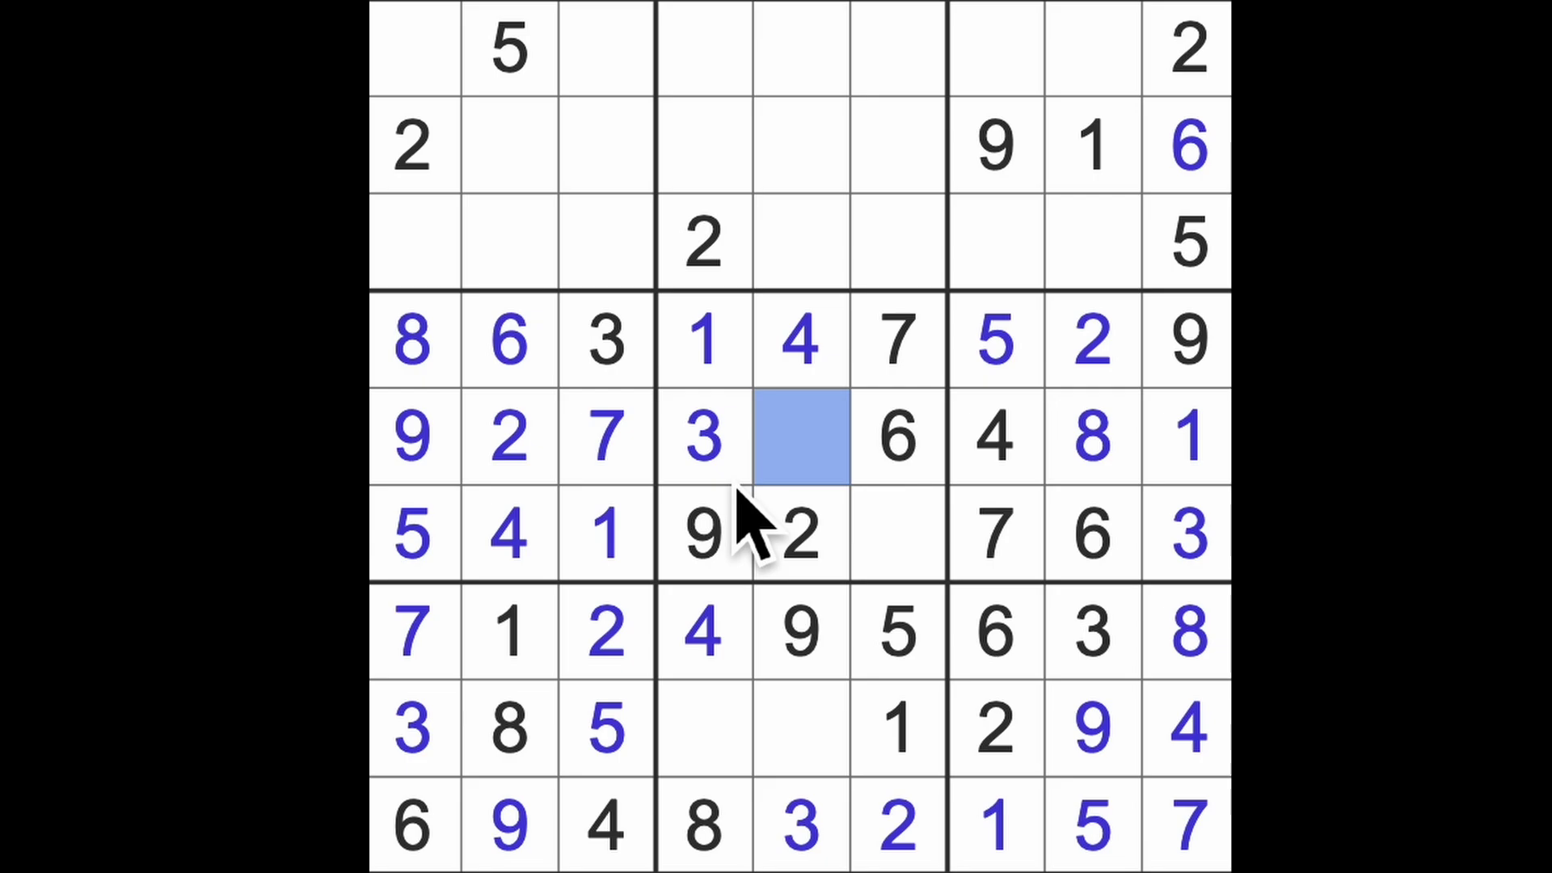
{"action": "type", "text": "5"}
{"action": "left_click", "coordinate": [922, 551]}
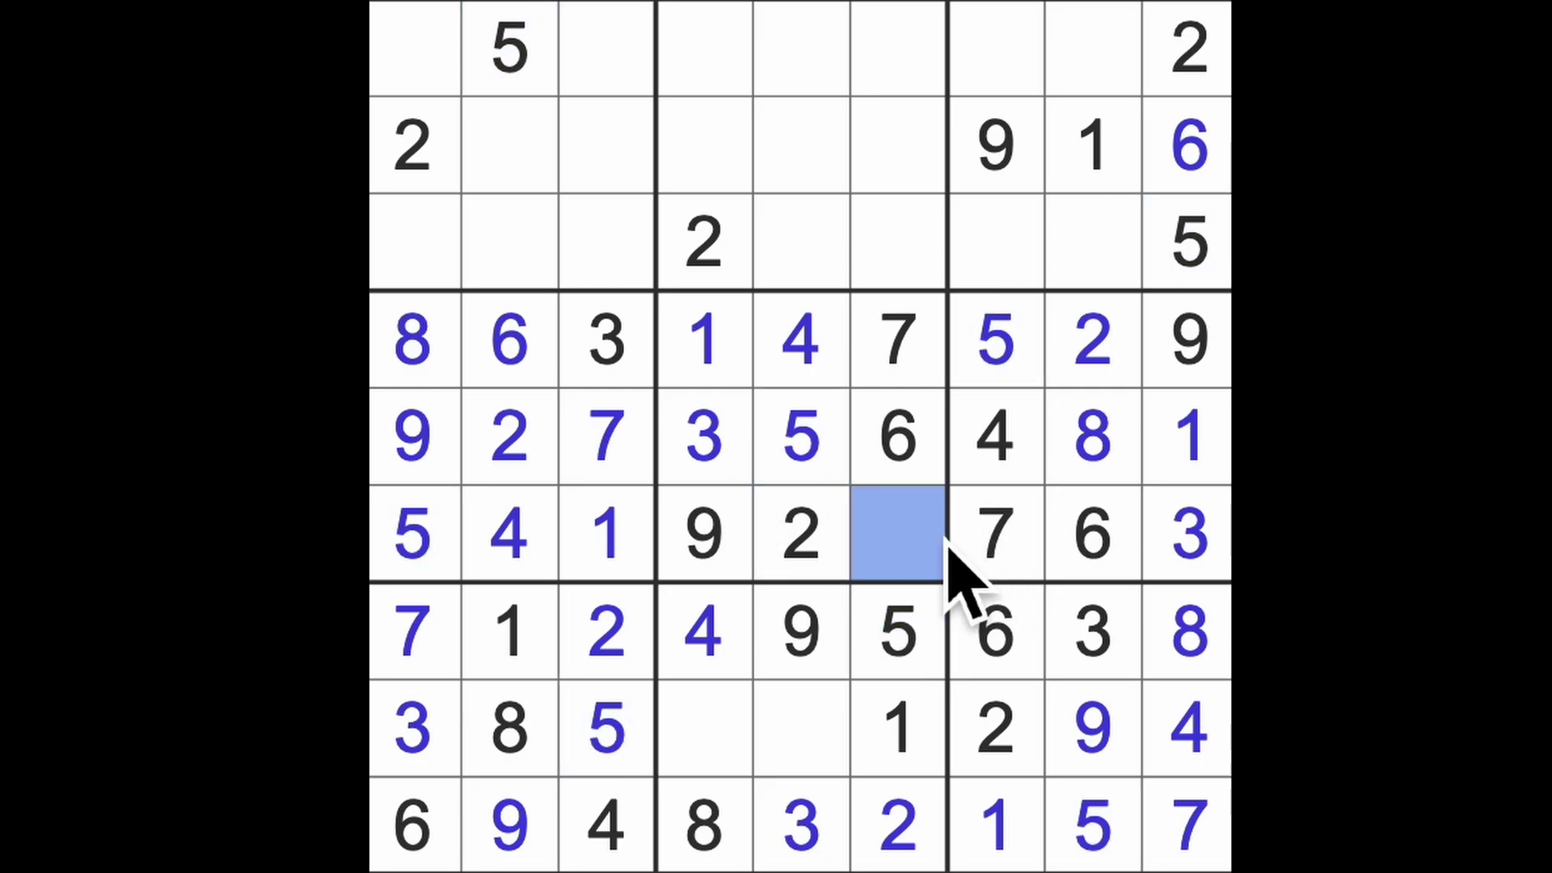
{"action": "type", "text": "8"}
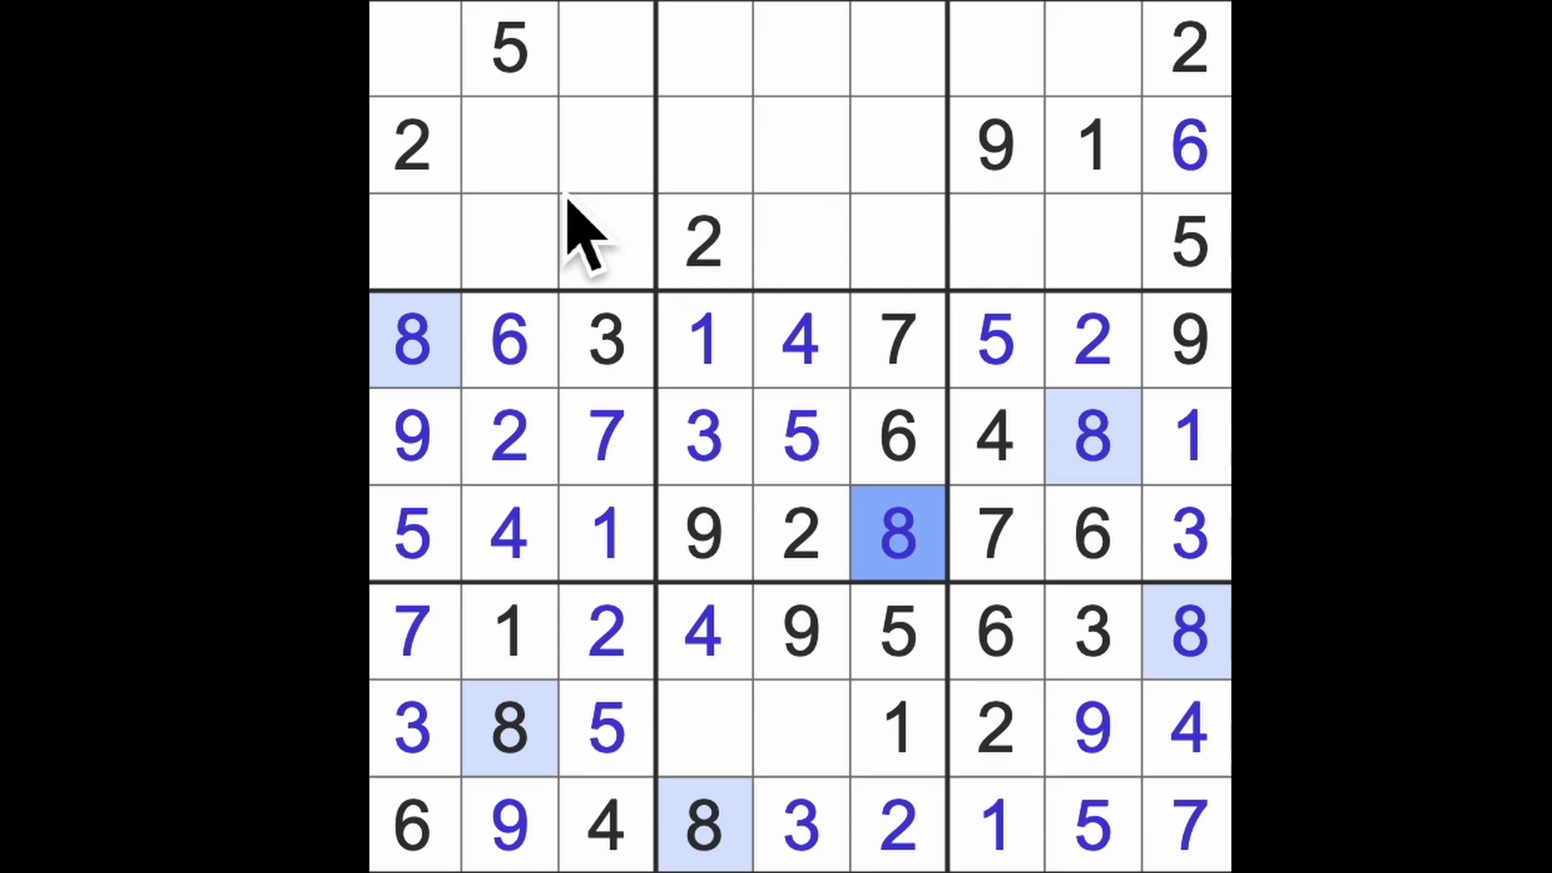
Mark the top-left box's empty cells, compare row 2's 9 and 6, and put 8 at row 2, column 3.
{"action": "left_click_drag", "start_coordinate": [509, 146], "coordinate": [521, 260]}
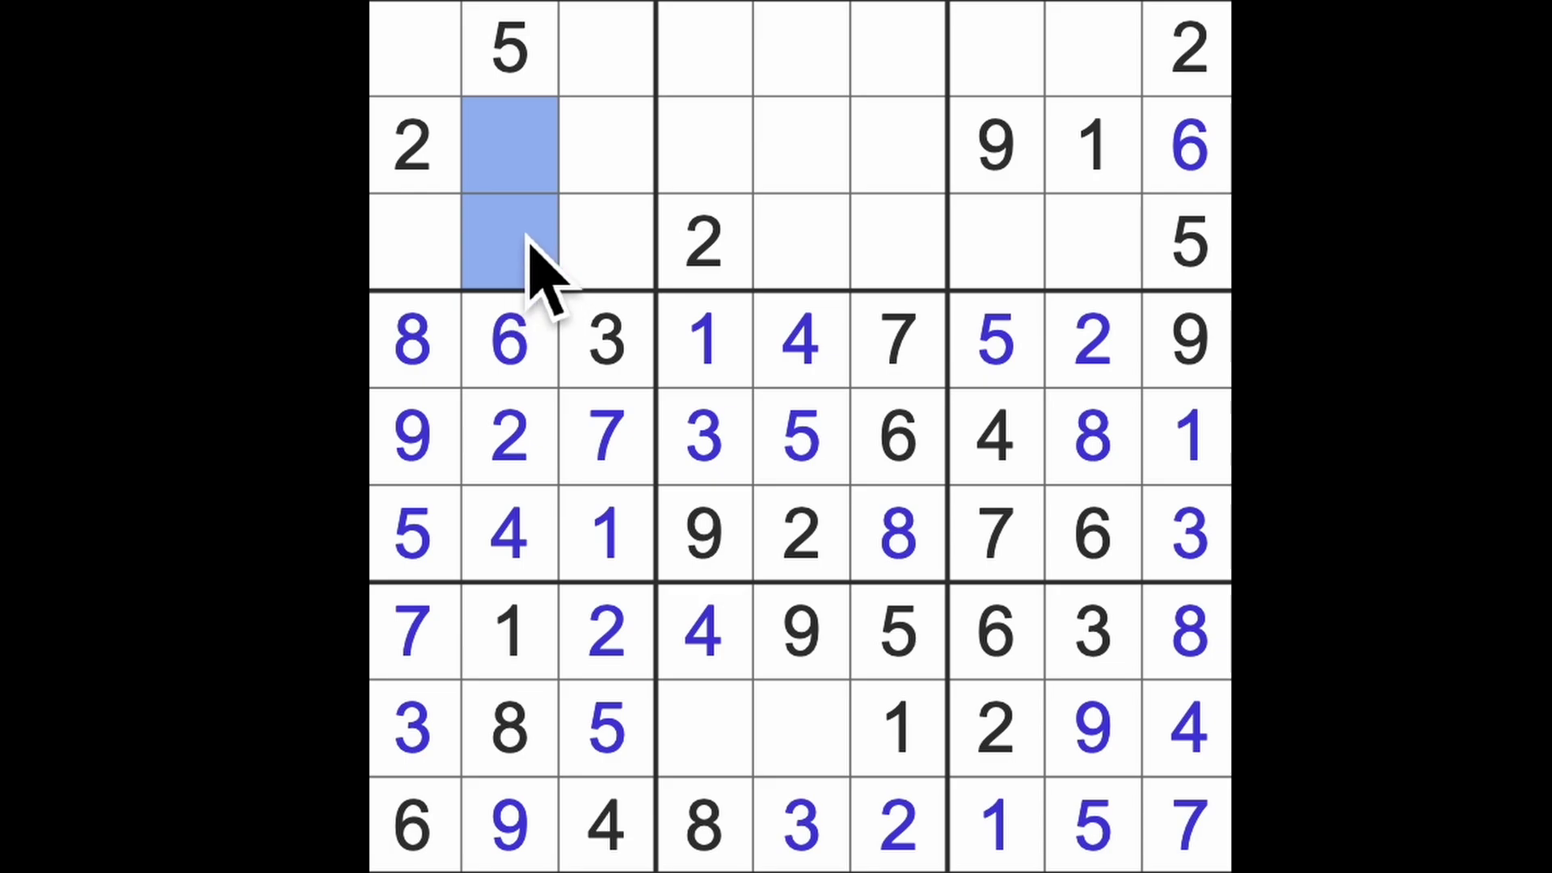
{"action": "left_click", "coordinate": [414, 242]}
{"action": "left_click", "coordinate": [415, 55], "text": "ctrl"}
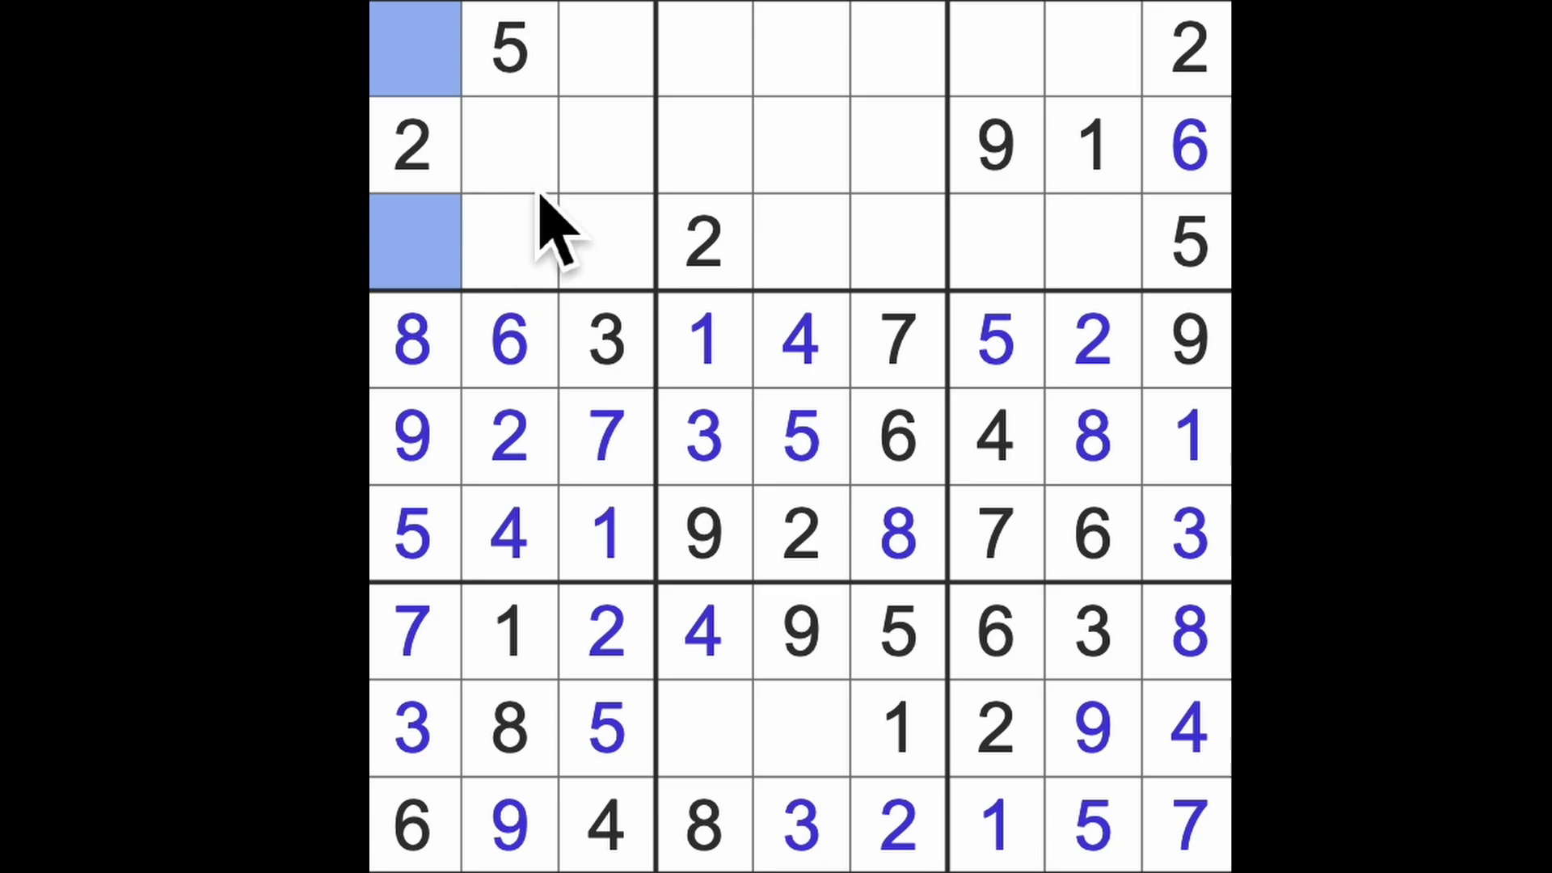
{"action": "left_click_drag", "start_coordinate": [606, 49], "coordinate": [606, 243]}
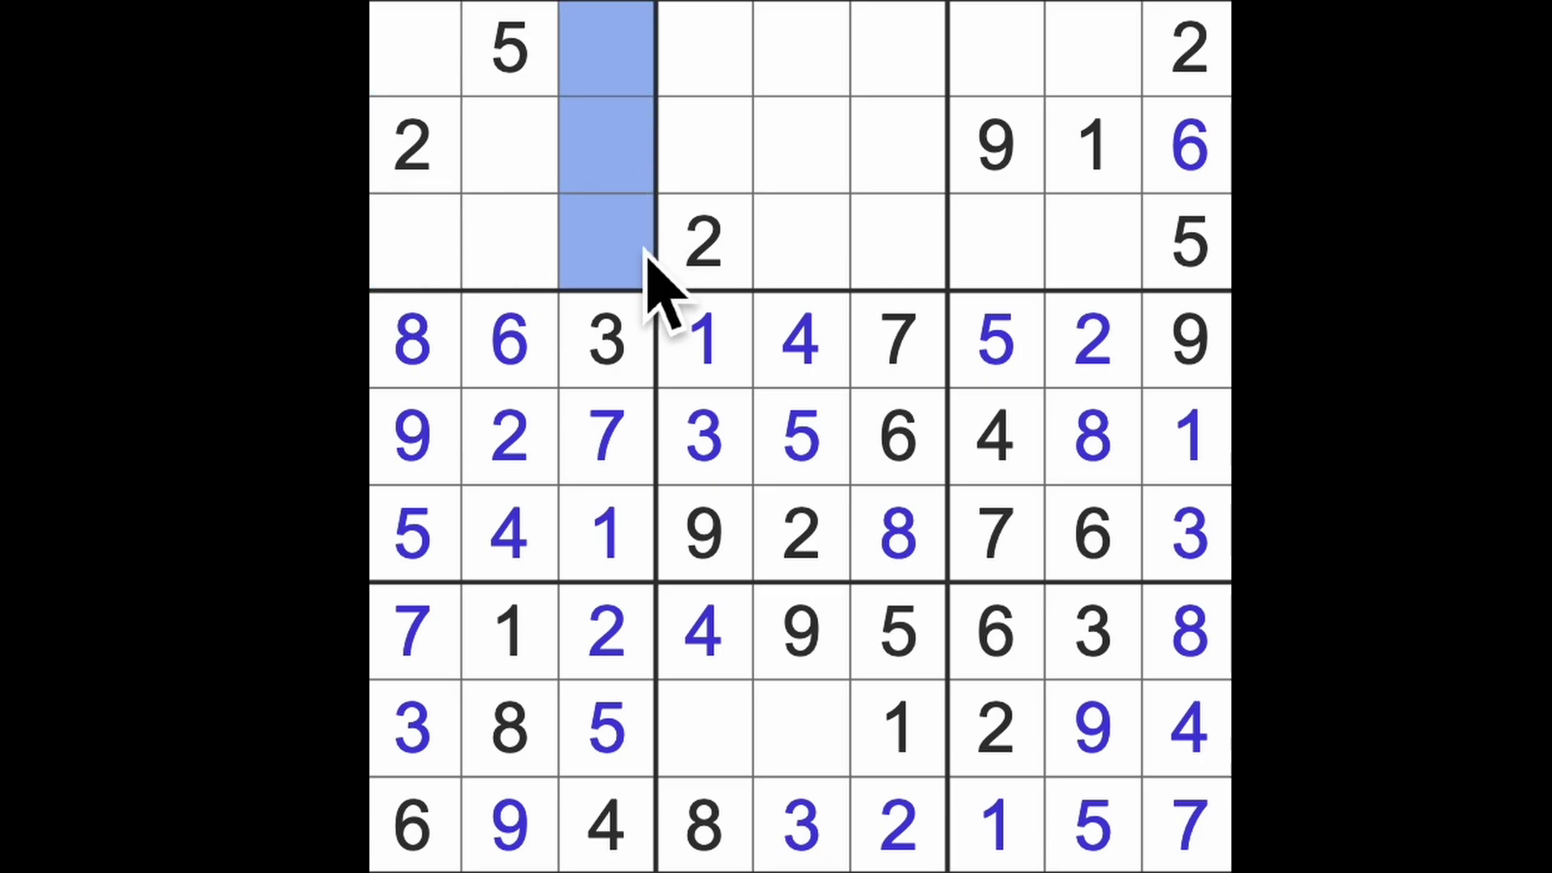
{"action": "left_click", "coordinate": [1189, 146], "text": "ctrl"}
{"action": "left_click", "coordinate": [998, 146], "text": "ctrl"}
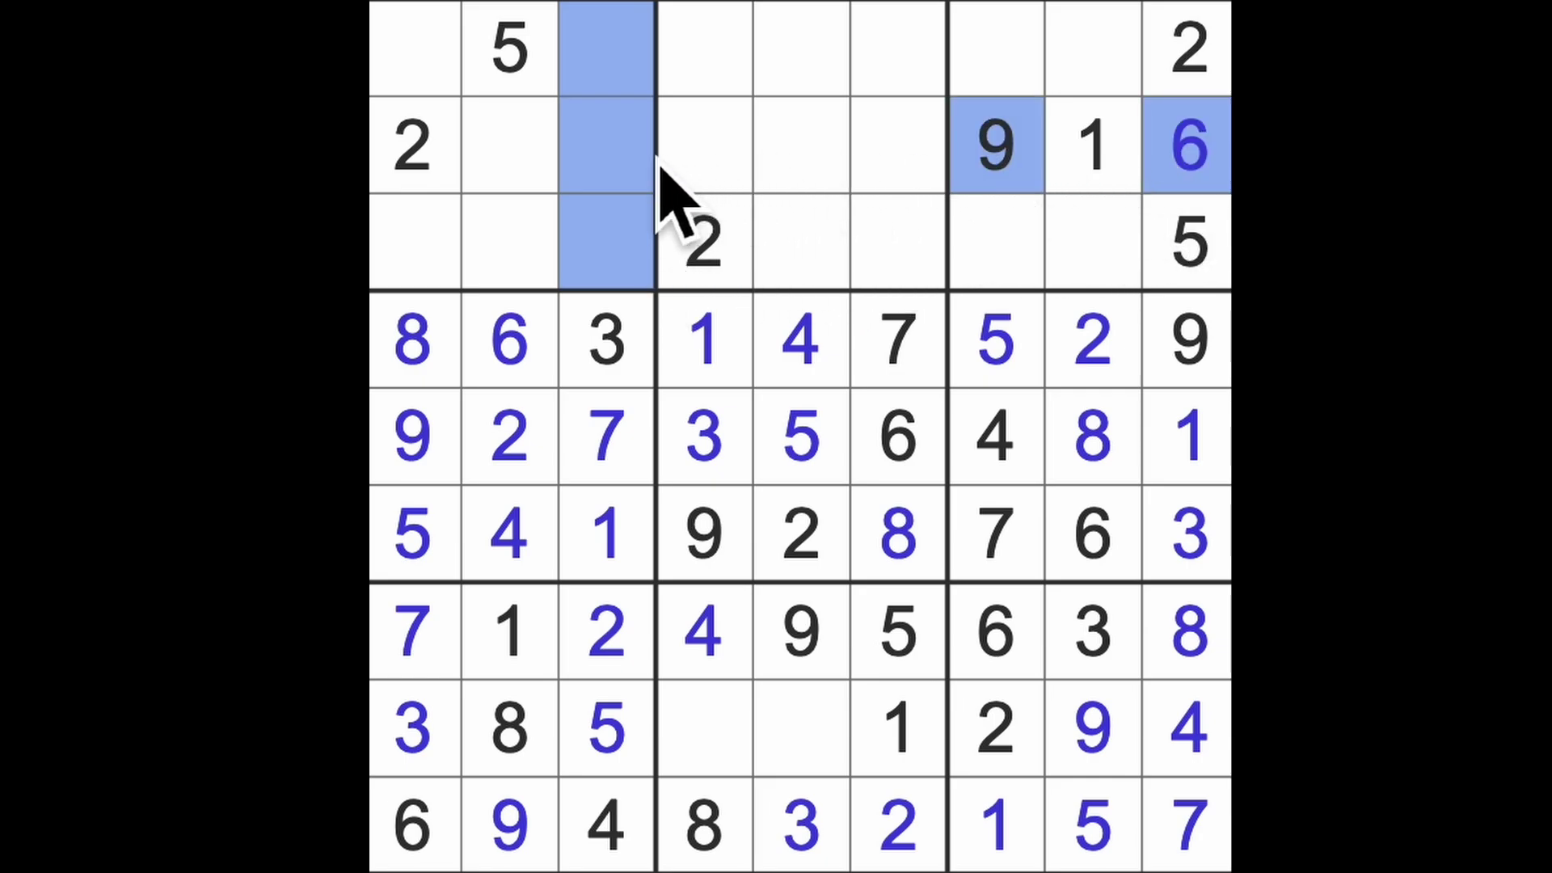
{"action": "left_click", "coordinate": [613, 146]}
{"action": "type", "text": "8"}
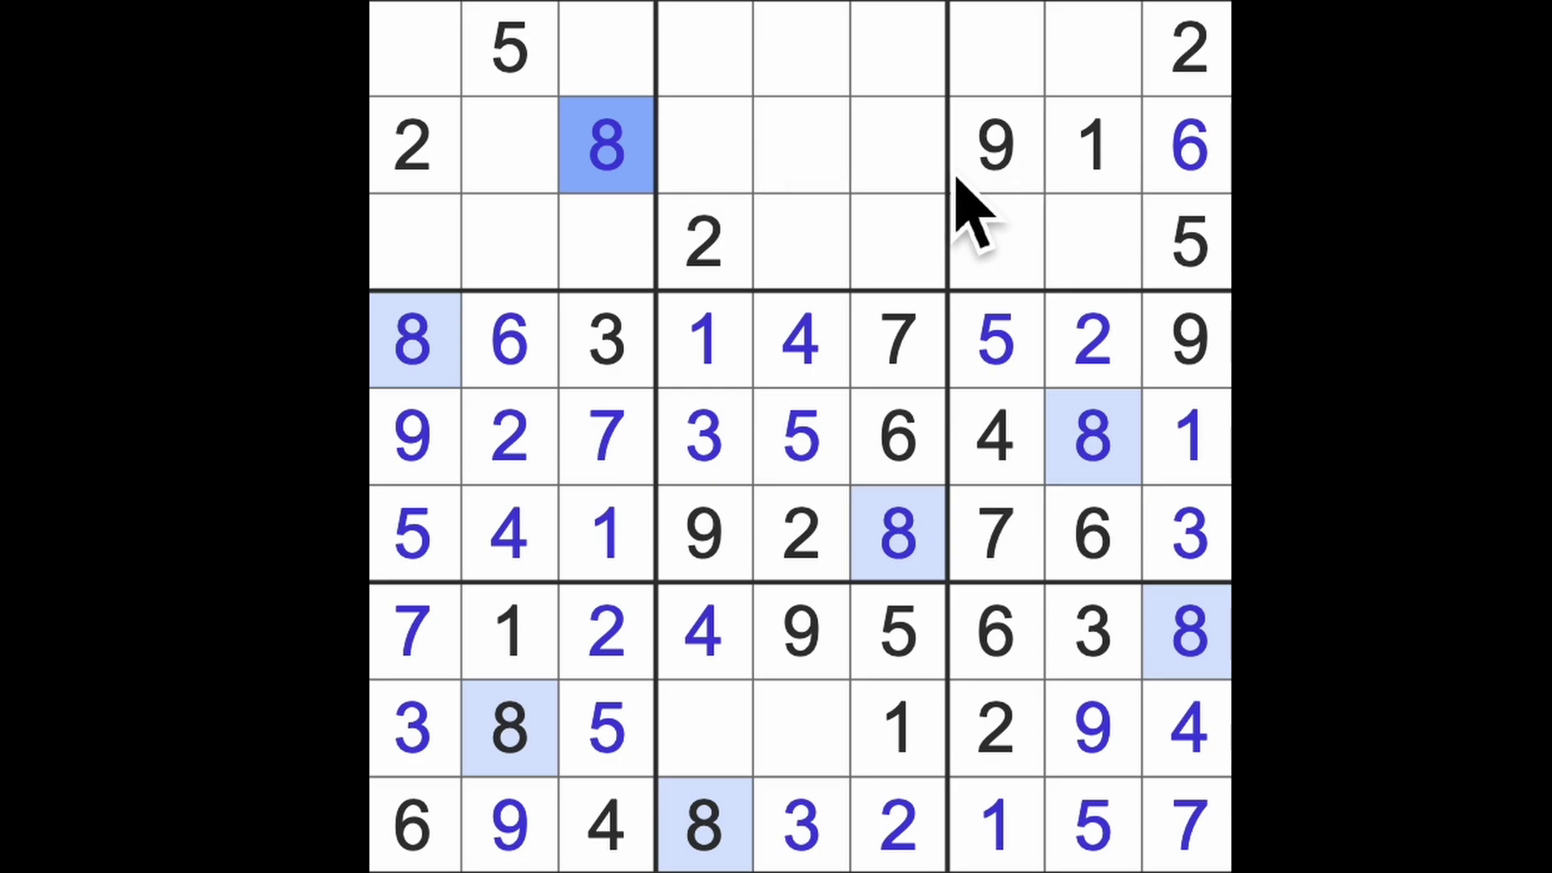
Highlight all 5s and trace rows 1 and 3 and columns 5 and 6.
{"action": "left_click", "coordinate": [1192, 267]}
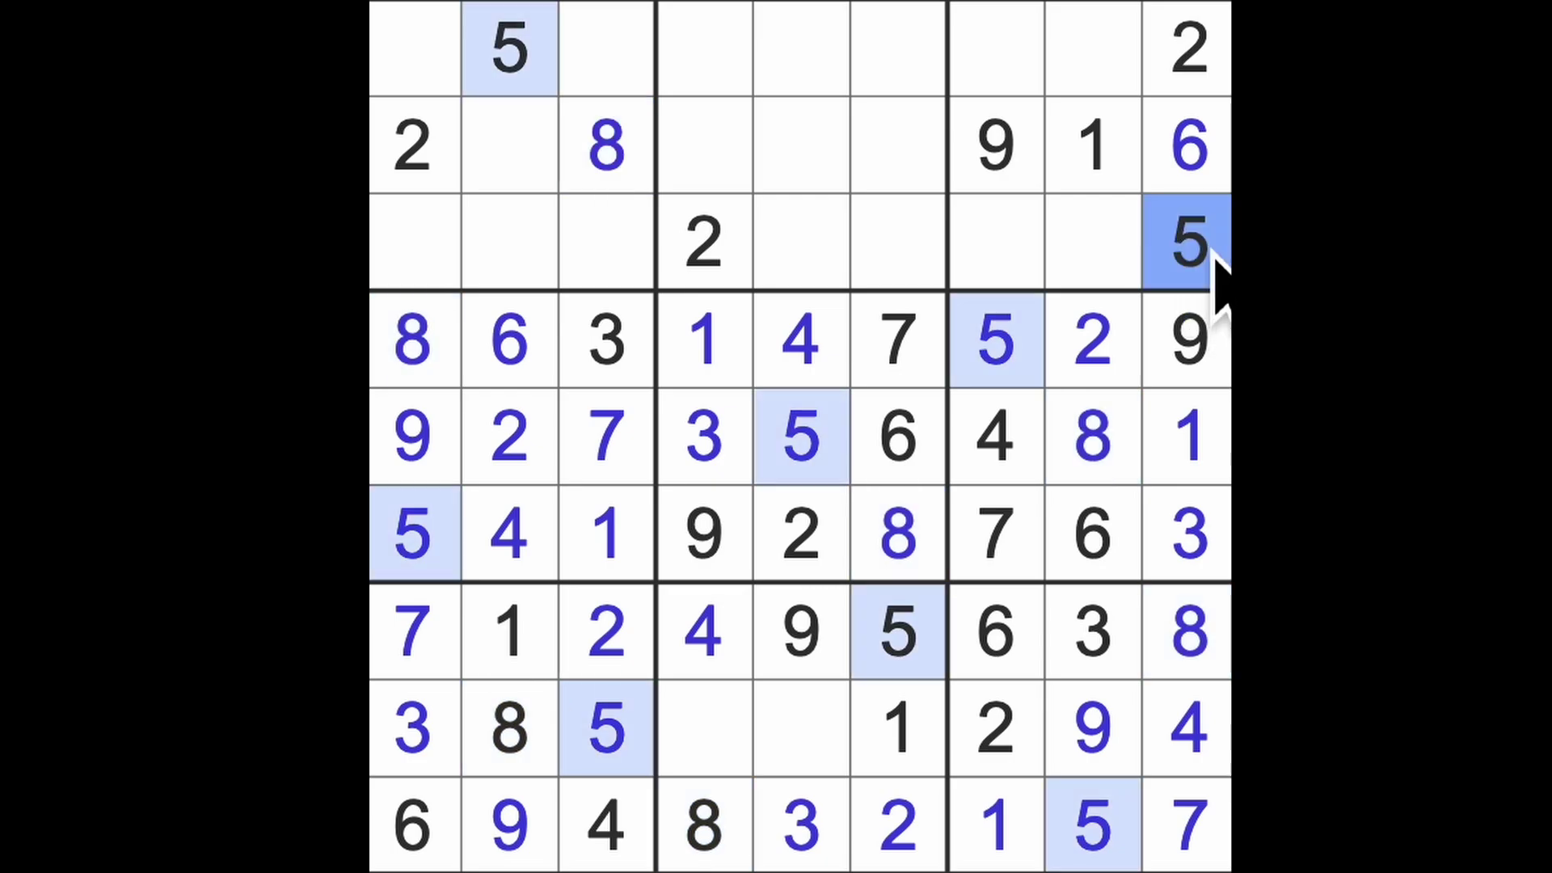
{"action": "left_click_drag", "start_coordinate": [1191, 242], "coordinate": [825, 243]}
{"action": "left_click_drag", "start_coordinate": [608, 49], "coordinate": [897, 49]}
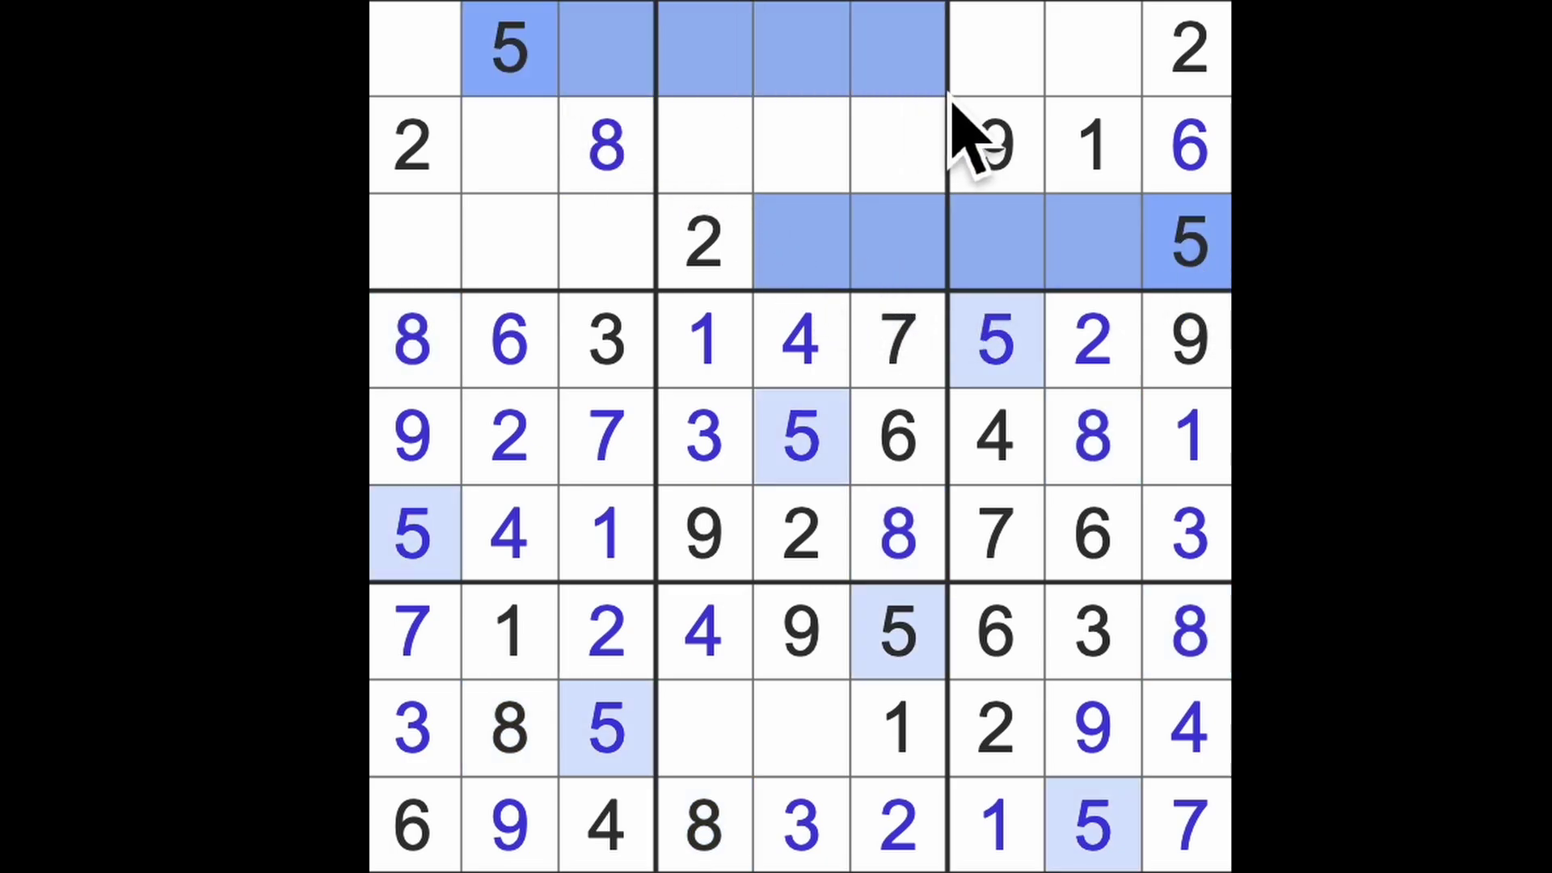
{"action": "left_click_drag", "start_coordinate": [800, 436], "coordinate": [801, 145]}
{"action": "left_click_drag", "start_coordinate": [898, 631], "coordinate": [897, 340]}
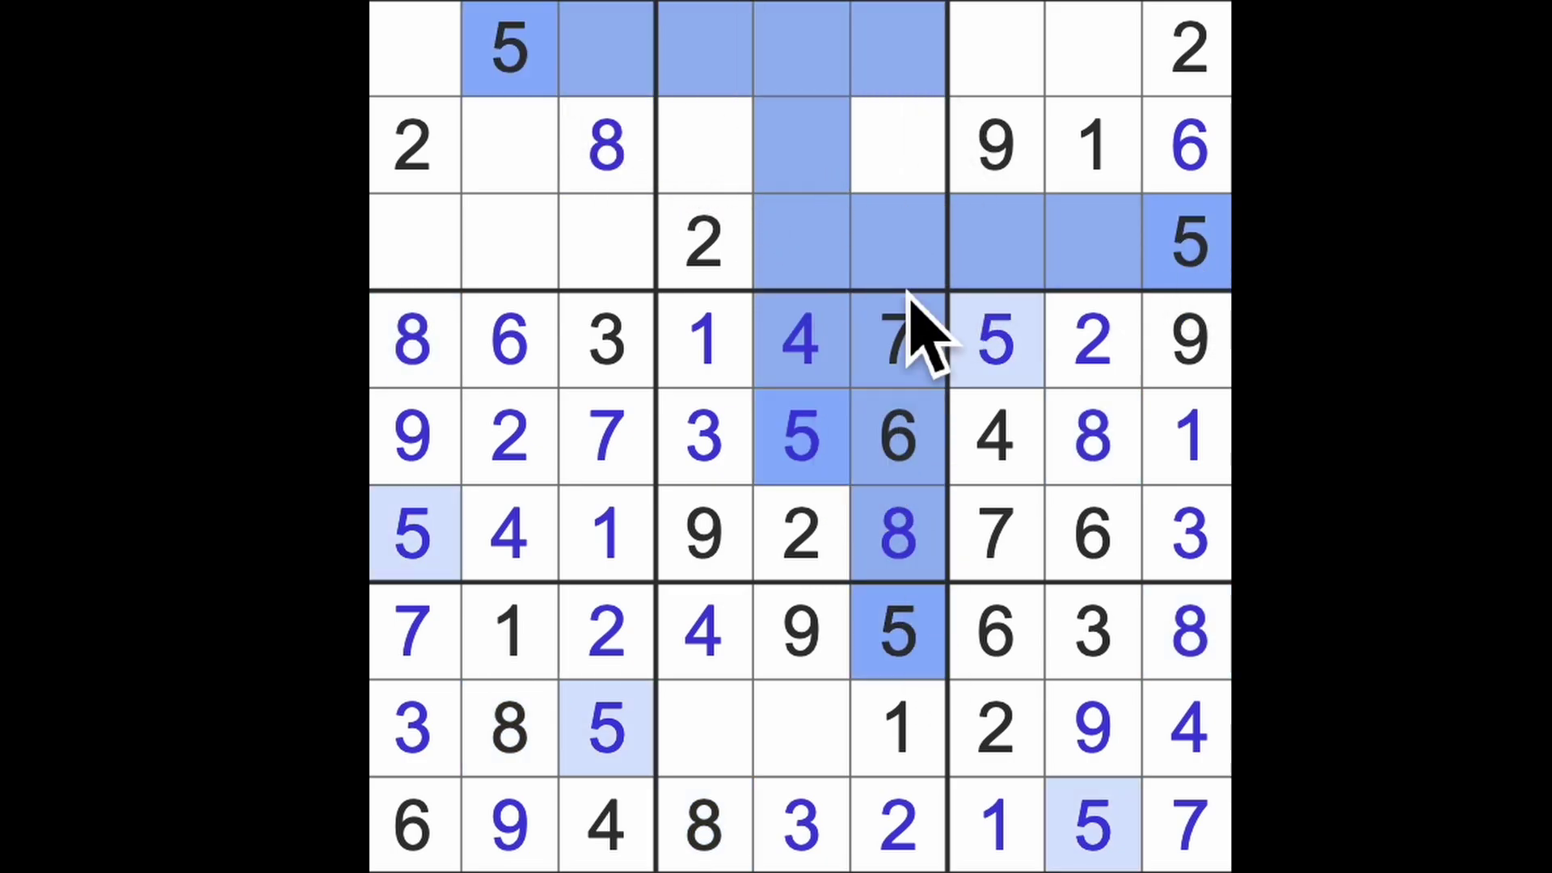
Mark row 2 column 4, row 8's two empty cells and row 1 column 4, then clear the marks.
{"action": "left_click", "coordinate": [705, 146]}
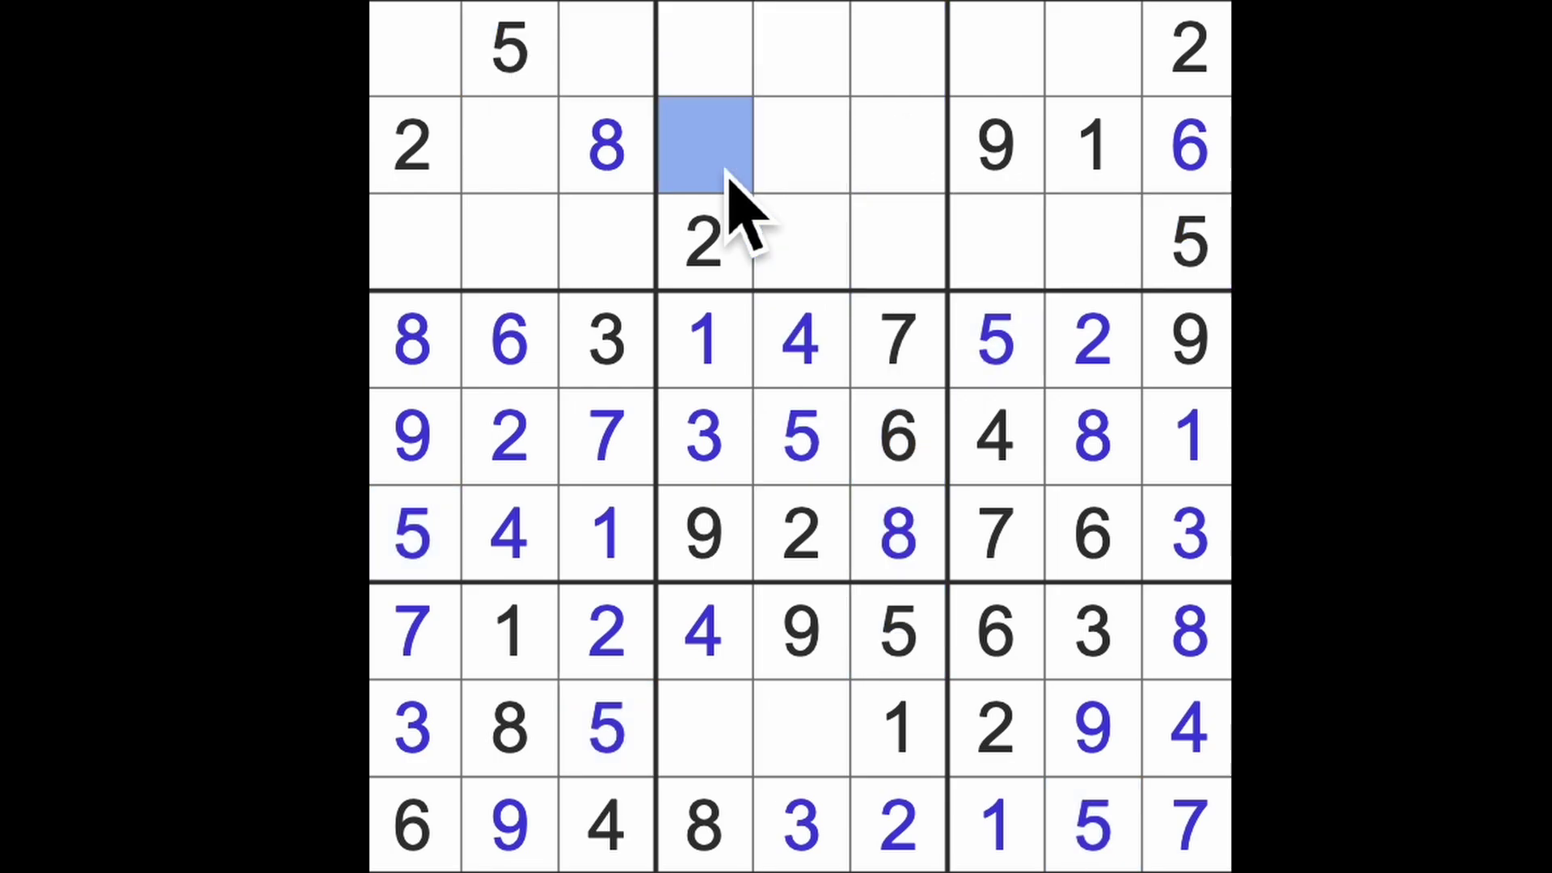
{"action": "type", "text": "5"}
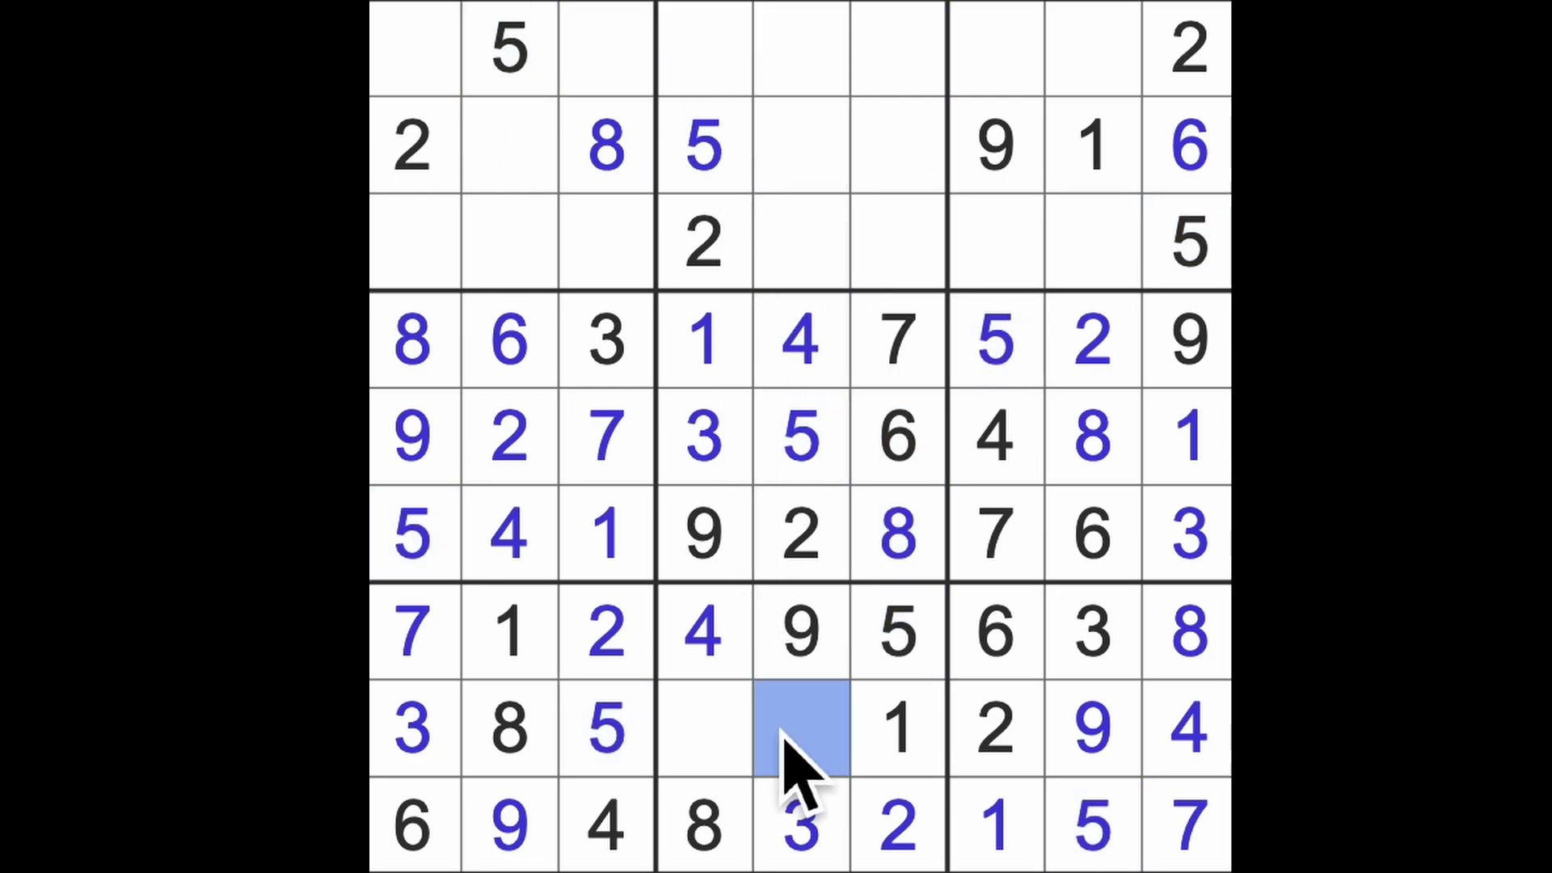
{"action": "left_click_drag", "start_coordinate": [800, 727], "coordinate": [729, 739]}
{"action": "left_click", "coordinate": [705, 48], "text": "ctrl"}
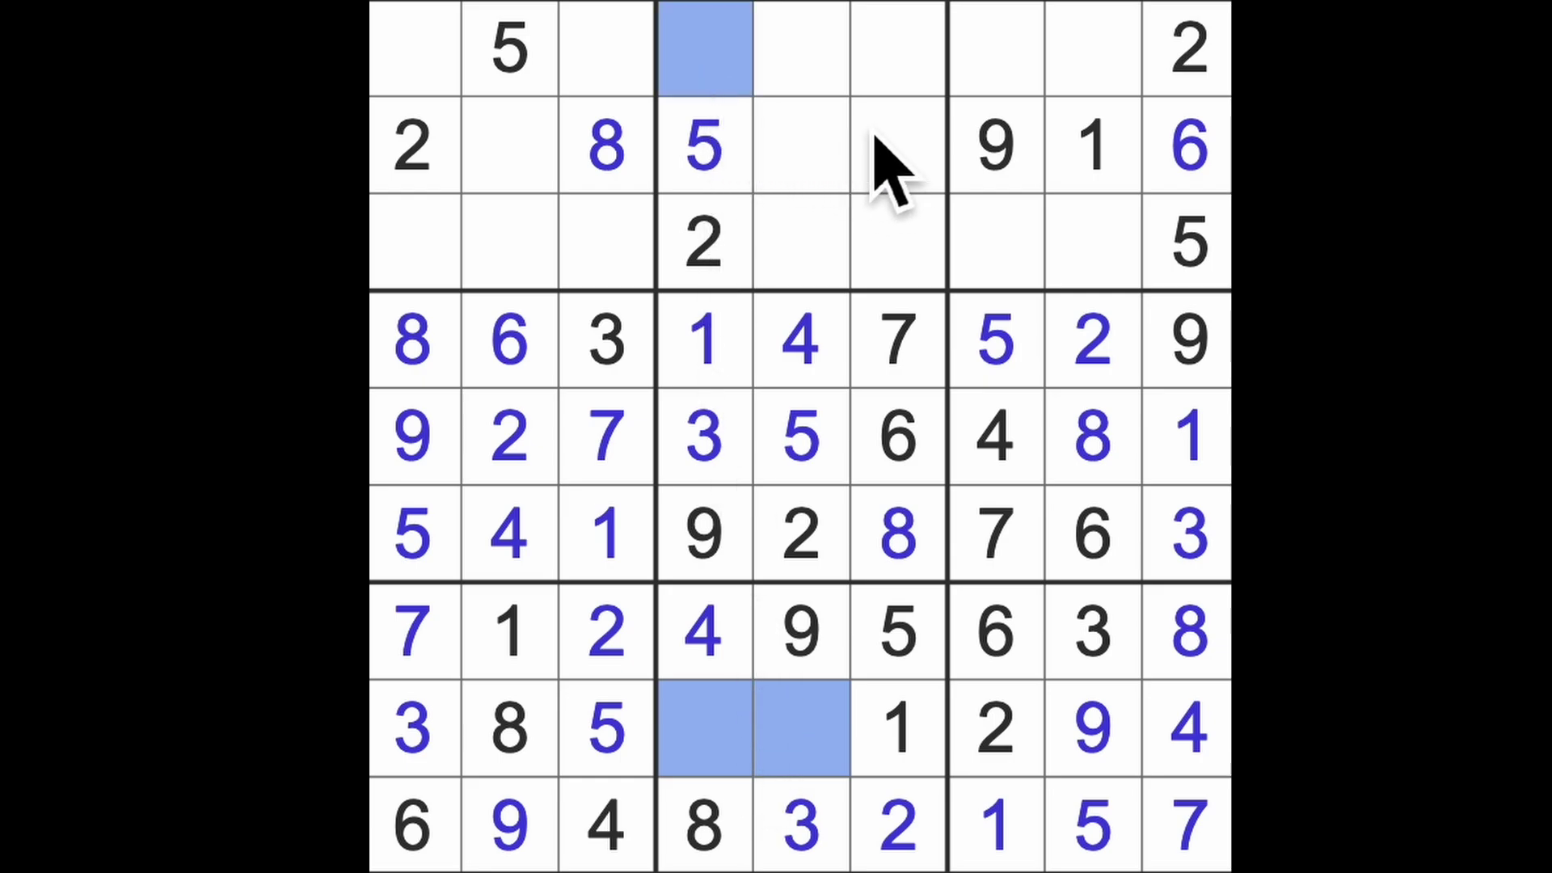
{"action": "key", "text": "Escape"}
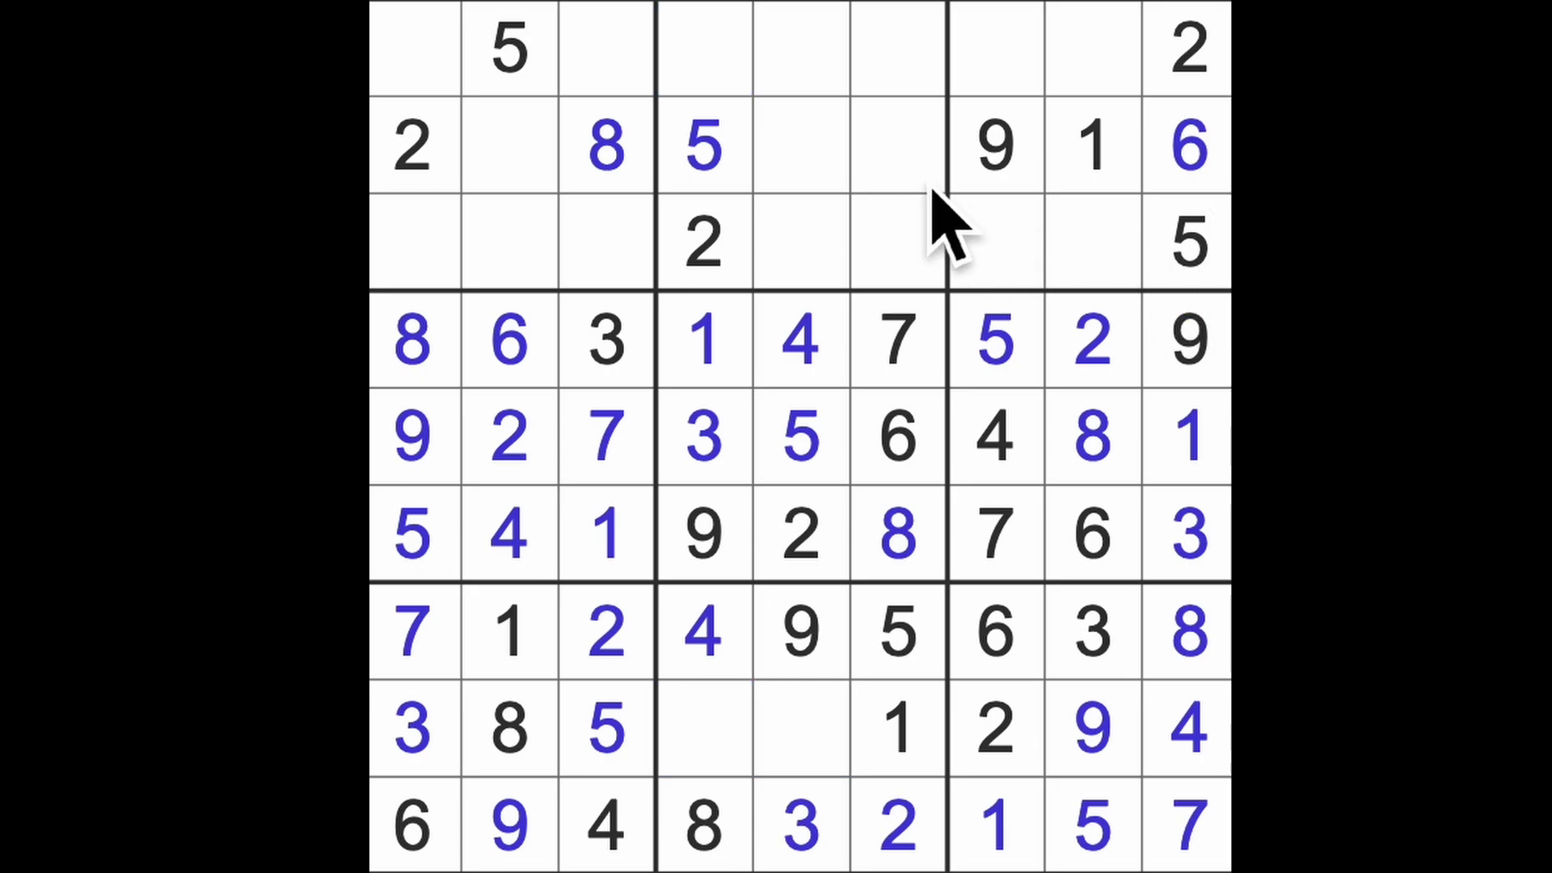
Mark row 2 across columns 2-6 and column 2 down rows 2-6, ending on row 2, column 6.
{"action": "left_click_drag", "start_coordinate": [897, 147], "coordinate": [509, 146]}
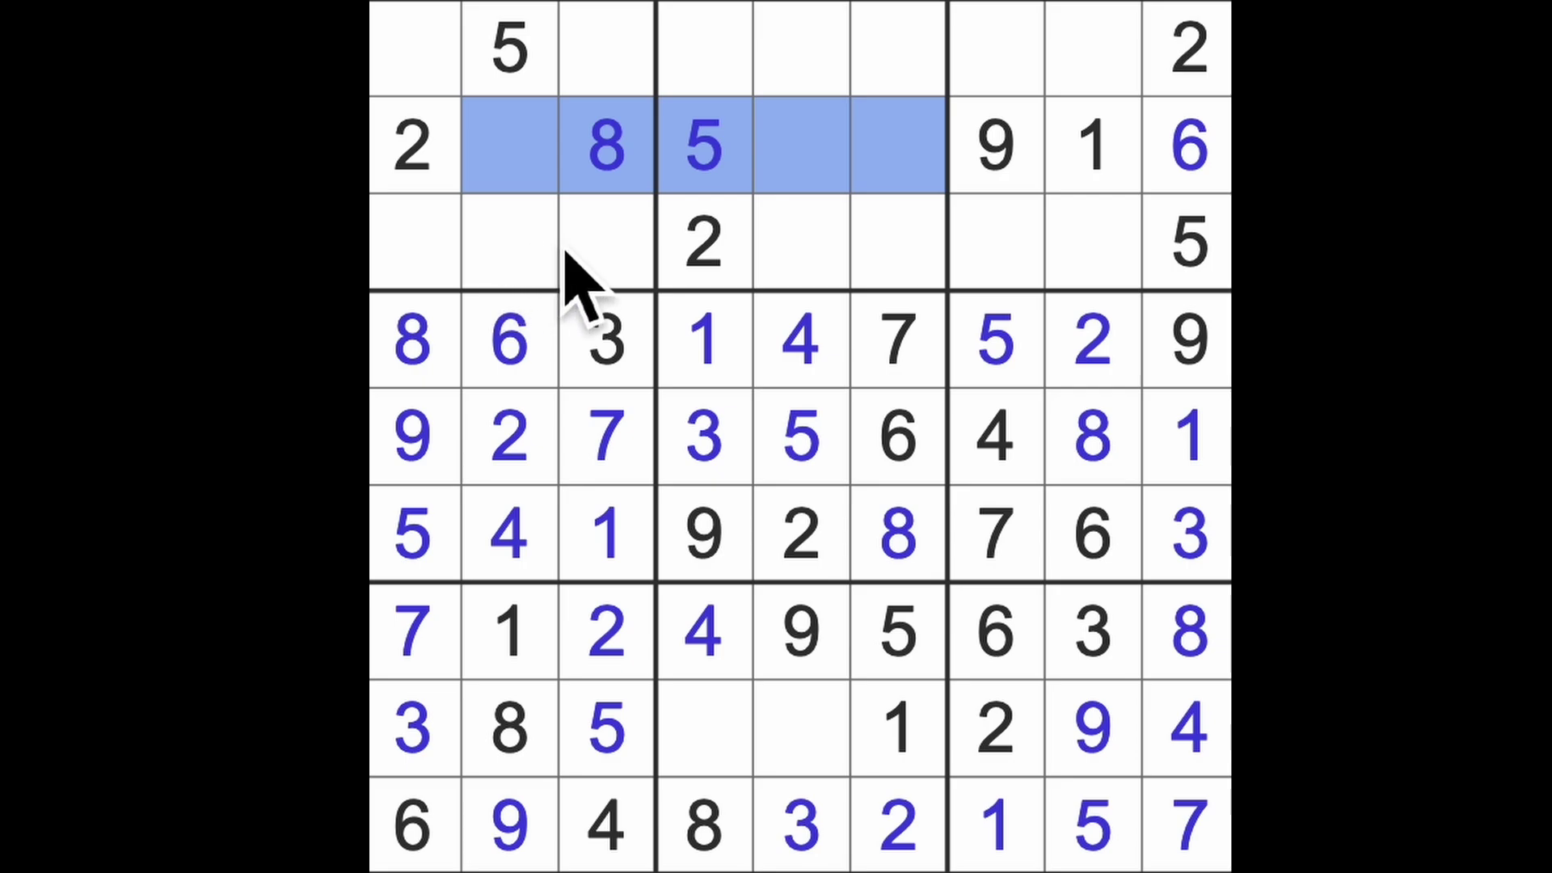
{"action": "left_click_drag", "start_coordinate": [509, 533], "coordinate": [509, 146]}
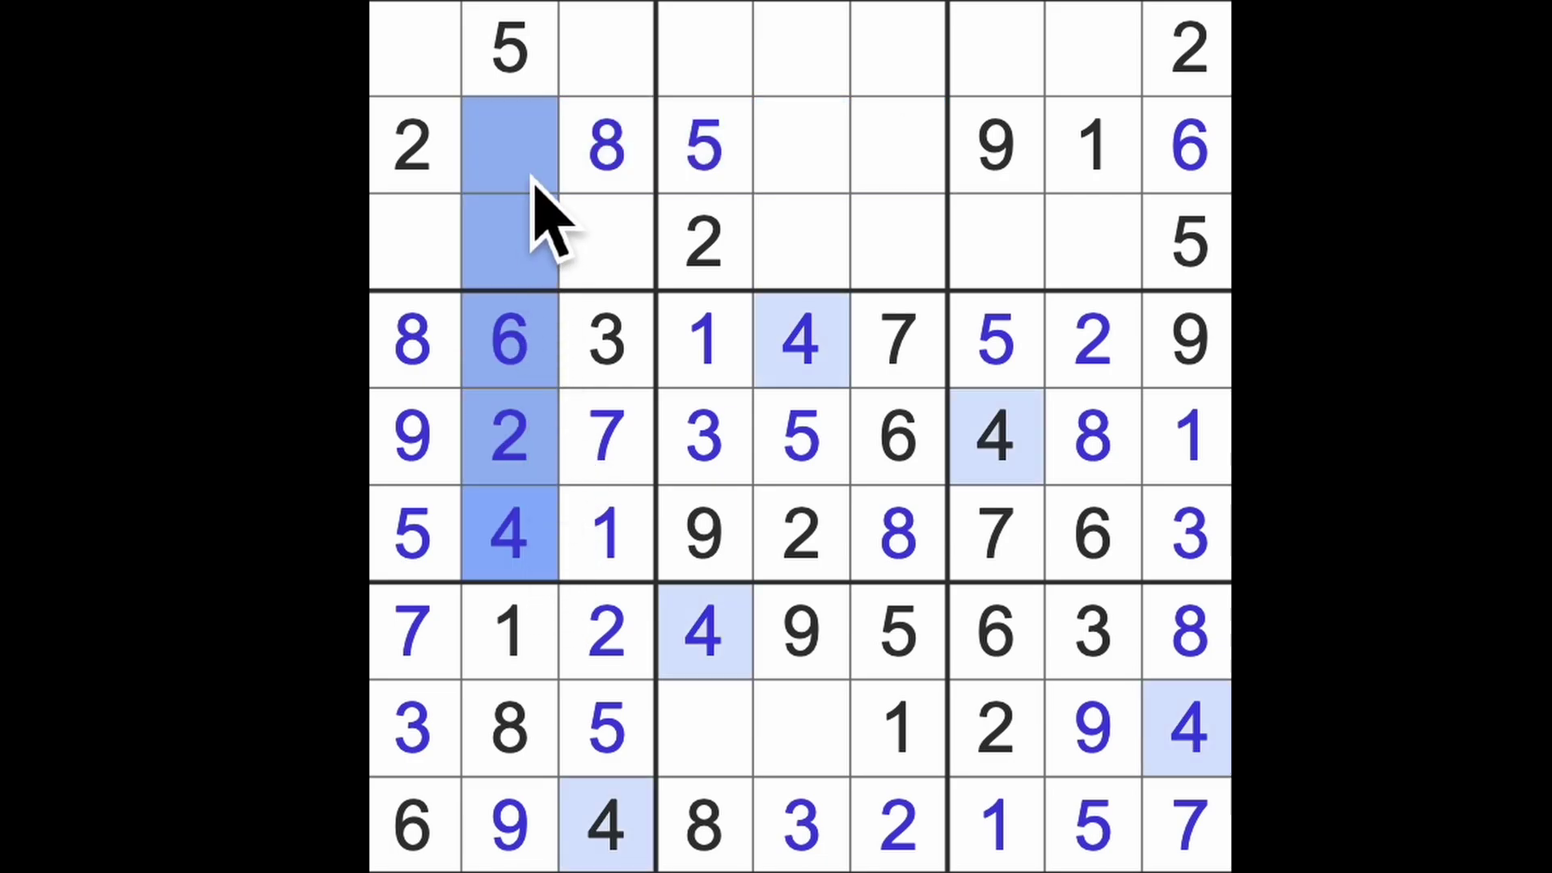
{"action": "left_click_drag", "start_coordinate": [802, 346], "coordinate": [821, 208]}
{"action": "left_click", "coordinate": [898, 146]}
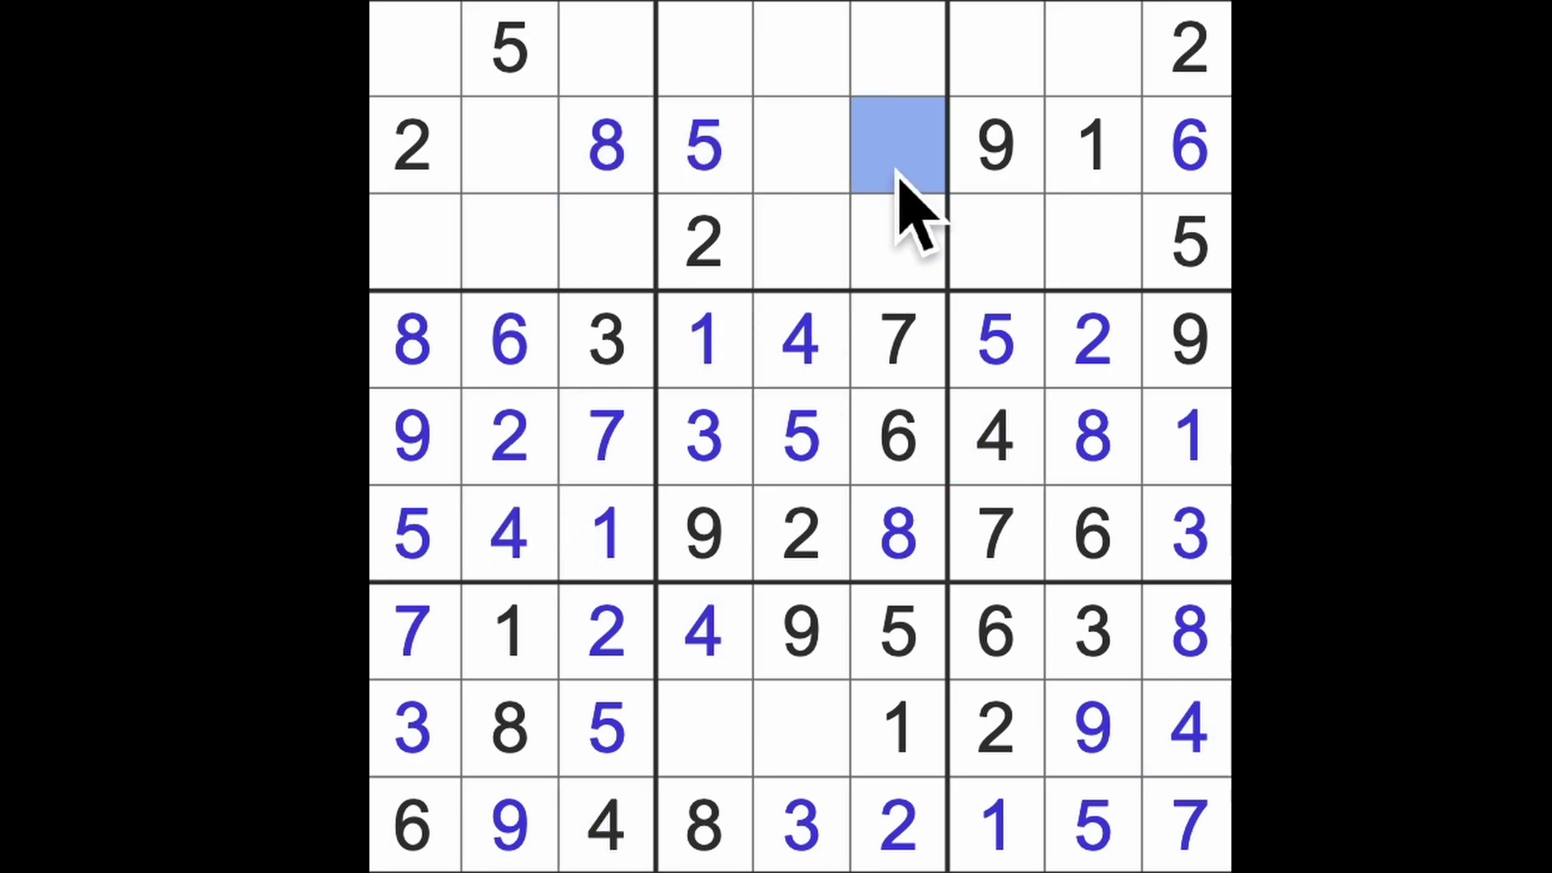
{"action": "type", "text": "4"}
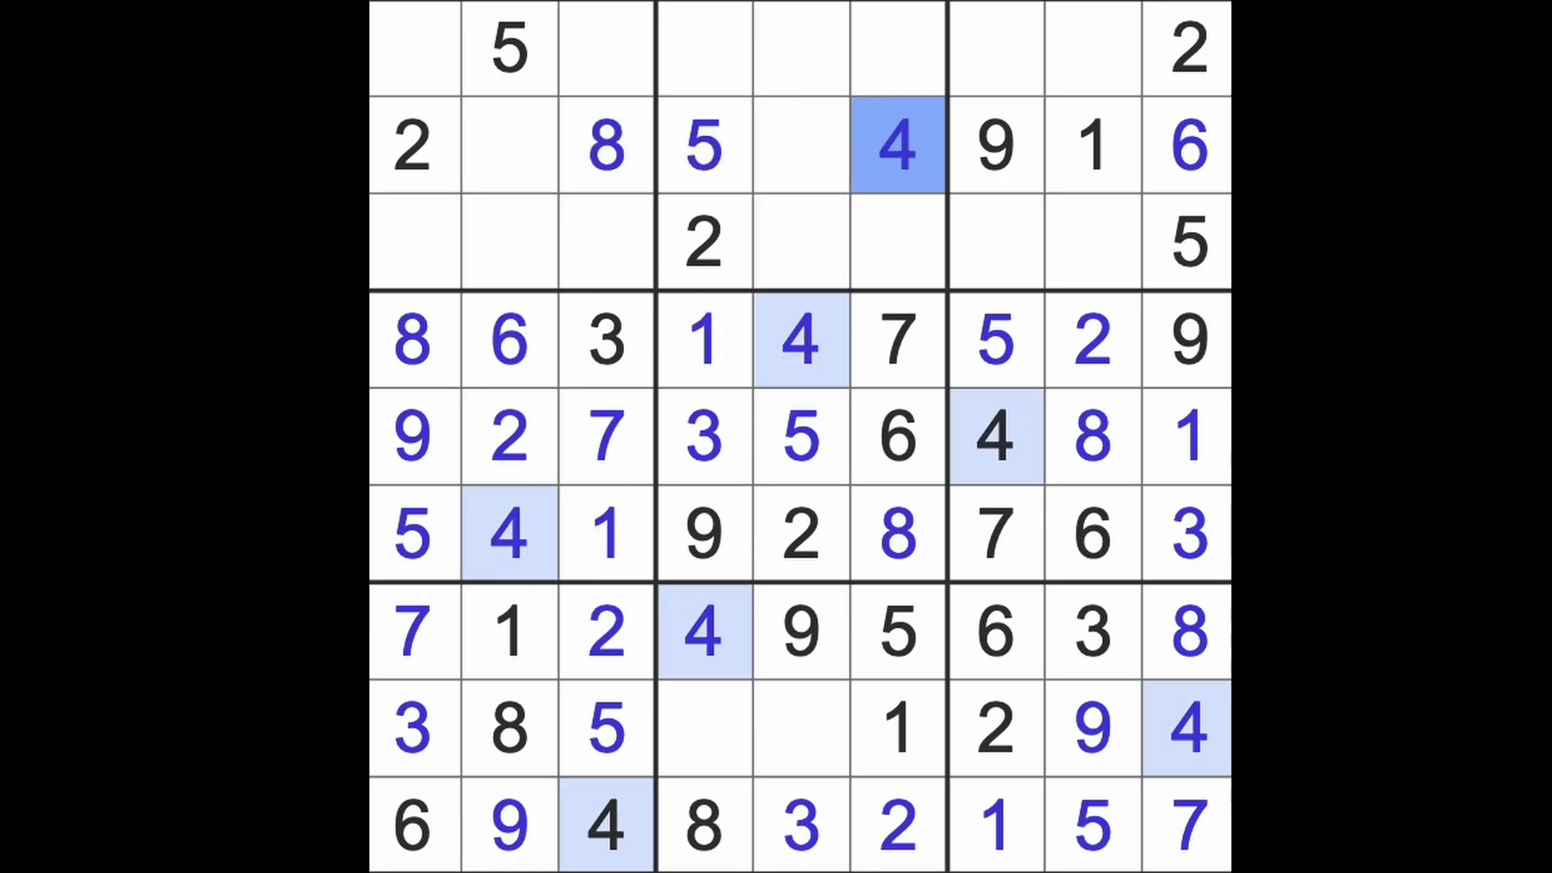
Mark candidate cells r2c5, r2c2, r3c2, r8c5 and r8c4, then scan column 5.
{"action": "left_click", "coordinate": [800, 146]}
{"action": "left_click", "coordinate": [510, 146], "text": "ctrl"}
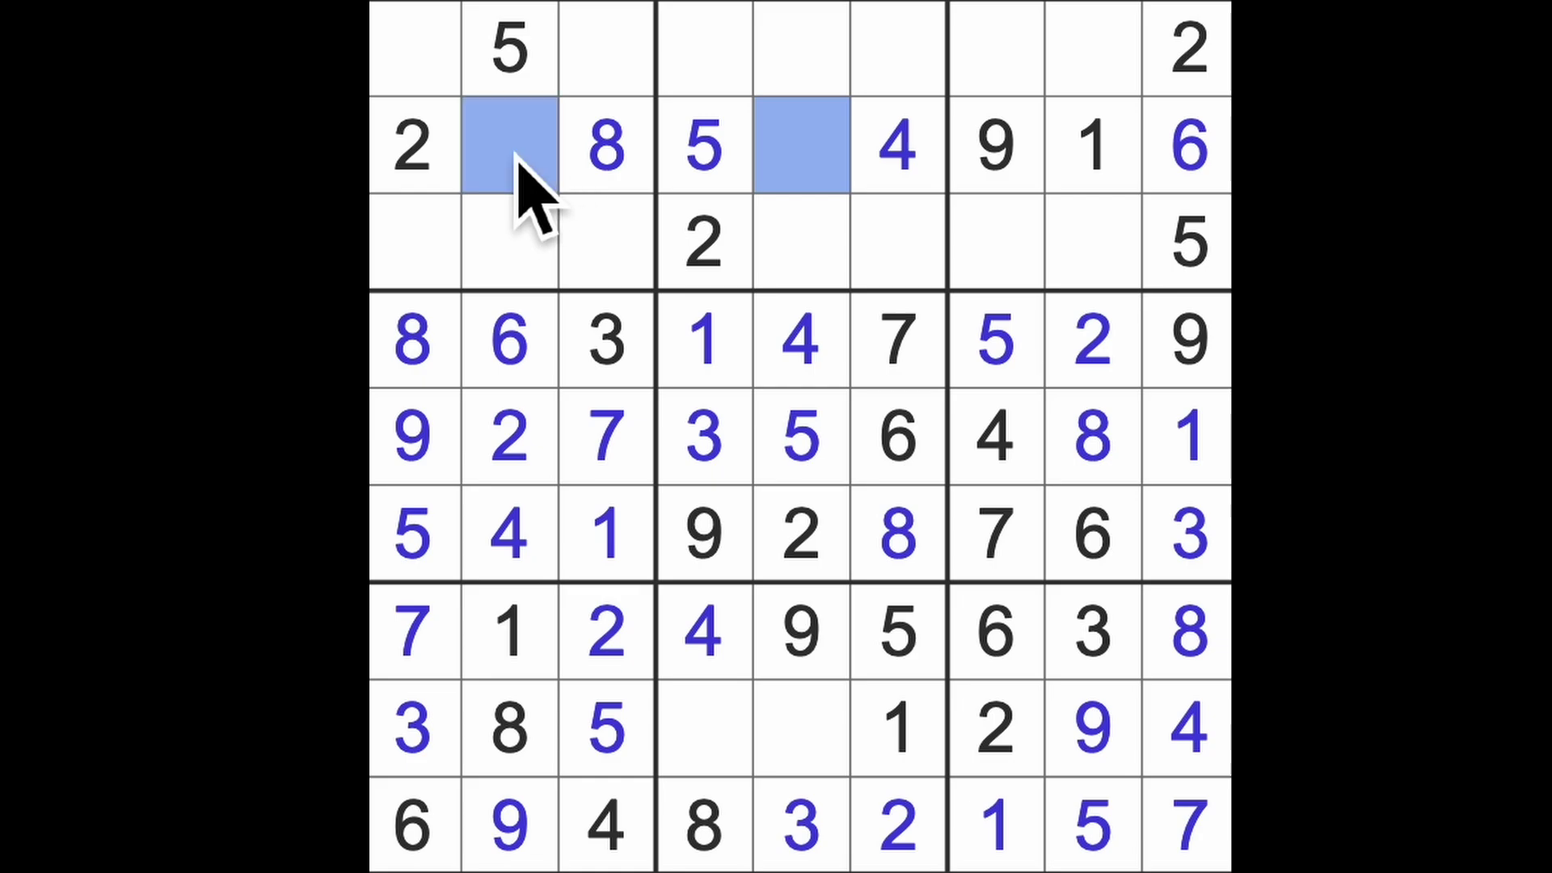
{"action": "left_click", "coordinate": [510, 261], "text": "ctrl"}
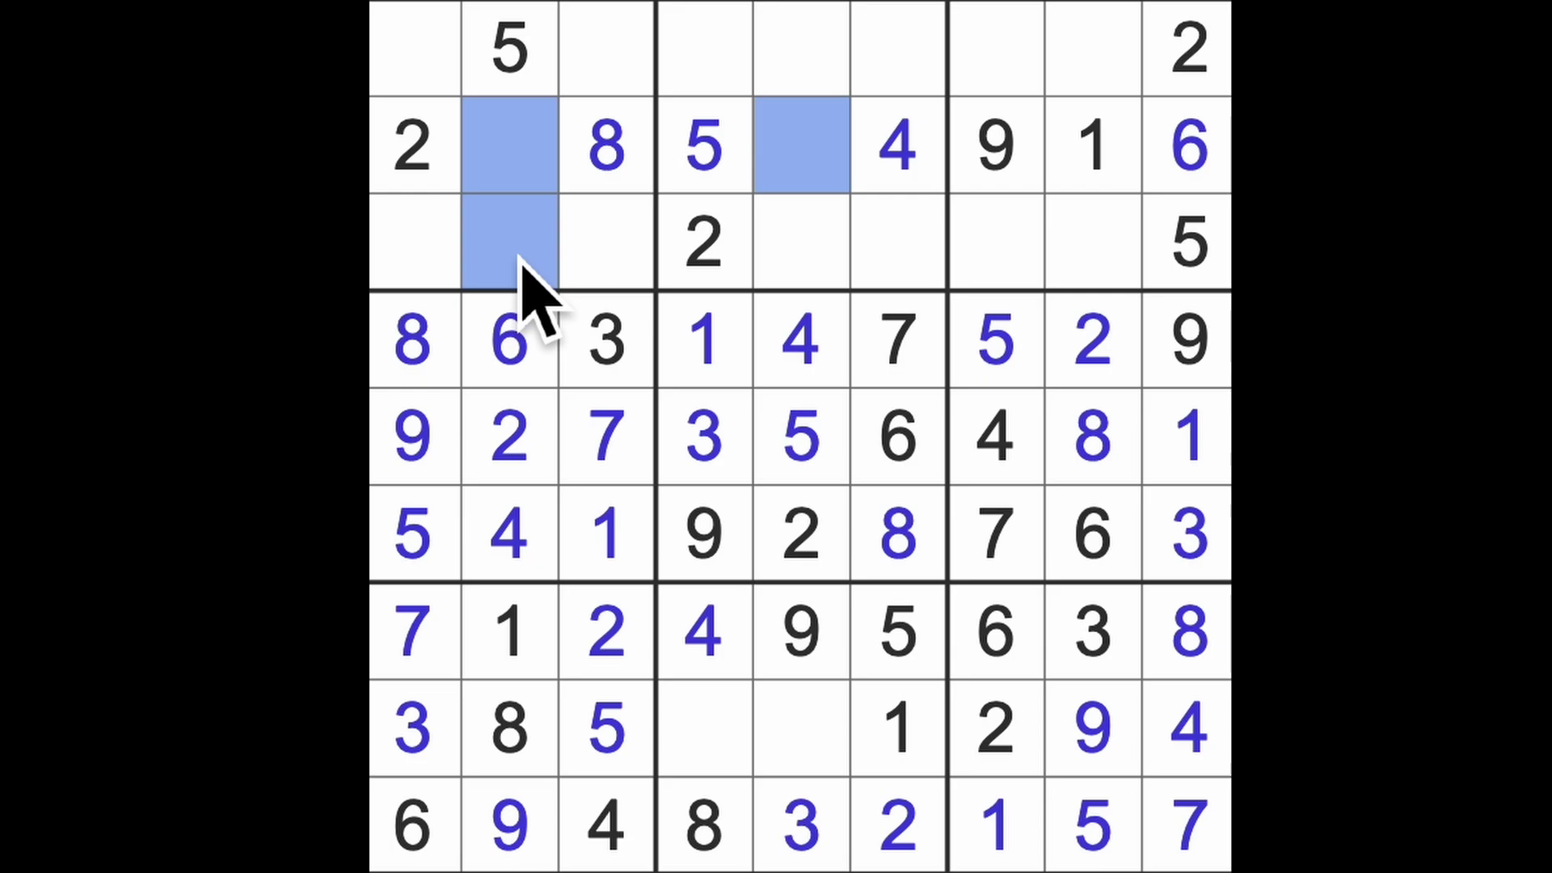
{"action": "left_click", "coordinate": [801, 728], "text": "ctrl"}
{"action": "left_click", "coordinate": [717, 740], "text": "ctrl"}
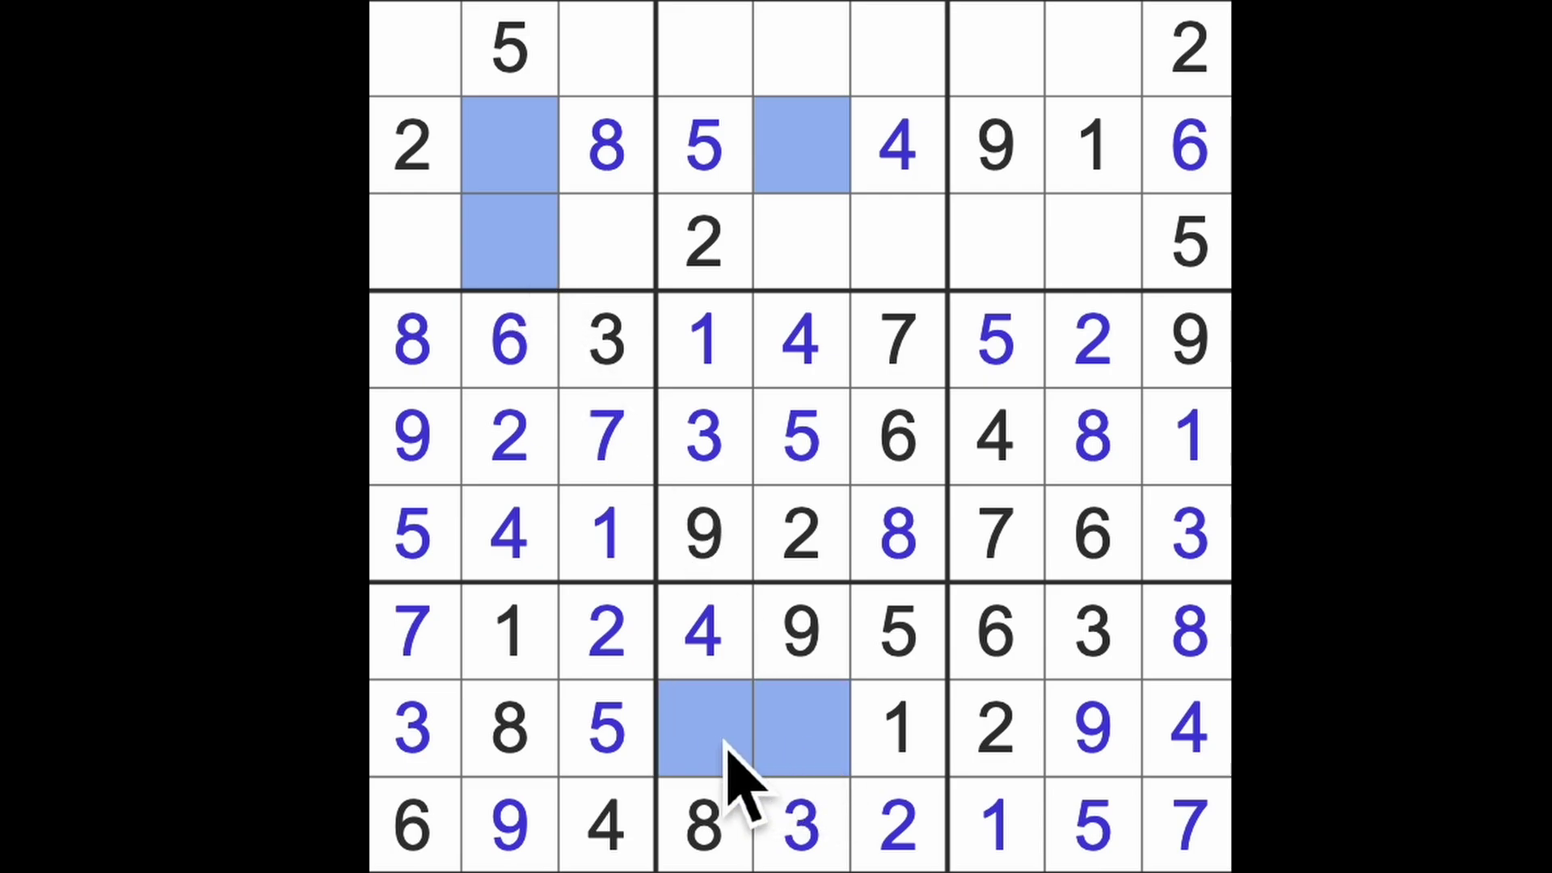
{"action": "left_click", "coordinate": [800, 740]}
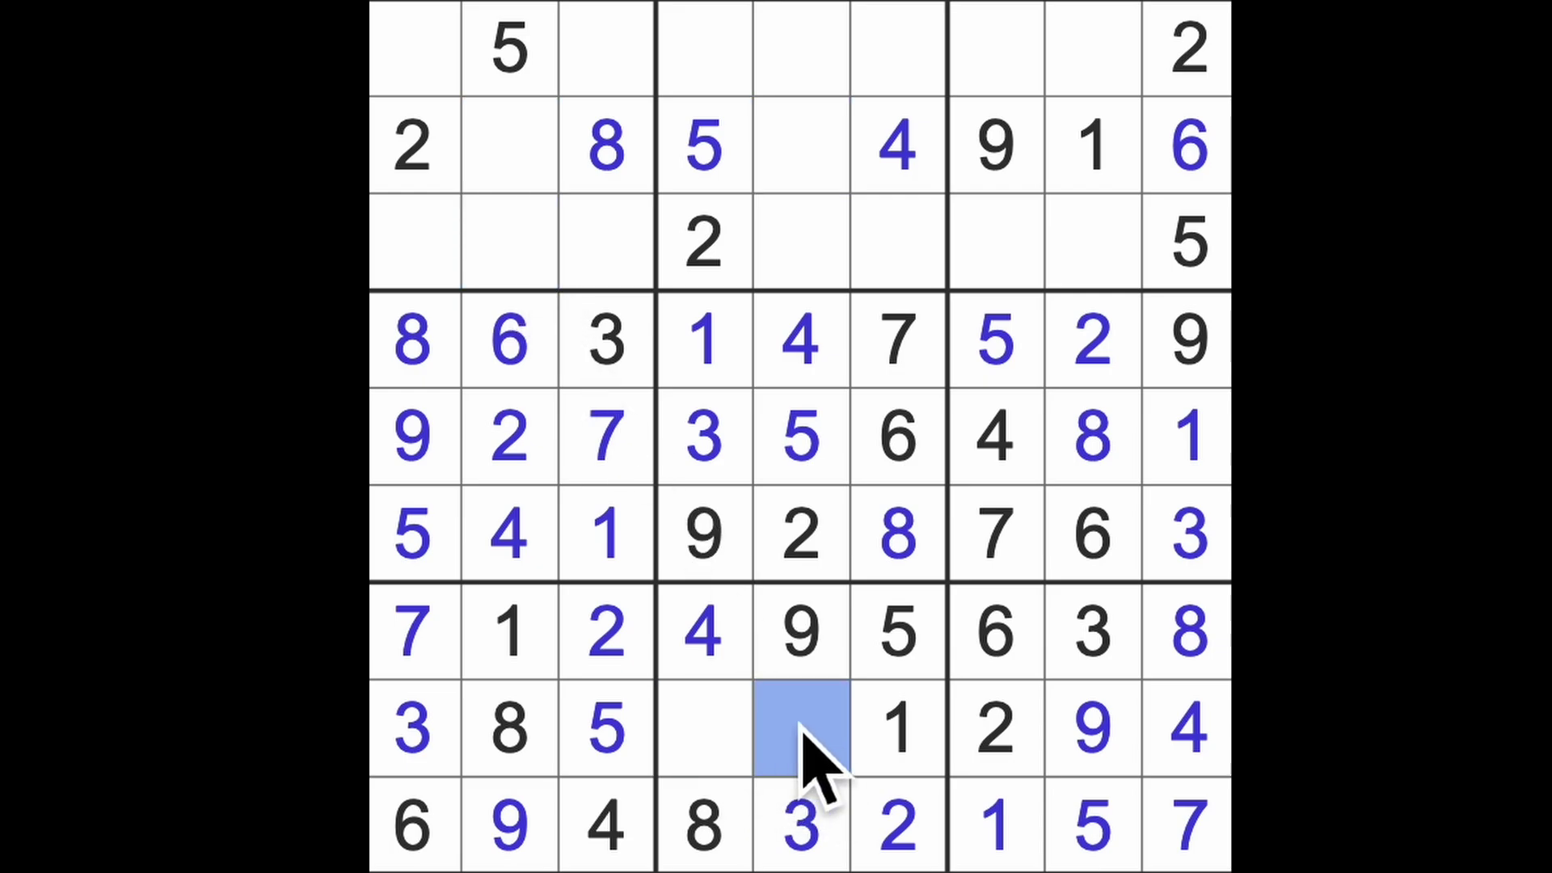
{"action": "left_click_drag", "start_coordinate": [807, 831], "coordinate": [838, 183]}
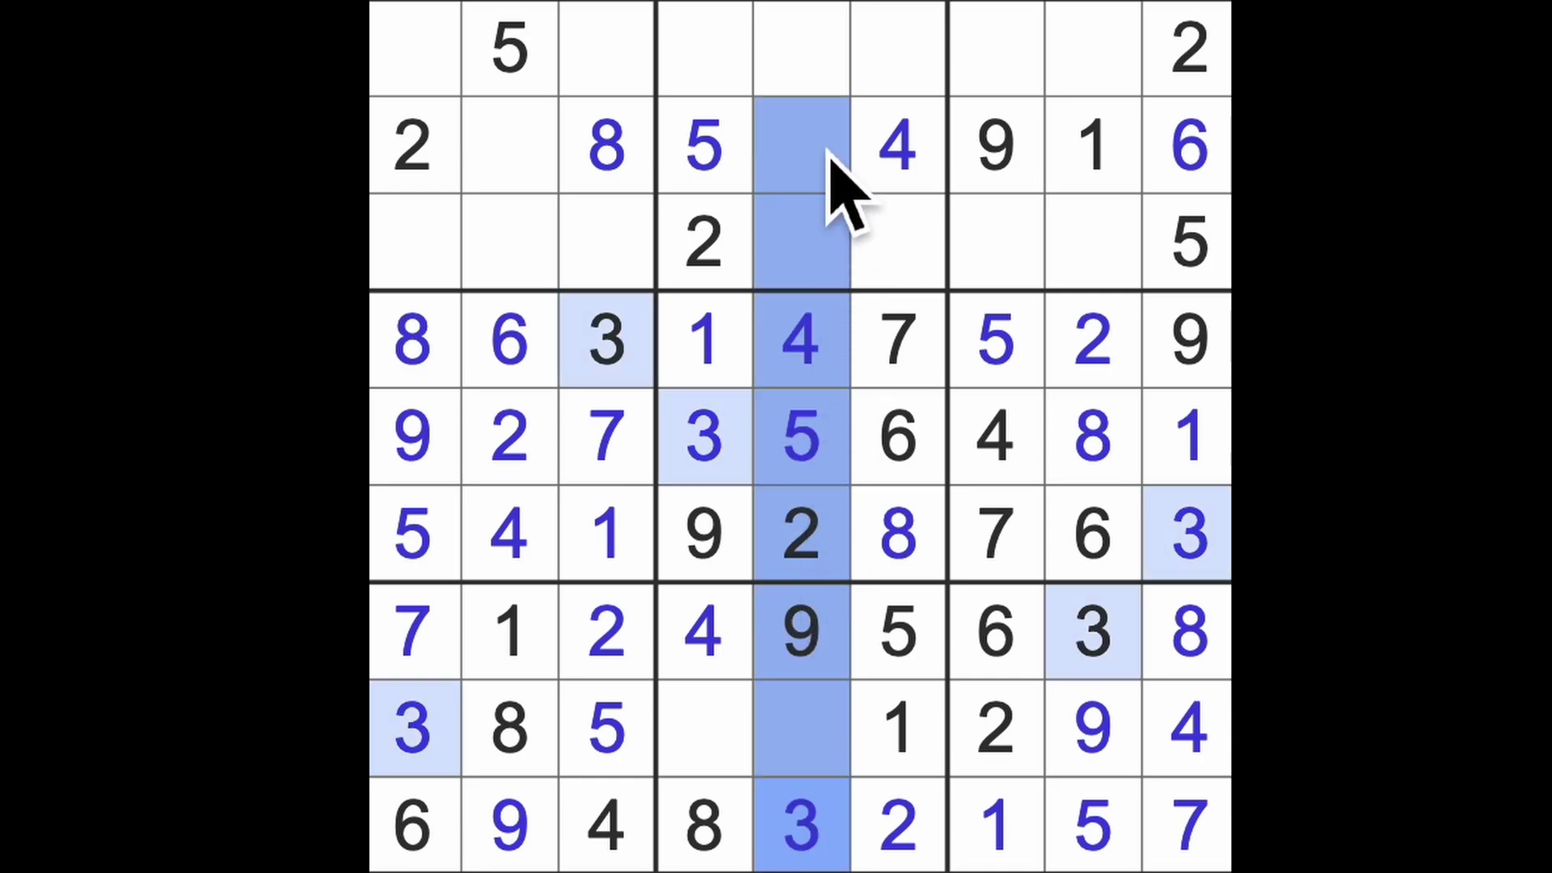
Enter 3 at row 2 column 2, 7 at row 2 column 5, and 7 at row 3 column 2.
{"action": "left_click", "coordinate": [509, 145]}
{"action": "type", "text": "3"}
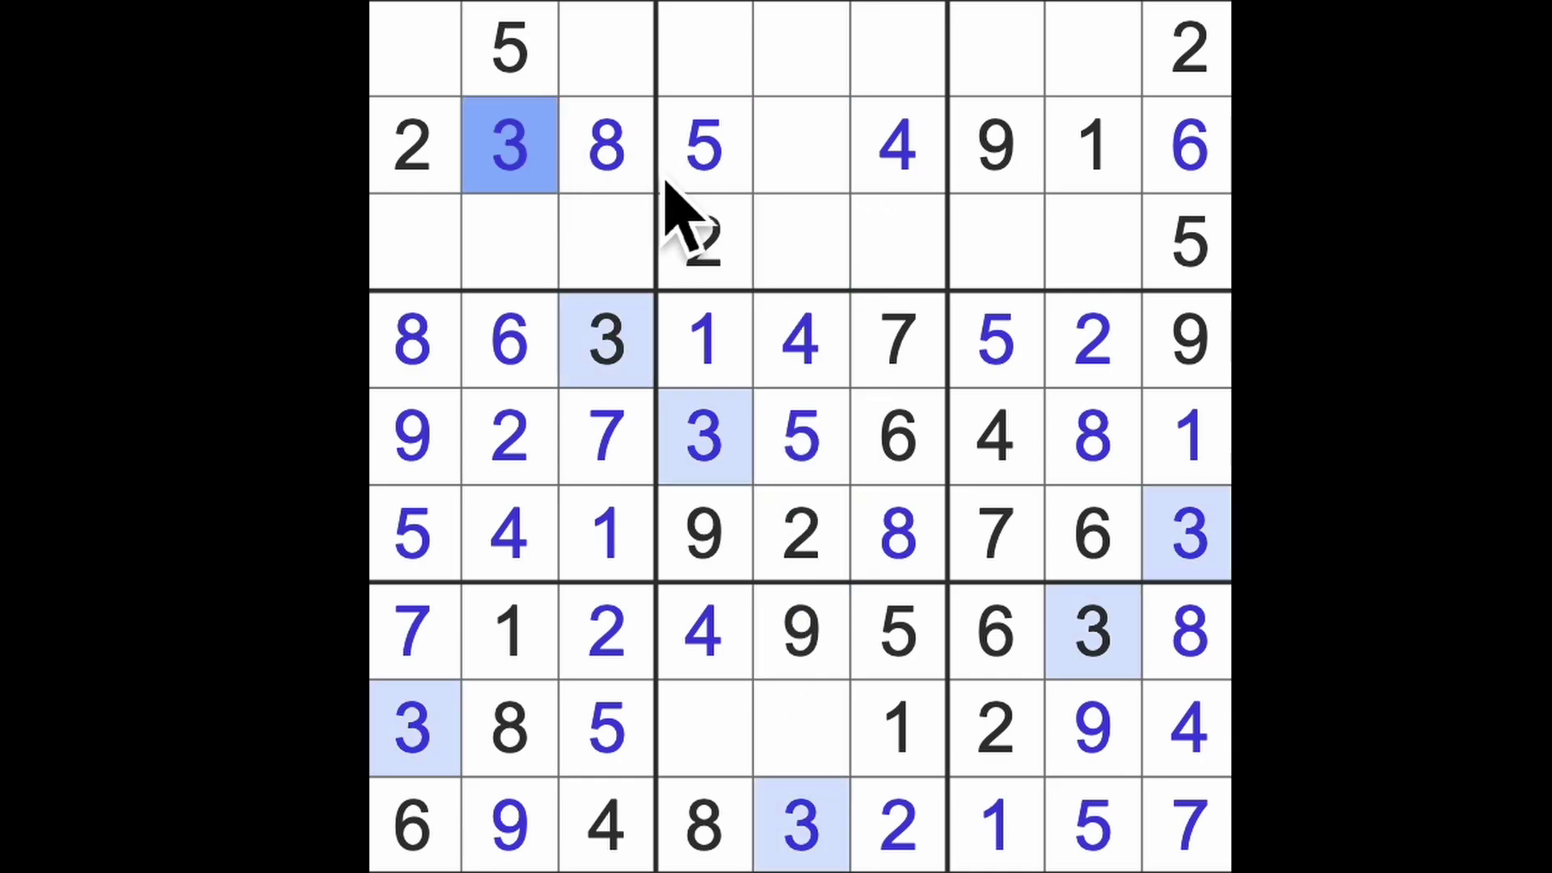
{"action": "left_click", "coordinate": [803, 158]}
{"action": "type", "text": "7"}
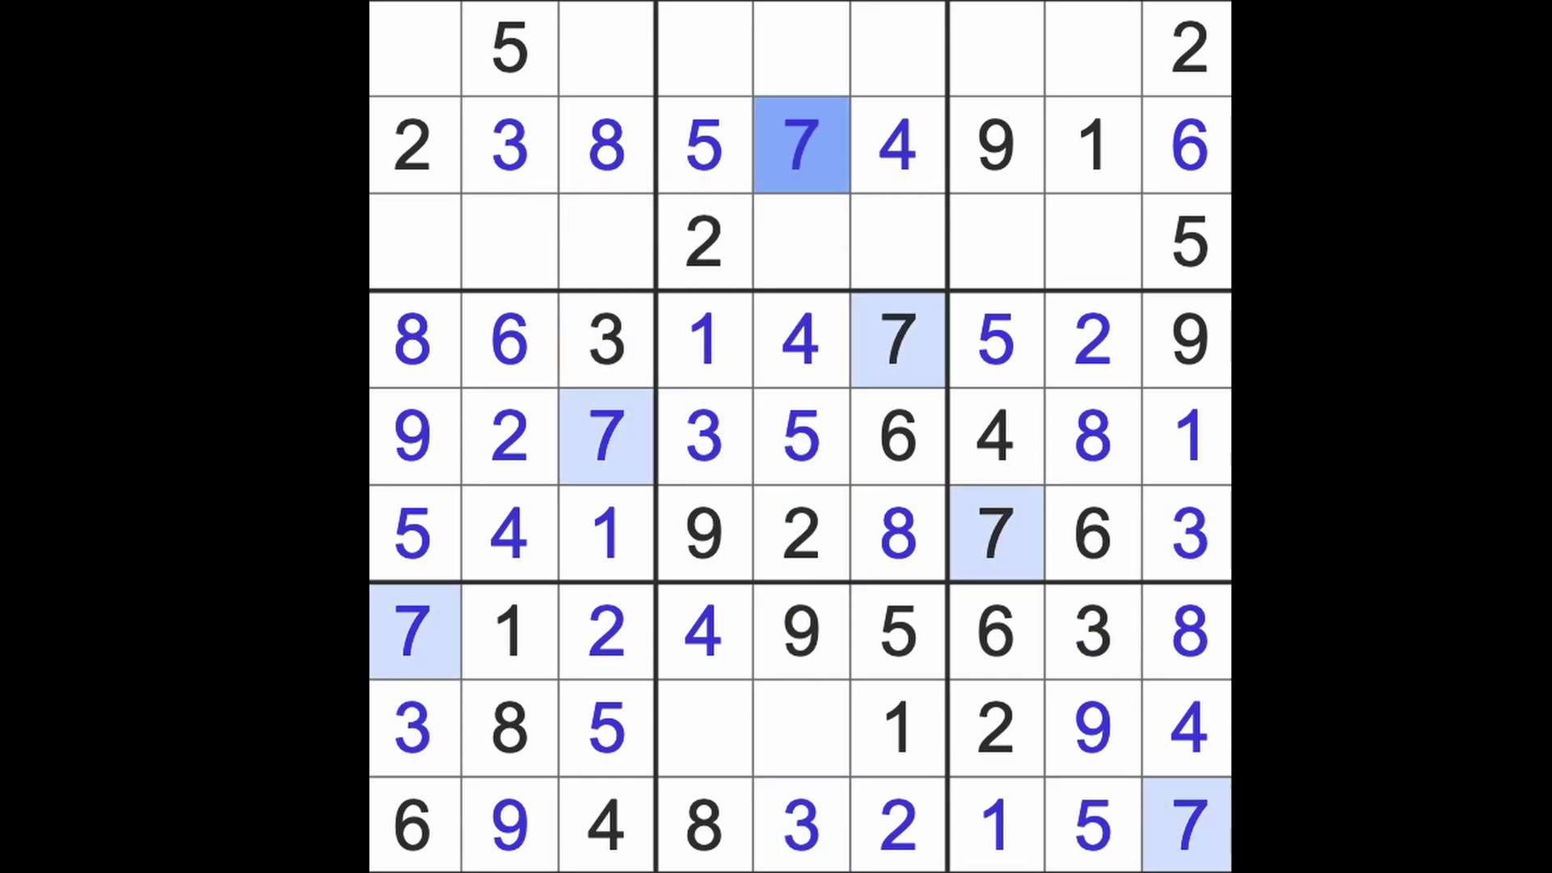
{"action": "left_click", "coordinate": [535, 242]}
{"action": "type", "text": "7"}
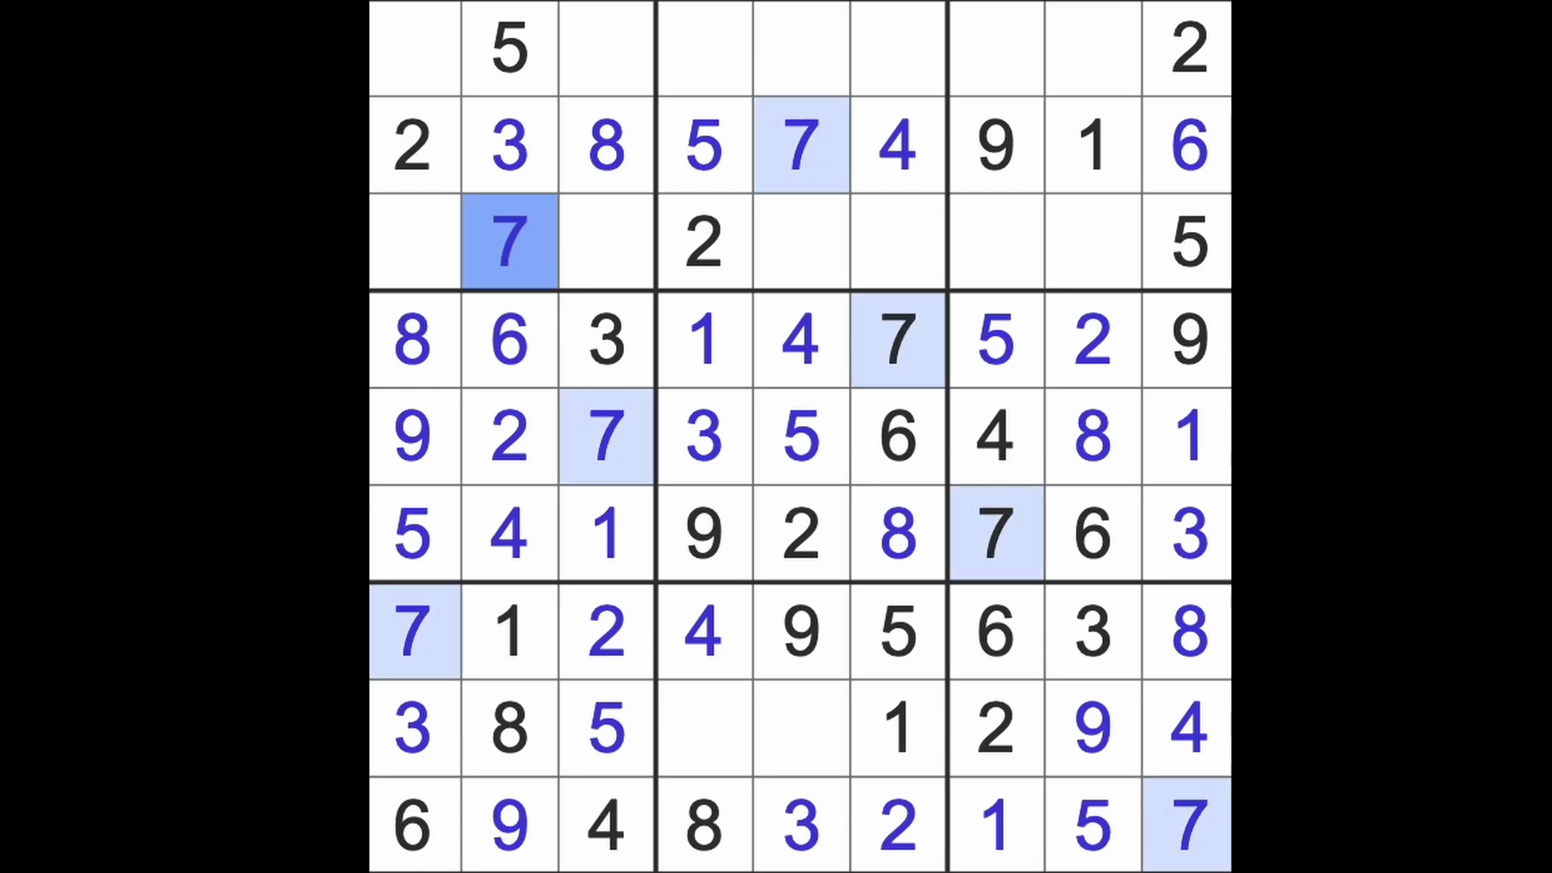
Scan column 5, then enter 7 at r8c4, 6 at r8c5 and 6 at r1c4.
{"action": "left_click_drag", "start_coordinate": [801, 145], "coordinate": [801, 776]}
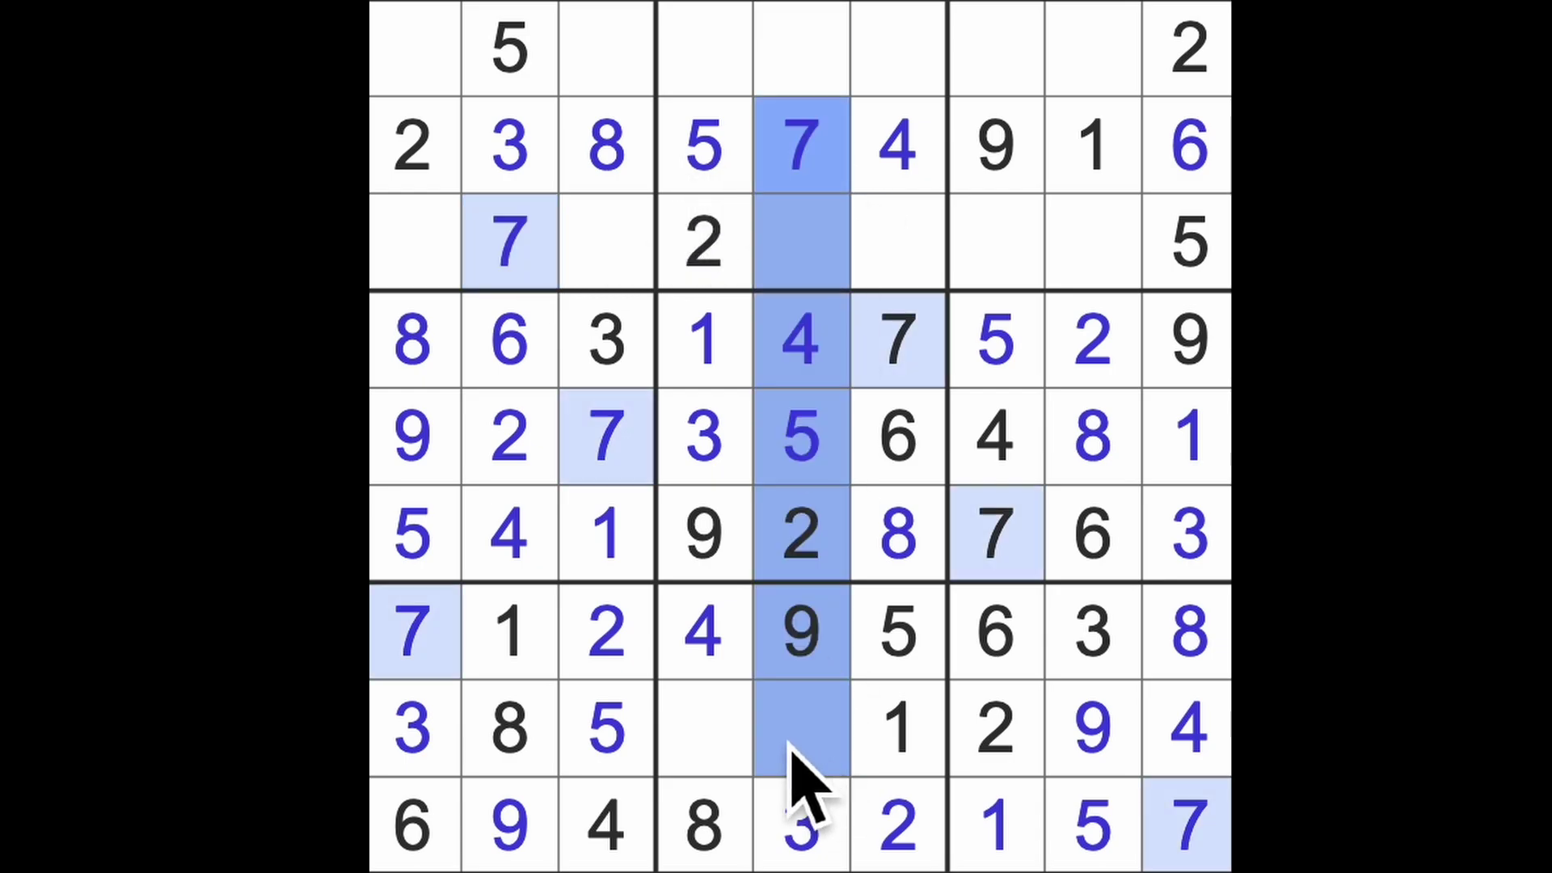
{"action": "left_click", "coordinate": [716, 740]}
{"action": "type", "text": "7"}
{"action": "left_click", "coordinate": [803, 728]}
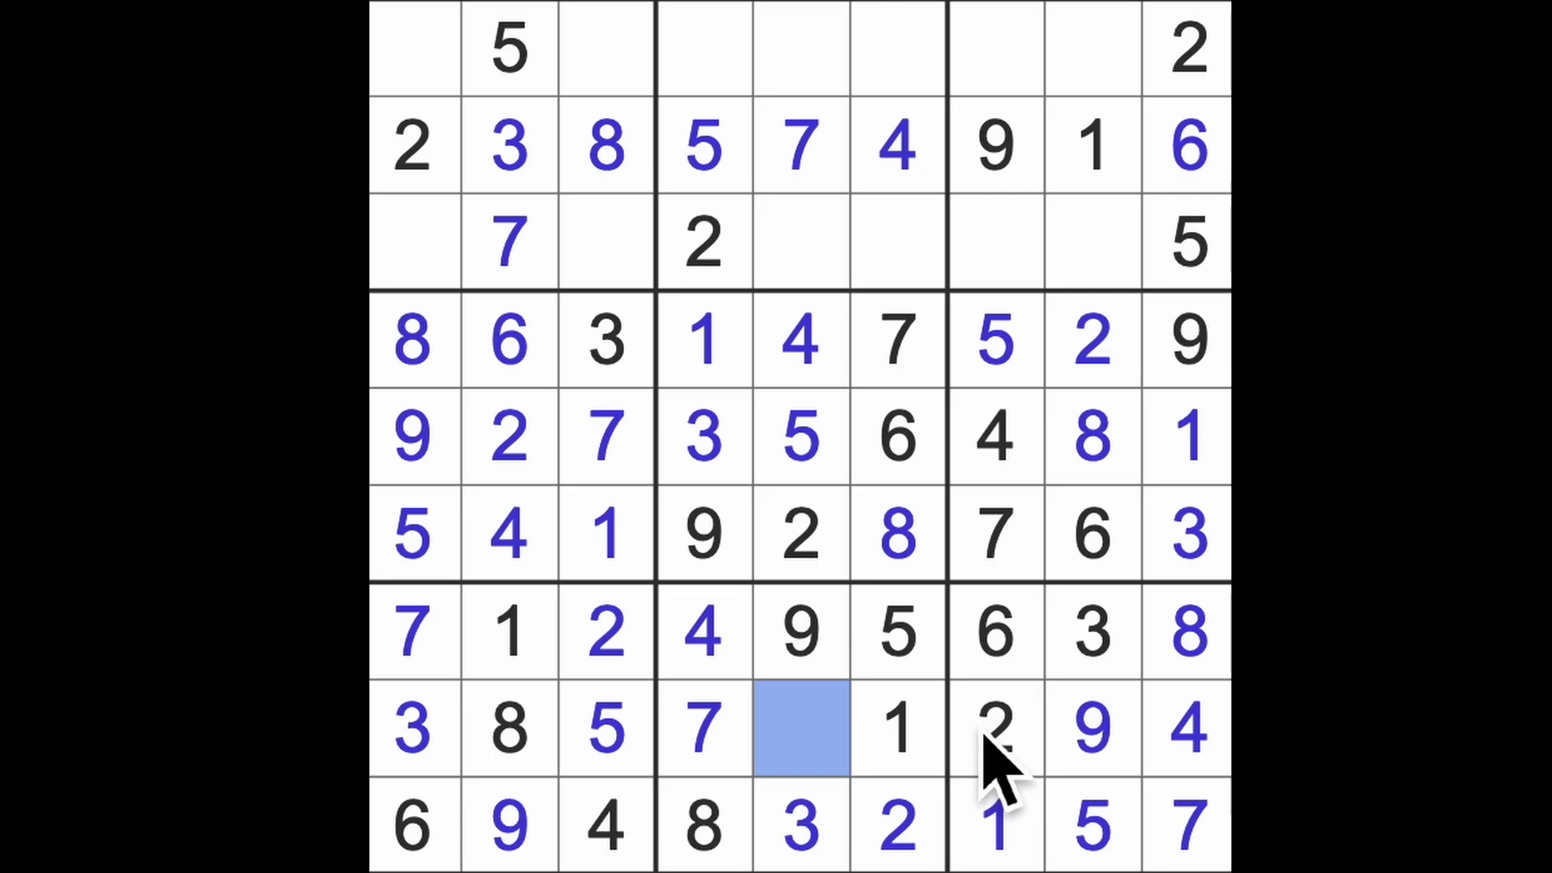
{"action": "type", "text": "6"}
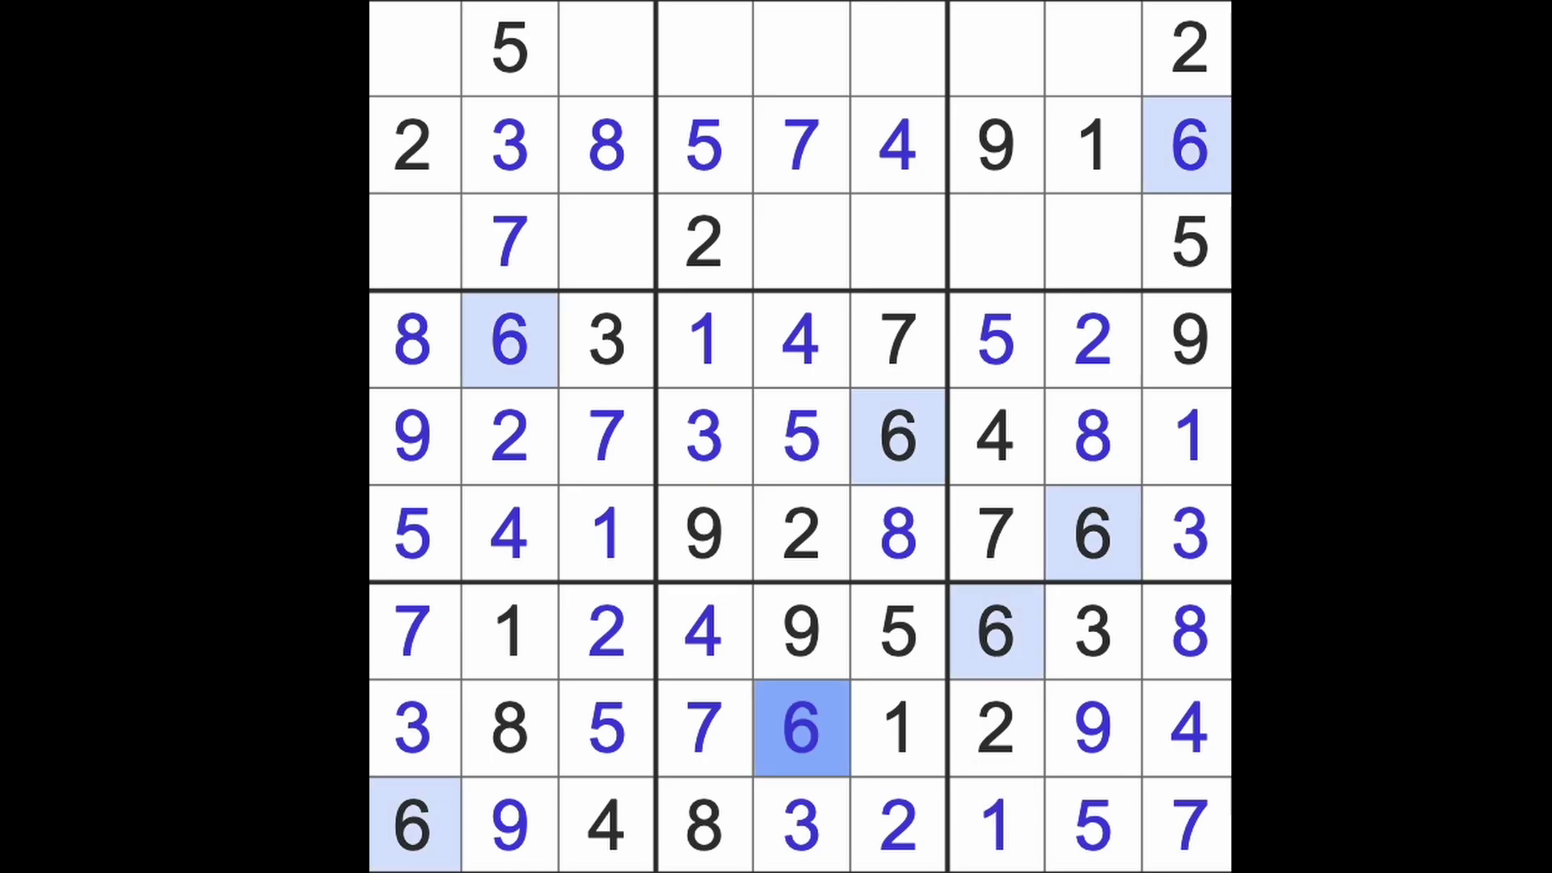
{"action": "left_click", "coordinate": [706, 49]}
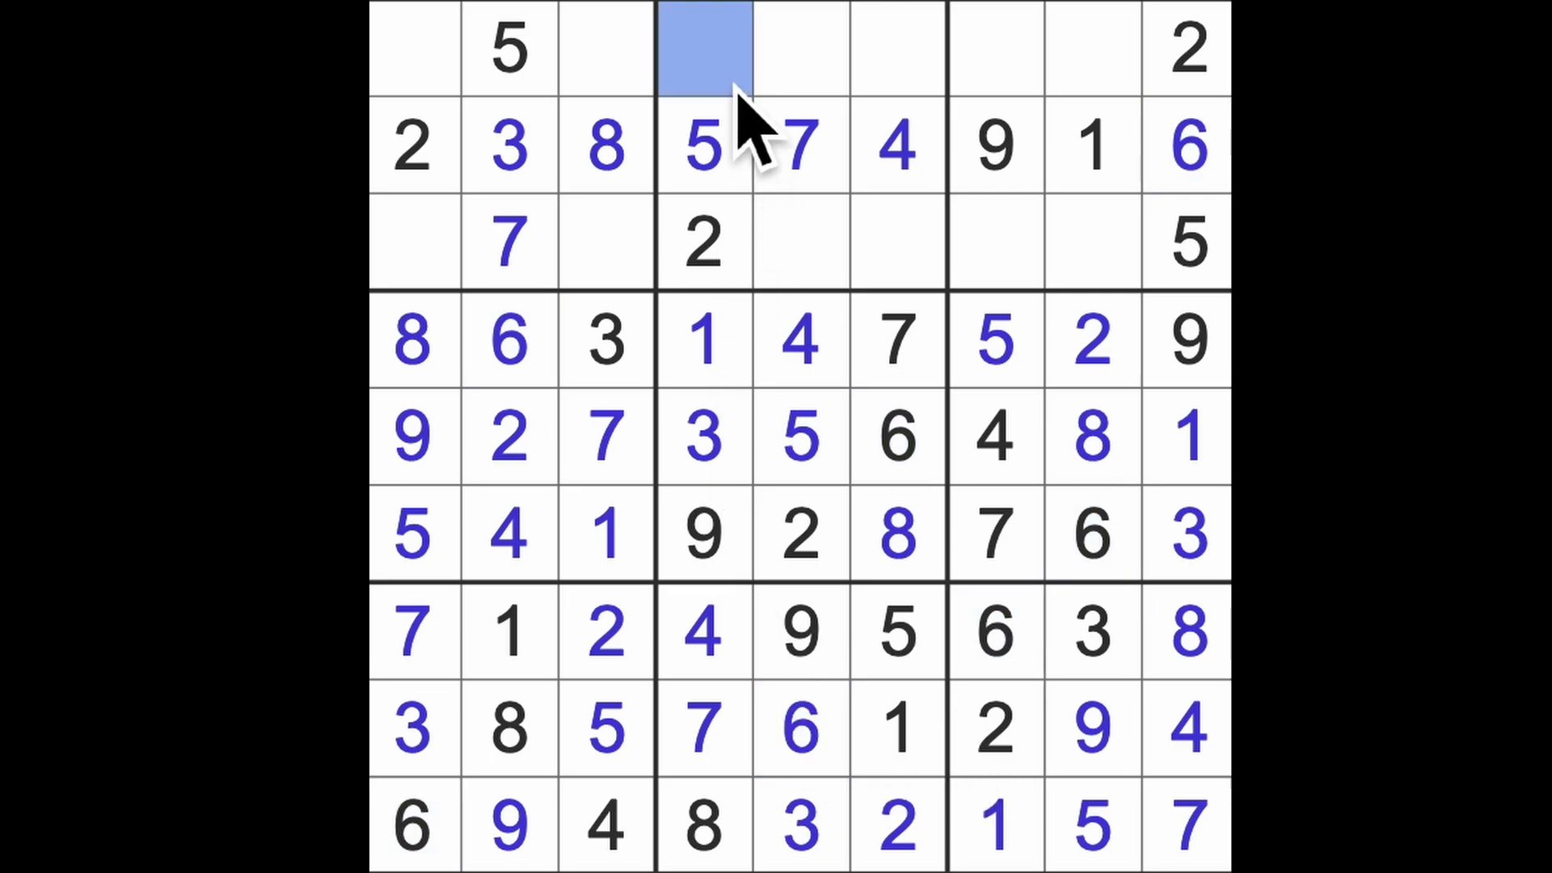
{"action": "type", "text": "6"}
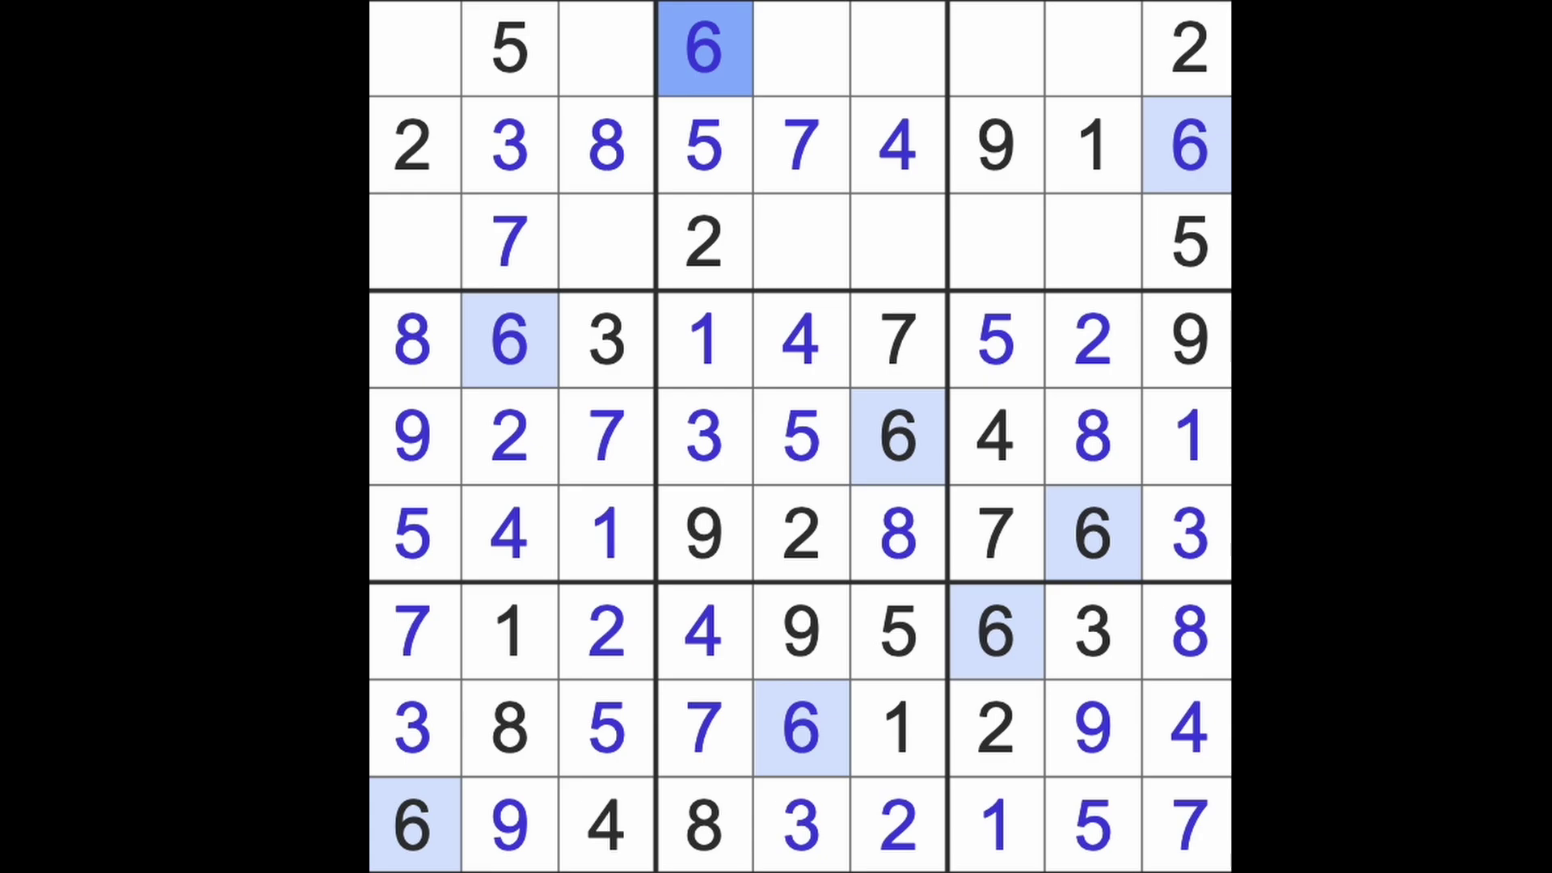
Enter 6 at row 3 column 3, 9 at row 1 column 3, and 9 at row 3 column 6.
{"action": "left_click_drag", "start_coordinate": [607, 48], "coordinate": [412, 49]}
{"action": "left_click_drag", "start_coordinate": [412, 825], "coordinate": [413, 242]}
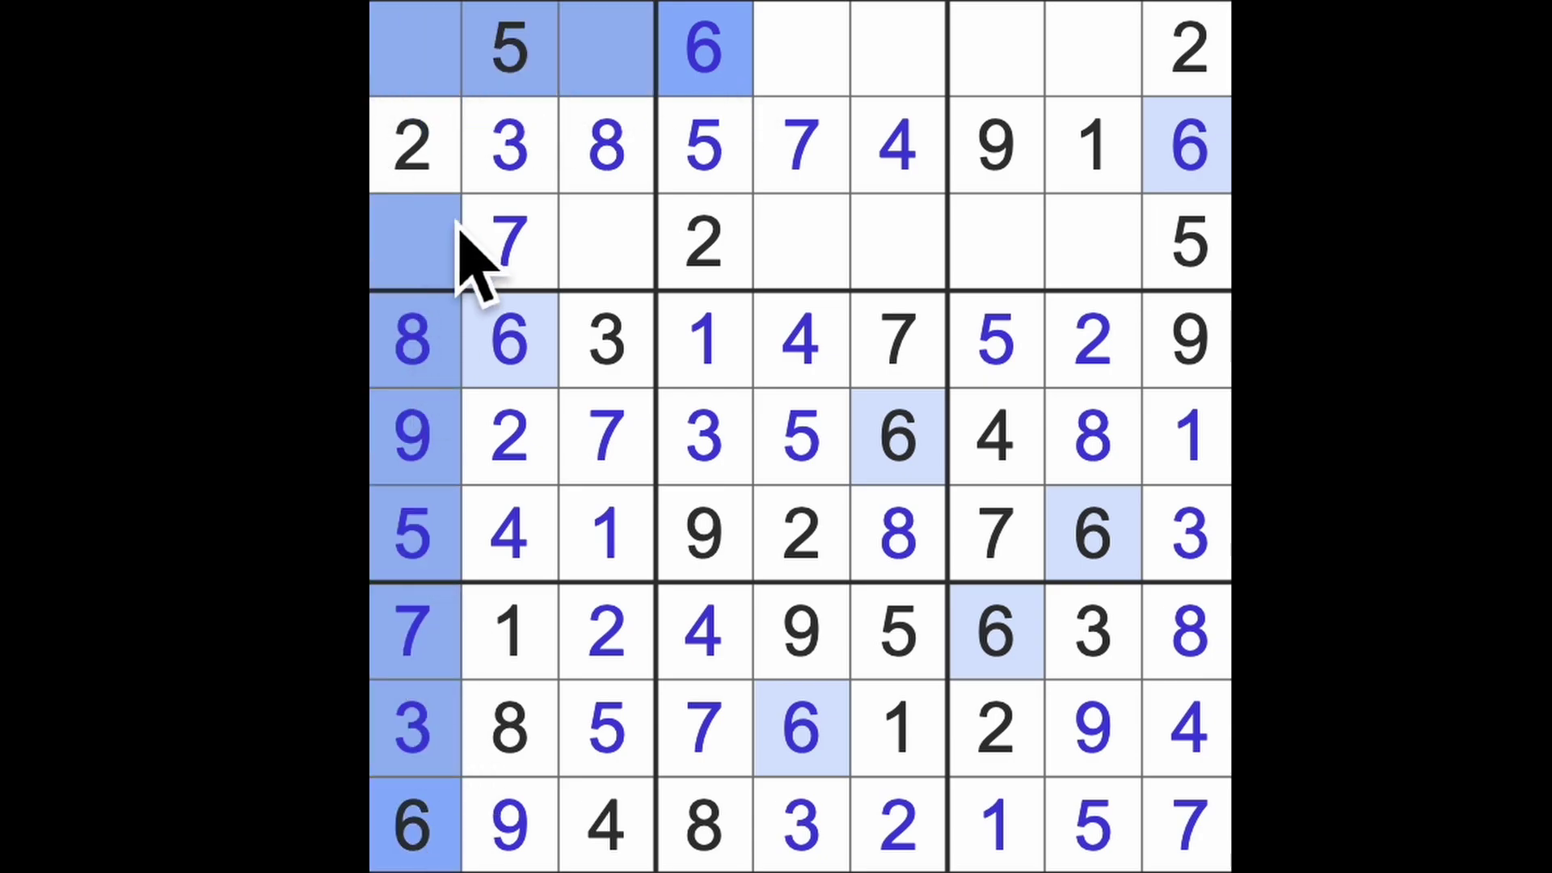
{"action": "left_click", "coordinate": [608, 243]}
{"action": "type", "text": "6"}
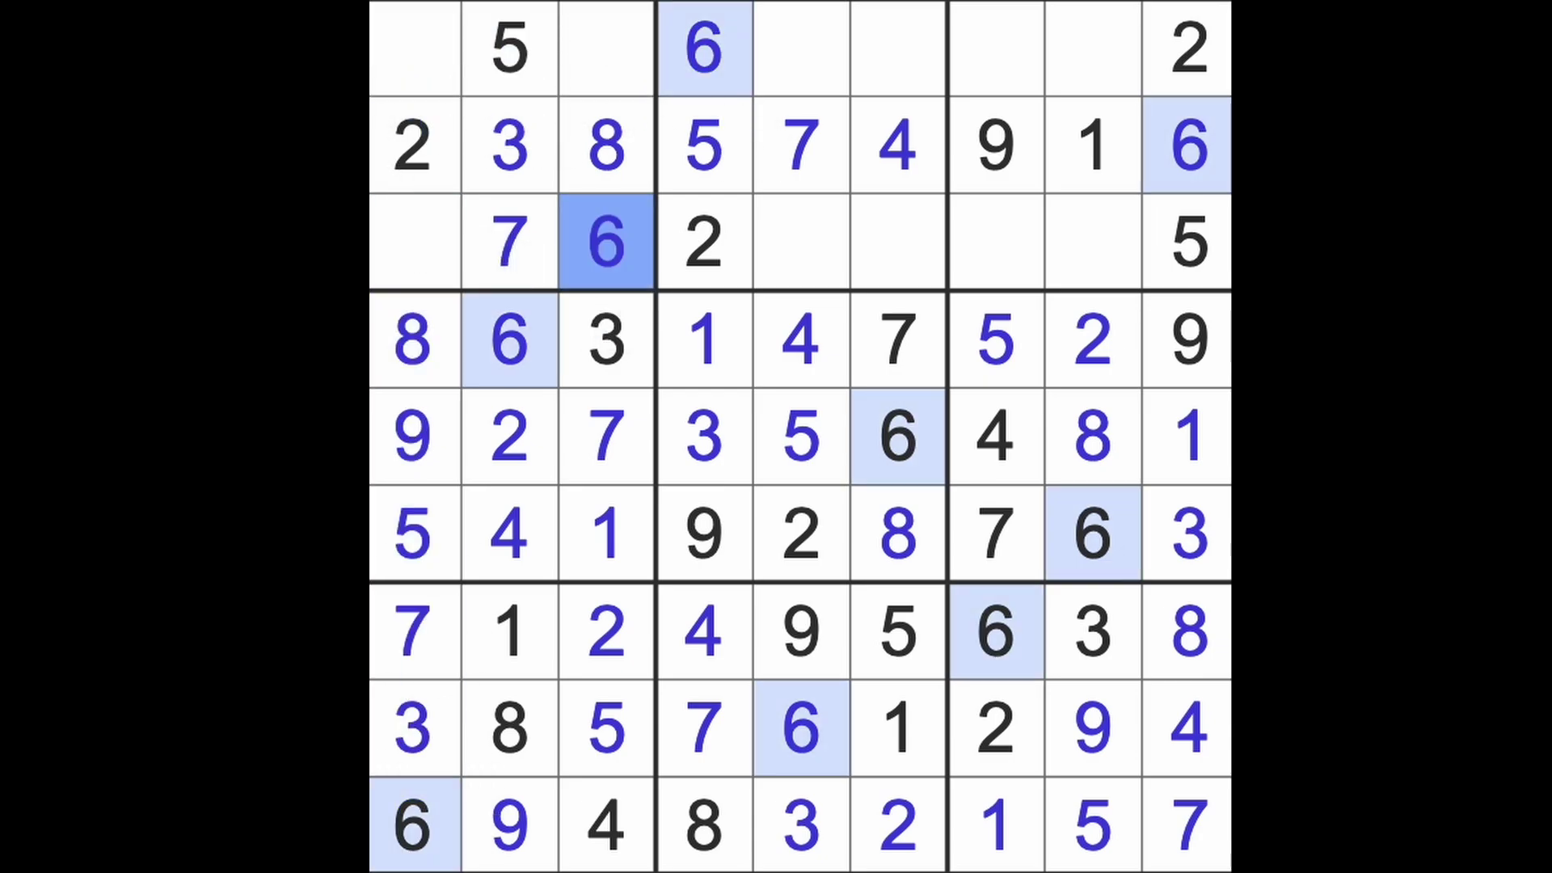
{"action": "left_click", "coordinate": [631, 73]}
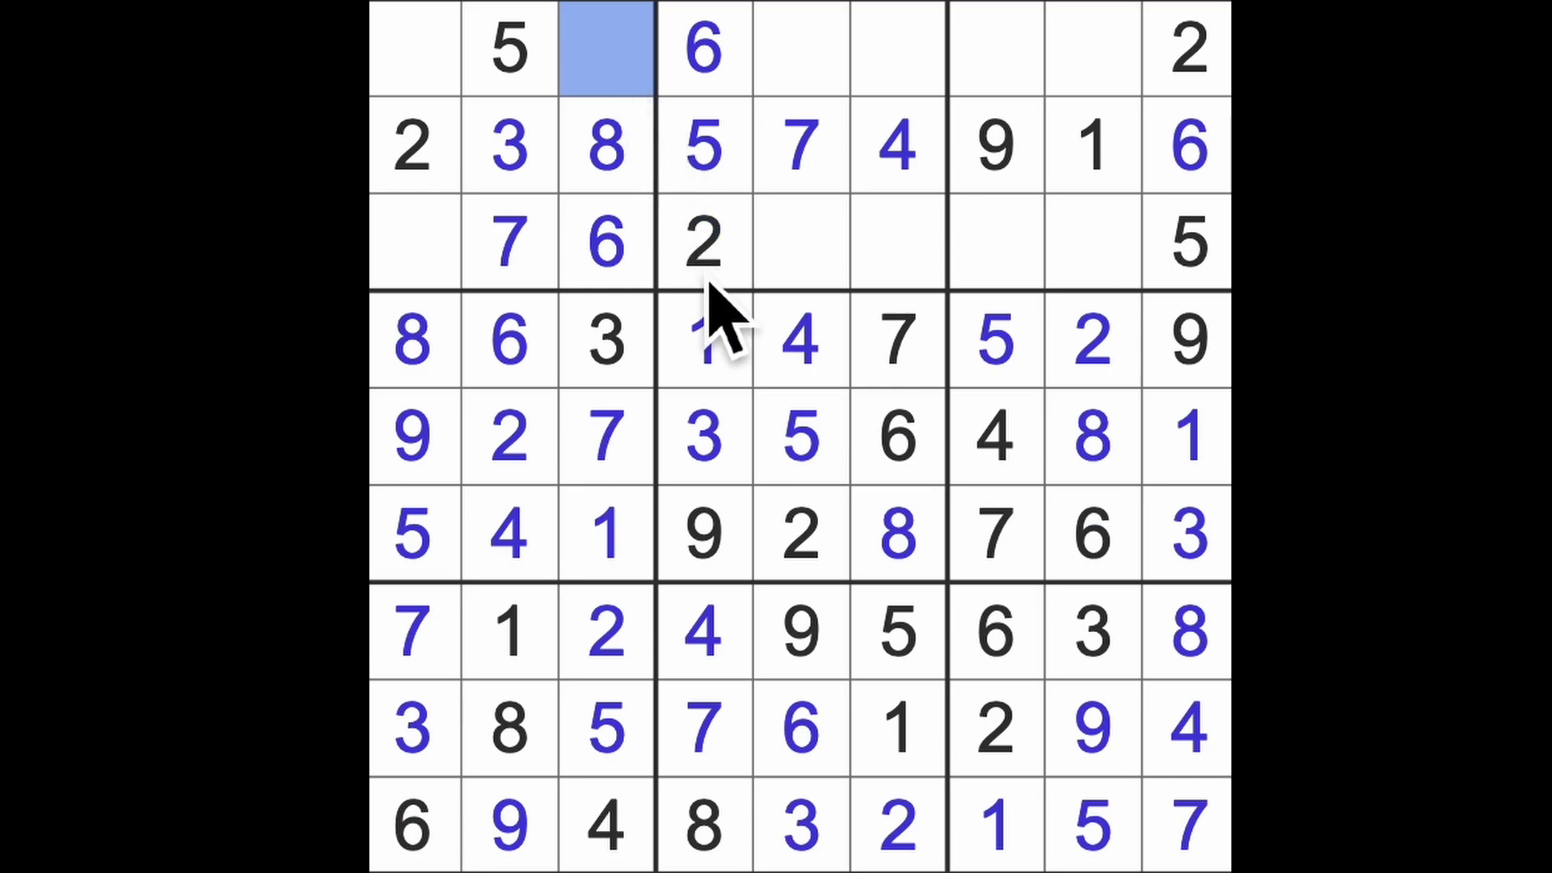
{"action": "type", "text": "9"}
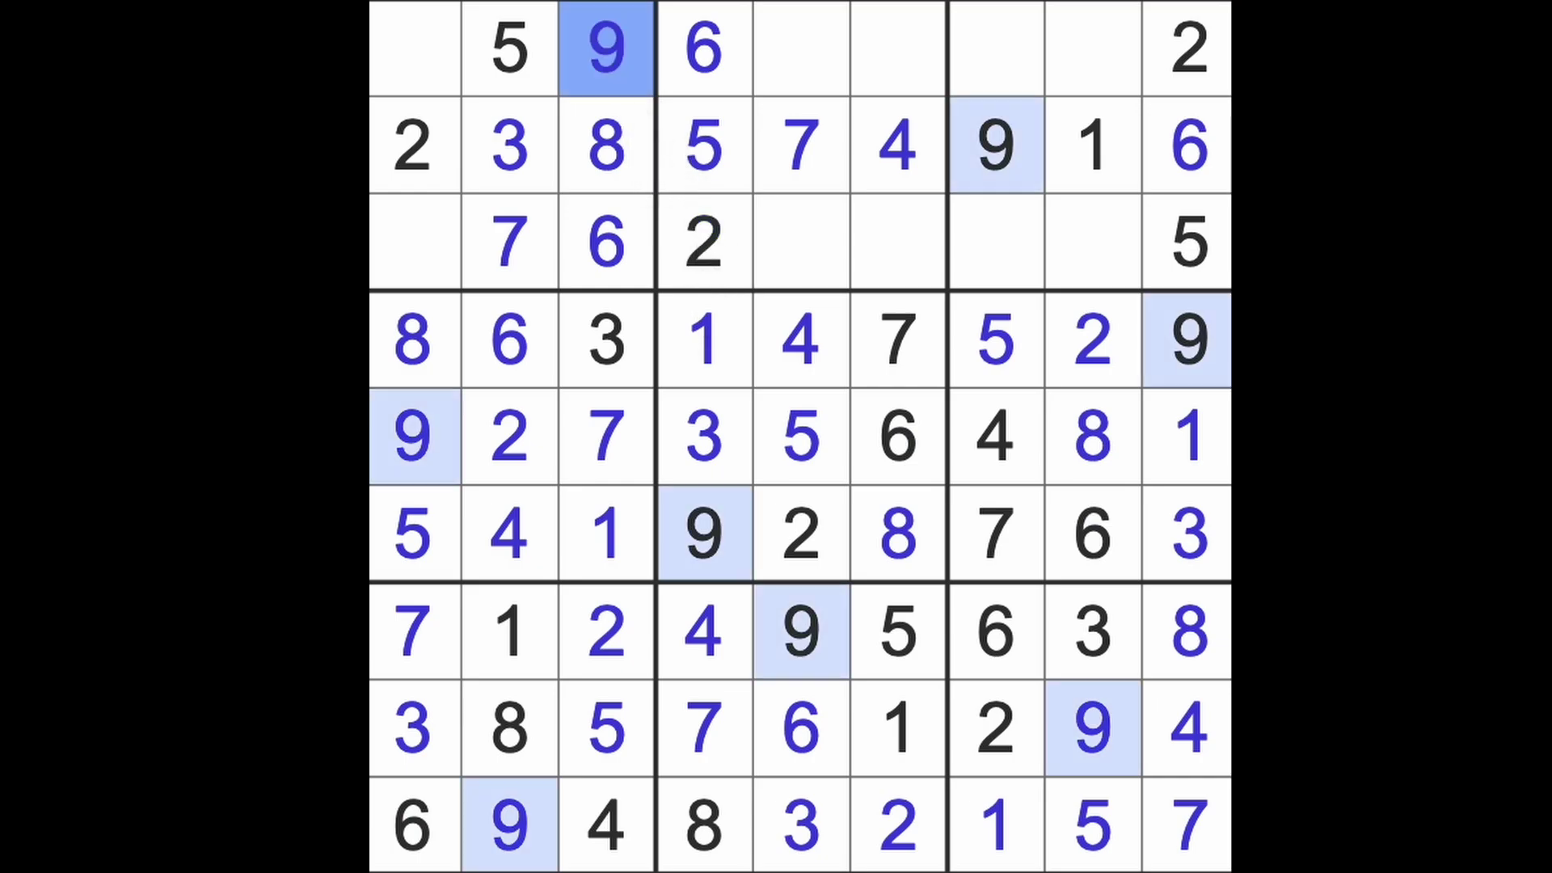
{"action": "left_click_drag", "start_coordinate": [703, 49], "coordinate": [897, 48]}
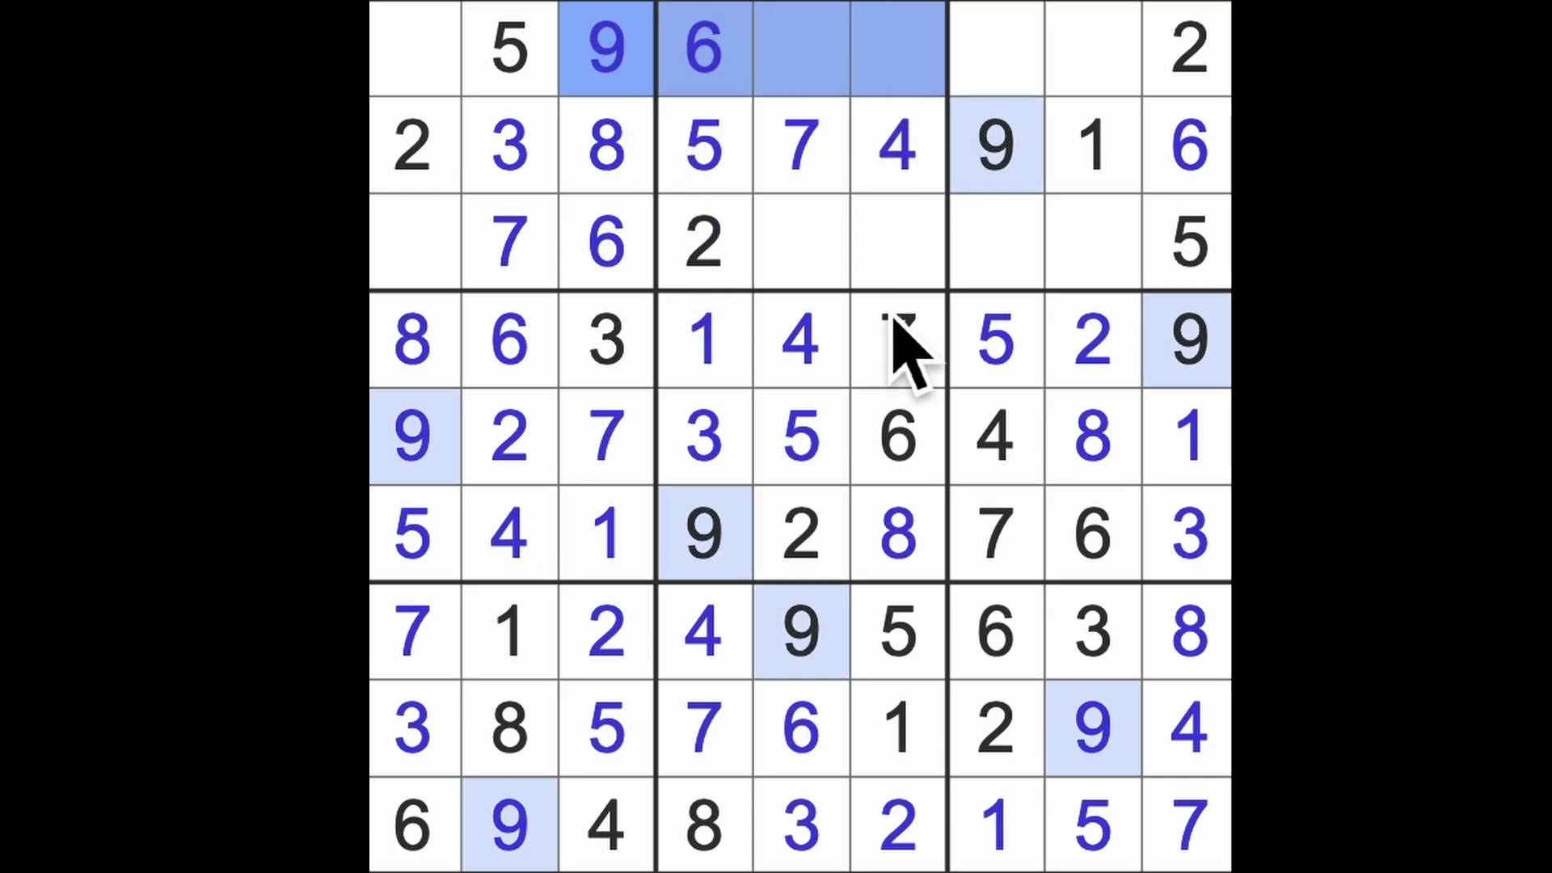
{"action": "left_click_drag", "start_coordinate": [801, 630], "coordinate": [800, 243]}
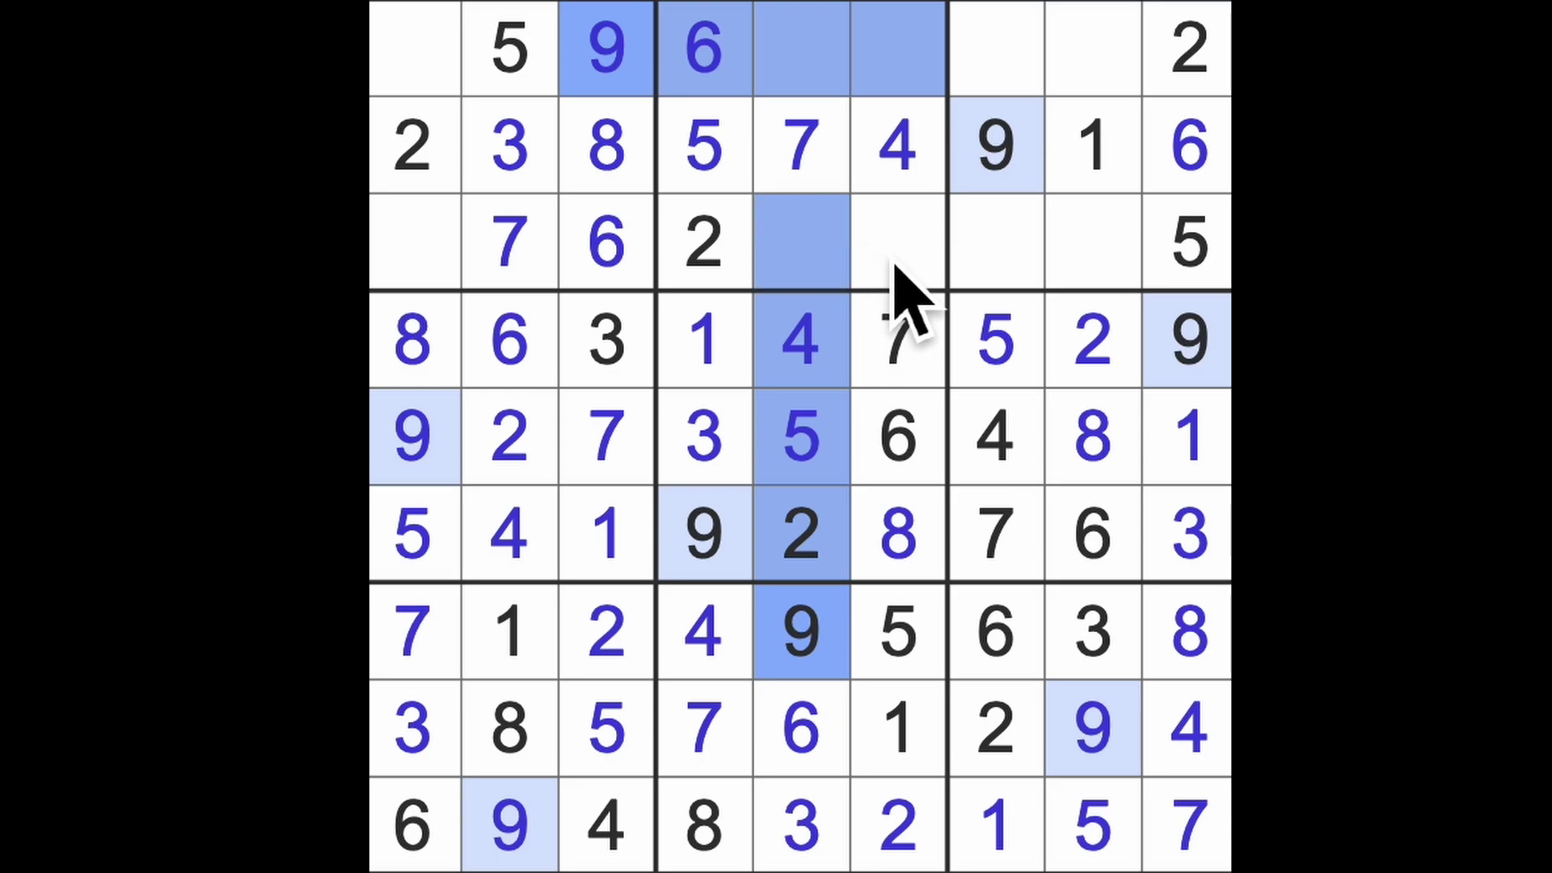
{"action": "left_click", "coordinate": [899, 243]}
{"action": "type", "text": "9"}
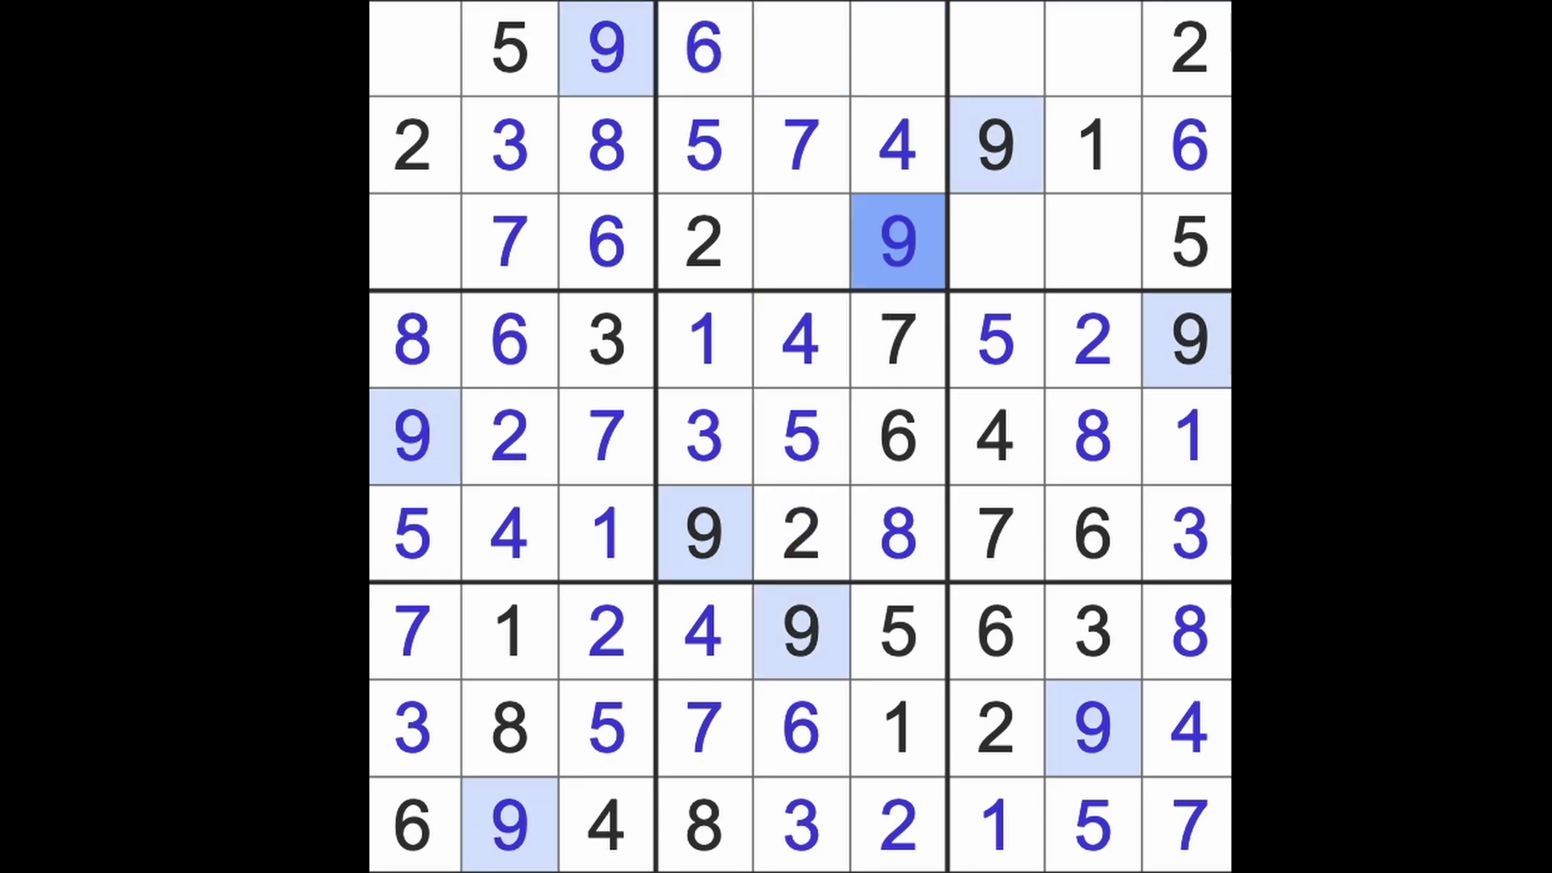
Enter 3 at row 1 column 6, 3 at row 3 column 7, and 8 at row 1 column 7.
{"action": "left_click", "coordinate": [897, 48]}
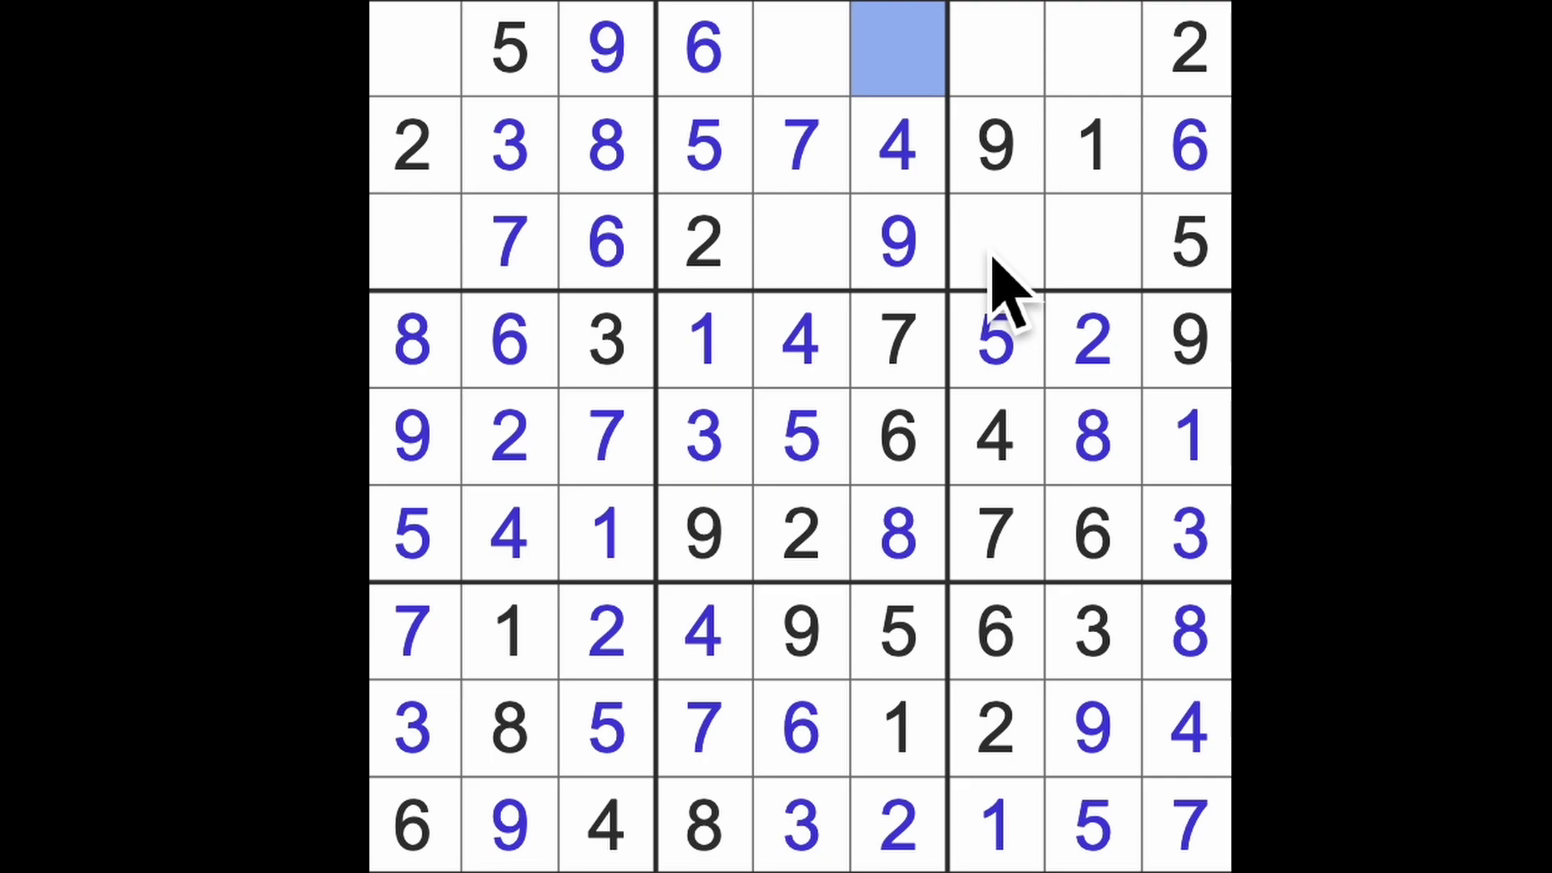
{"action": "type", "text": "3"}
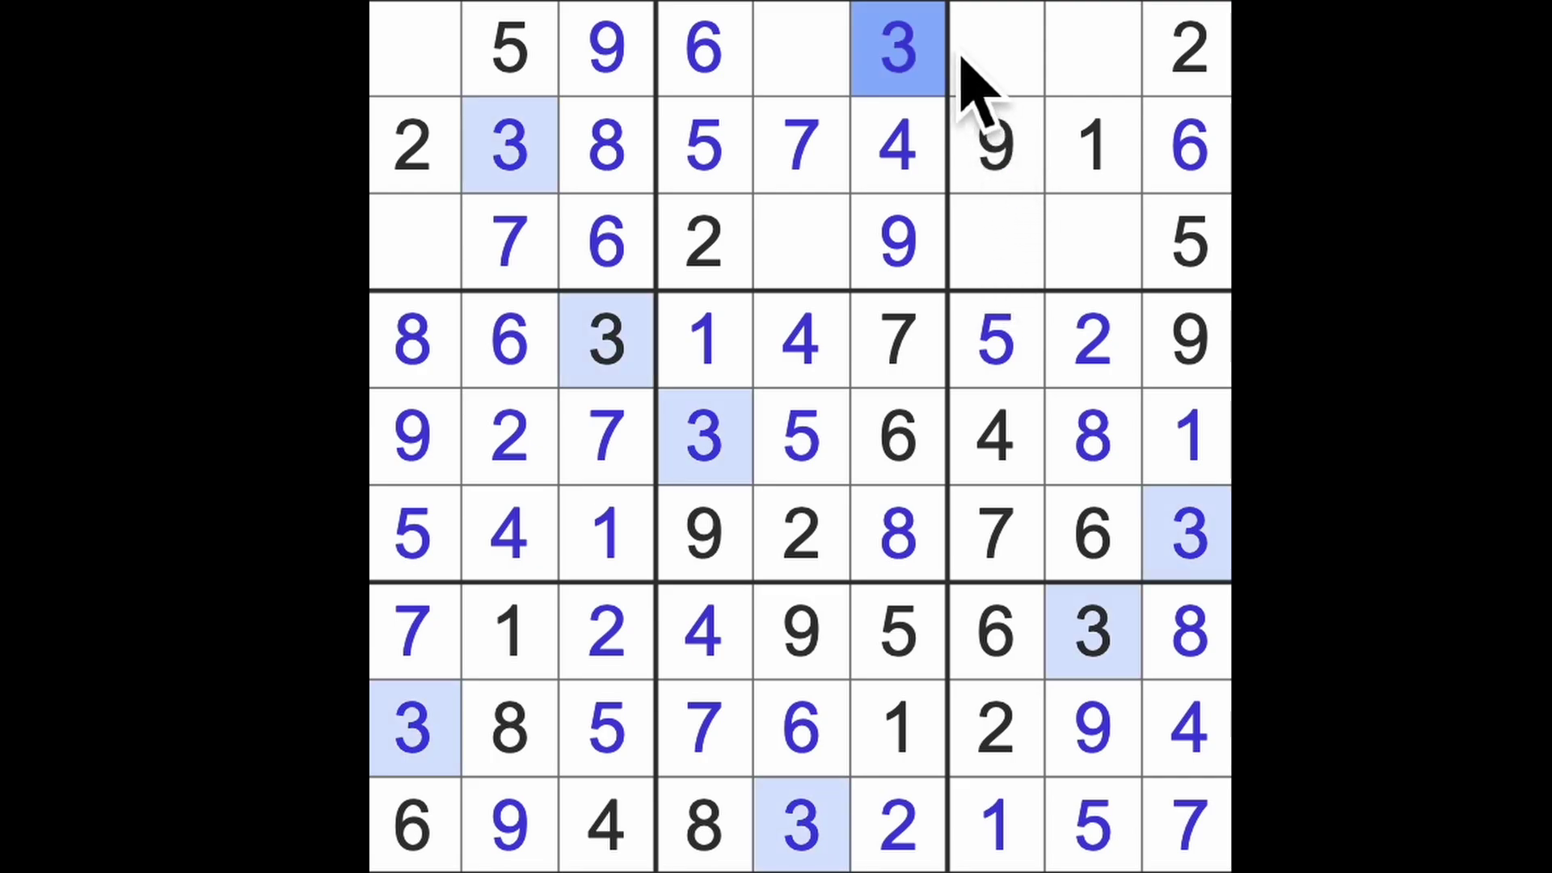
{"action": "left_click_drag", "start_coordinate": [996, 49], "coordinate": [1092, 48]}
{"action": "left_click_drag", "start_coordinate": [1092, 631], "coordinate": [1080, 286]}
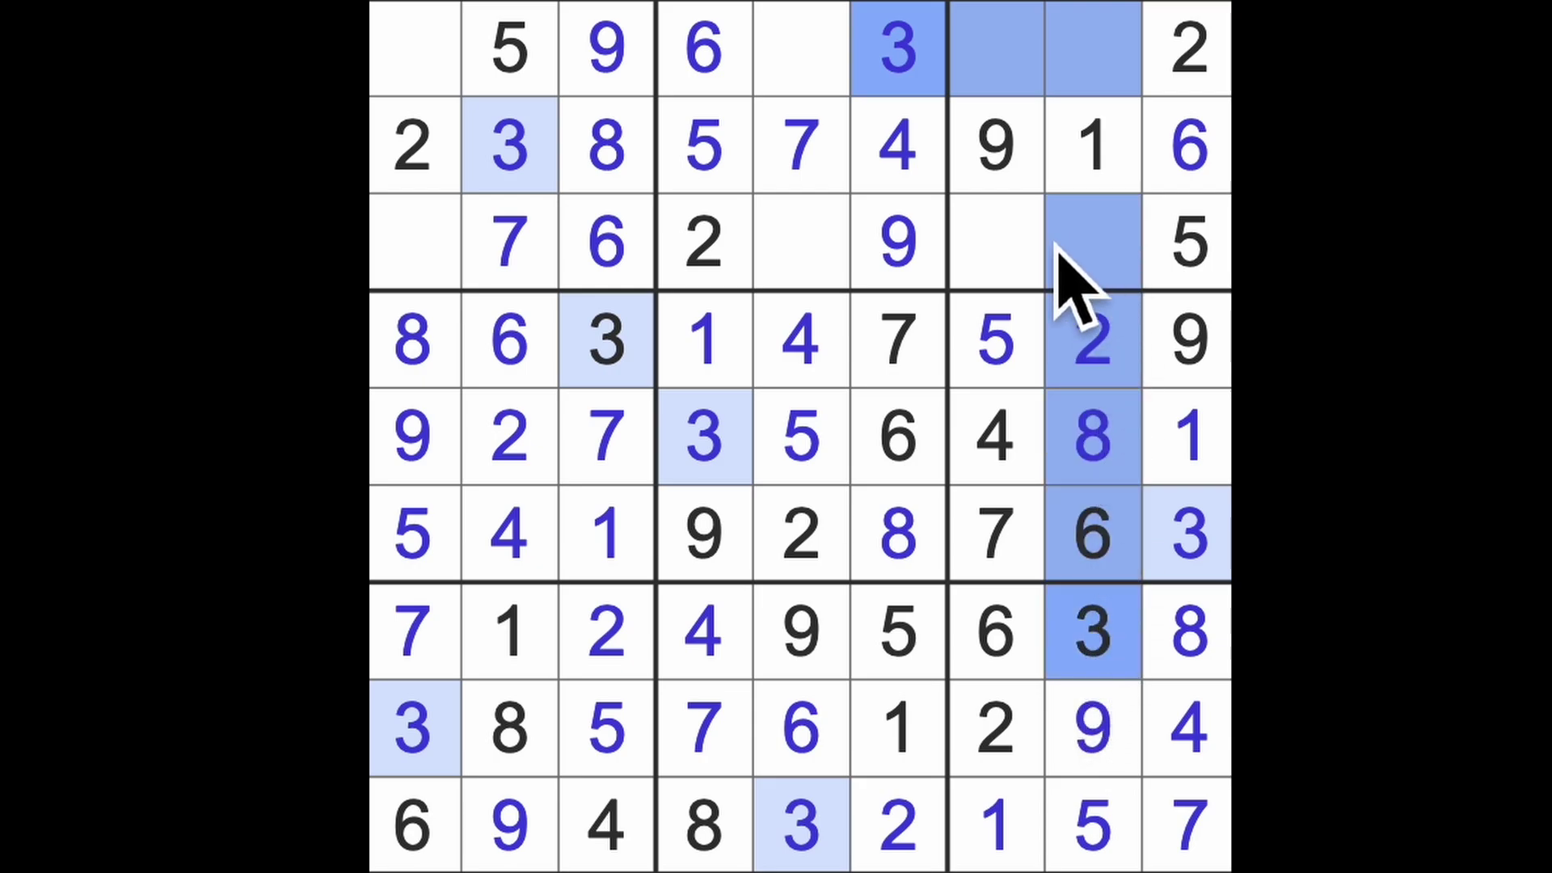
{"action": "left_click", "coordinate": [997, 244]}
{"action": "type", "text": "3"}
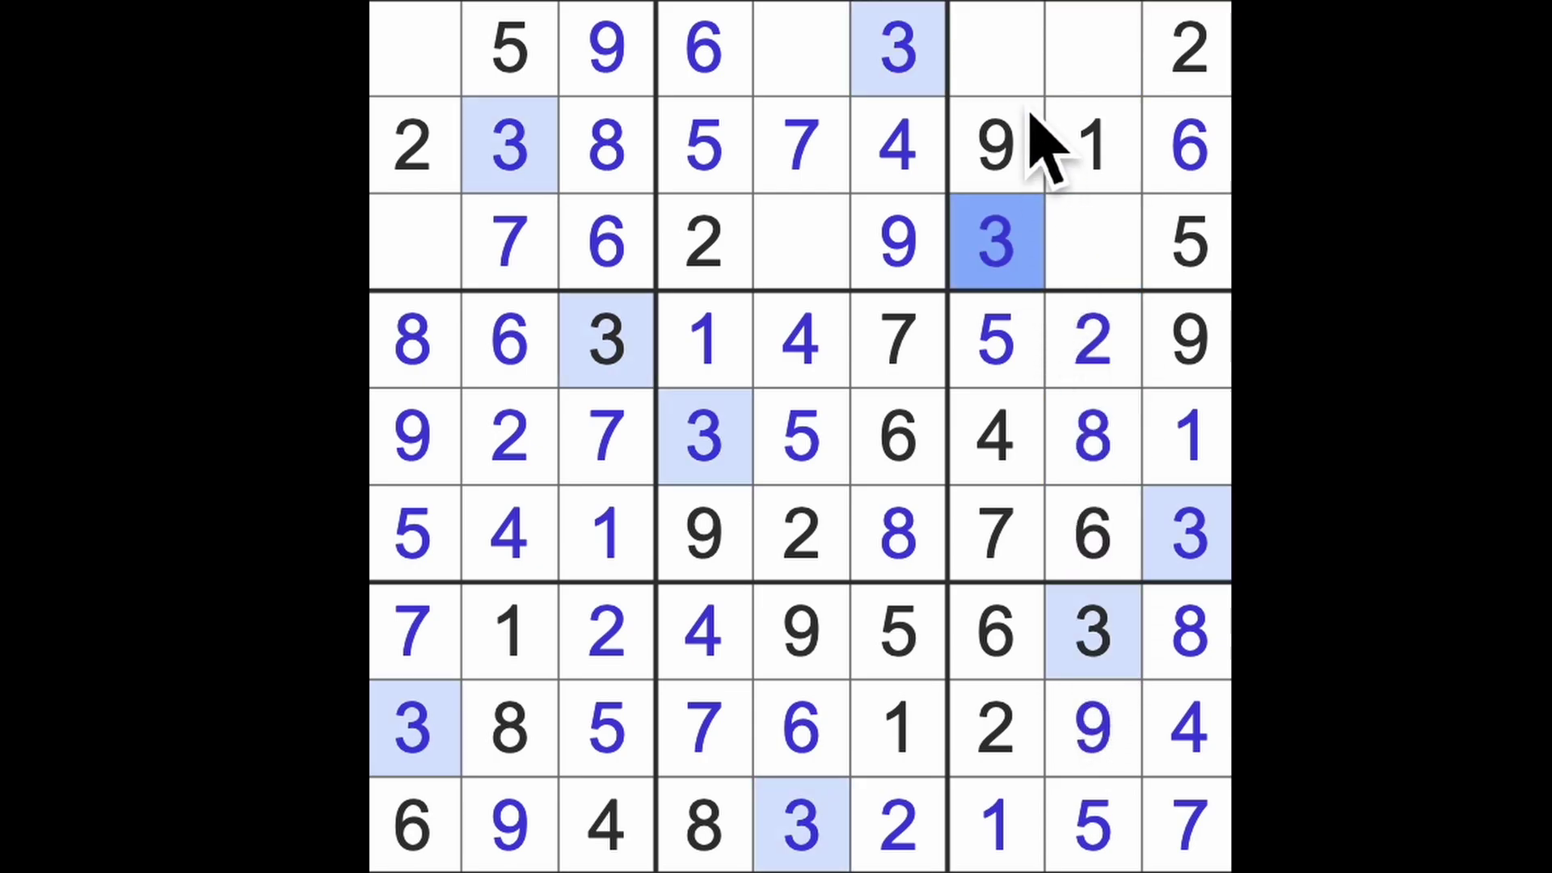
{"action": "left_click", "coordinate": [997, 48]}
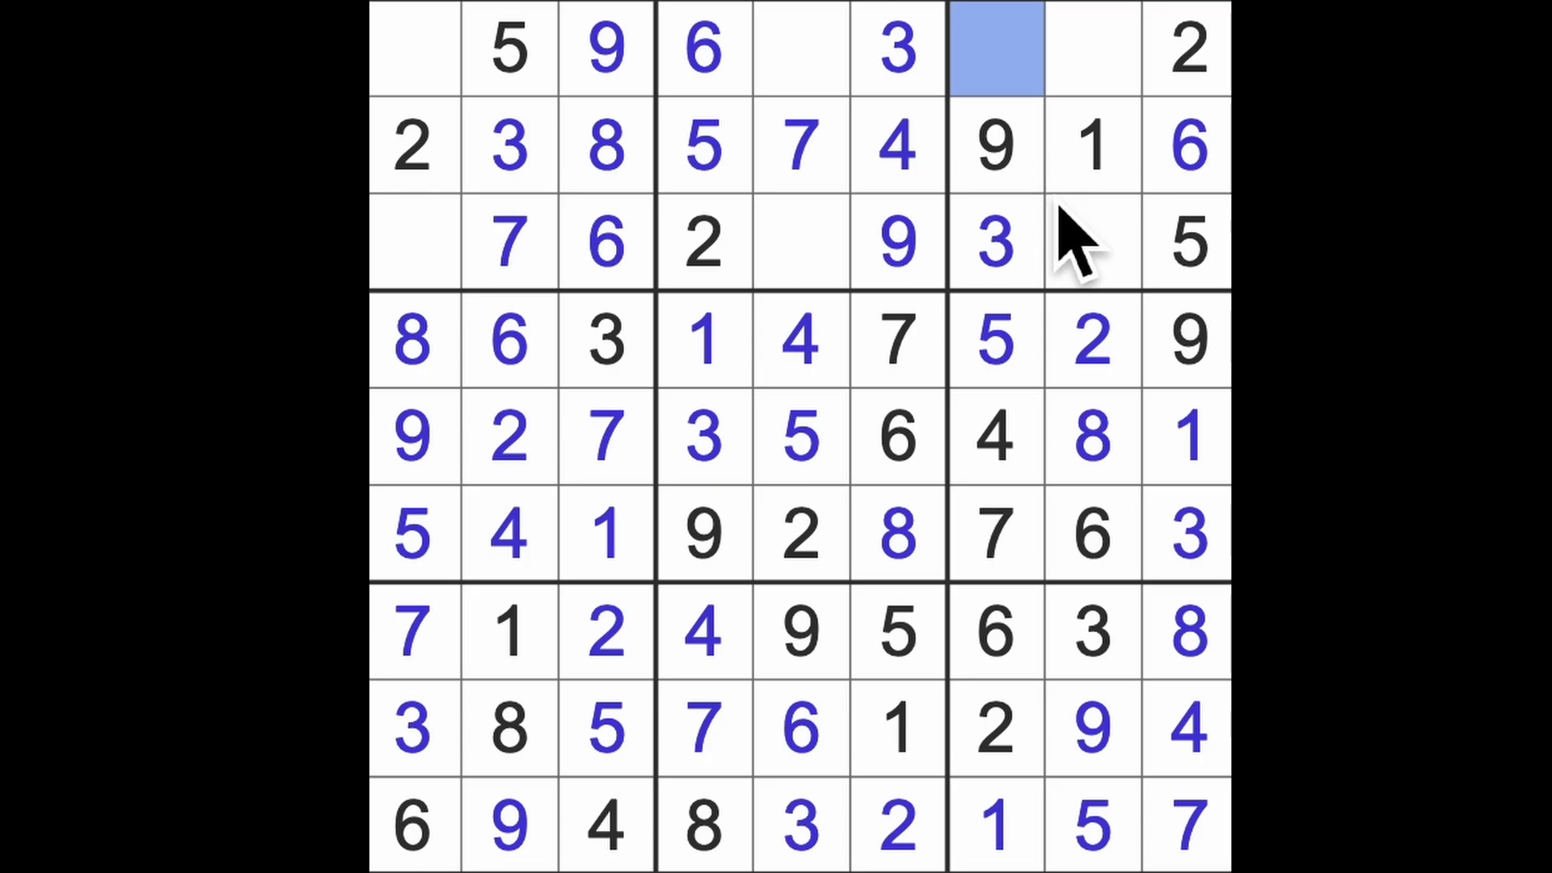
{"action": "type", "text": "8"}
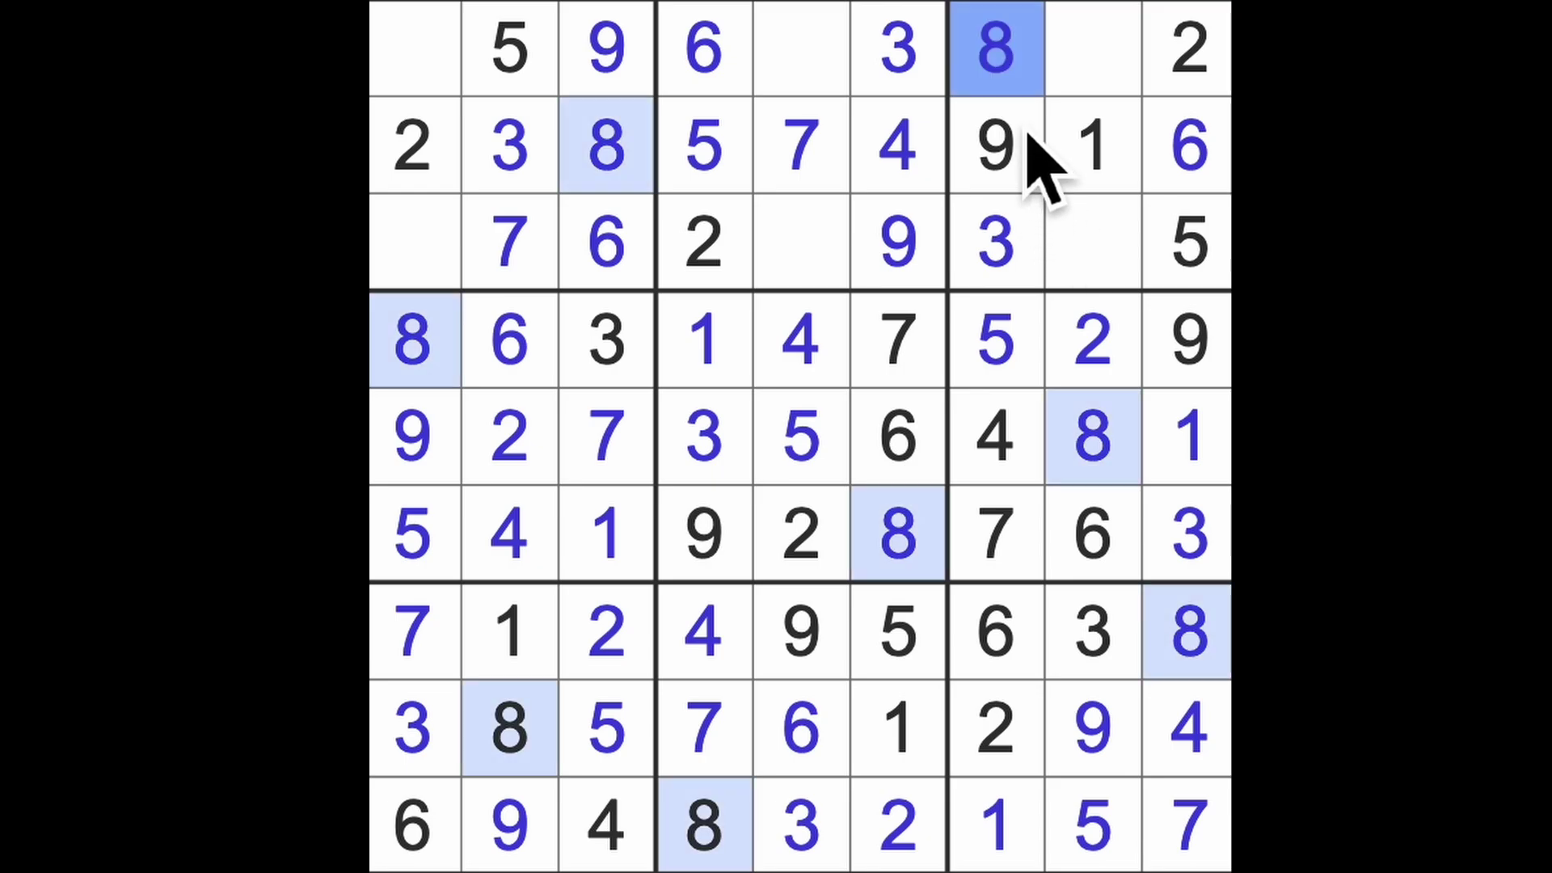
Enter the last digits: 8 r3c5, 1 r1c5, 1 r3c1, 4 r1c1, 4 r3c8, 7 r1c8.
{"action": "left_click", "coordinate": [811, 254]}
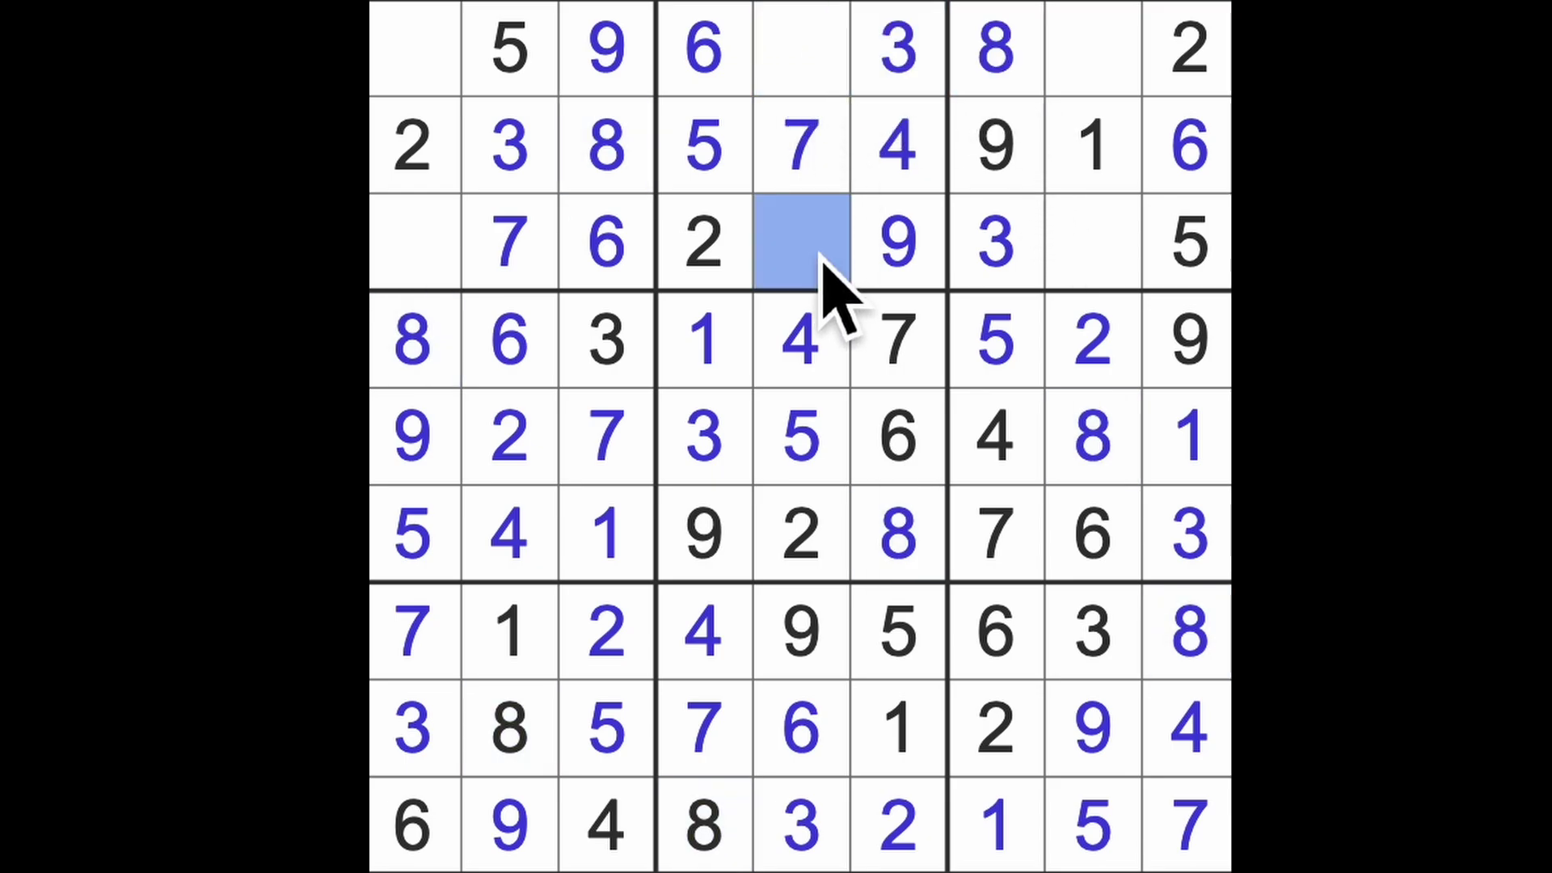
{"action": "type", "text": "8"}
{"action": "left_click", "coordinate": [802, 48]}
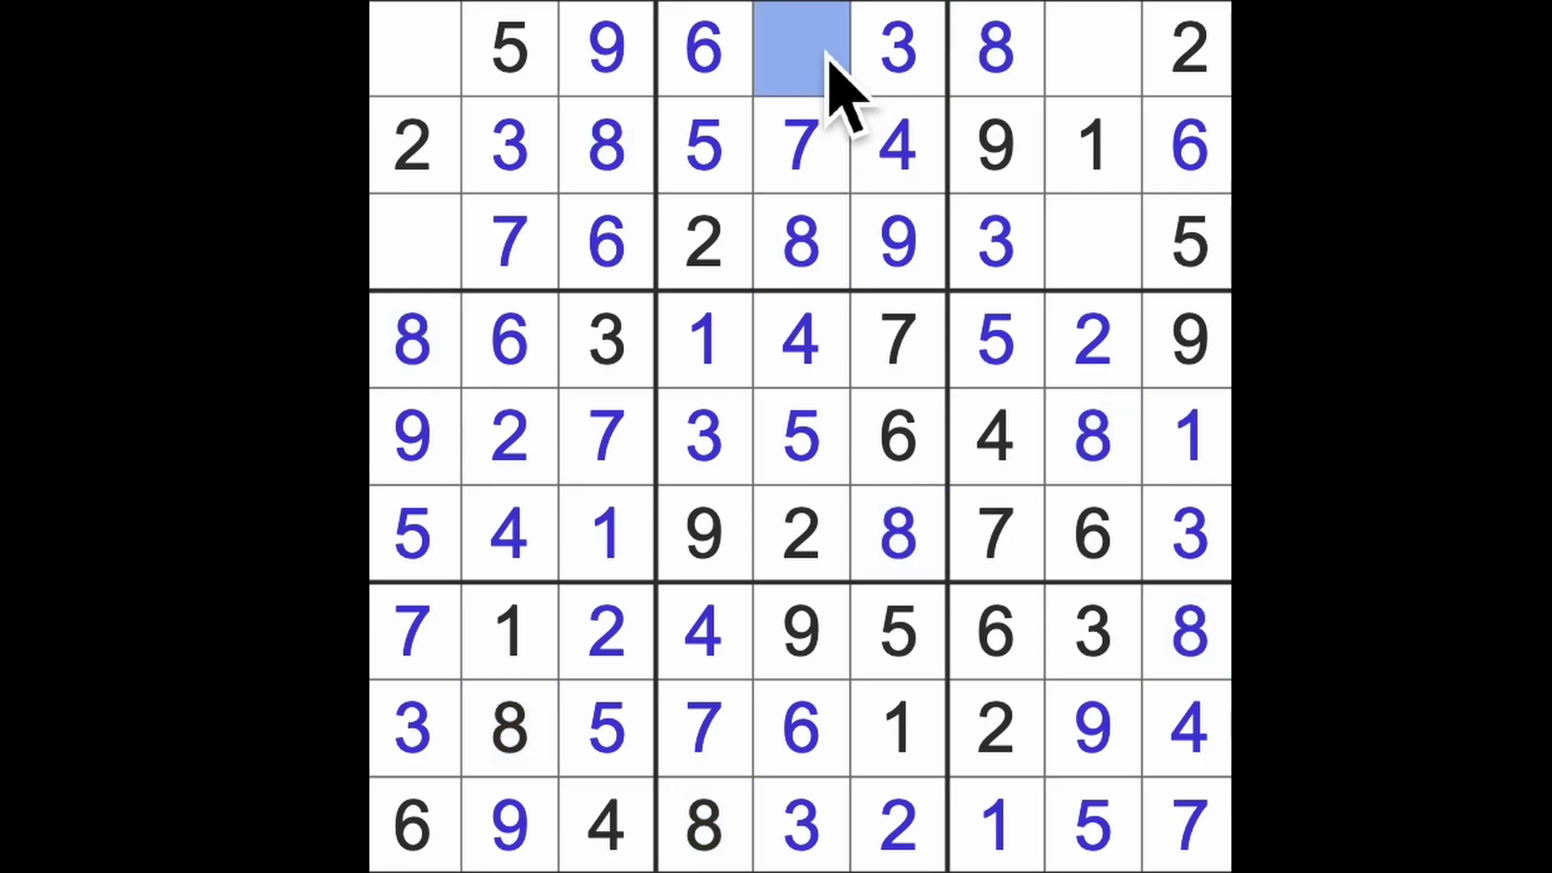
{"action": "type", "text": "1"}
{"action": "left_click", "coordinate": [414, 242]}
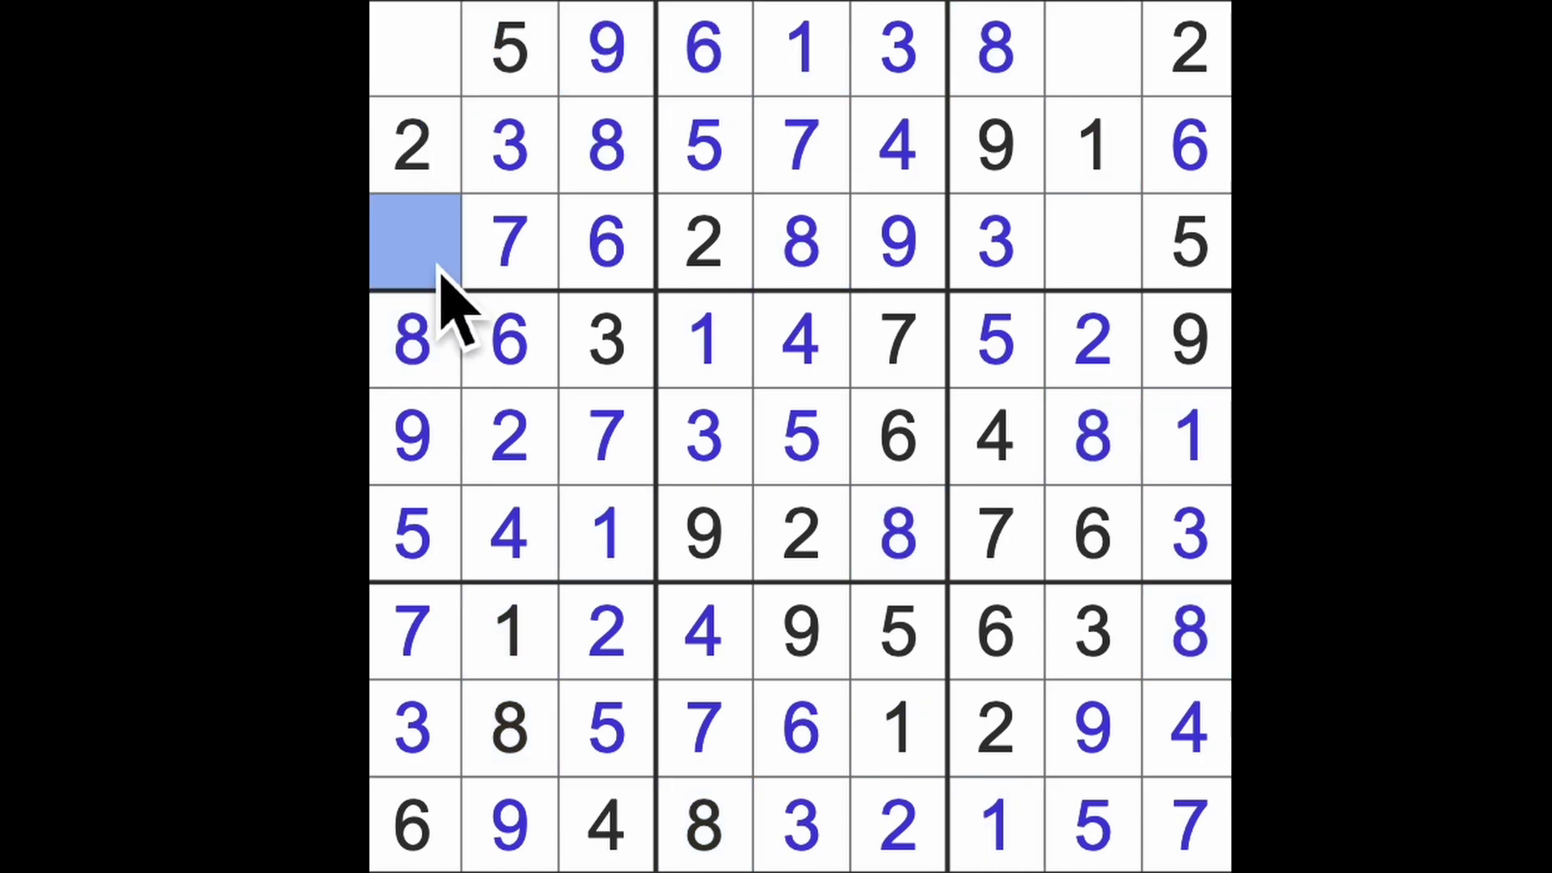
{"action": "type", "text": "1"}
{"action": "left_click", "coordinate": [413, 49]}
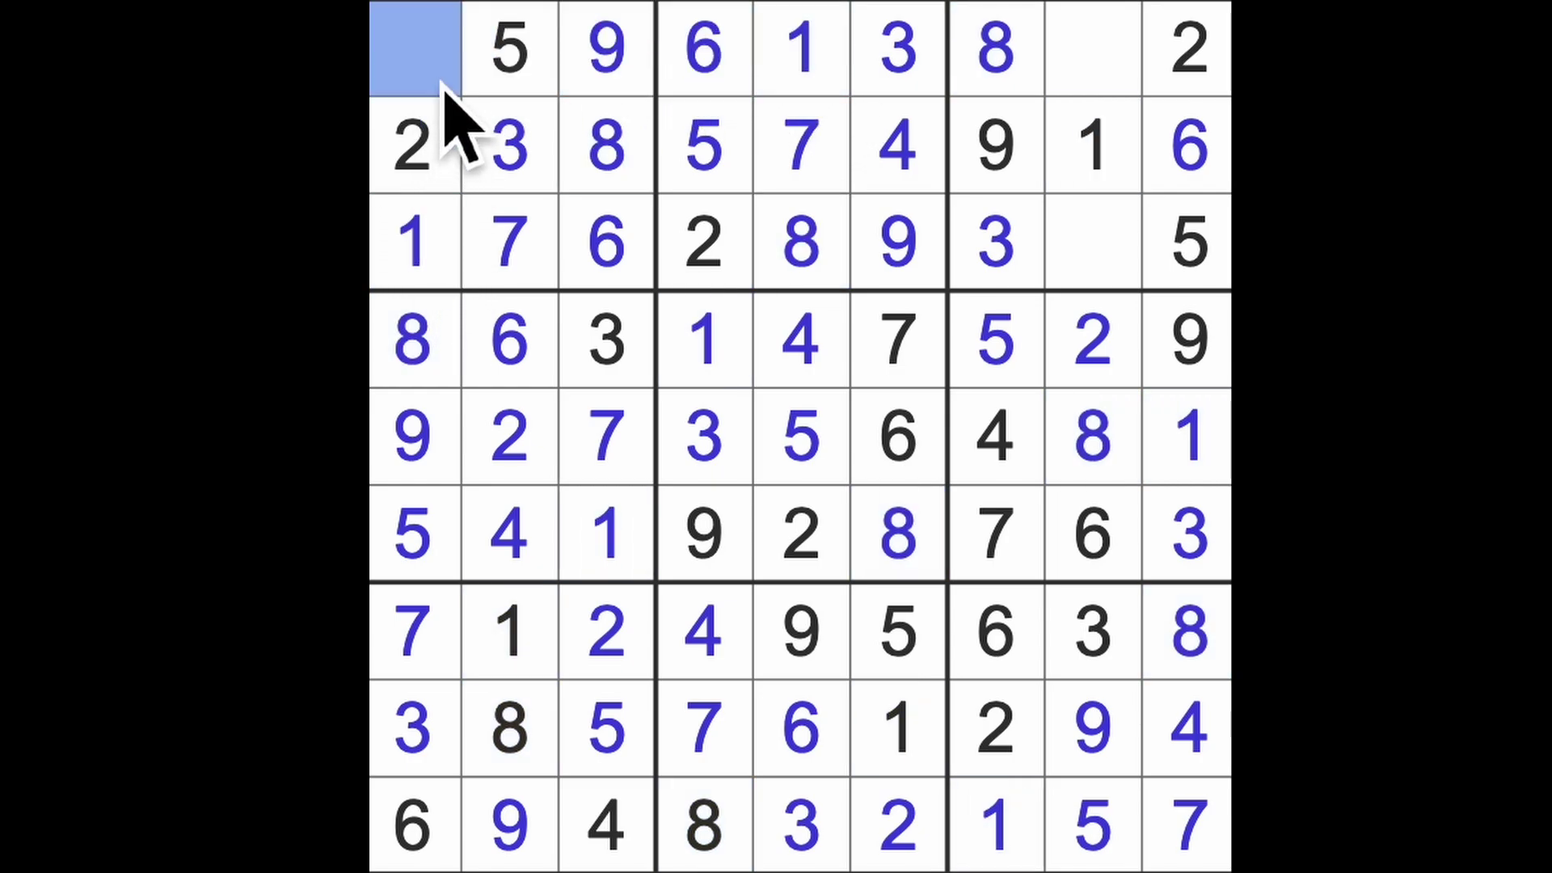
{"action": "type", "text": "4"}
{"action": "left_click", "coordinate": [1094, 243]}
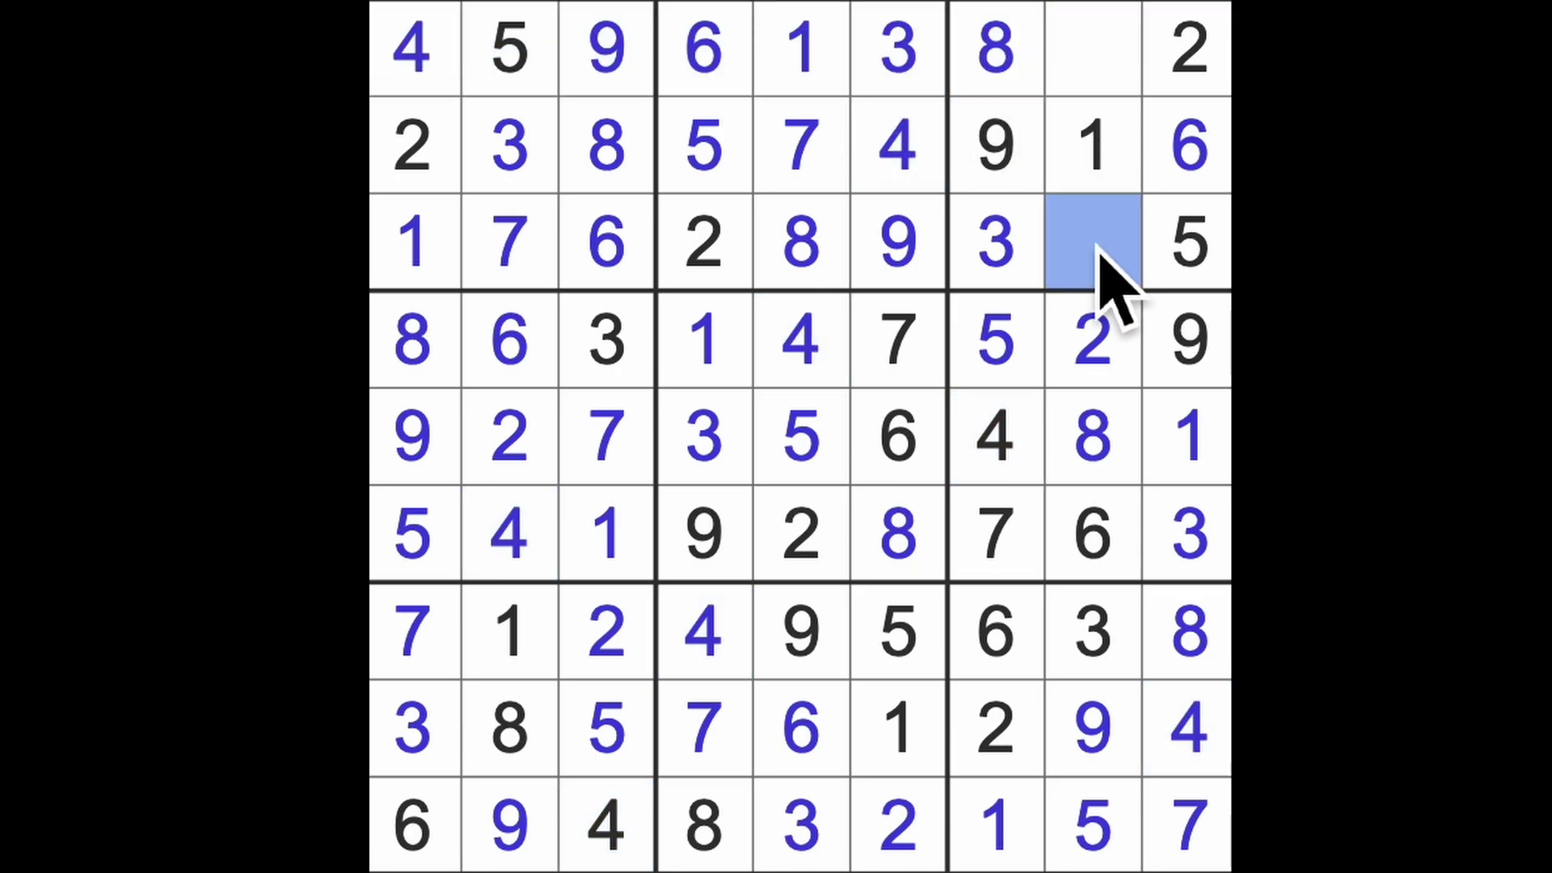
{"action": "type", "text": "4"}
{"action": "left_click", "coordinate": [1095, 49]}
{"action": "type", "text": "7"}
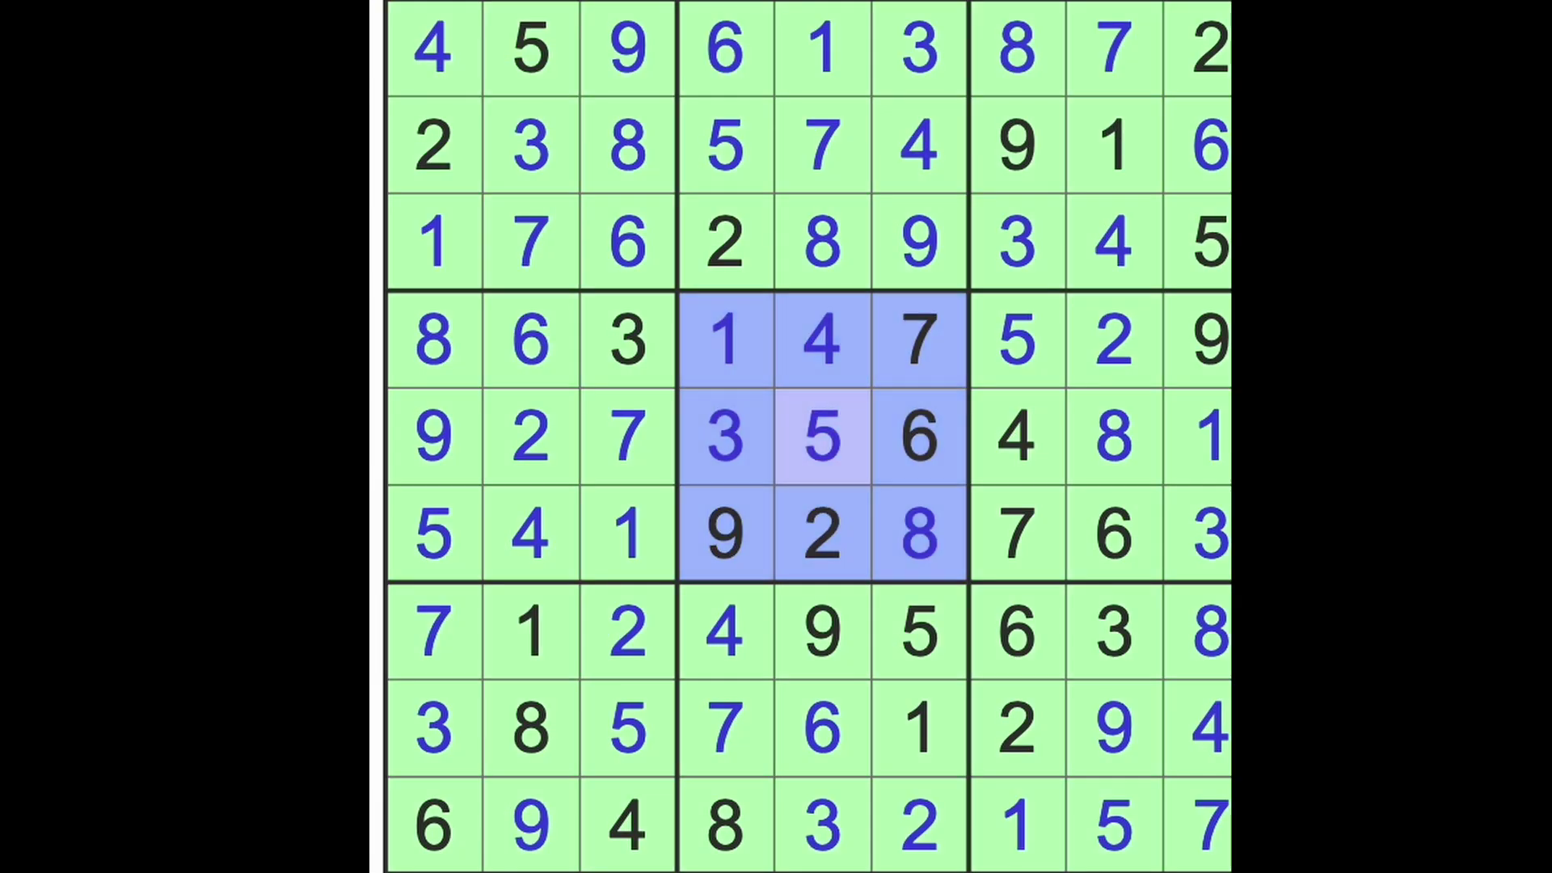